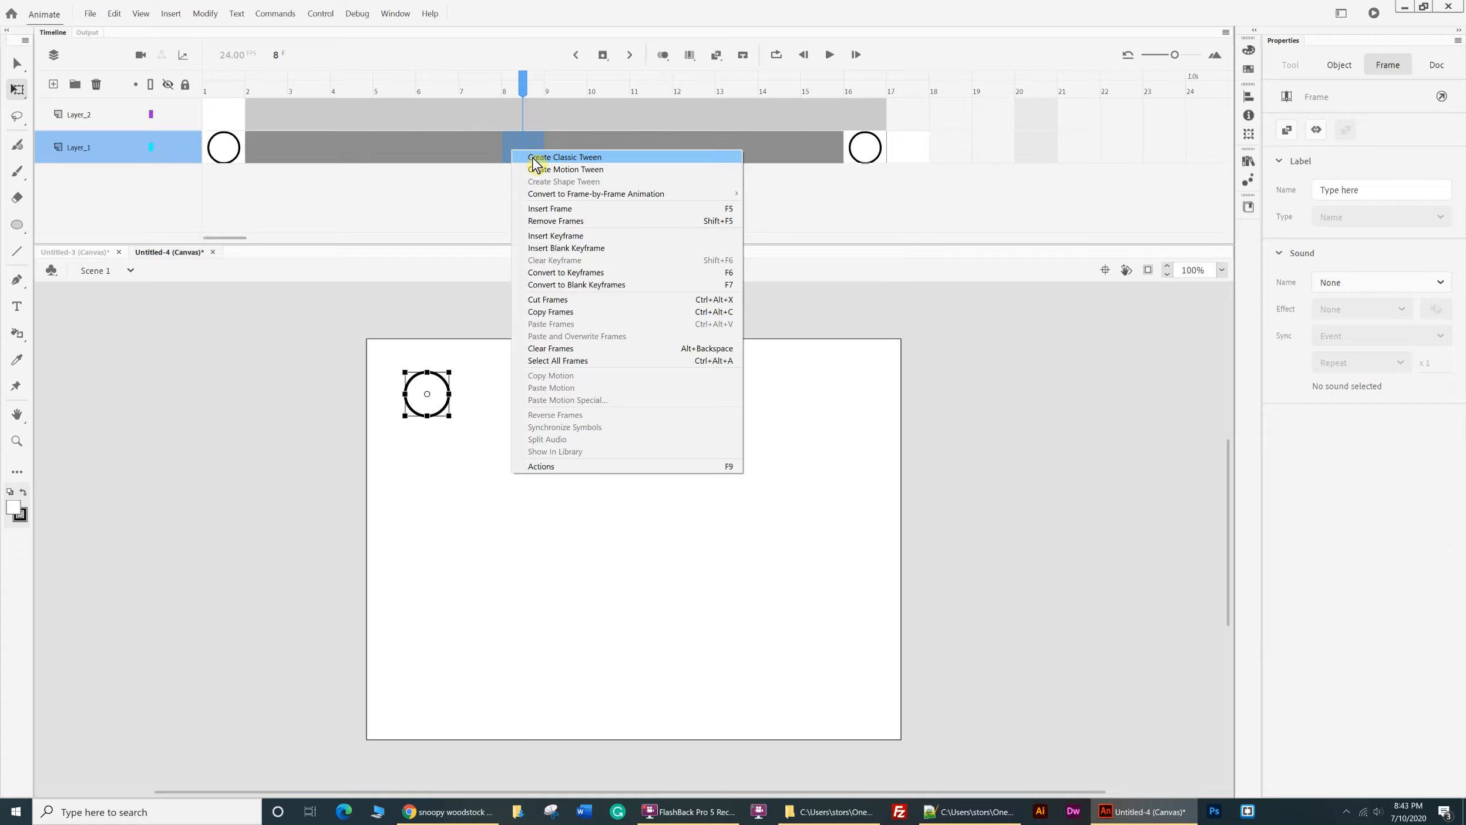
- Create a classic tween on Layer_1 and, at frame 16, move the circle to the lower middle and enlarge it to about 229.5 × 171.5
{"action": "left_click", "coordinate": [563, 157]}
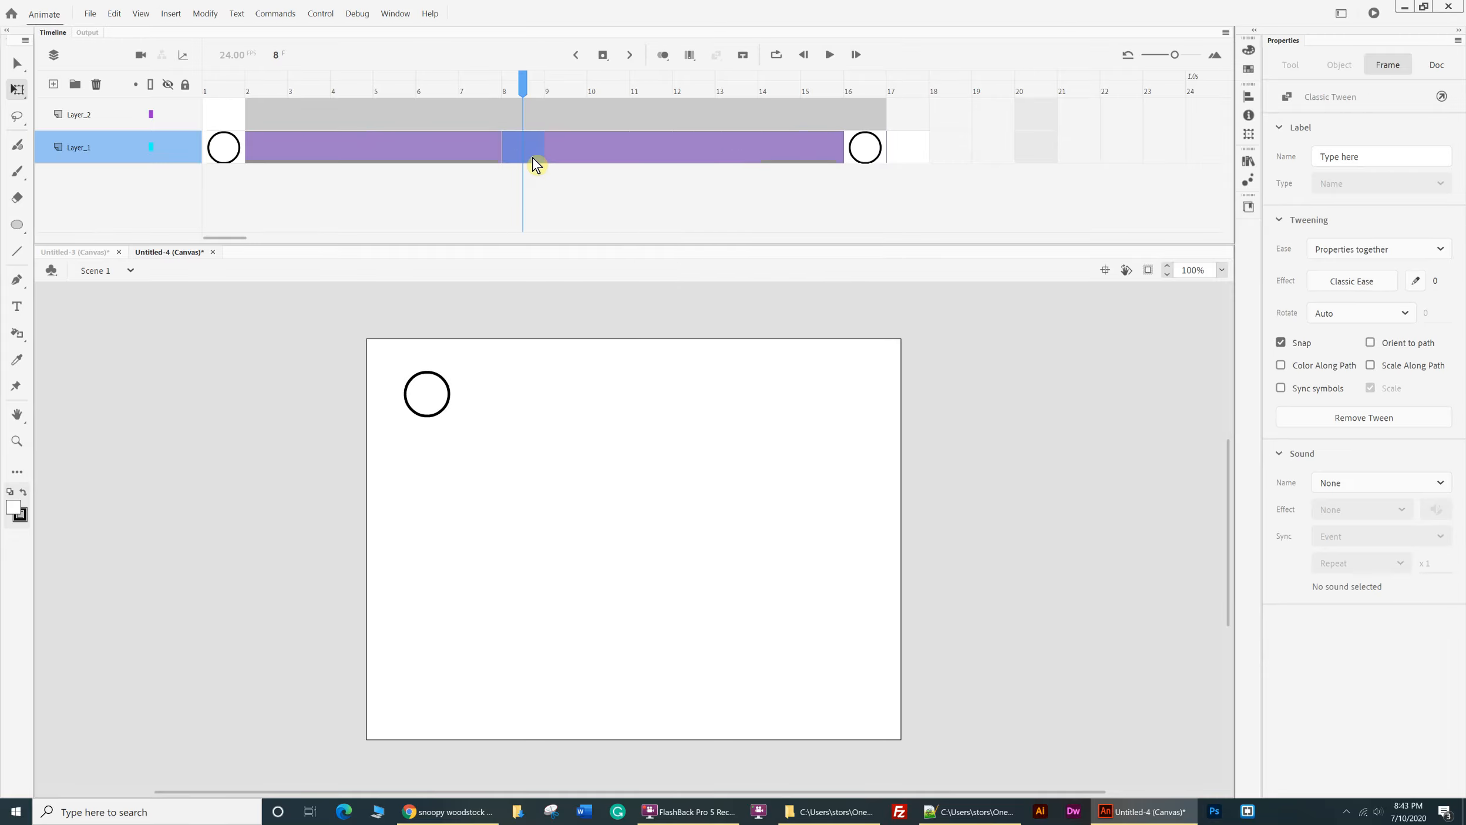
{"action": "left_click", "coordinate": [872, 151]}
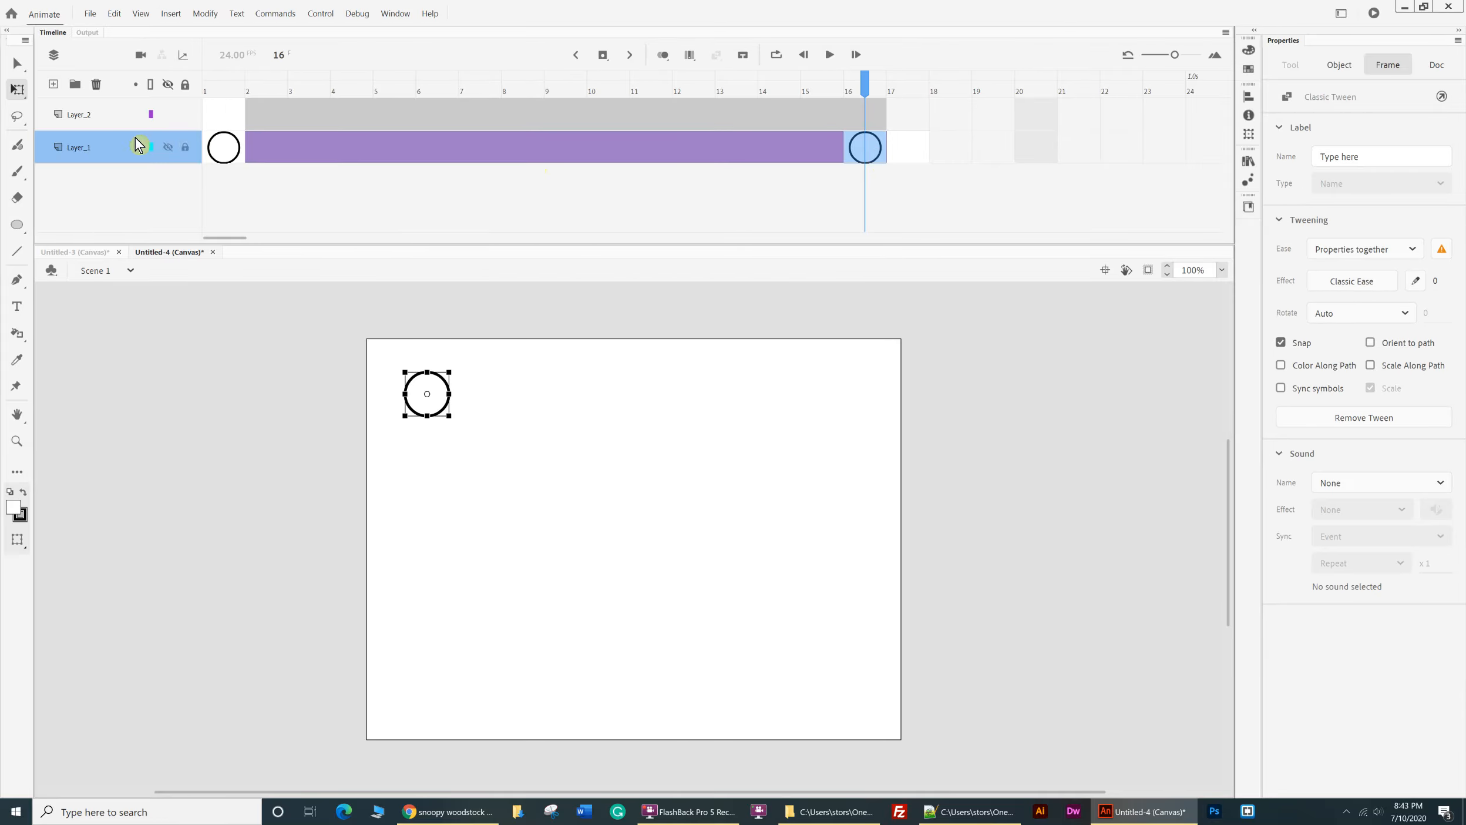
{"action": "left_click", "coordinate": [222, 147]}
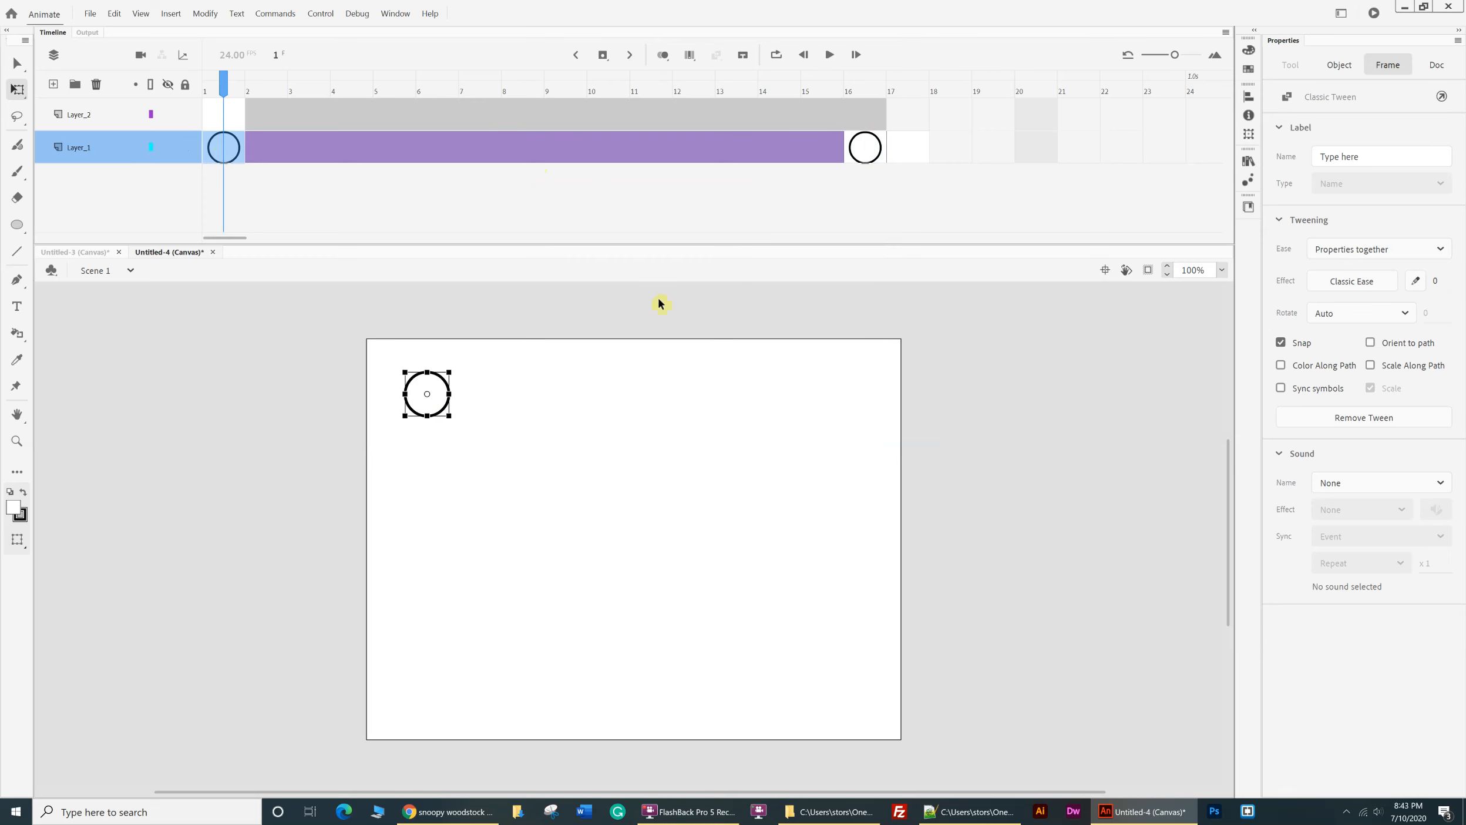
{"action": "left_click", "coordinate": [868, 148]}
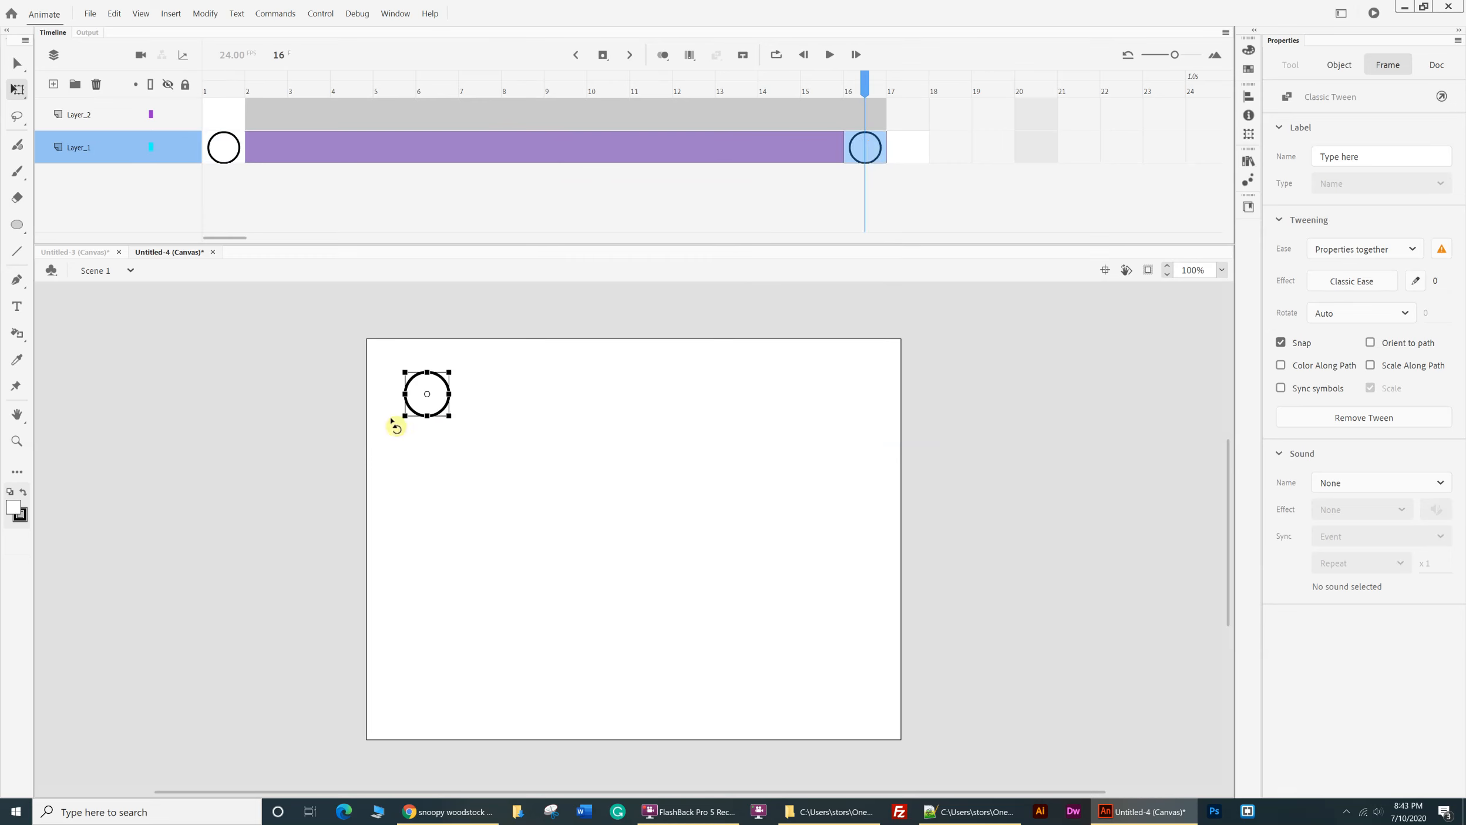
{"action": "left_click_drag", "start_coordinate": [431, 406], "coordinate": [708, 585]}
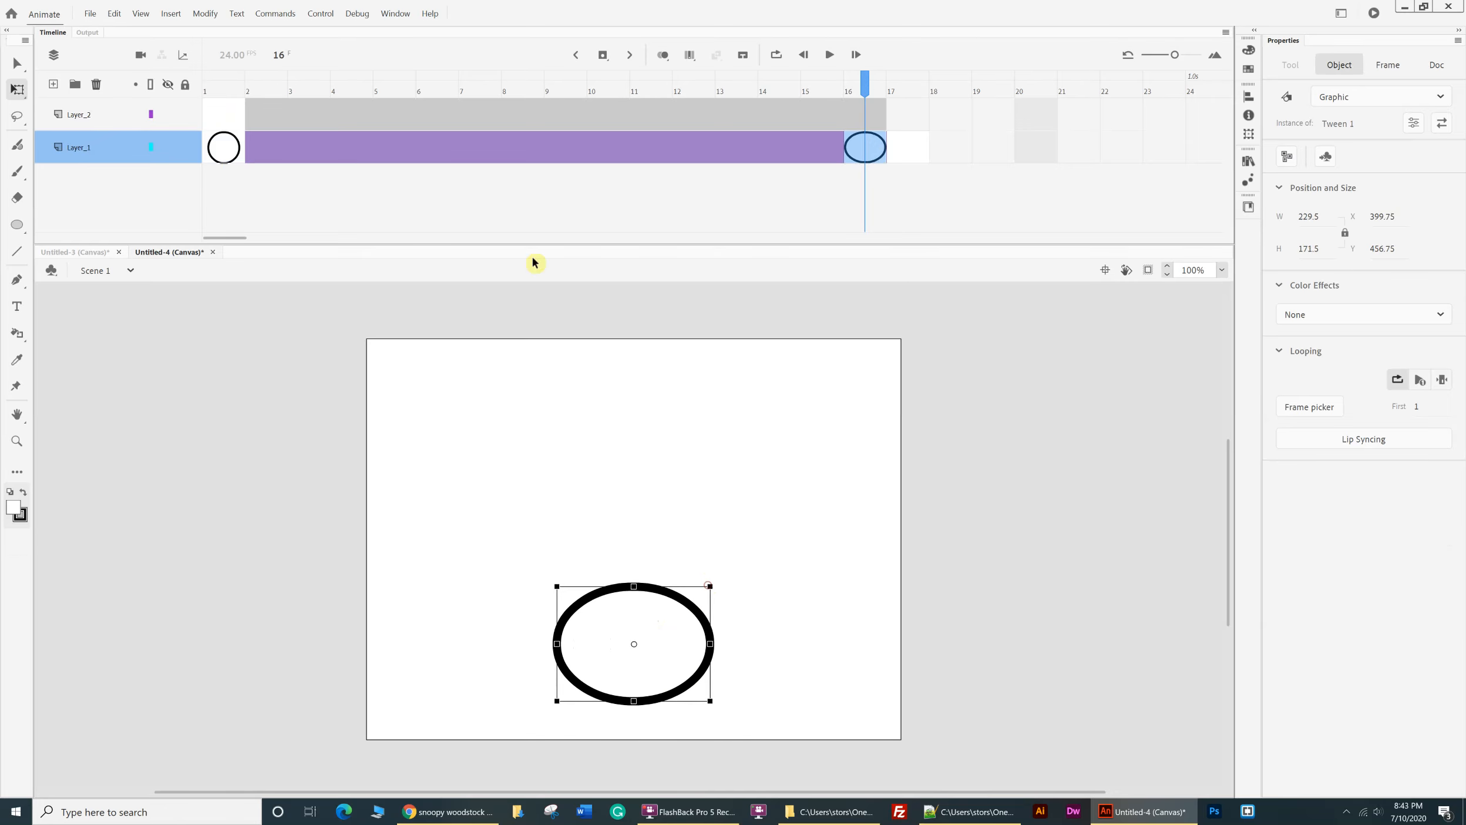
- Play the circle's tween from frame 1, and extend it by moving its ending keyframe to frame 17
{"action": "left_click", "coordinate": [222, 148]}
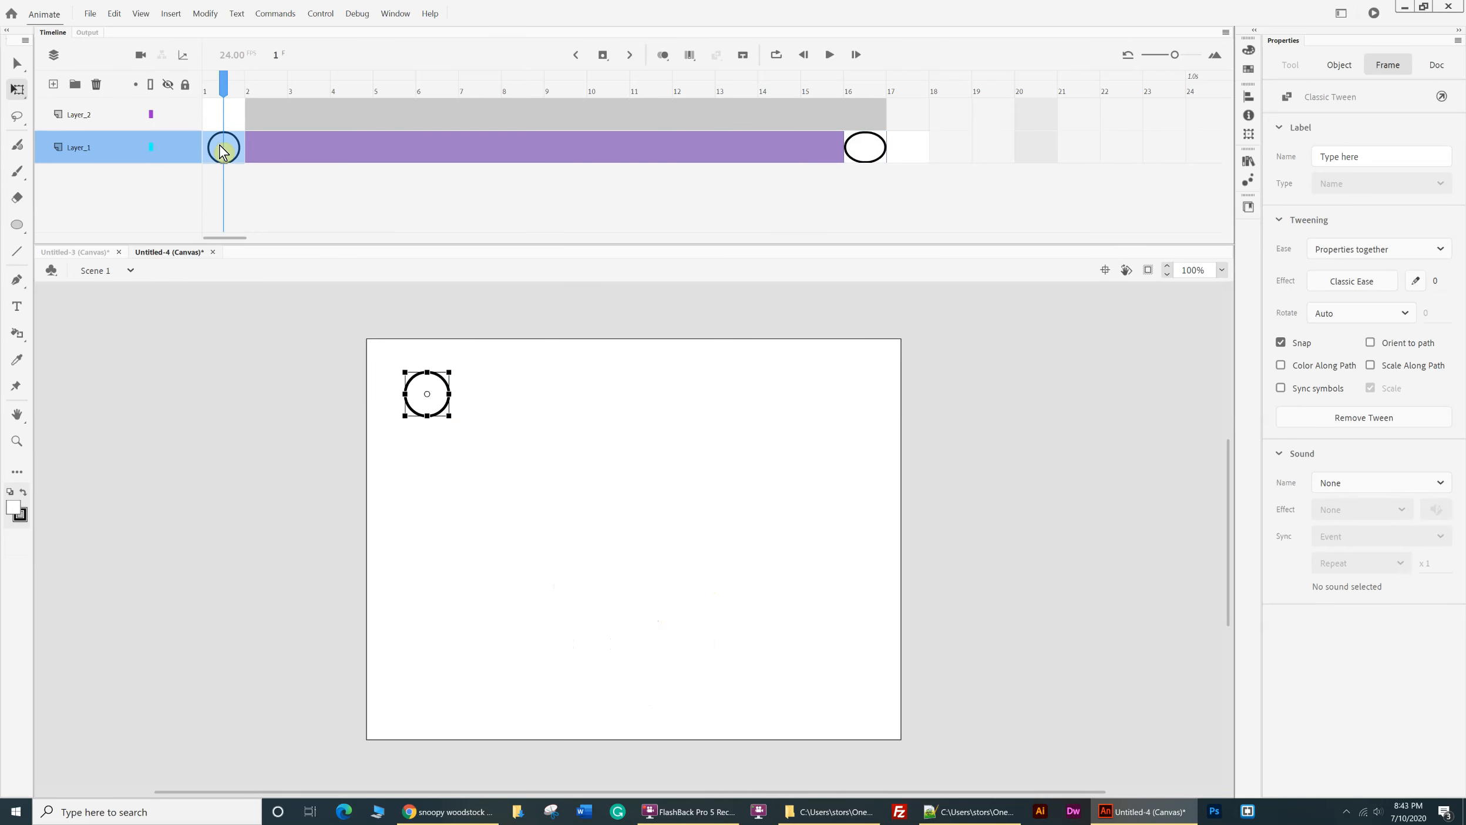
{"action": "key", "text": "Return"}
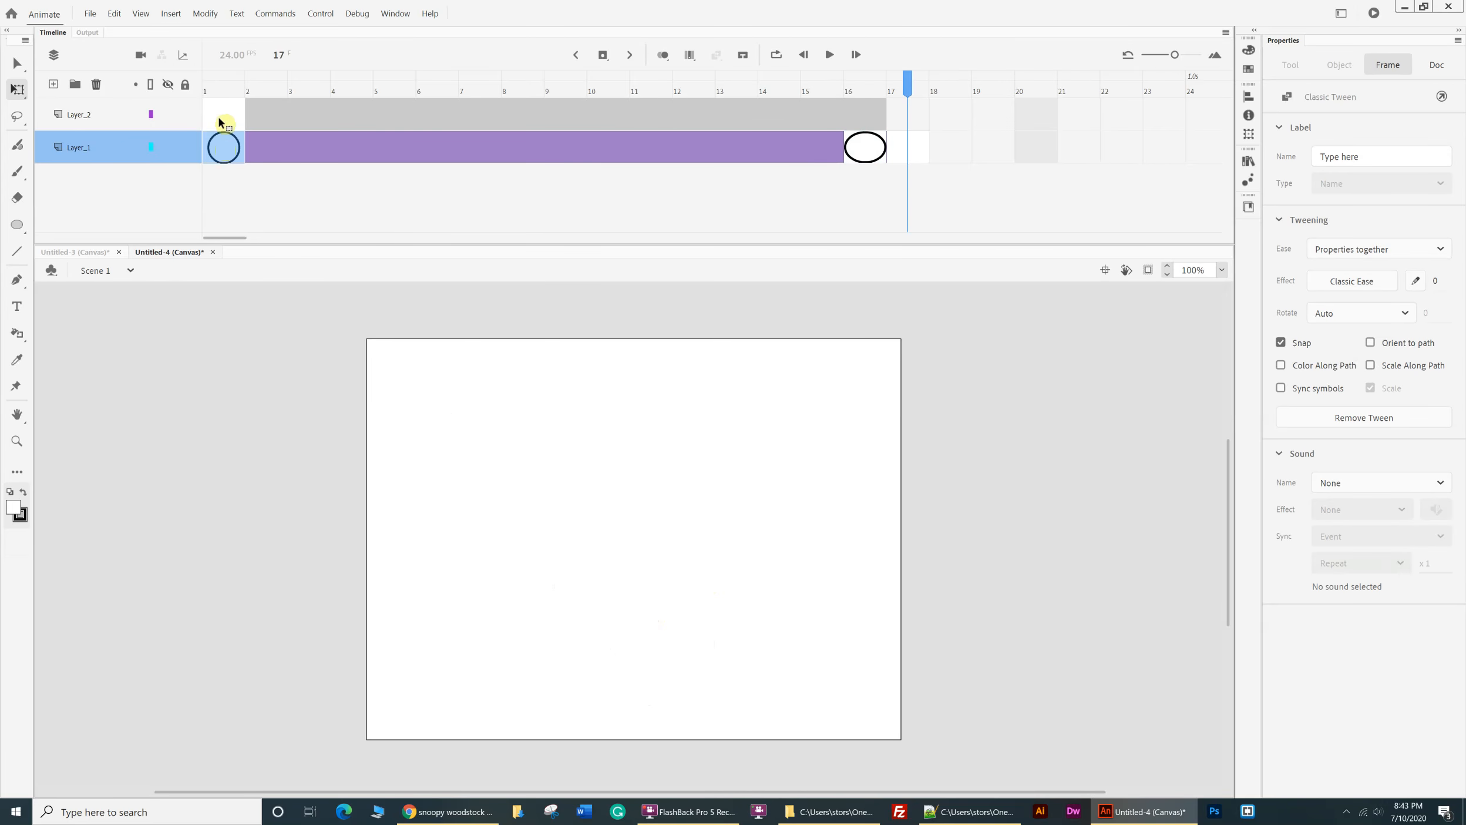
{"action": "left_click", "coordinate": [877, 149]}
{"action": "left_click_drag", "start_coordinate": [879, 154], "coordinate": [893, 163]}
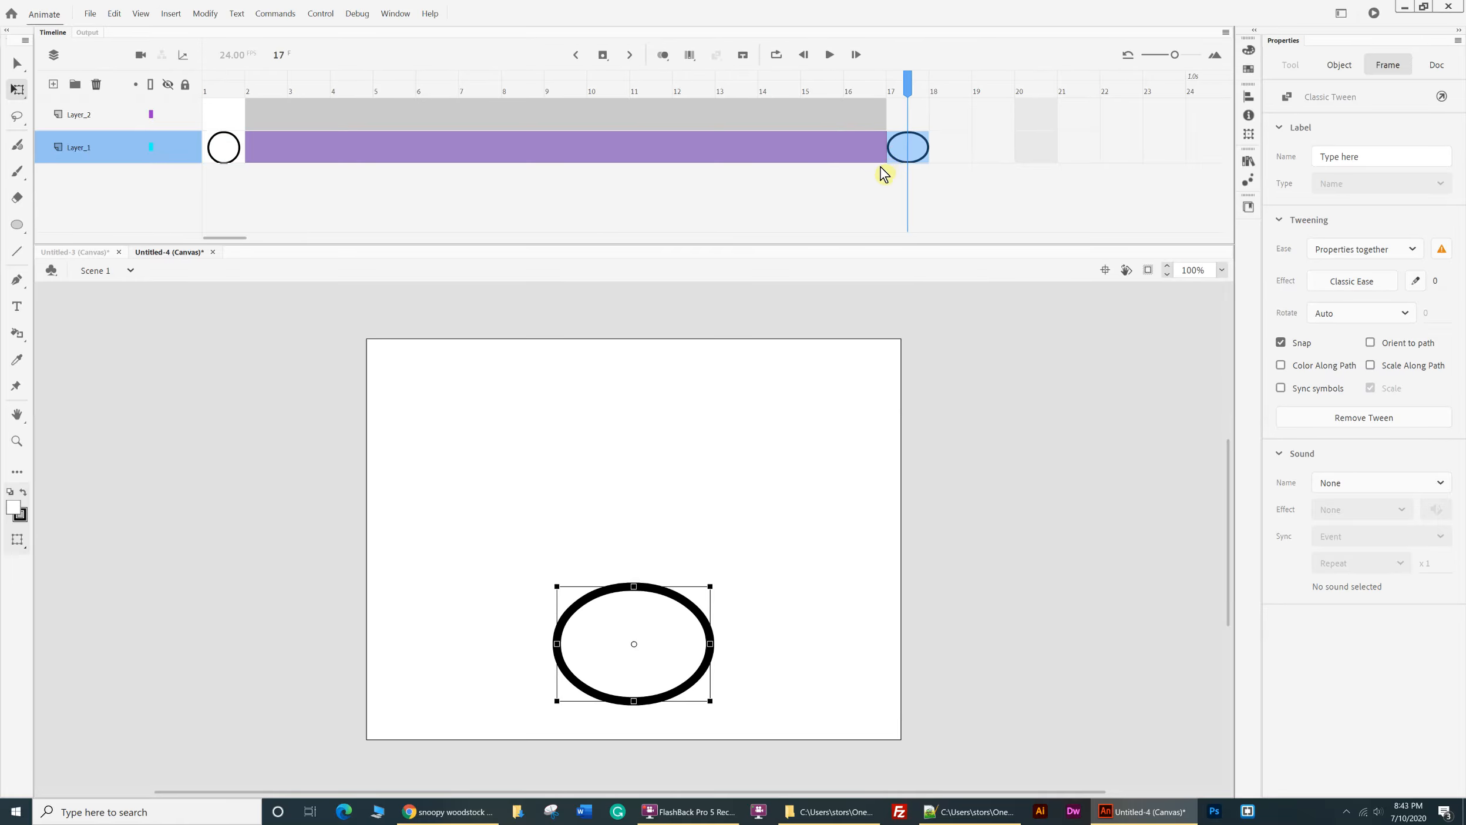
- Scrub the playhead through the circle's tween back to frame 1 to preview the motion
{"action": "mouse_move", "coordinate": [911, 85]}
{"action": "left_mouse_down"}
{"action": "mouse_move", "coordinate": [777, 84]}
{"action": "mouse_move", "coordinate": [923, 94]}
{"action": "left_mouse_up"}
{"action": "mouse_move", "coordinate": [837, 82]}
{"action": "left_mouse_down"}
{"action": "mouse_move", "coordinate": [579, 77]}
{"action": "mouse_move", "coordinate": [932, 94]}
{"action": "mouse_move", "coordinate": [865, 85]}
{"action": "left_mouse_up"}
{"action": "left_click_drag", "start_coordinate": [752, 78], "coordinate": [221, 190]}
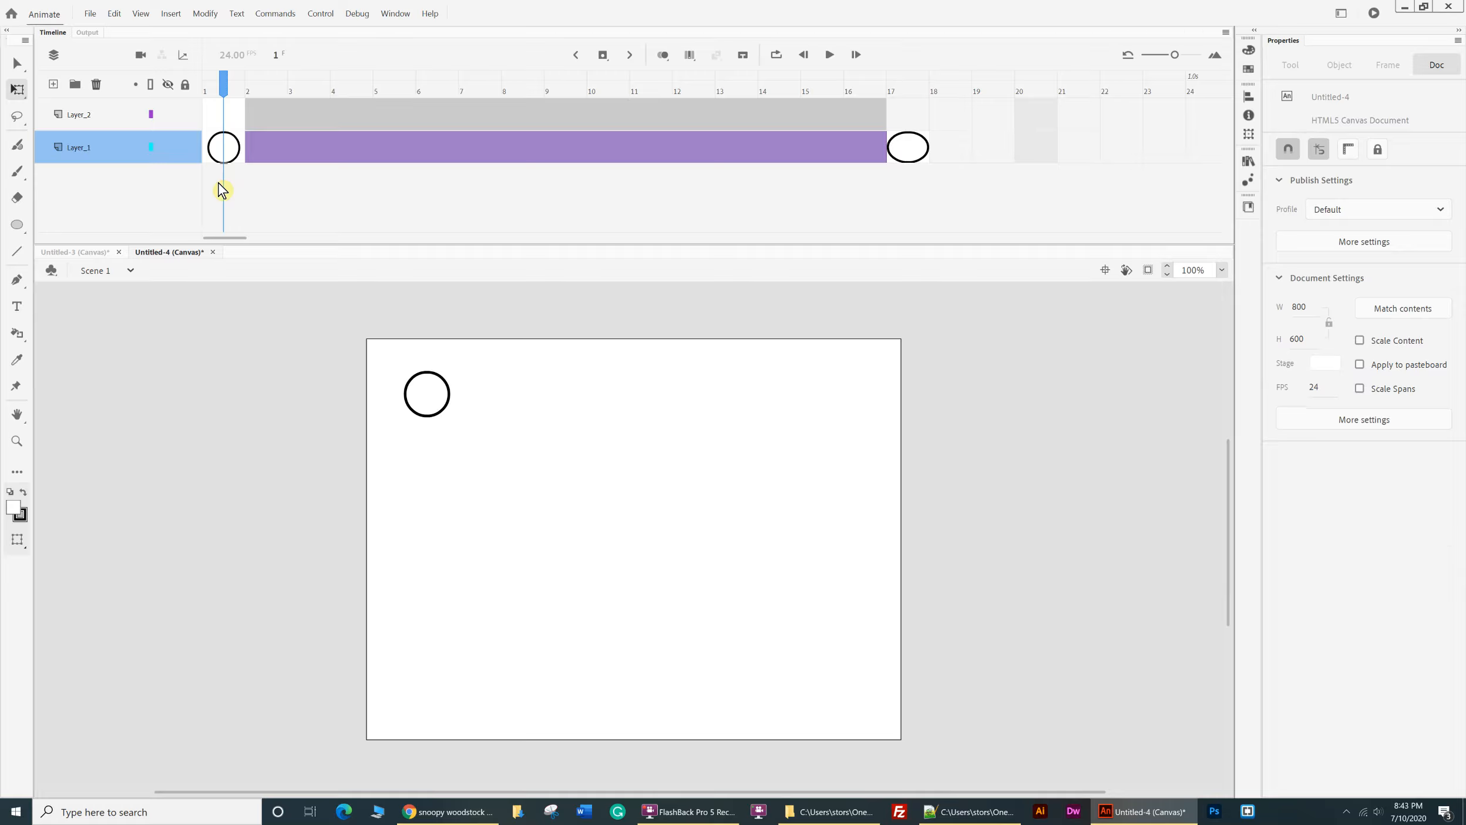
- Delete Layer_1 from the timeline and open Layer_2's name for editing
{"action": "left_click", "coordinate": [88, 153]}
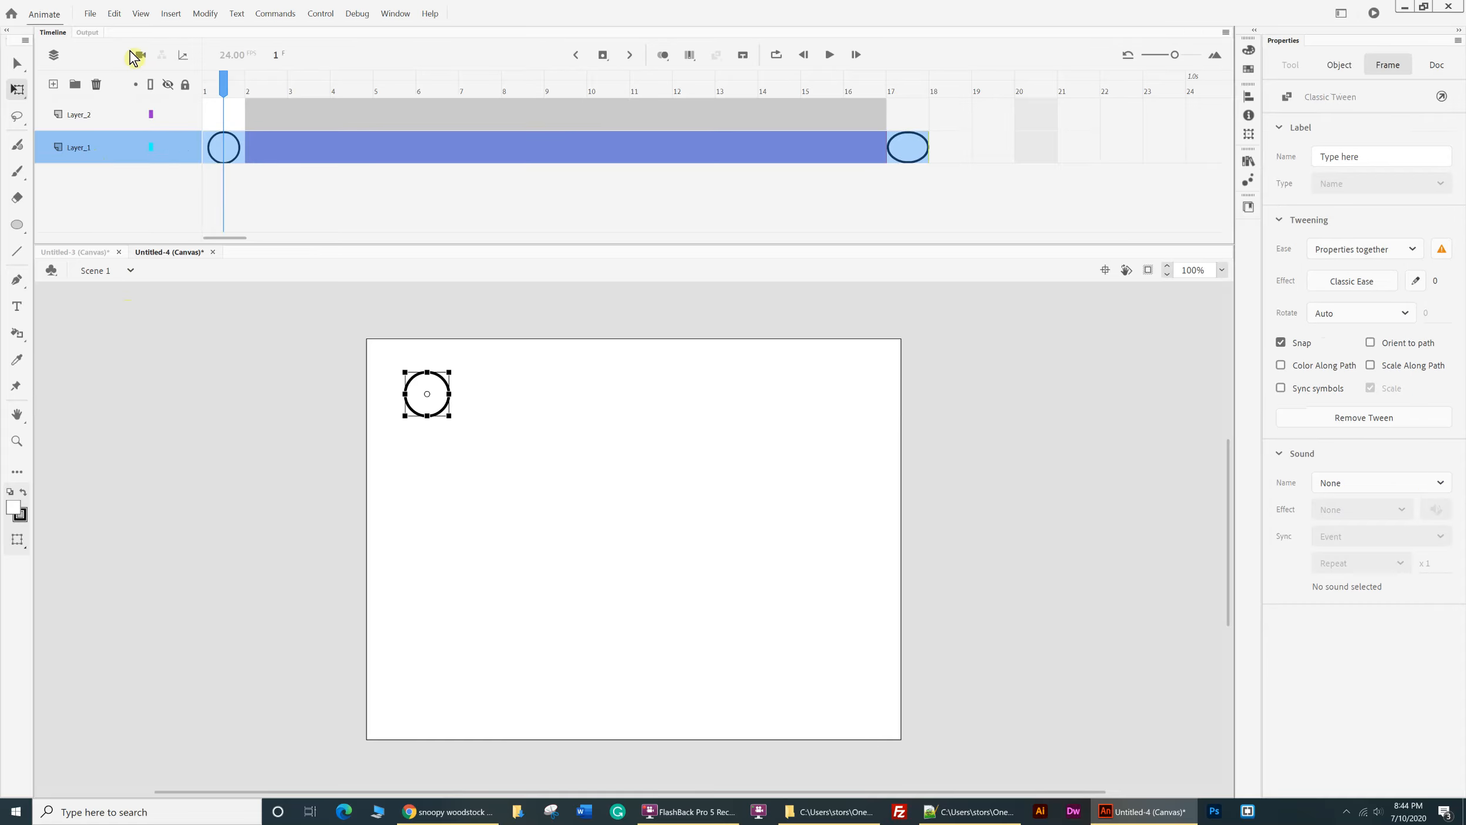
{"action": "left_click", "coordinate": [97, 86]}
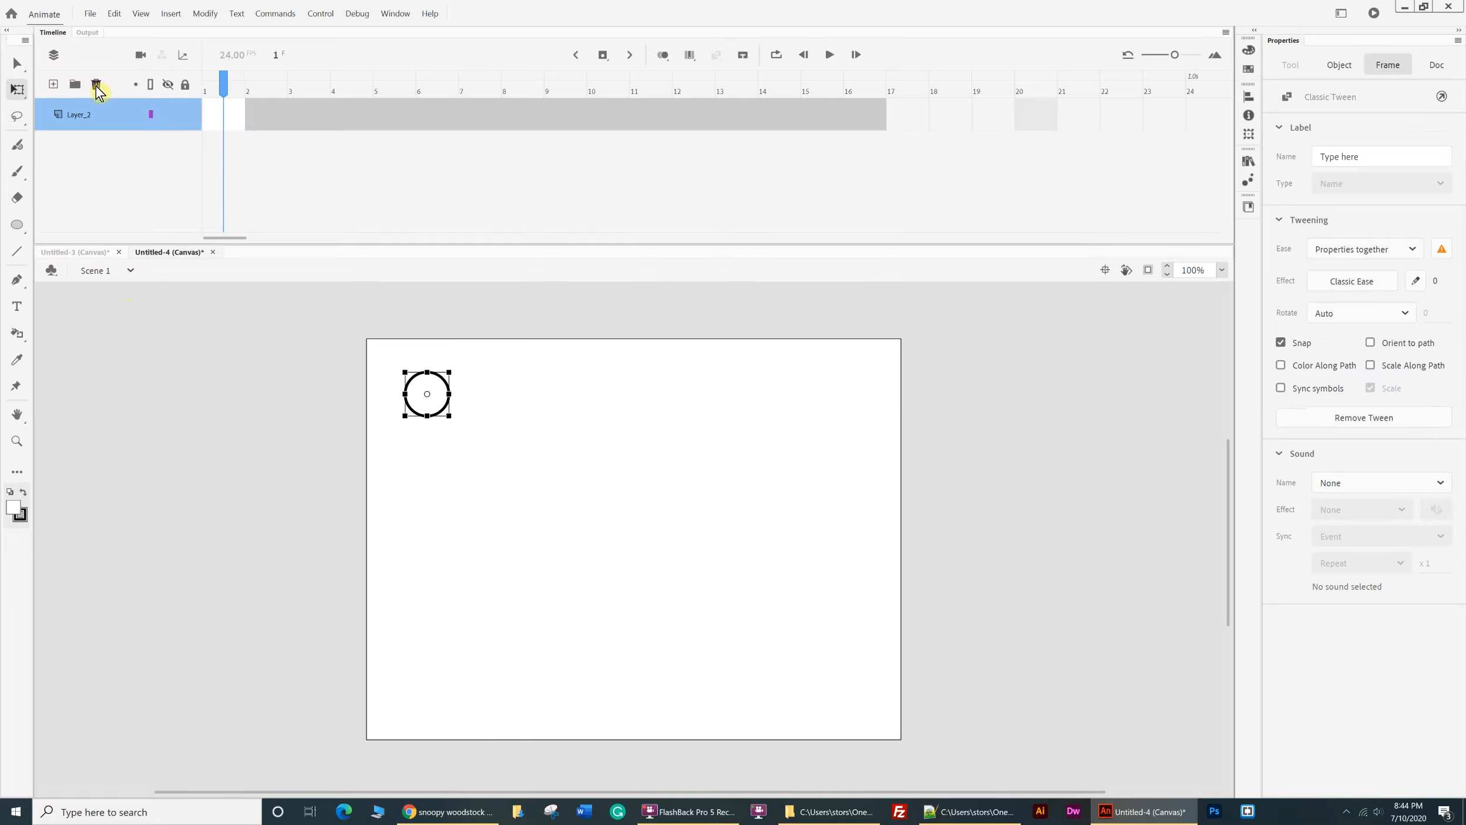
{"action": "double_click", "coordinate": [90, 117]}
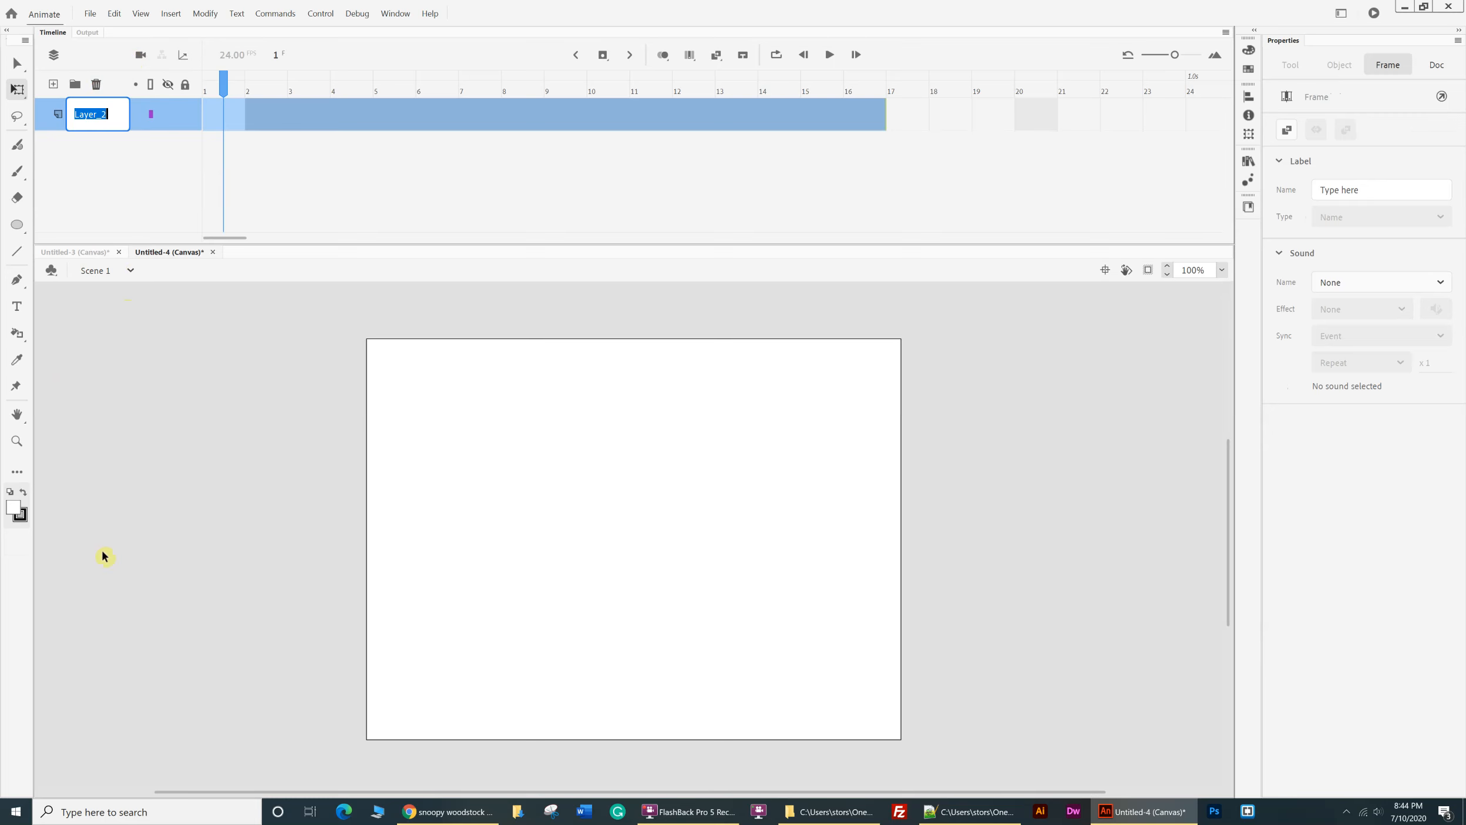
- Switch to Chrome, shorten the Google Images search to "snoopy", and view the Notes for Animate Class page
{"action": "left_click", "coordinate": [464, 811]}
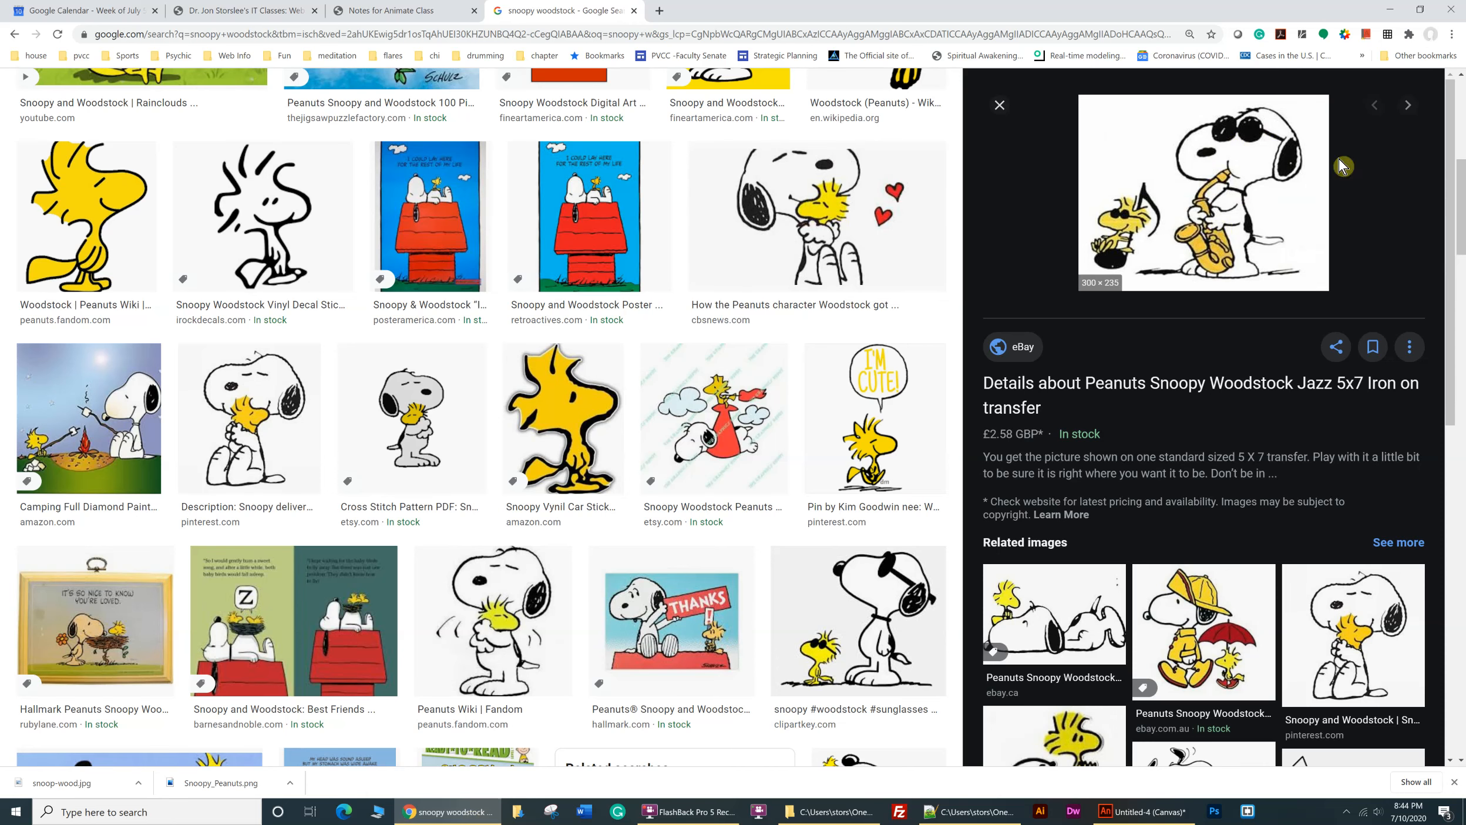
{"action": "scroll", "coordinate": [357, 389], "scroll_direction": "up", "scroll_amount": 10}
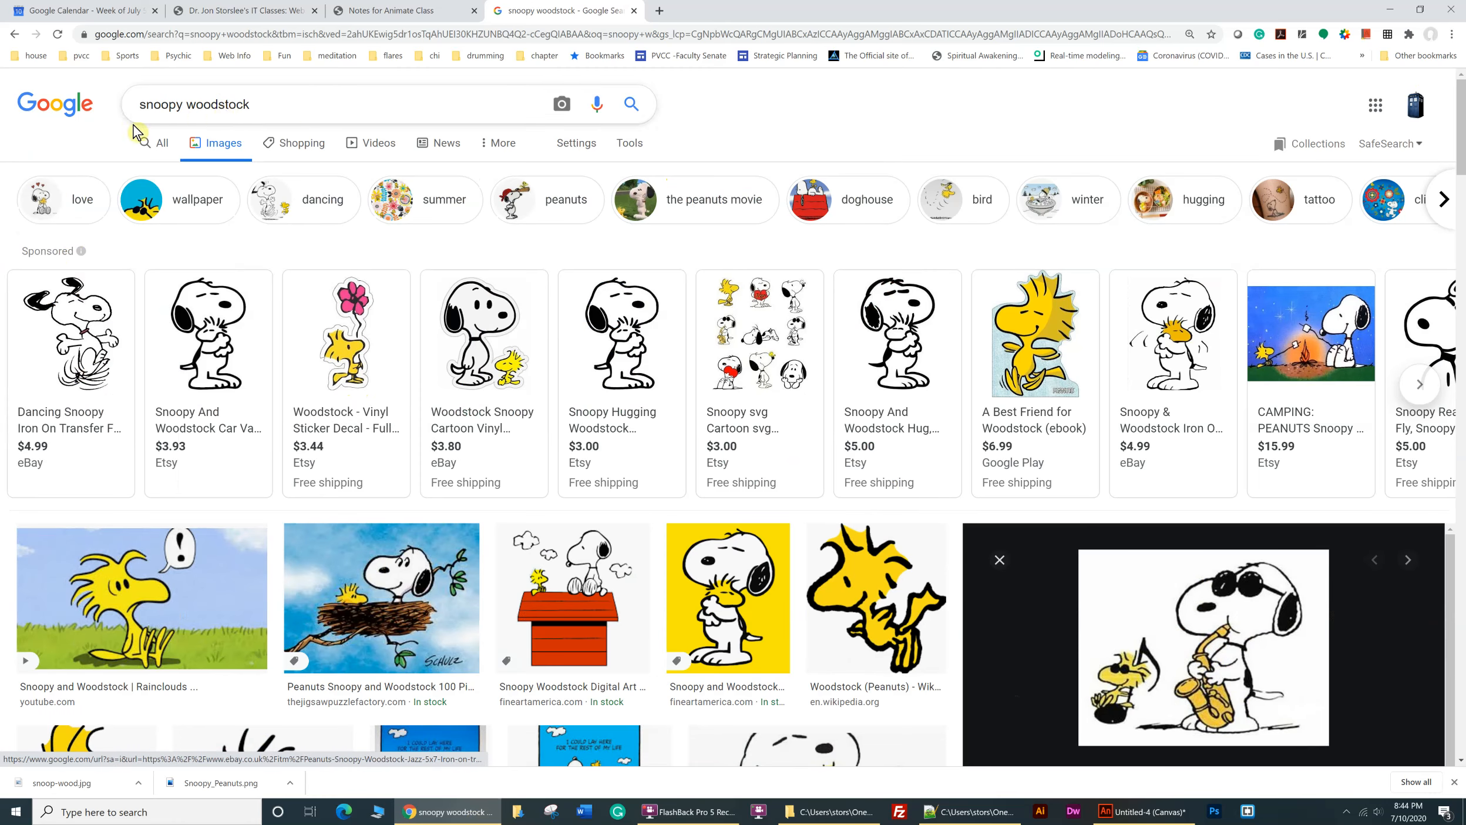
{"action": "left_click_drag", "start_coordinate": [182, 108], "coordinate": [278, 108]}
{"action": "key", "text": "BackSpace"}
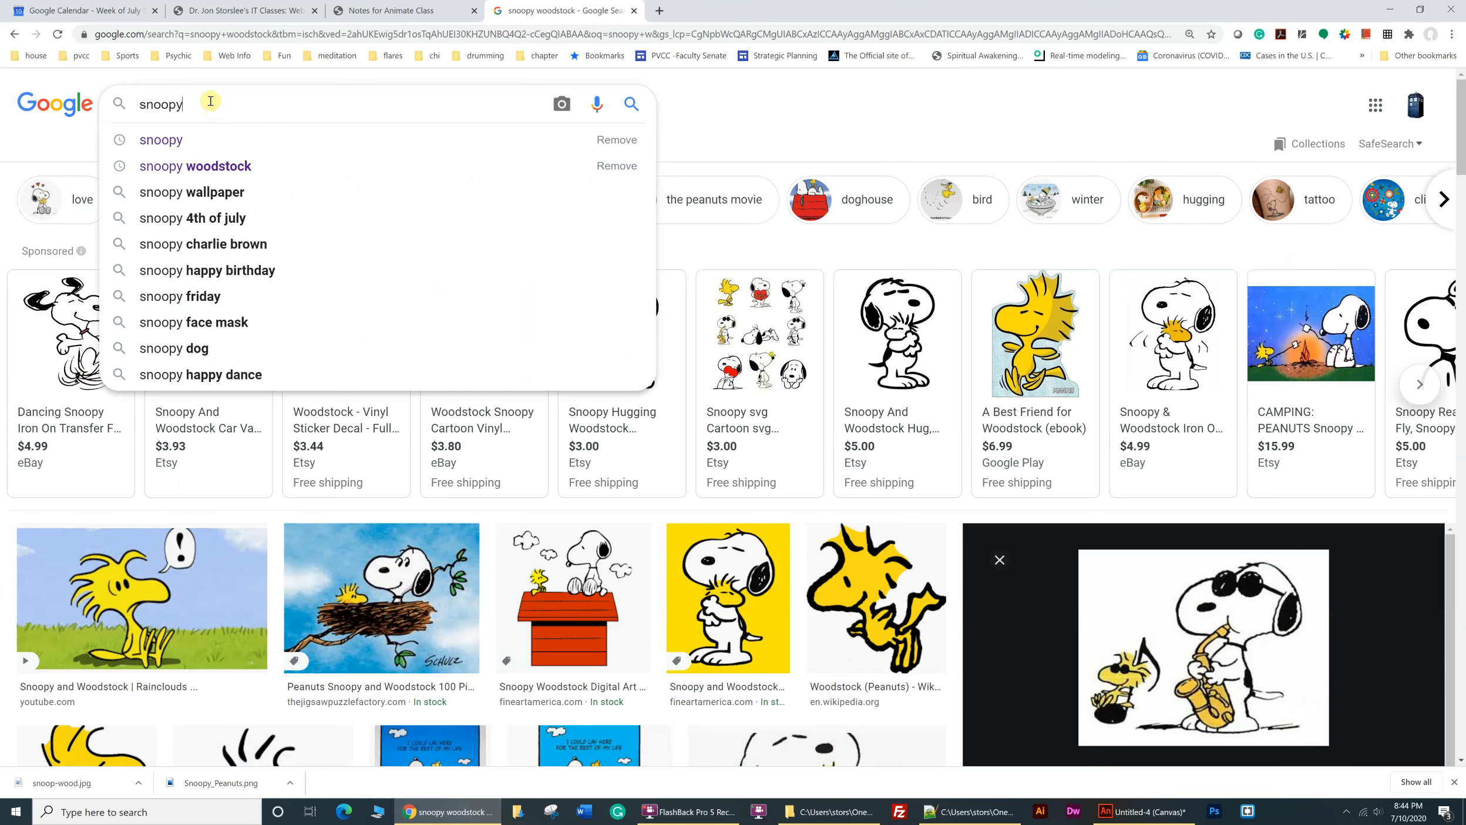
{"action": "key", "text": "Return"}
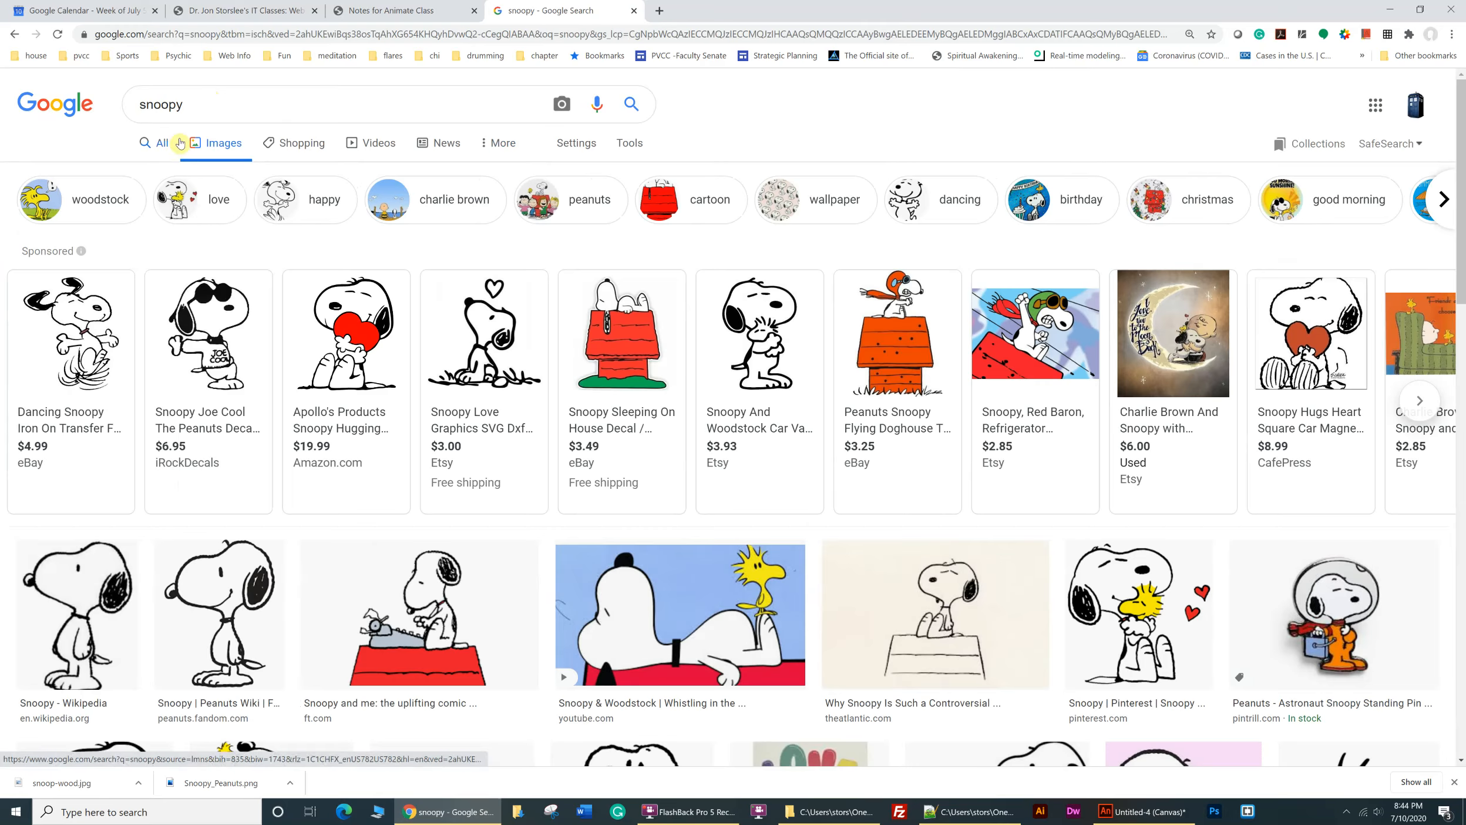
{"action": "left_click", "coordinate": [364, 15]}
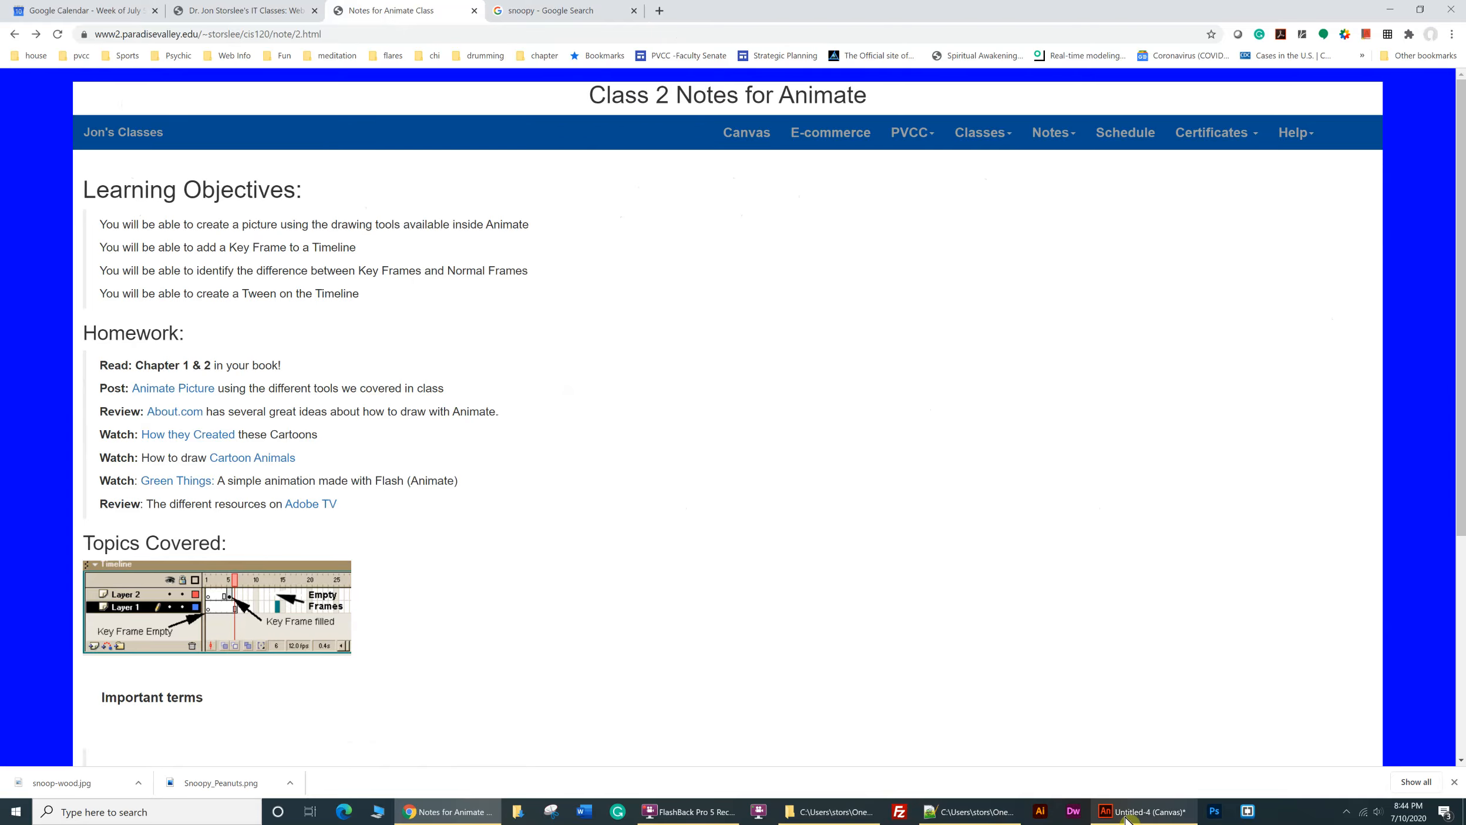
- Switch to Animate and import Snoopy_Peanuts.png from the Desktop's animate-files folder to the stage
{"action": "left_click", "coordinate": [1142, 811]}
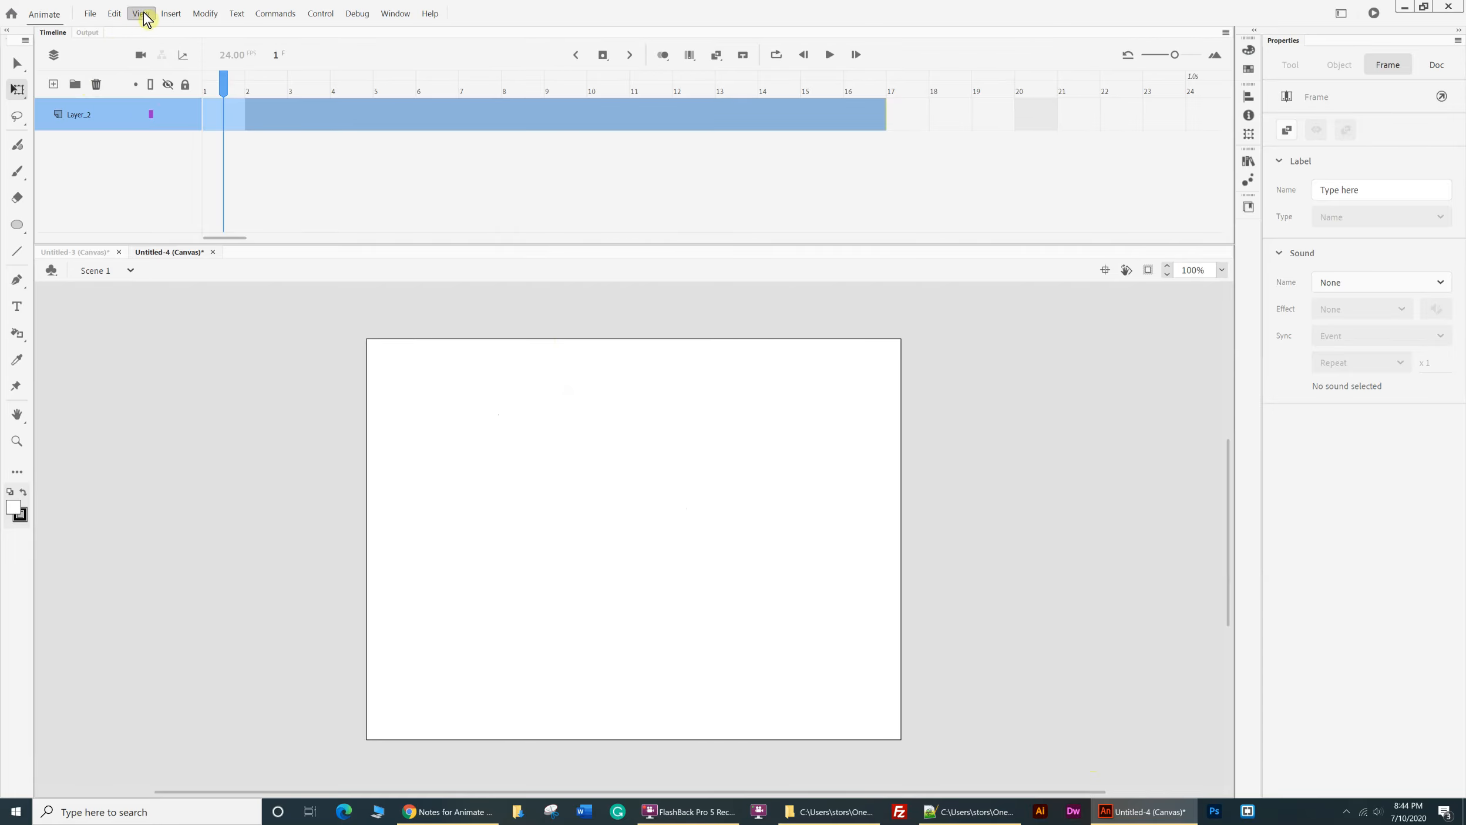
{"action": "left_click", "coordinate": [89, 14]}
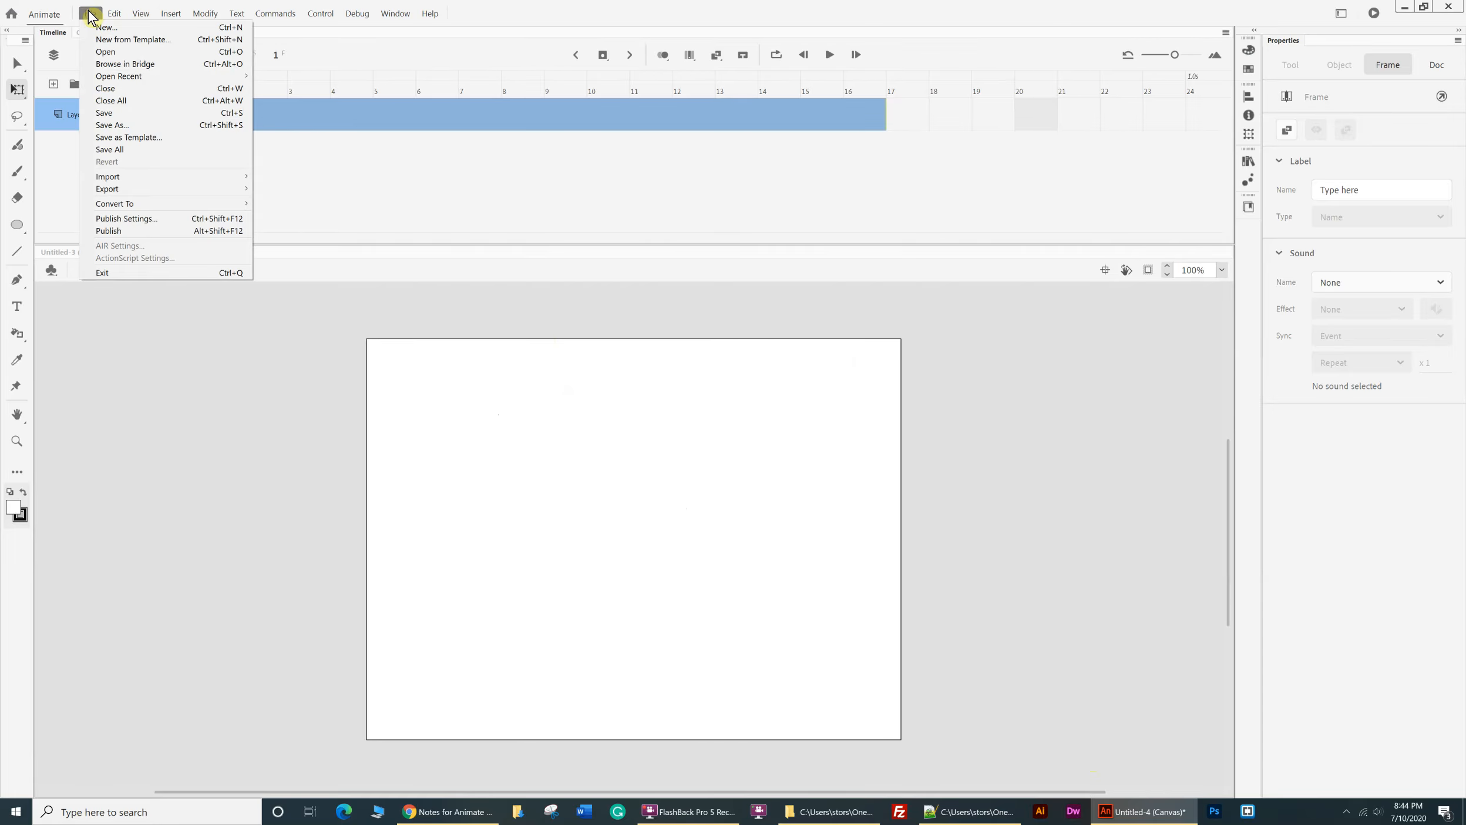
{"action": "mouse_move", "coordinate": [108, 177]}
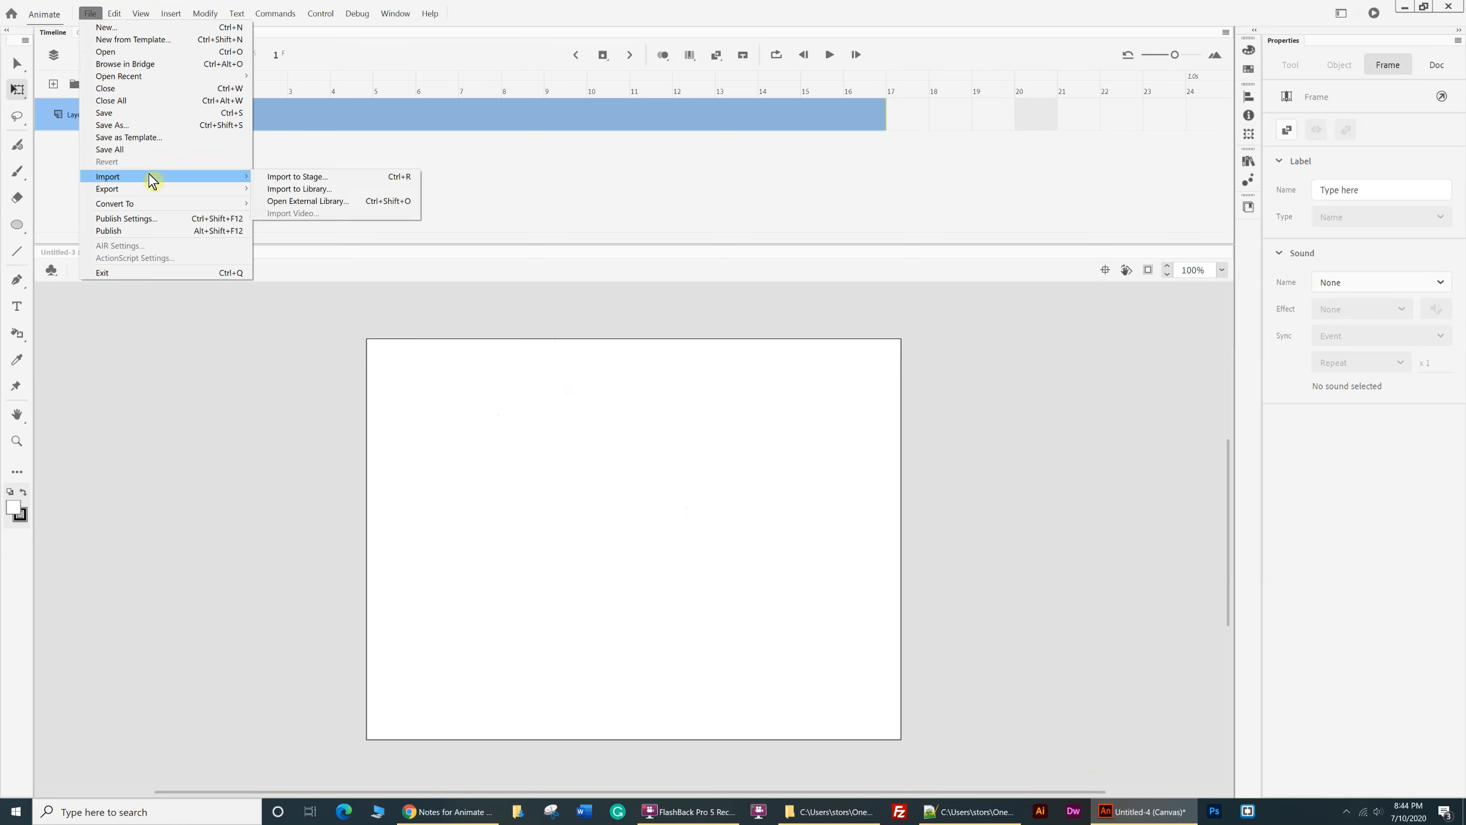
{"action": "left_click", "coordinate": [297, 177]}
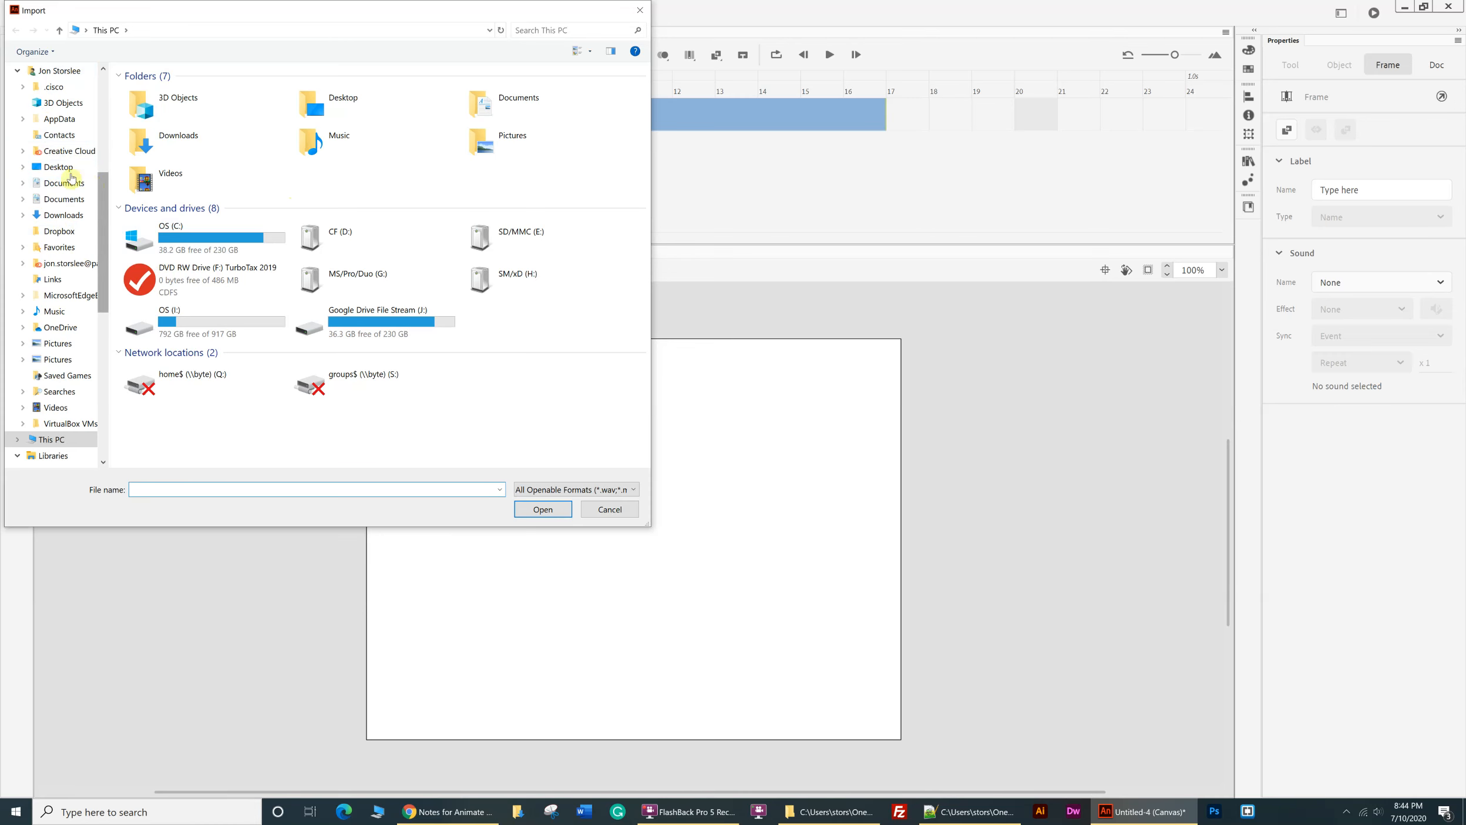
{"action": "left_click_drag", "start_coordinate": [108, 203], "coordinate": [114, 76]}
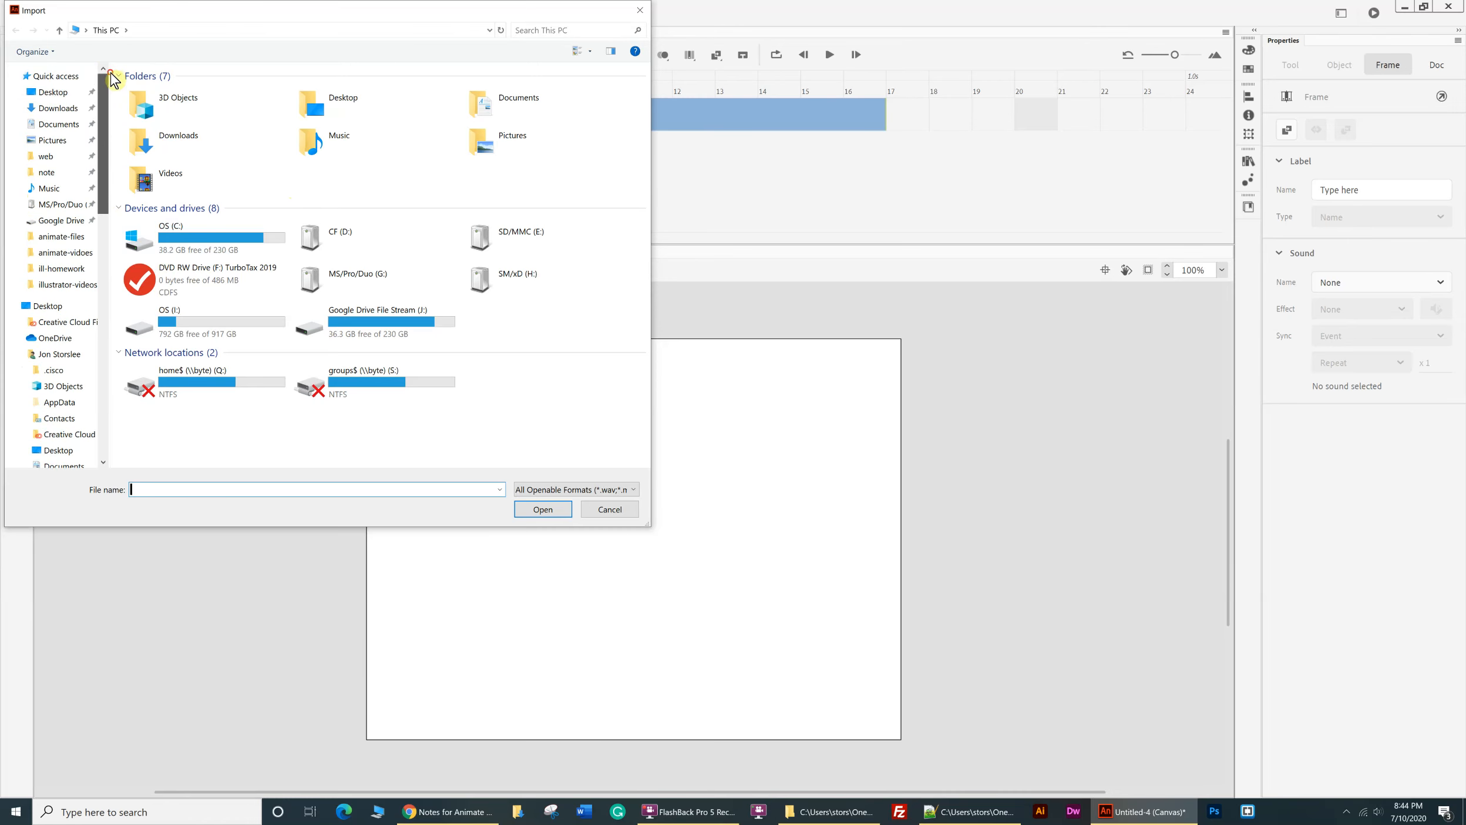
{"action": "left_click", "coordinate": [52, 92]}
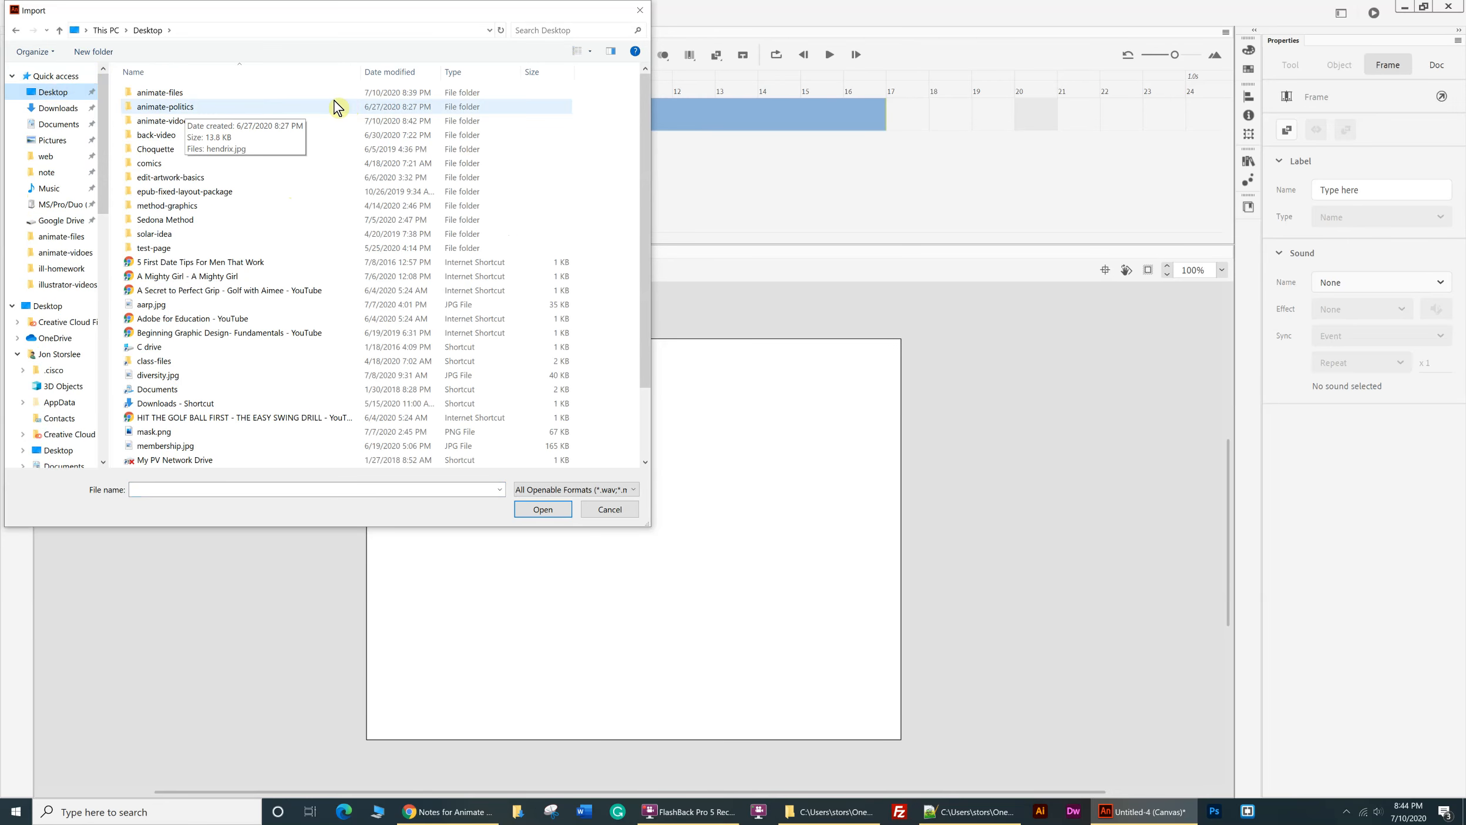
{"action": "double_click", "coordinate": [149, 94]}
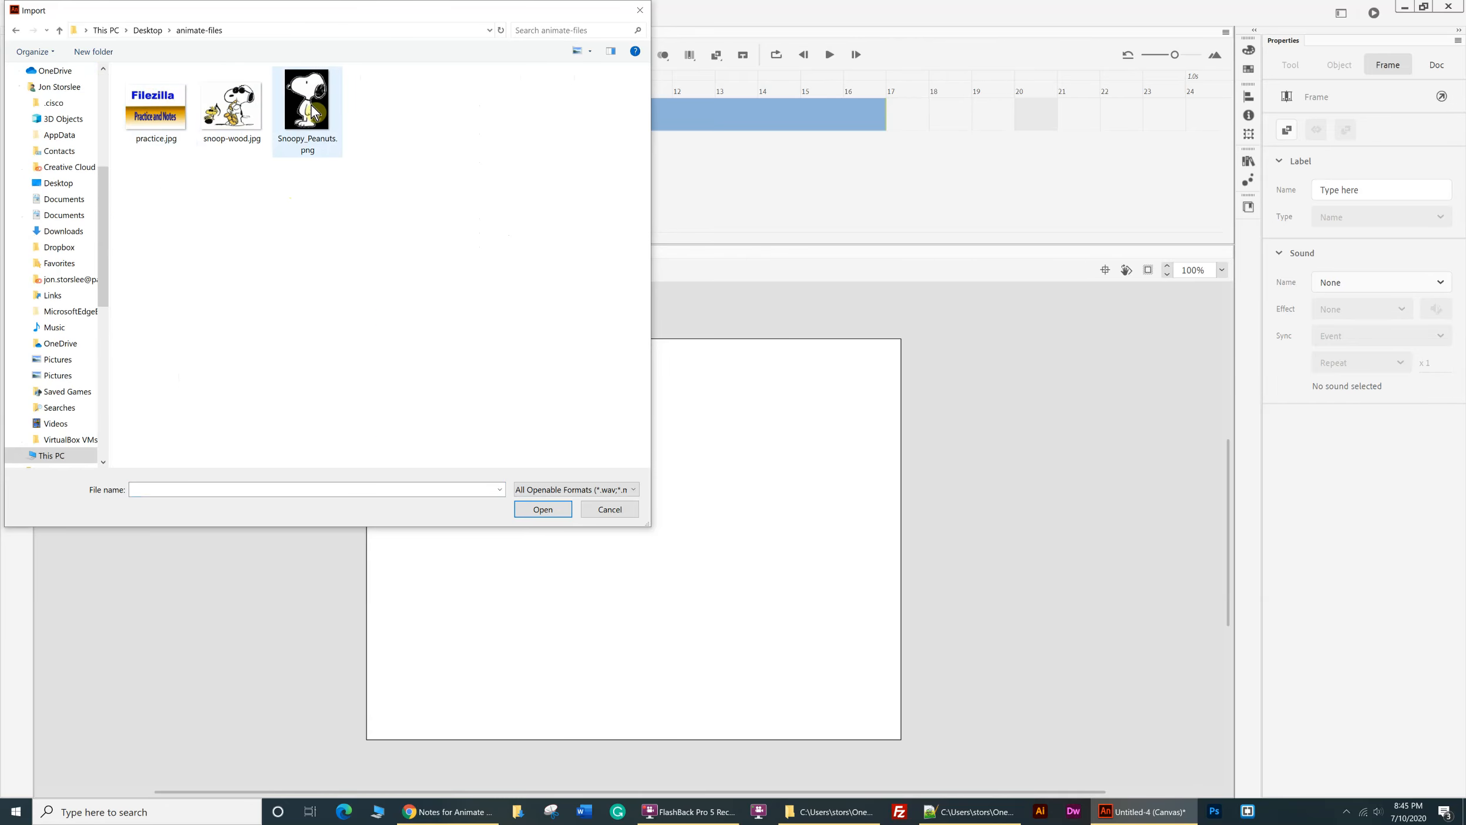
{"action": "left_click", "coordinate": [314, 111]}
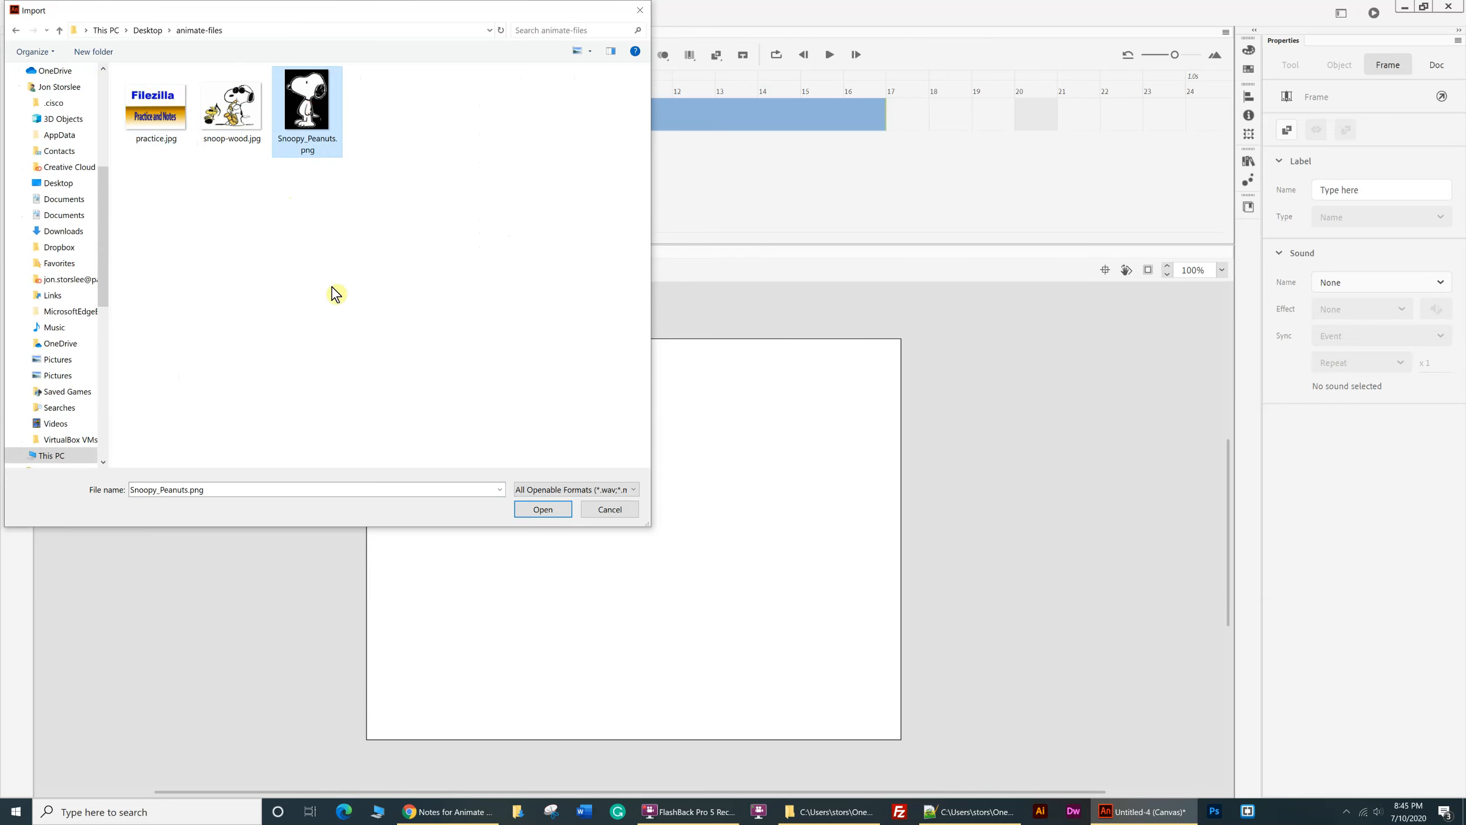
{"action": "left_click", "coordinate": [542, 509]}
- Reposition the Snoopy image in the upper-left part of the stage, at about X 37, Y 11
{"action": "left_click_drag", "start_coordinate": [633, 506], "coordinate": [187, 486]}
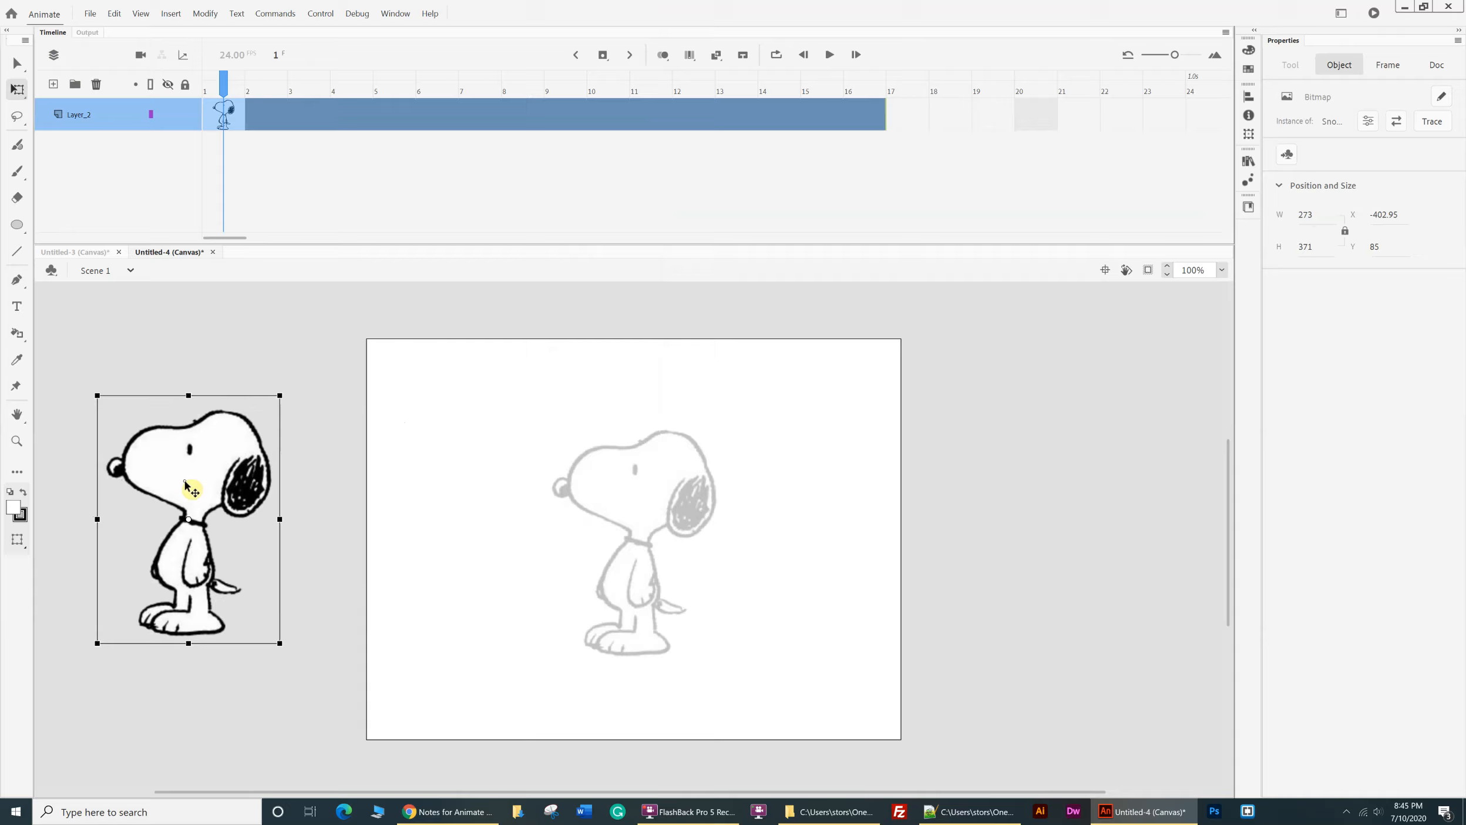
{"action": "left_click", "coordinate": [320, 423]}
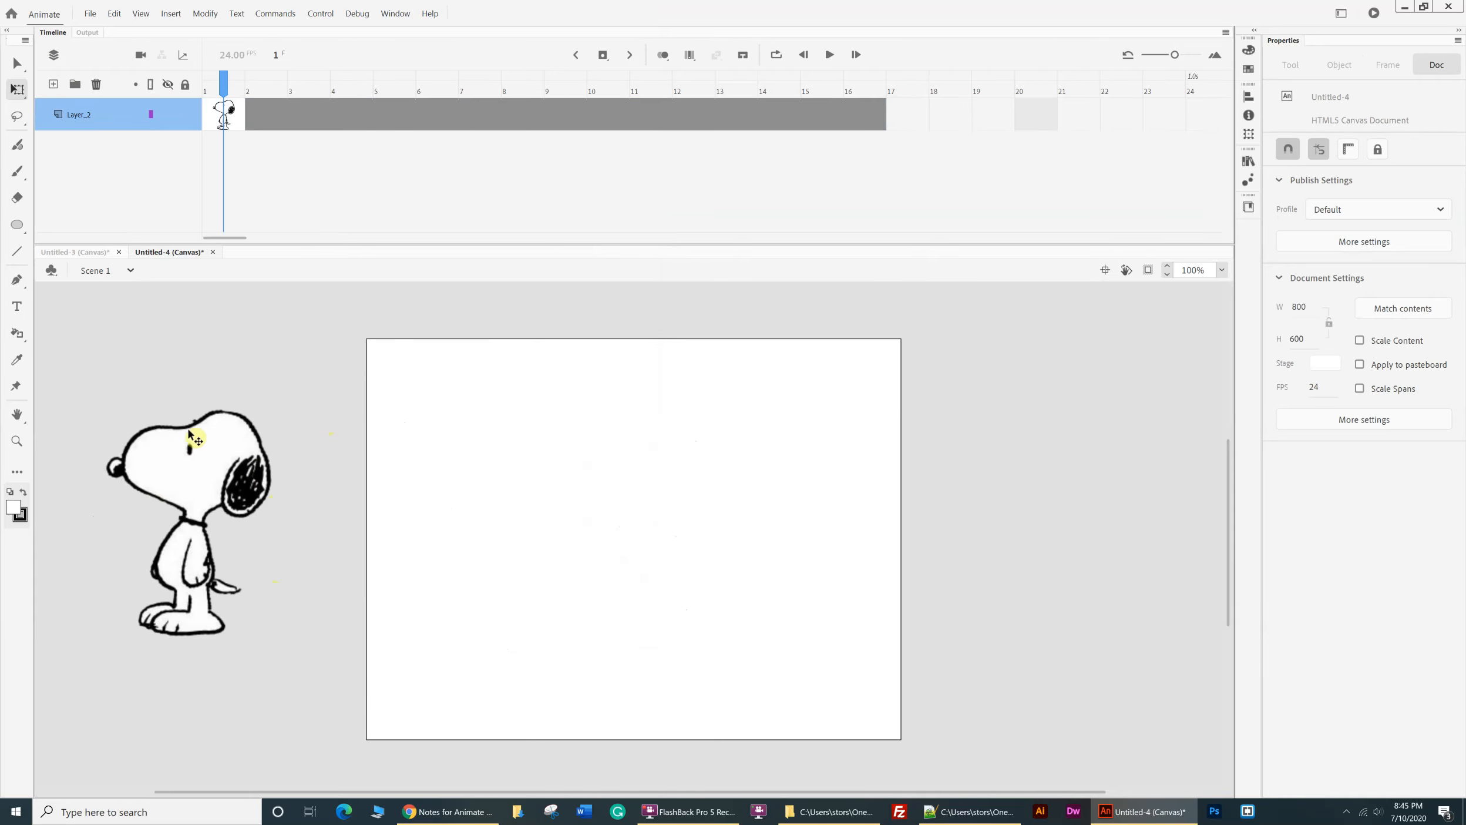
{"action": "left_click", "coordinate": [205, 486]}
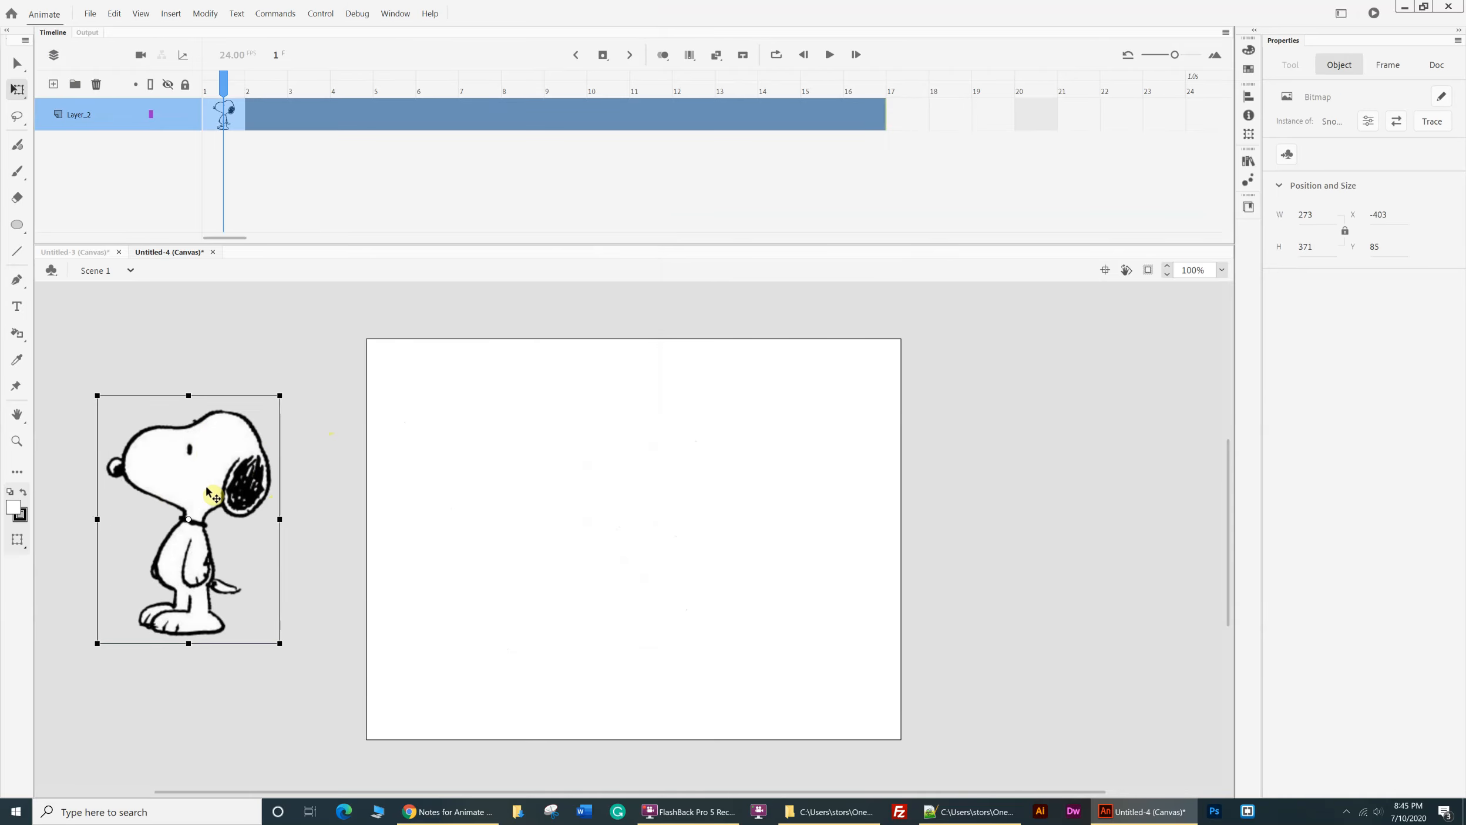
{"action": "left_click_drag", "start_coordinate": [511, 502], "coordinate": [499, 436]}
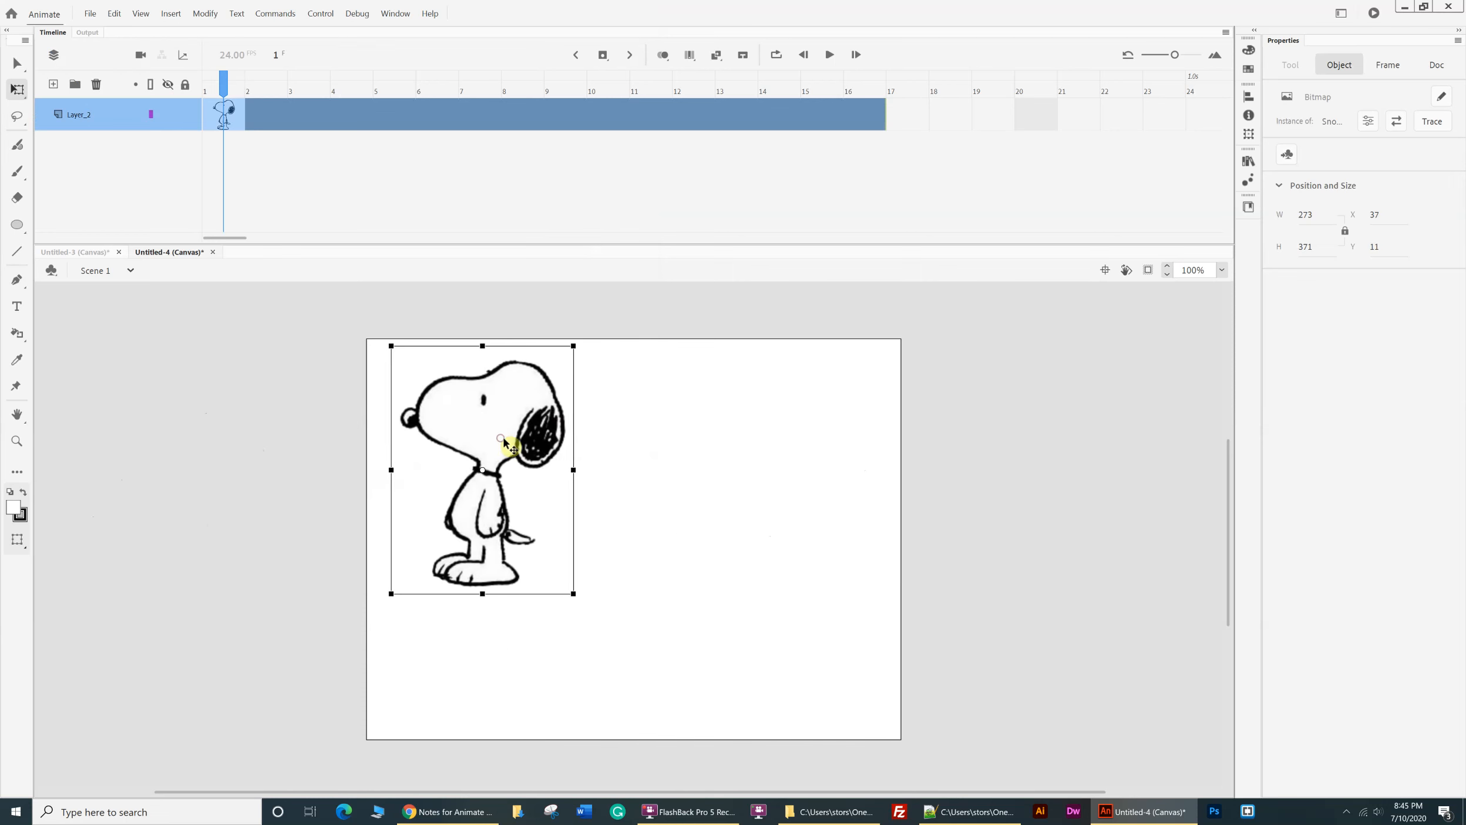
- Insert a keyframe at frame 16 of Layer_2 and create a classic tween across the span, converting the image to a symbol
{"action": "left_click", "coordinate": [871, 115]}
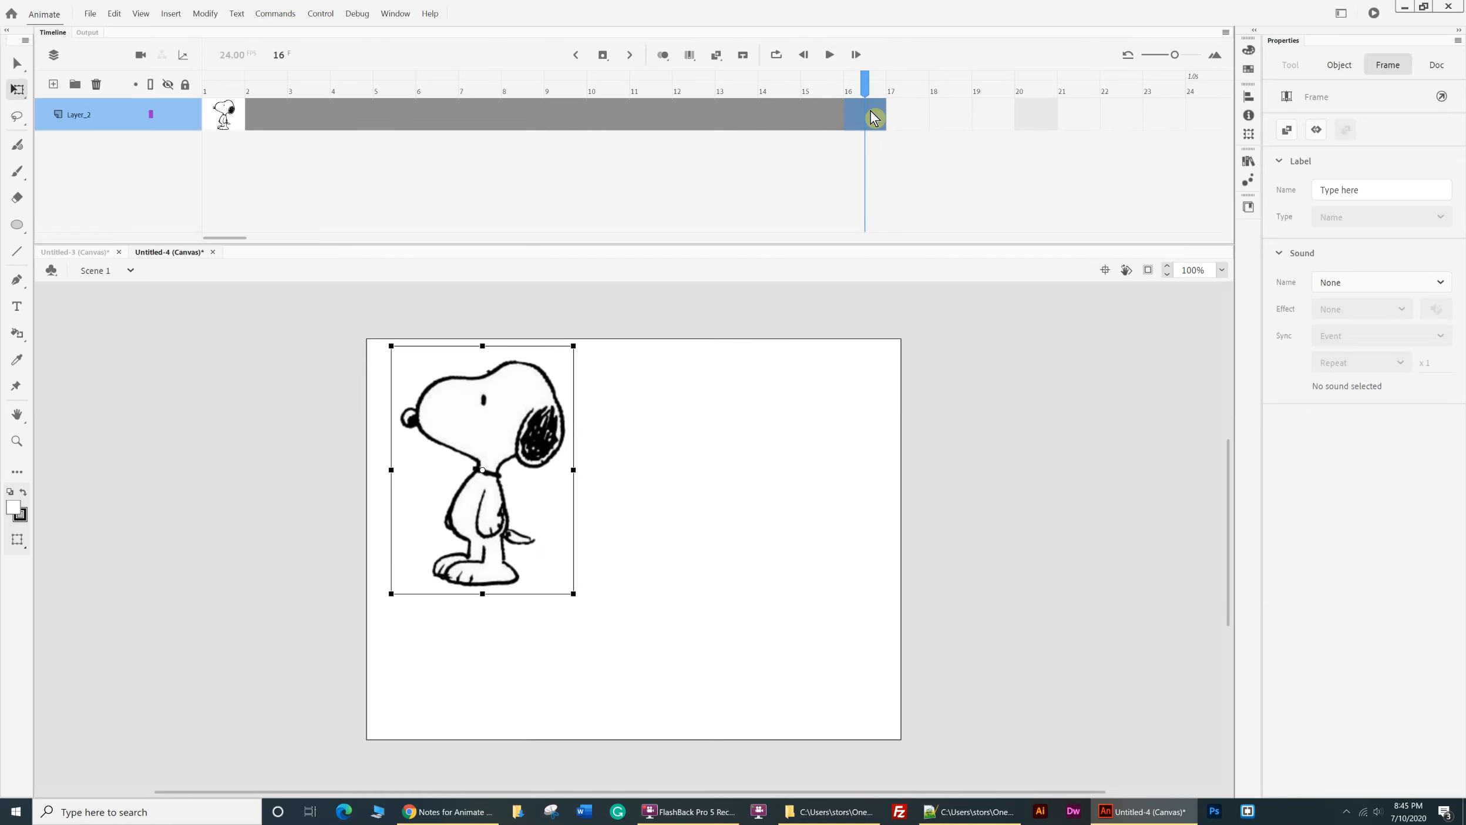
{"action": "key", "text": "F6"}
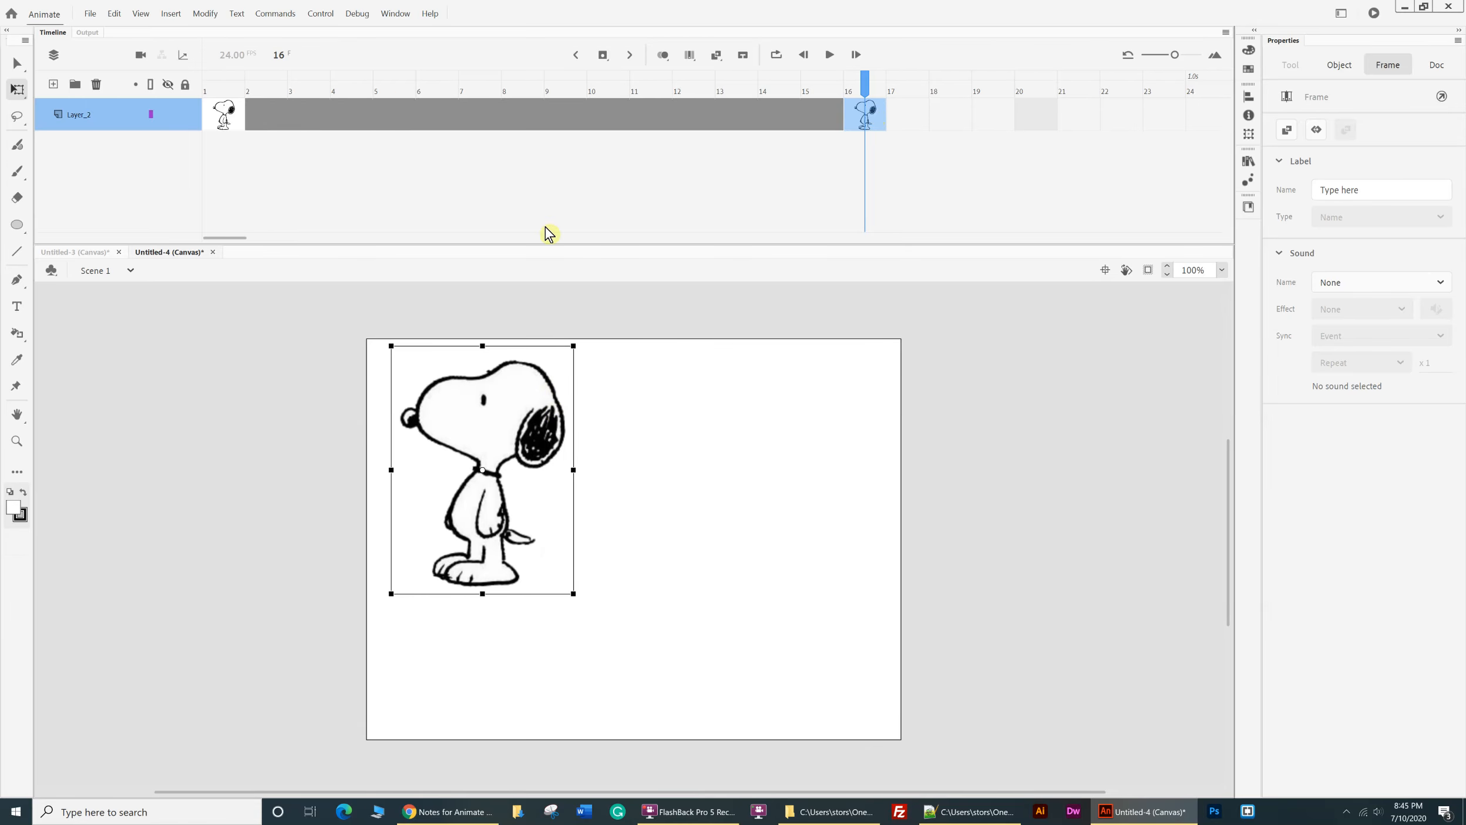
{"action": "right_click", "coordinate": [571, 113]}
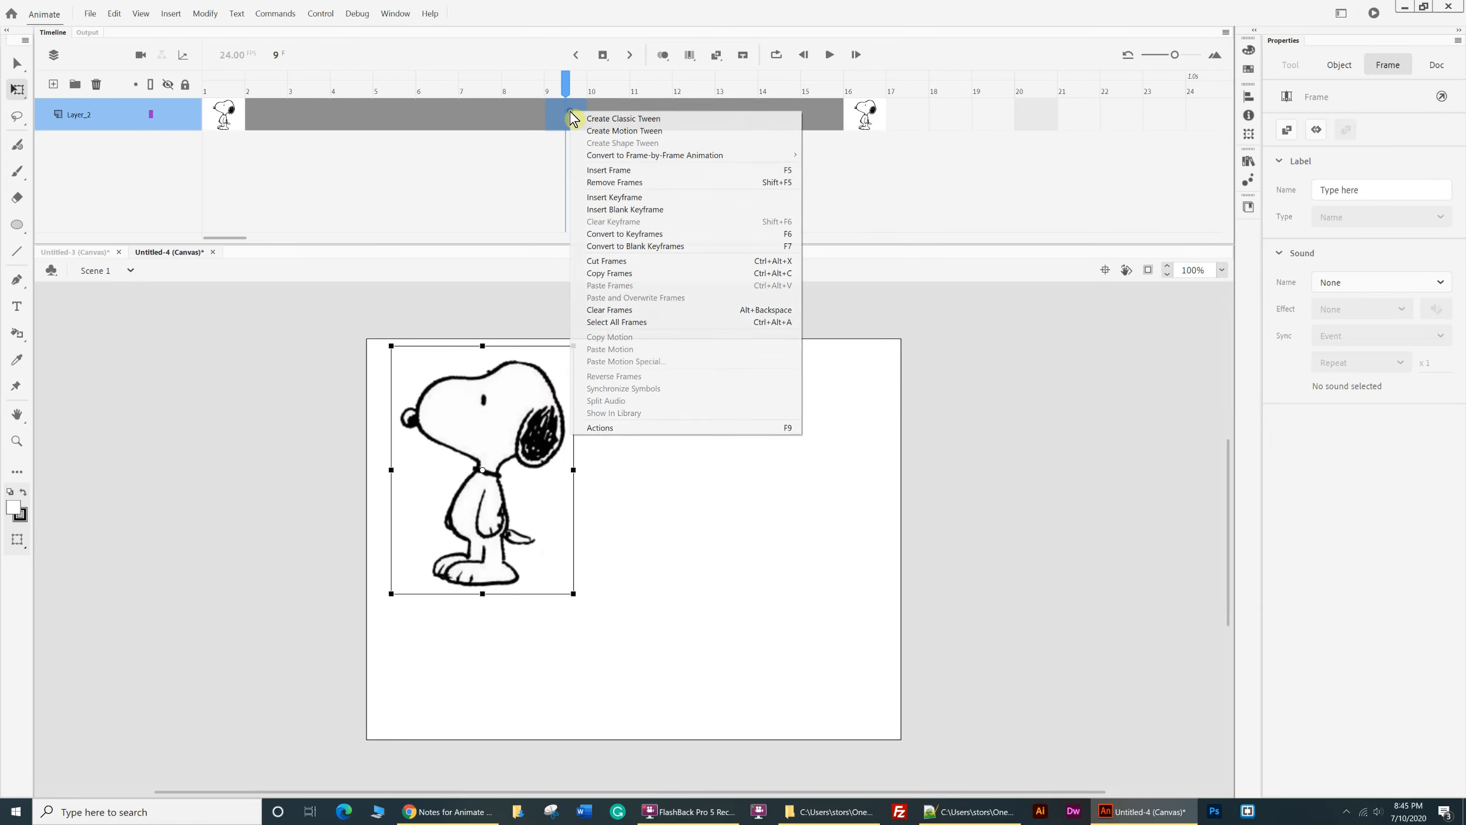
{"action": "left_click", "coordinate": [608, 120]}
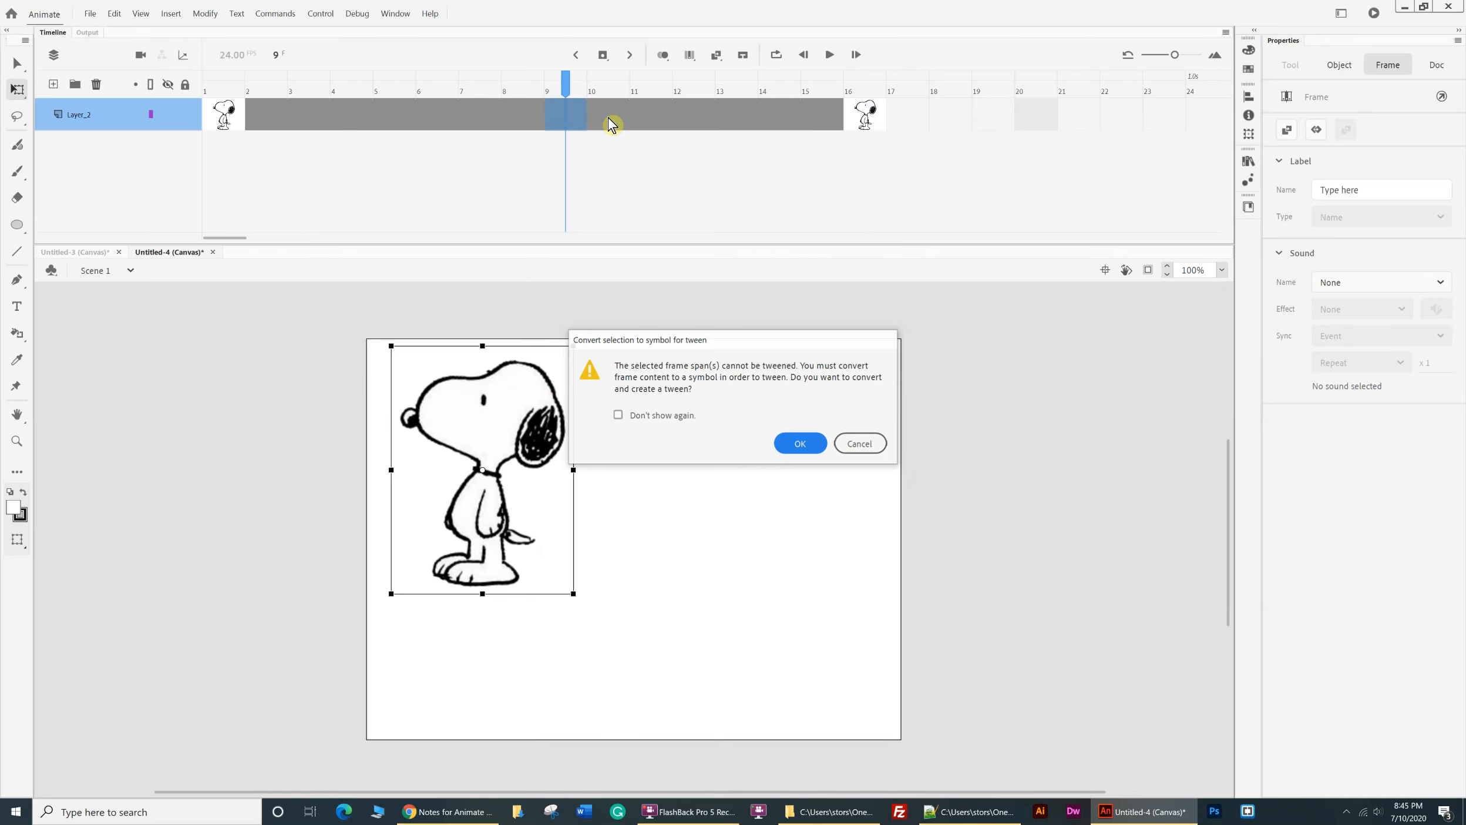
{"action": "left_click", "coordinate": [804, 448]}
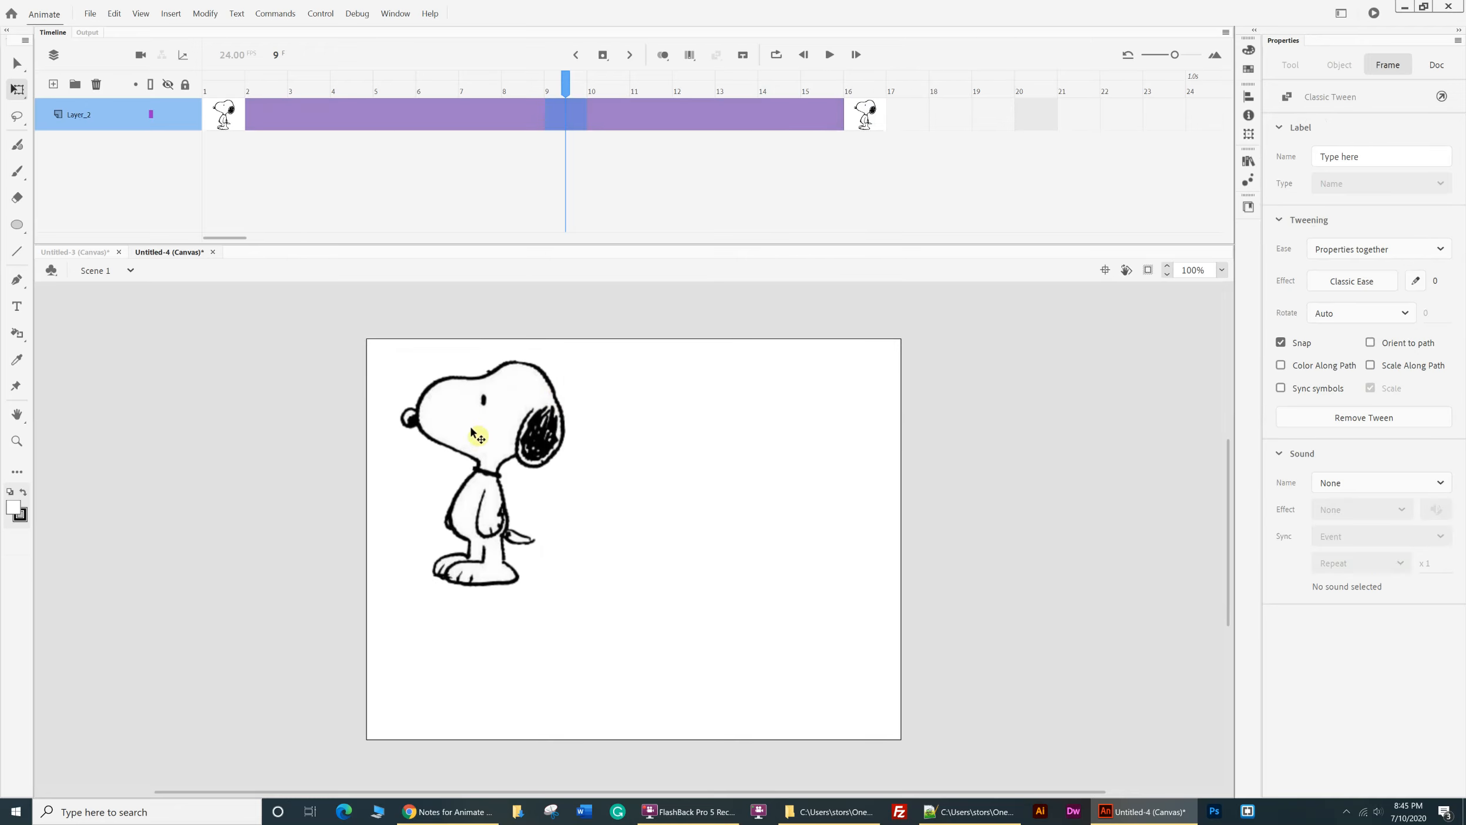
{"action": "left_click_drag", "start_coordinate": [472, 428], "coordinate": [799, 573]}
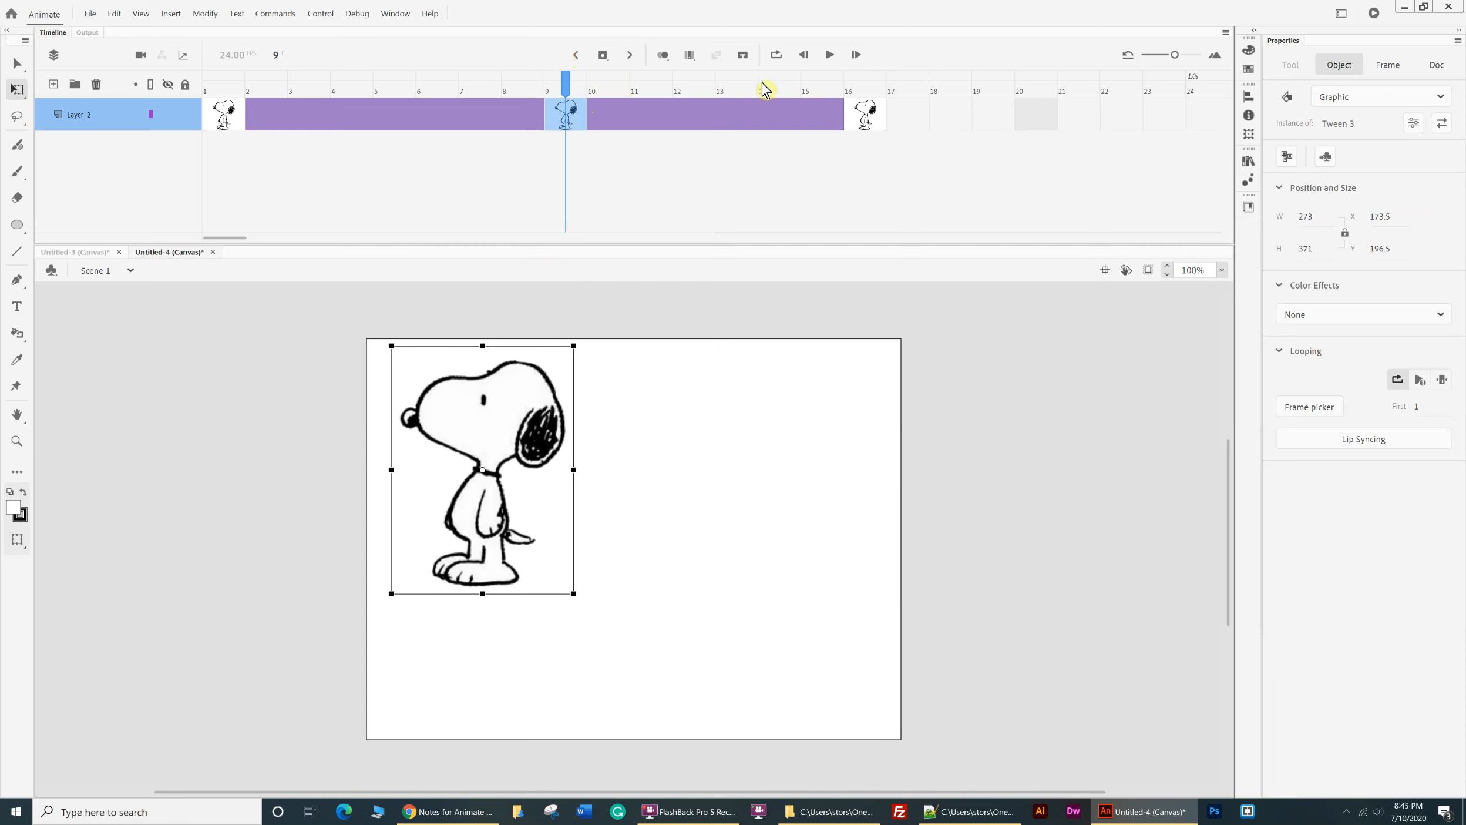
{"action": "key", "text": "ctrl+z"}
{"action": "left_click_drag", "start_coordinate": [568, 81], "coordinate": [238, 113]}
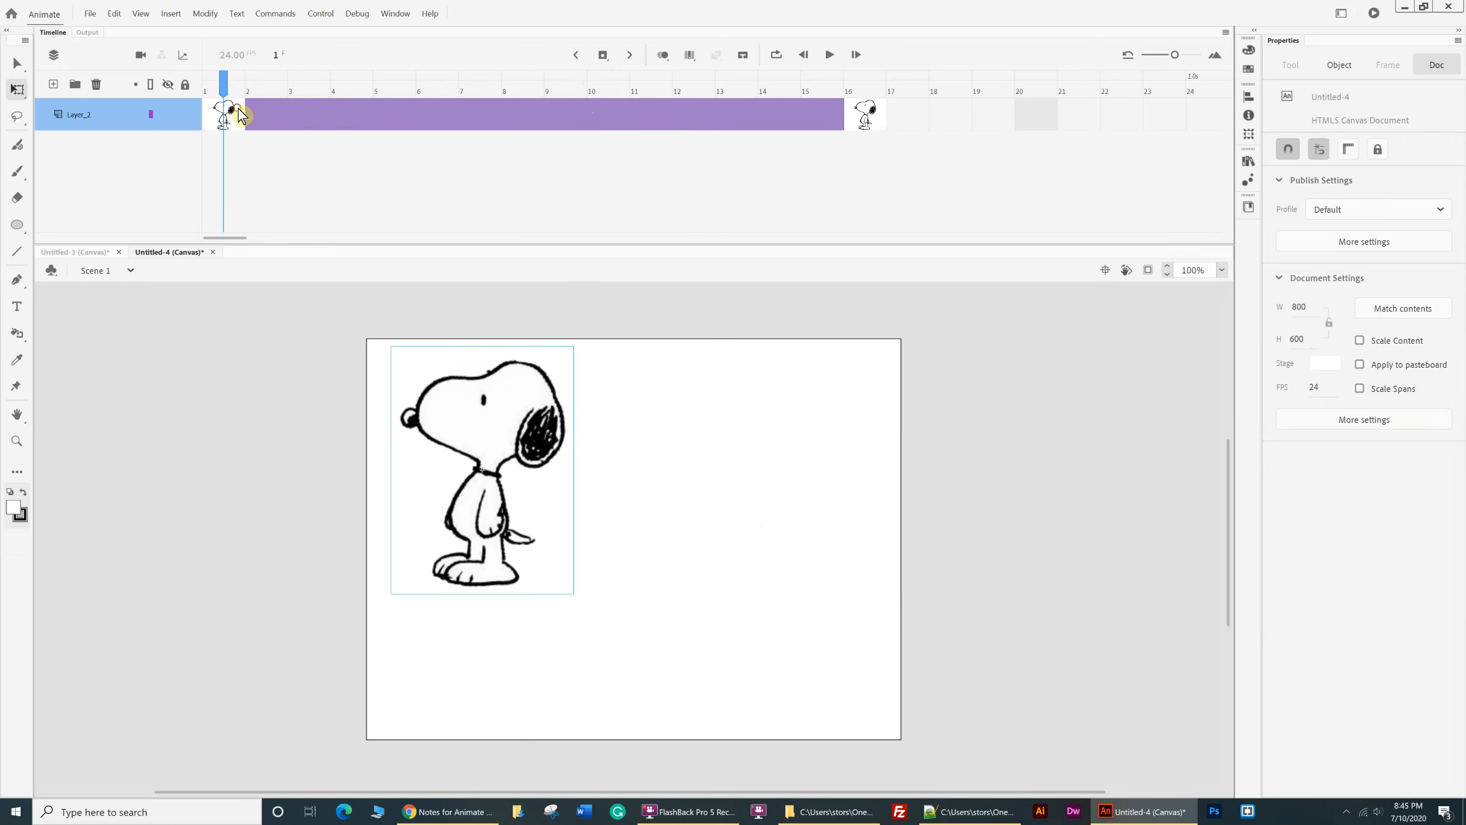
{"action": "left_click", "coordinate": [236, 117]}
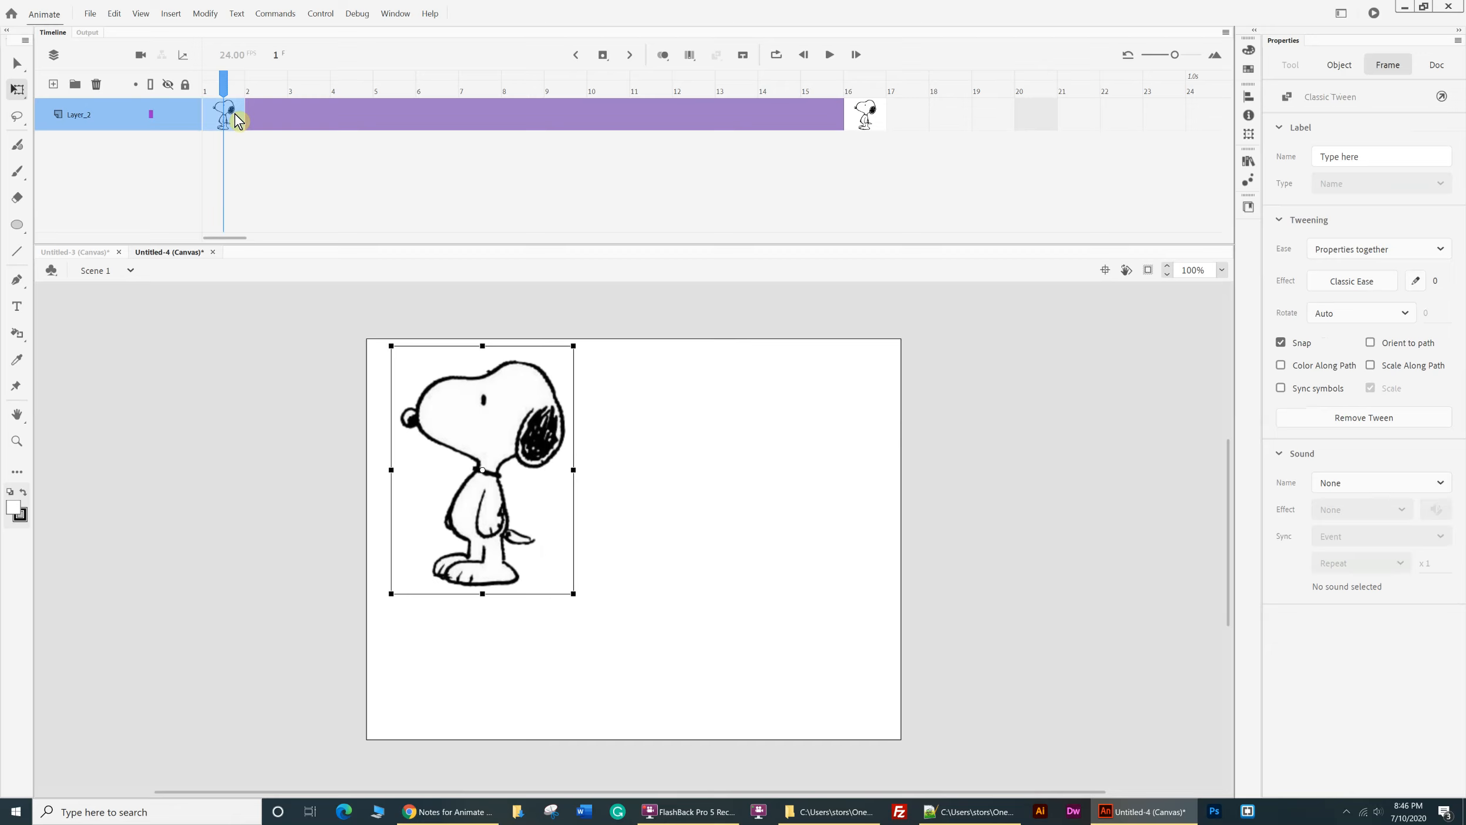
{"action": "right_click", "coordinate": [409, 119]}
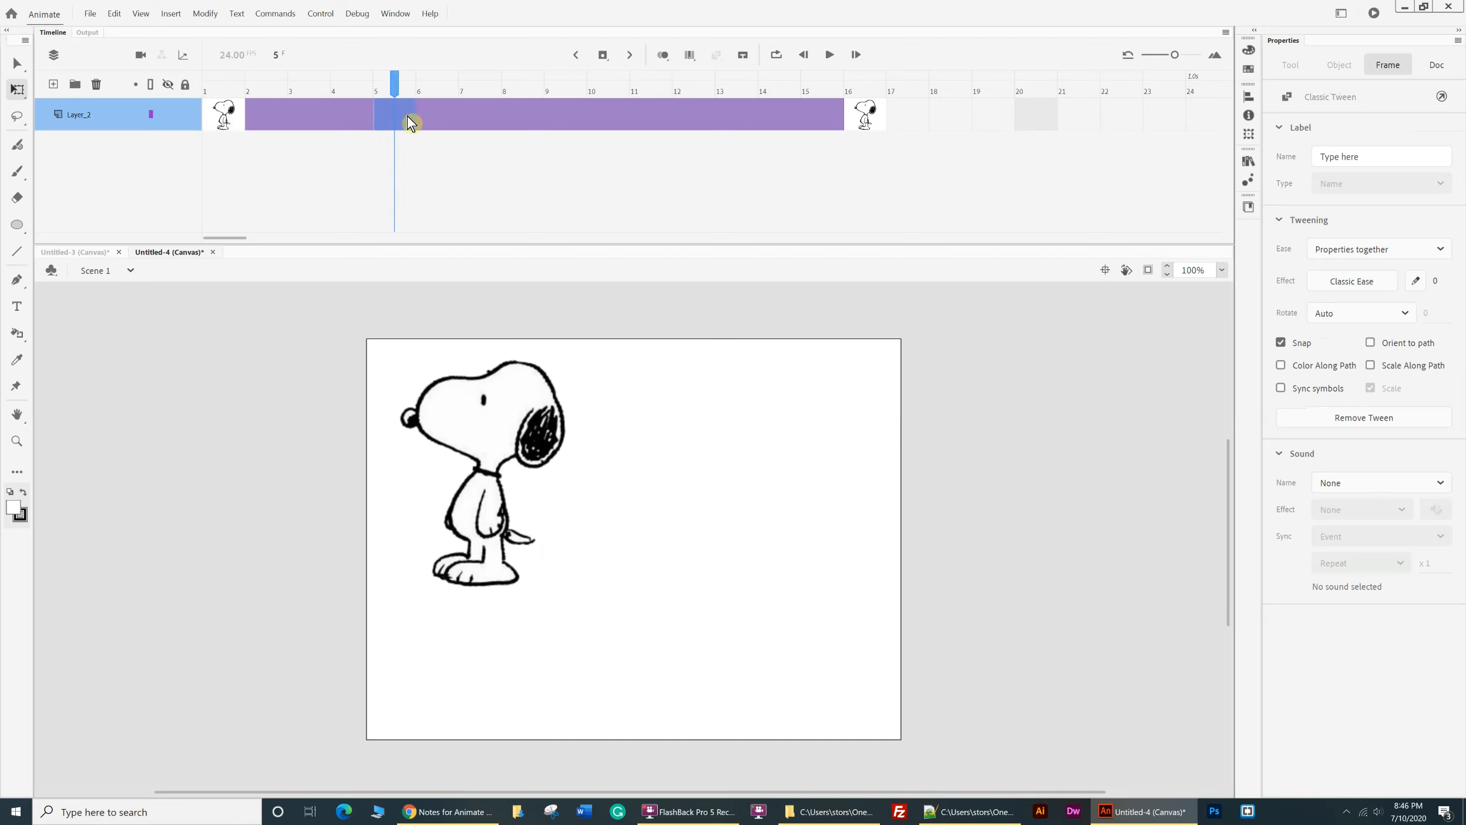
{"action": "left_click", "coordinate": [400, 114]}
- At frame 1, scale Snoopy down to about 59 by 80 in the stage's upper-left corner and flip it horizontally
{"action": "left_click", "coordinate": [228, 120]}
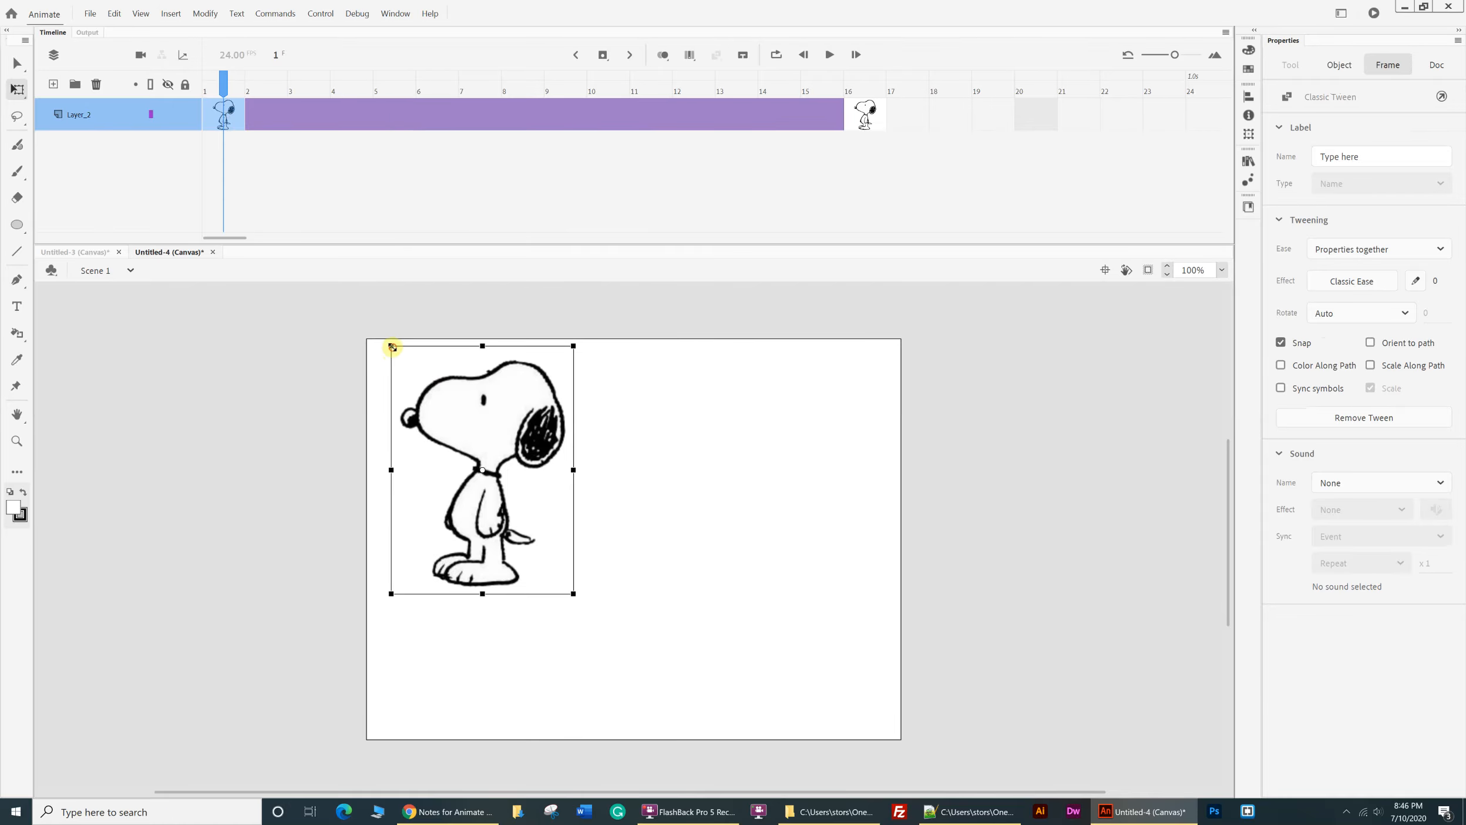
{"action": "mouse_move", "coordinate": [391, 346]}
{"action": "left_mouse_down"}
{"action": "mouse_move", "coordinate": [467, 448]}
{"action": "mouse_move", "coordinate": [398, 374]}
{"action": "left_mouse_up"}
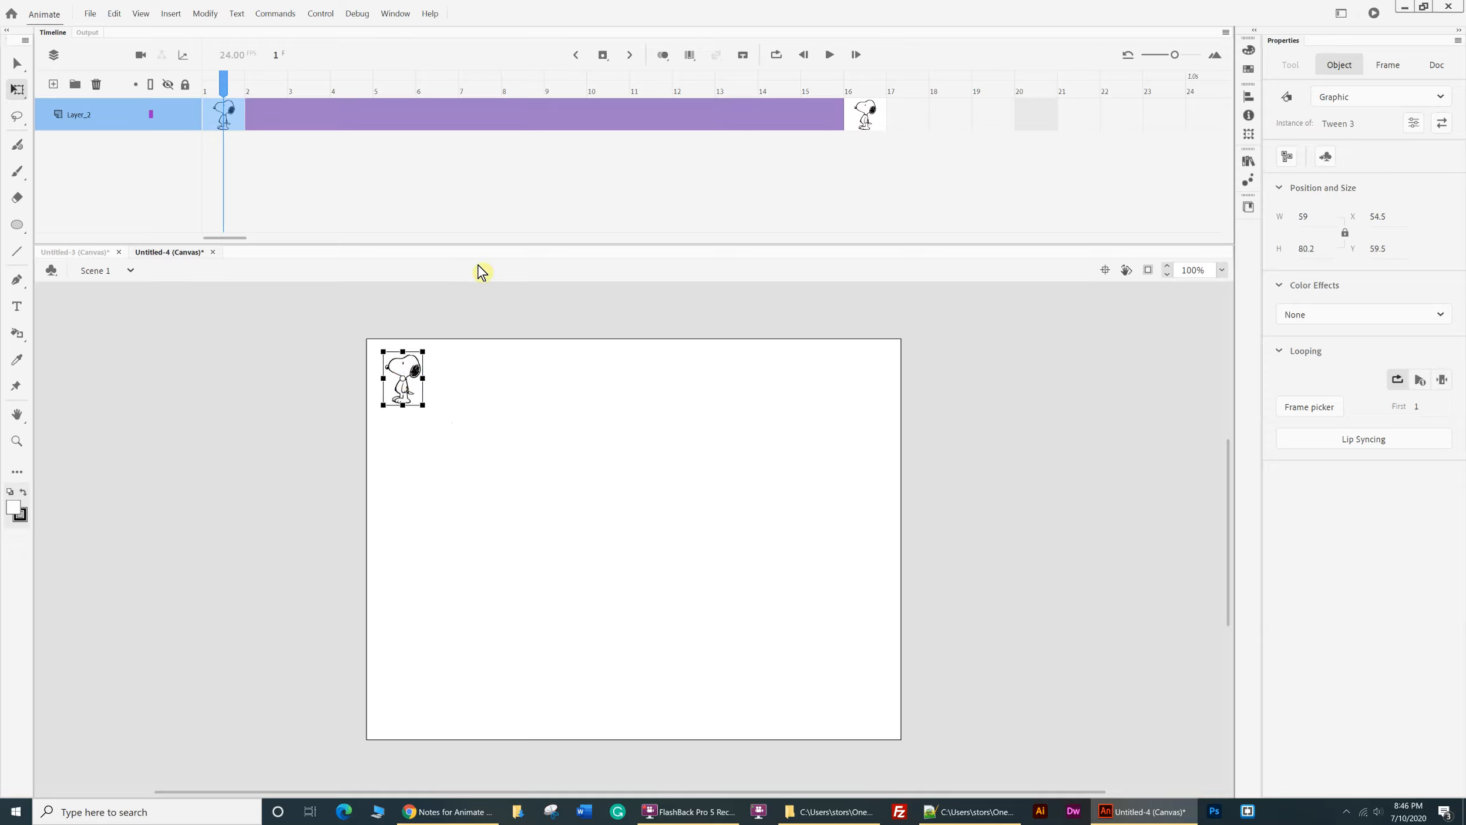
{"action": "left_click", "coordinate": [201, 15]}
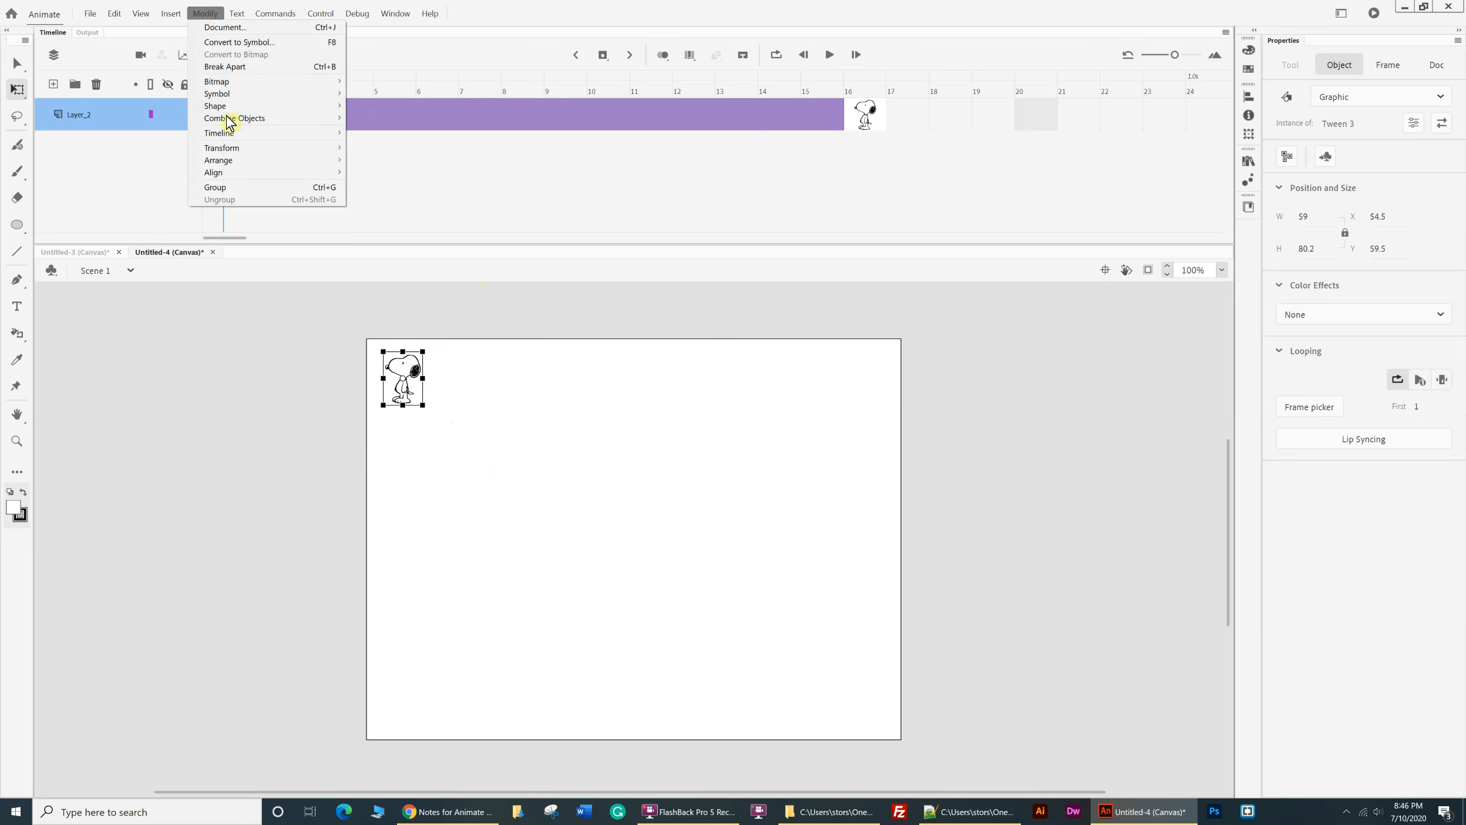
{"action": "mouse_move", "coordinate": [238, 148]}
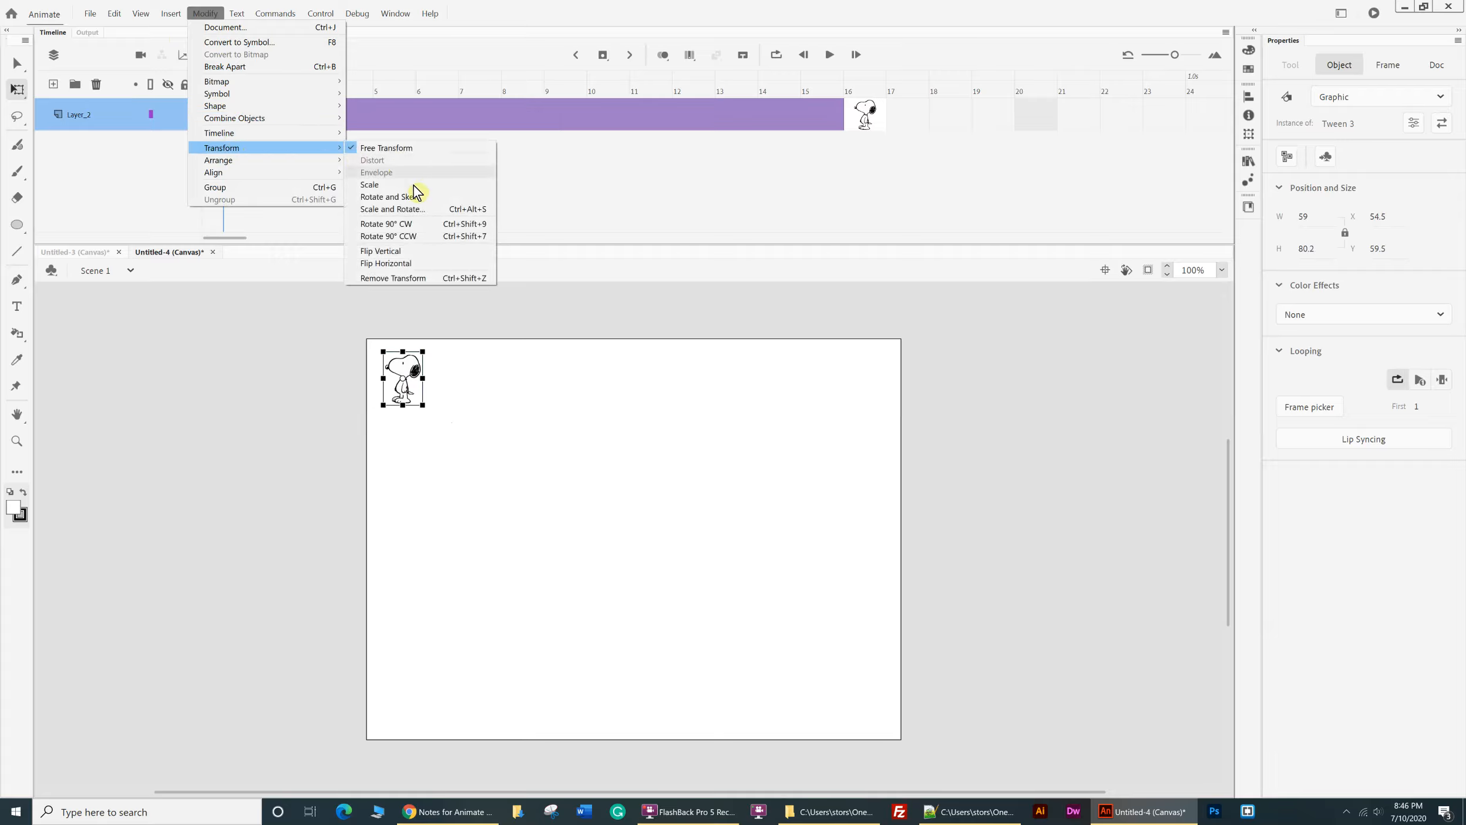
{"action": "left_click", "coordinate": [420, 270]}
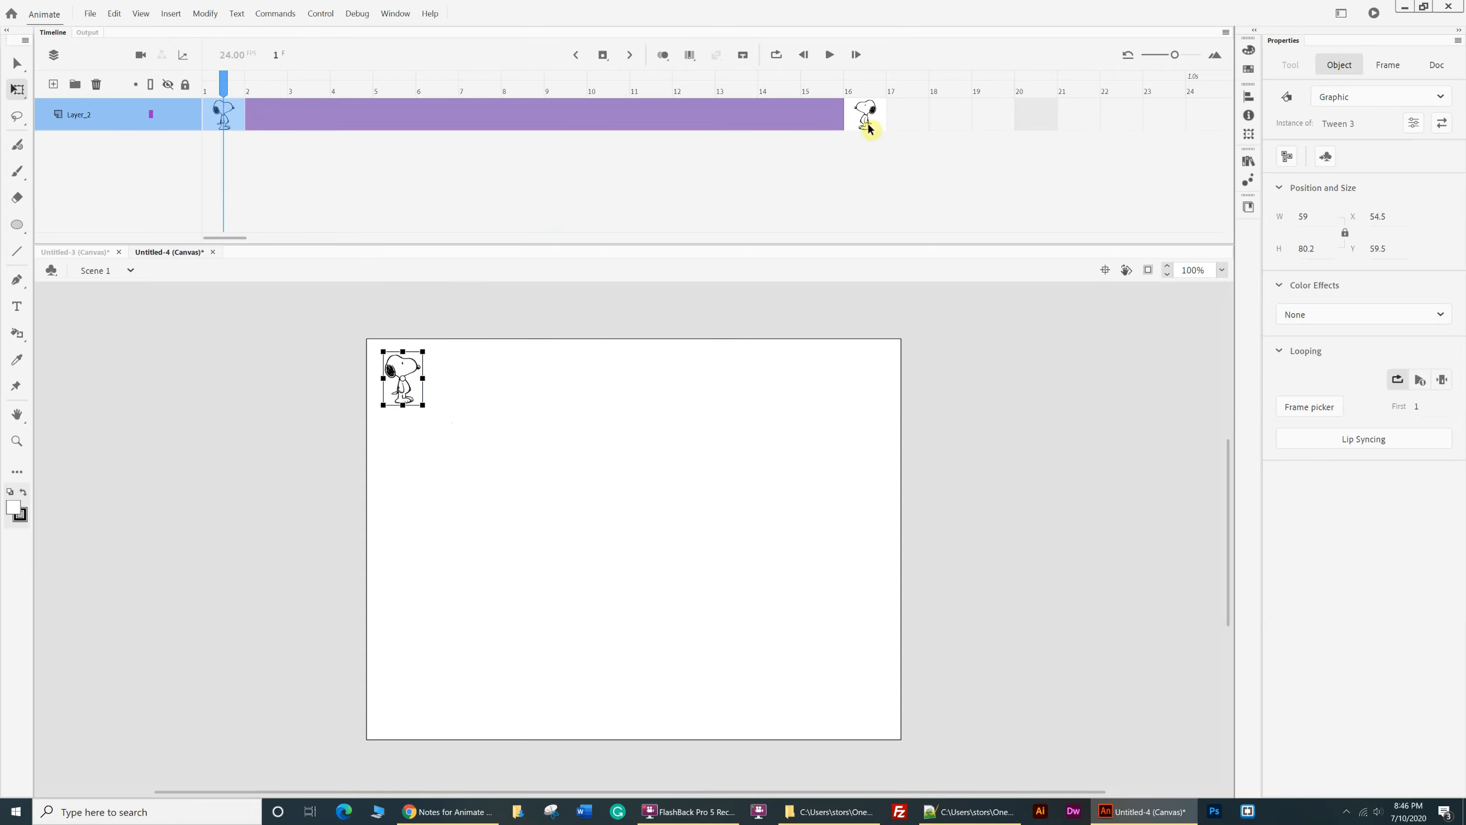
- Flip the Snoopy instance horizontally in the frame 16 keyframe
{"action": "left_click_drag", "start_coordinate": [225, 76], "coordinate": [926, 177]}
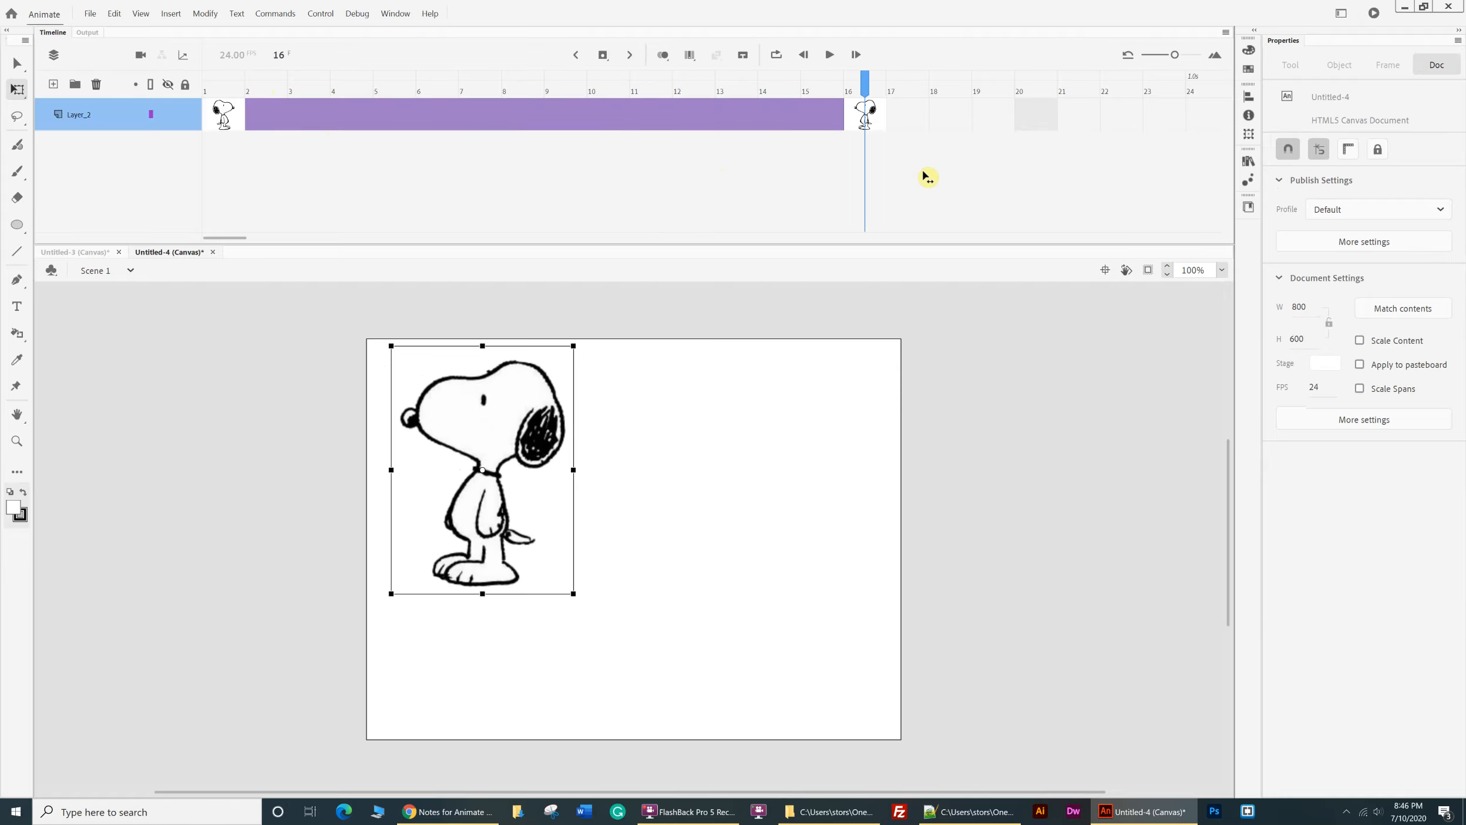
{"action": "left_click", "coordinate": [867, 115]}
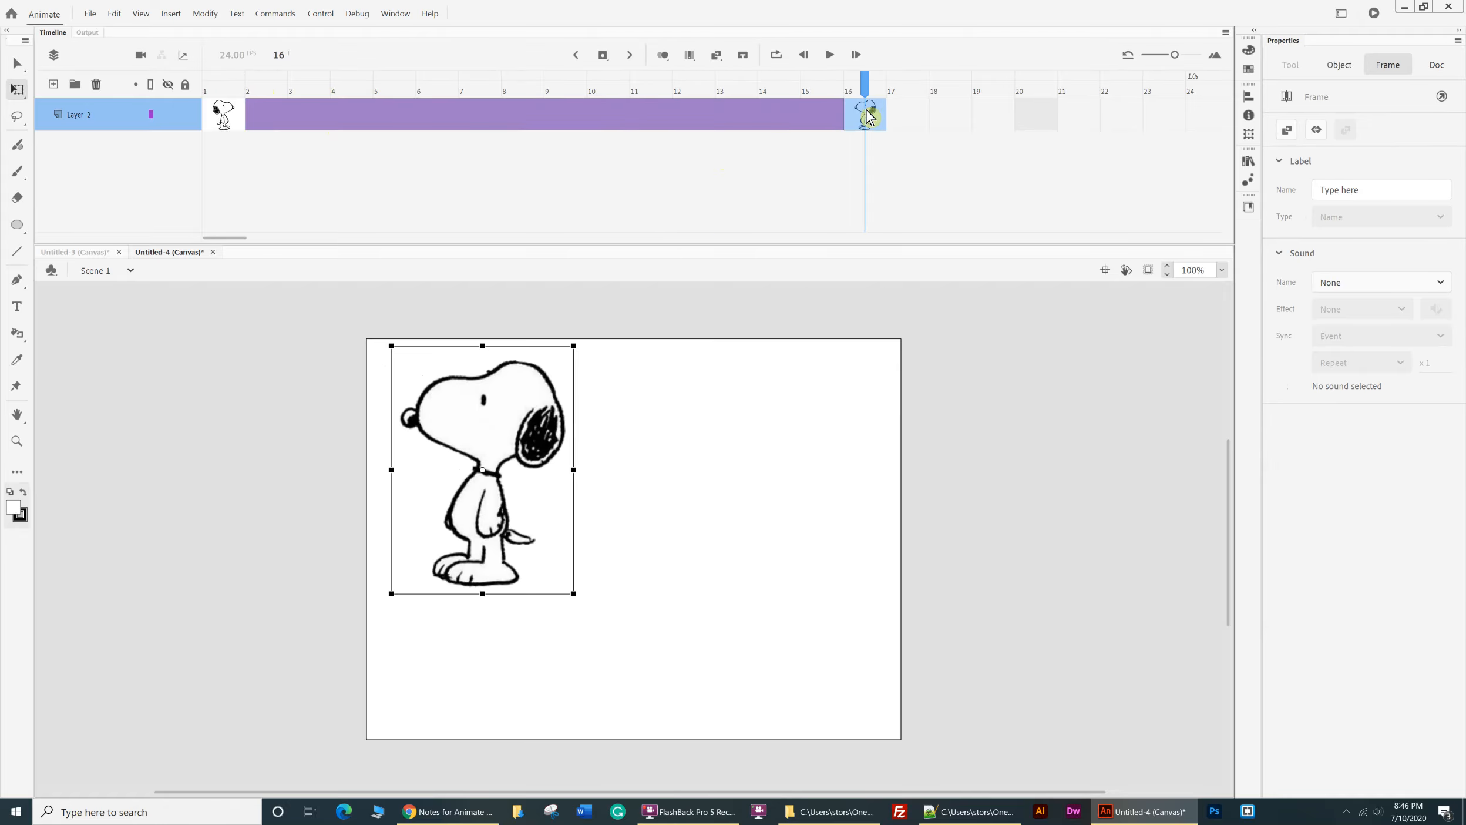
{"action": "left_click", "coordinate": [215, 15]}
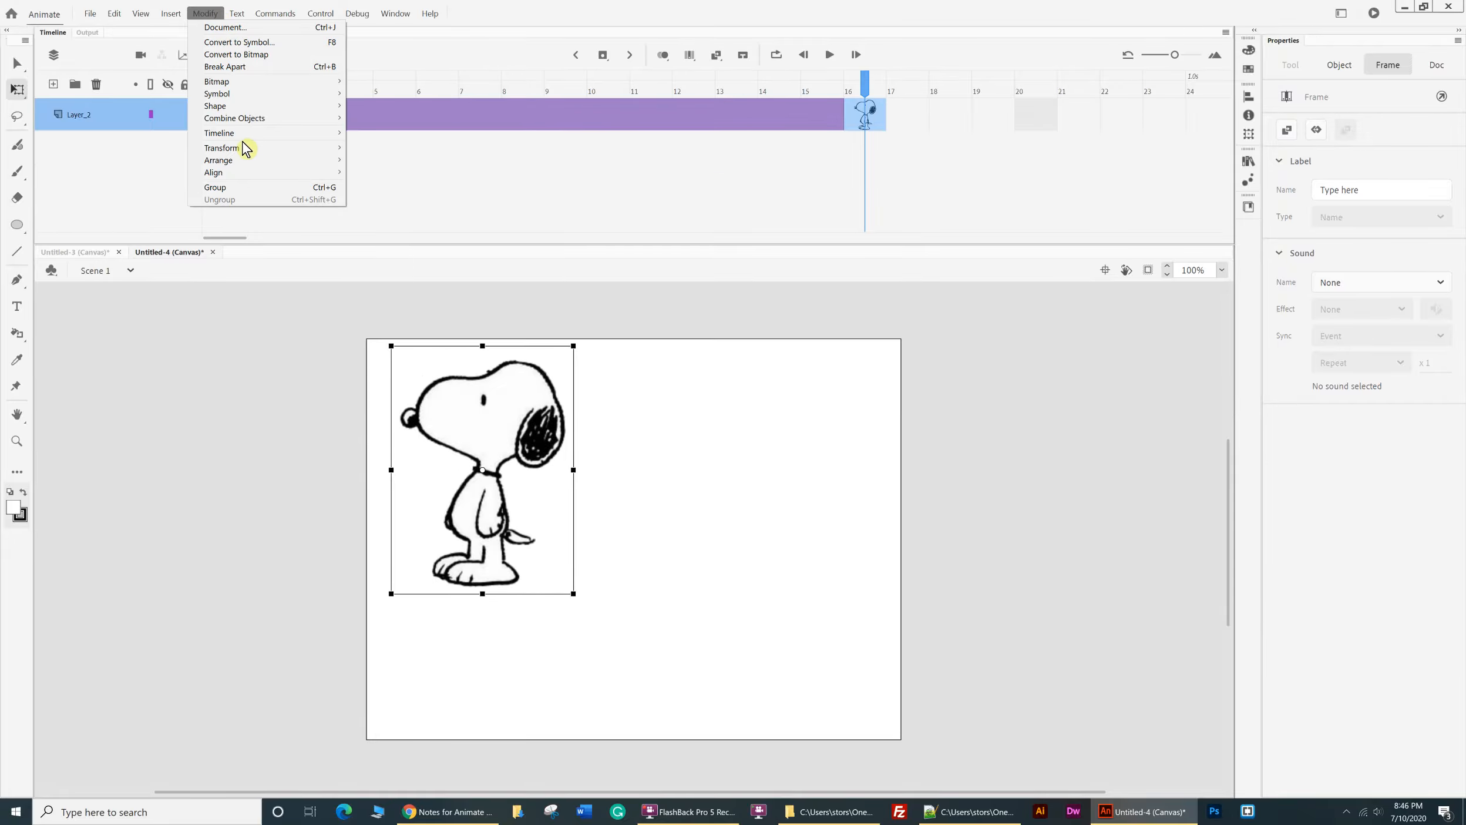
{"action": "mouse_move", "coordinate": [247, 151]}
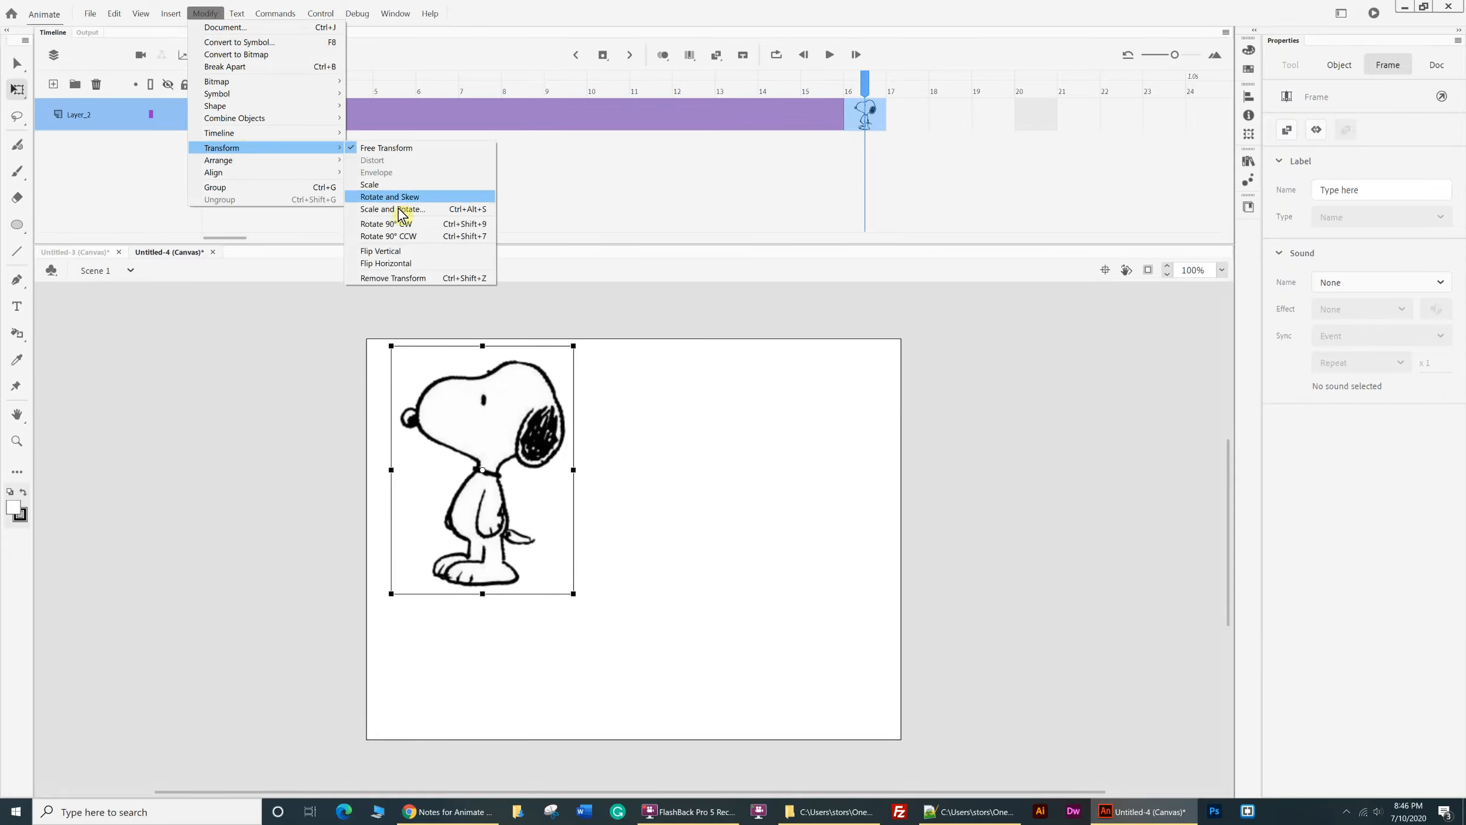
{"action": "left_click", "coordinate": [409, 263]}
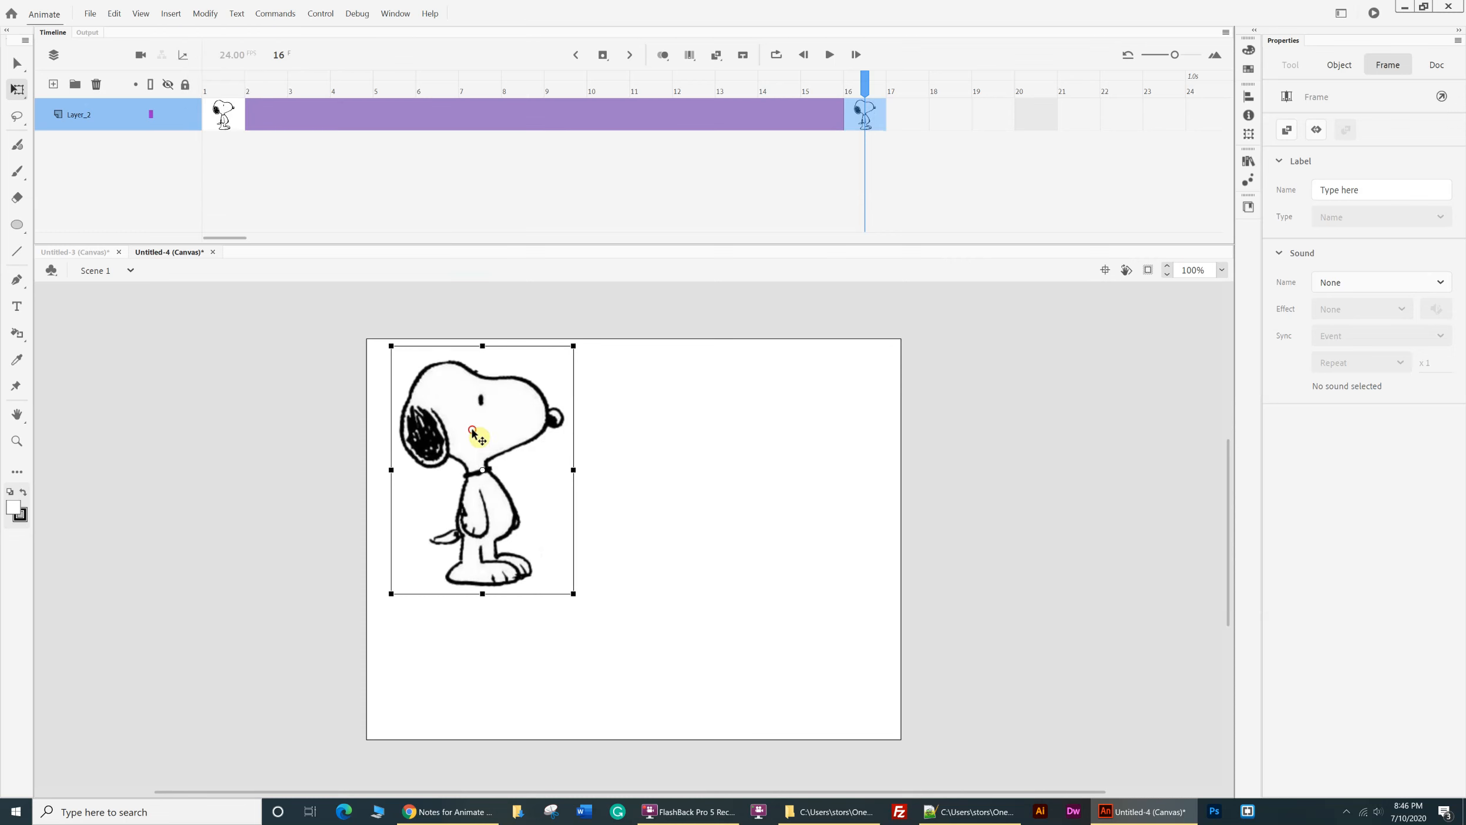
- At frame 16, scale Snoopy to about 195 by 279 and move it off the stage's lower-right edge, at about X 912, Y 460
{"action": "left_click_drag", "start_coordinate": [473, 432], "coordinate": [763, 582]}
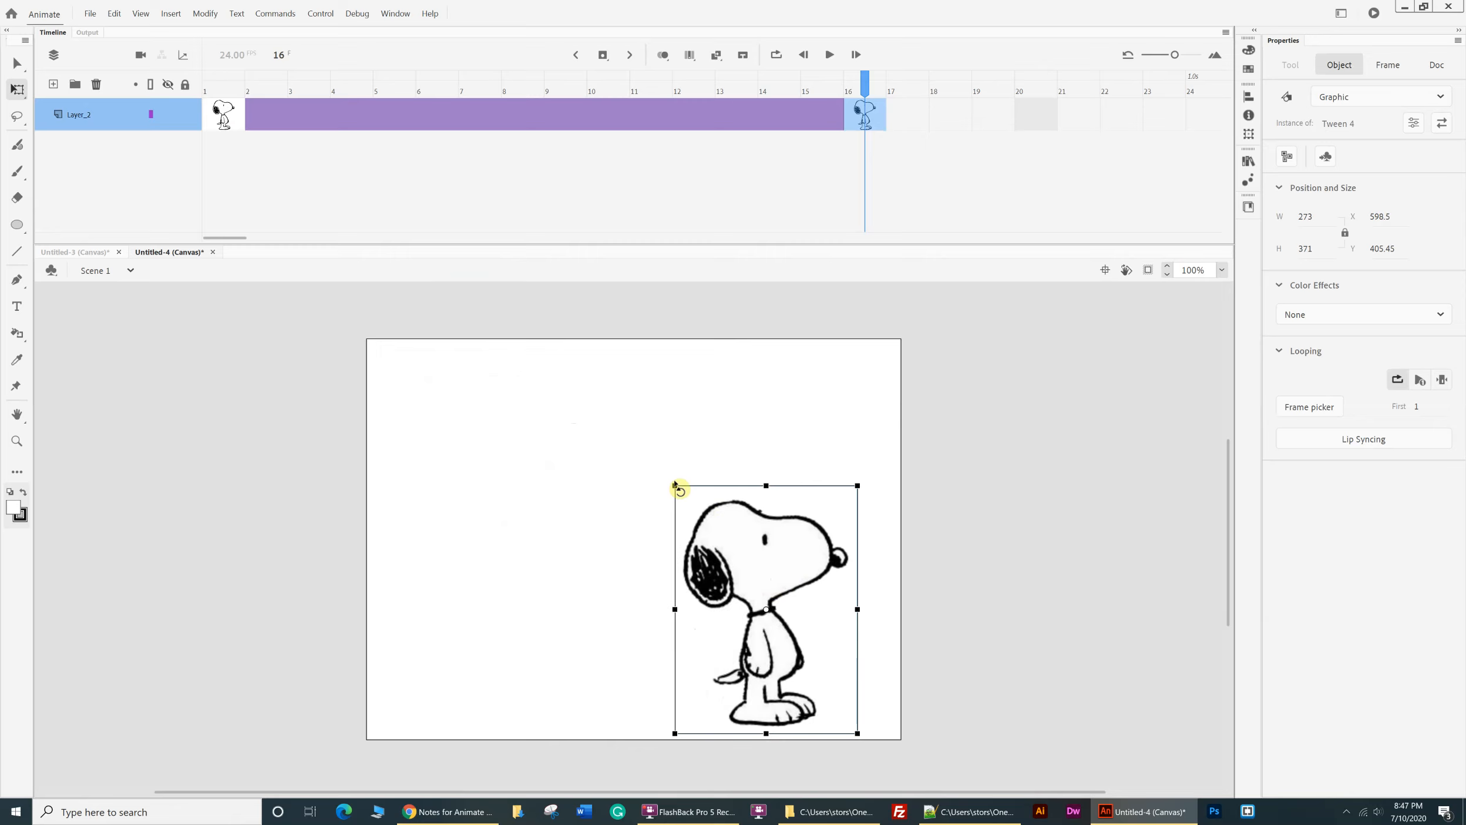
{"action": "left_click_drag", "start_coordinate": [676, 487], "coordinate": [701, 516]}
{"action": "left_click_drag", "start_coordinate": [753, 576], "coordinate": [791, 601]}
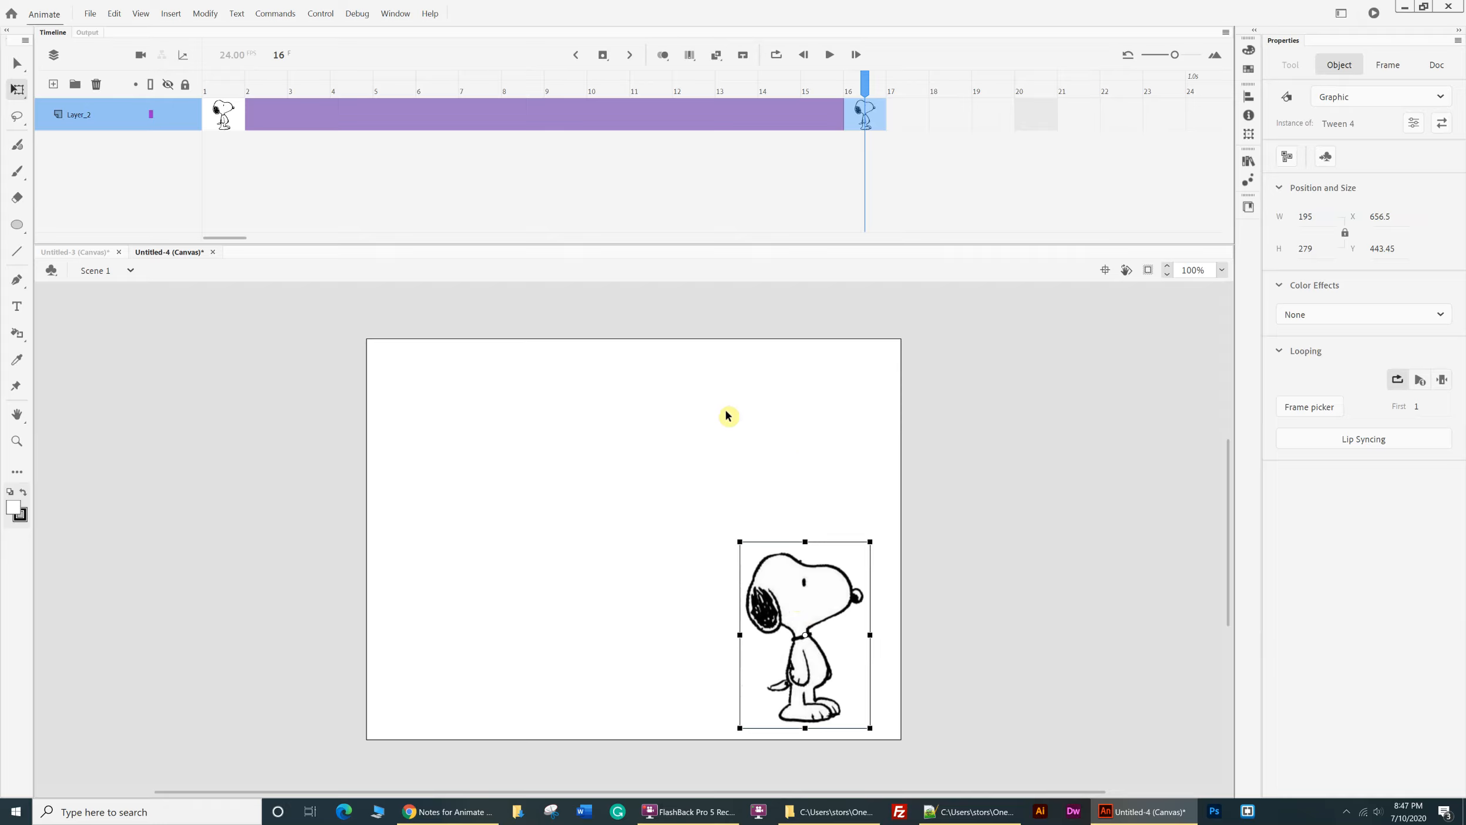
{"action": "left_click_drag", "start_coordinate": [802, 609], "coordinate": [970, 623]}
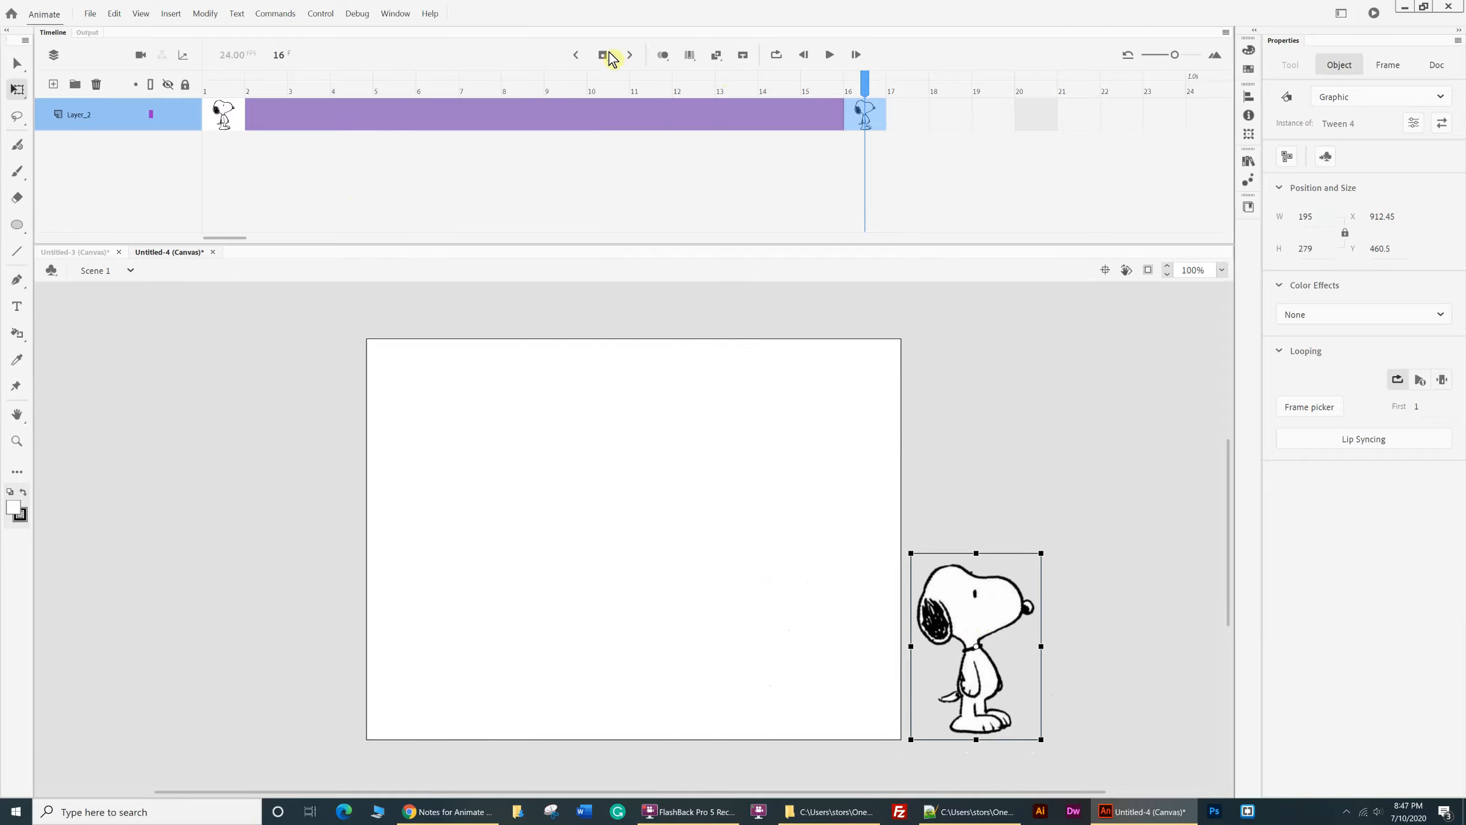
- Play the tween from frame 1, test the movie in the browser, close that preview and return to Animate
{"action": "left_click", "coordinate": [577, 55]}
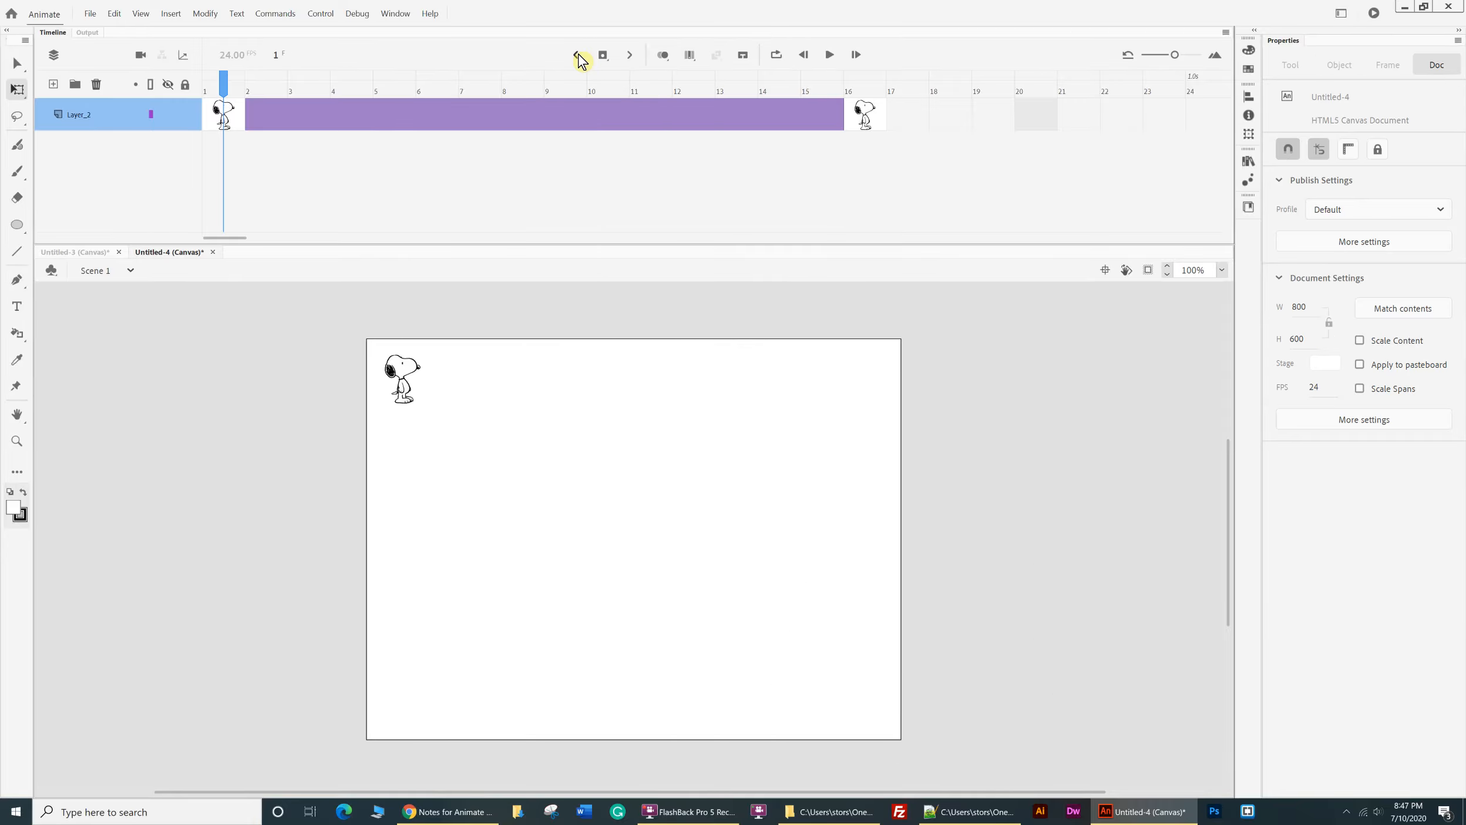
{"action": "key", "text": "Return"}
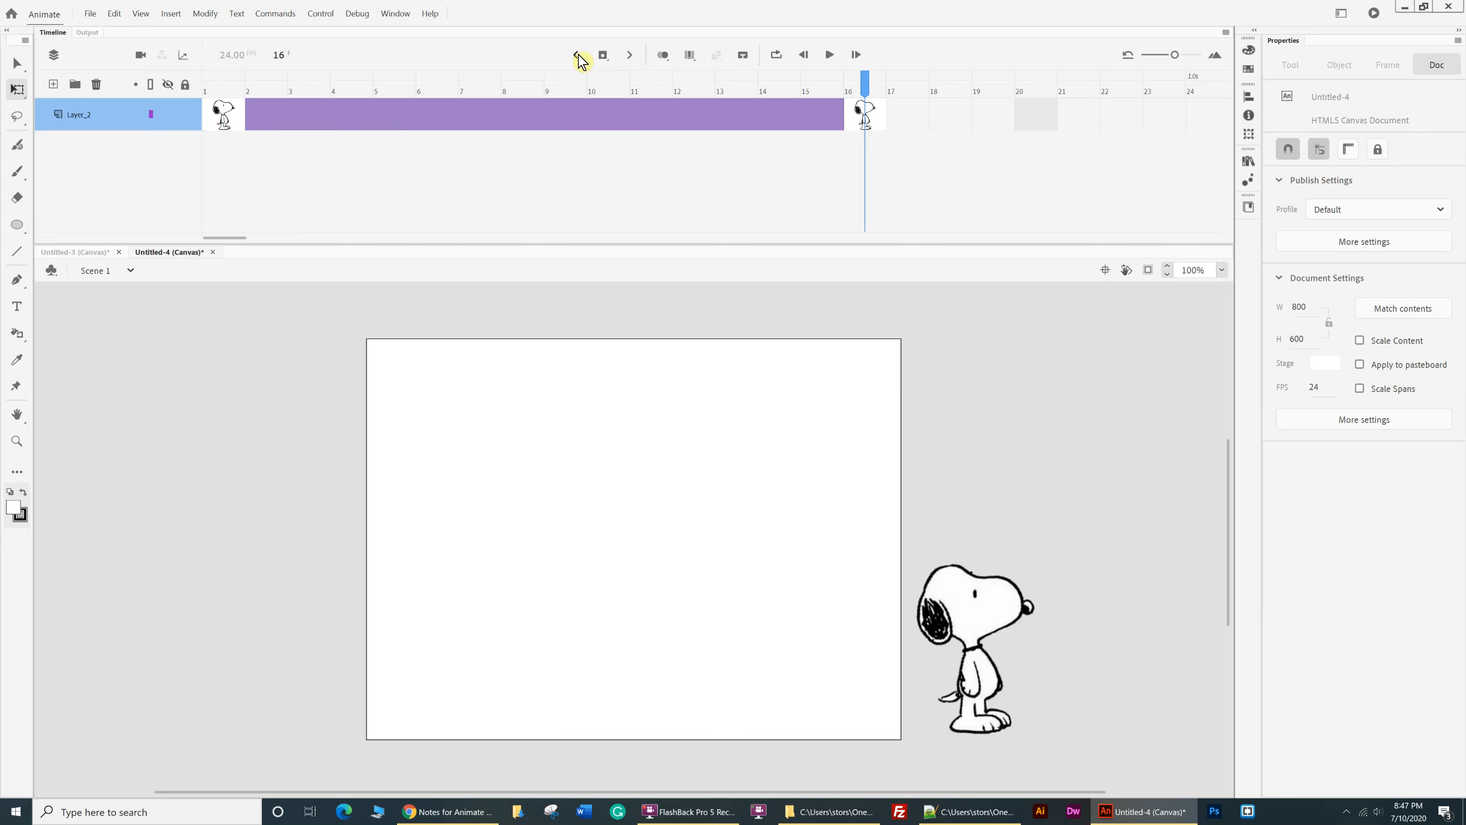
{"action": "left_click", "coordinate": [321, 14]}
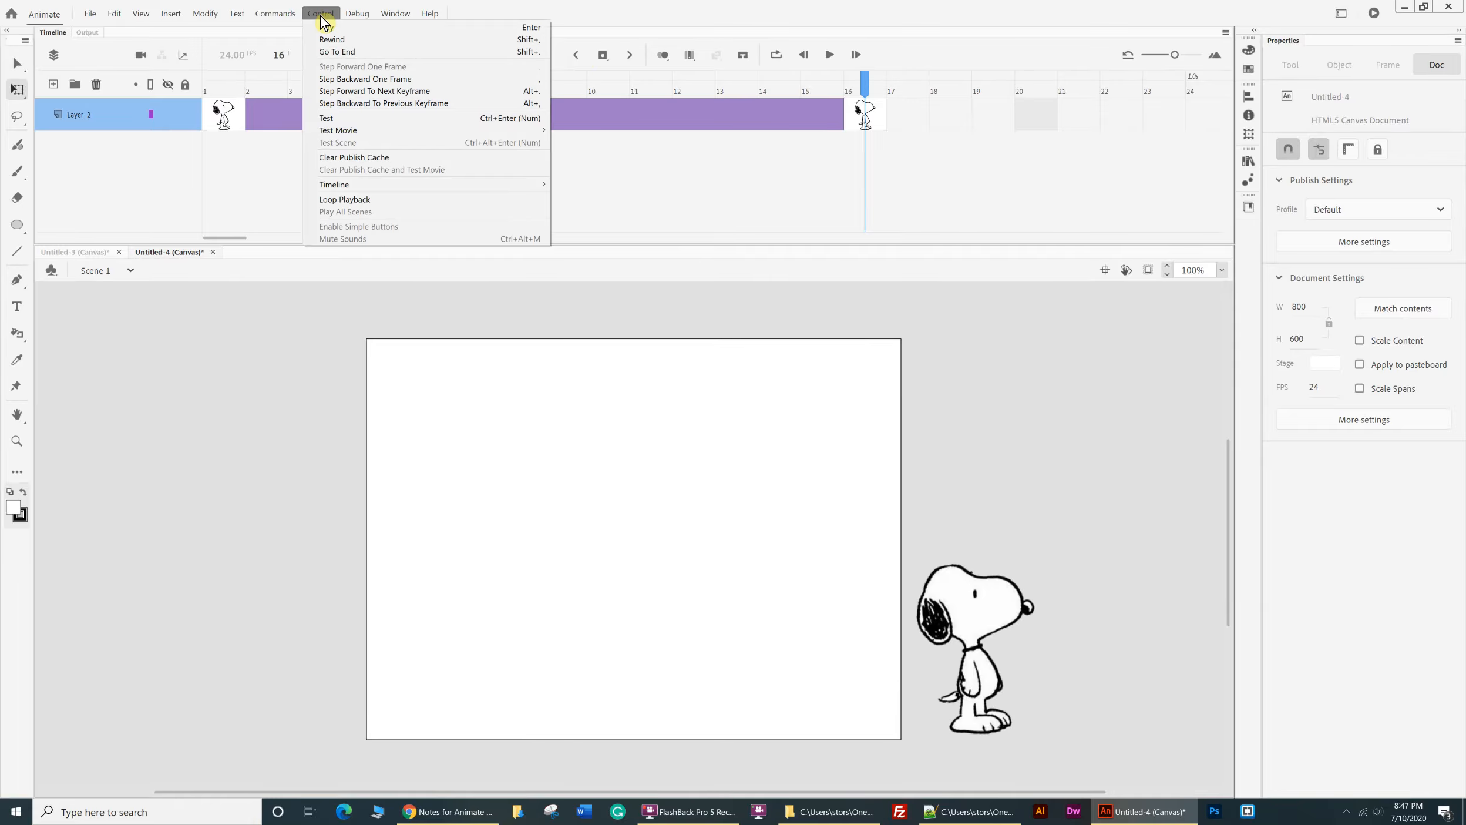
{"action": "left_click", "coordinate": [331, 122]}
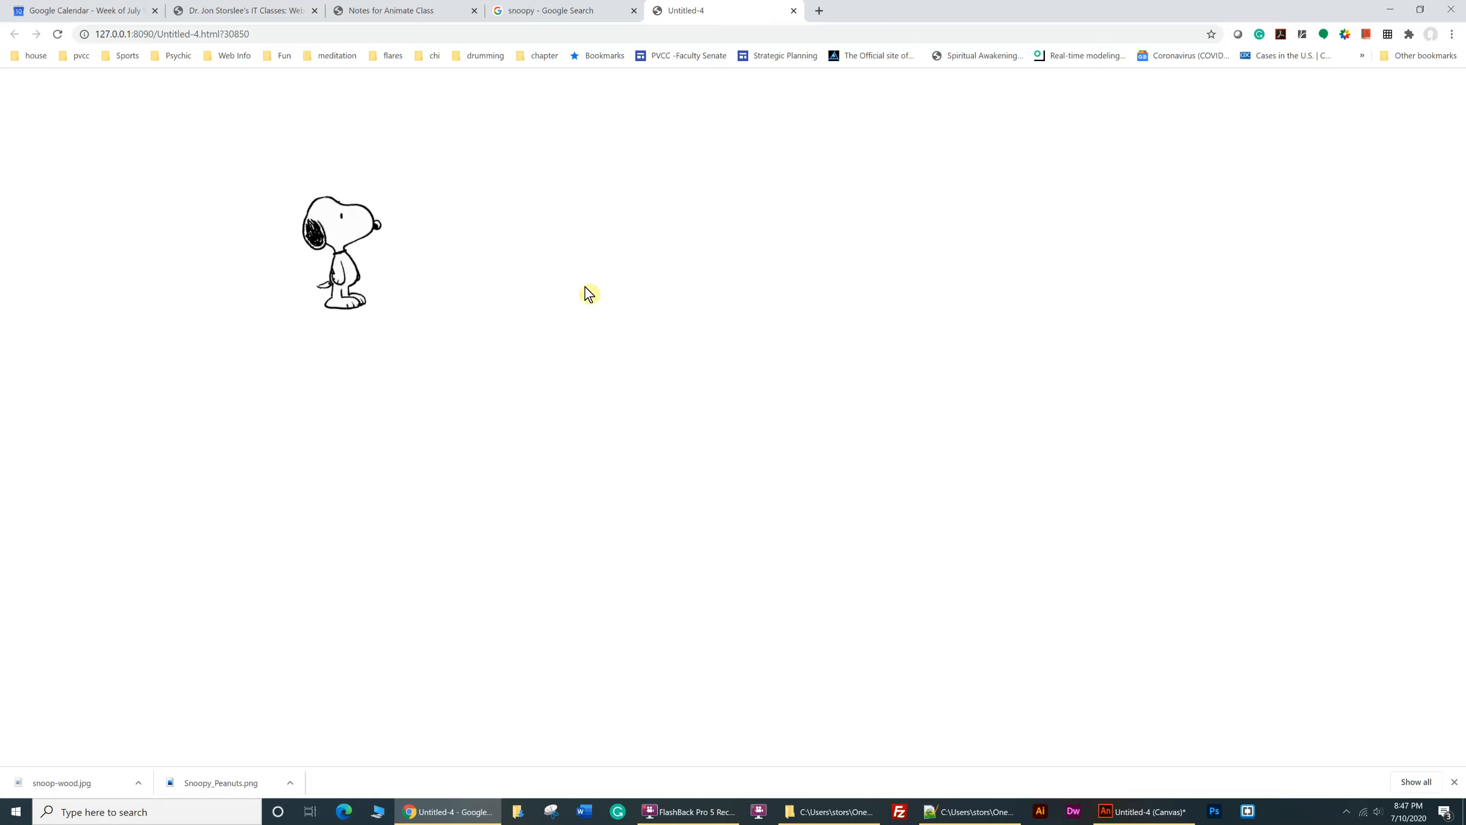
{"action": "left_click", "coordinate": [793, 11]}
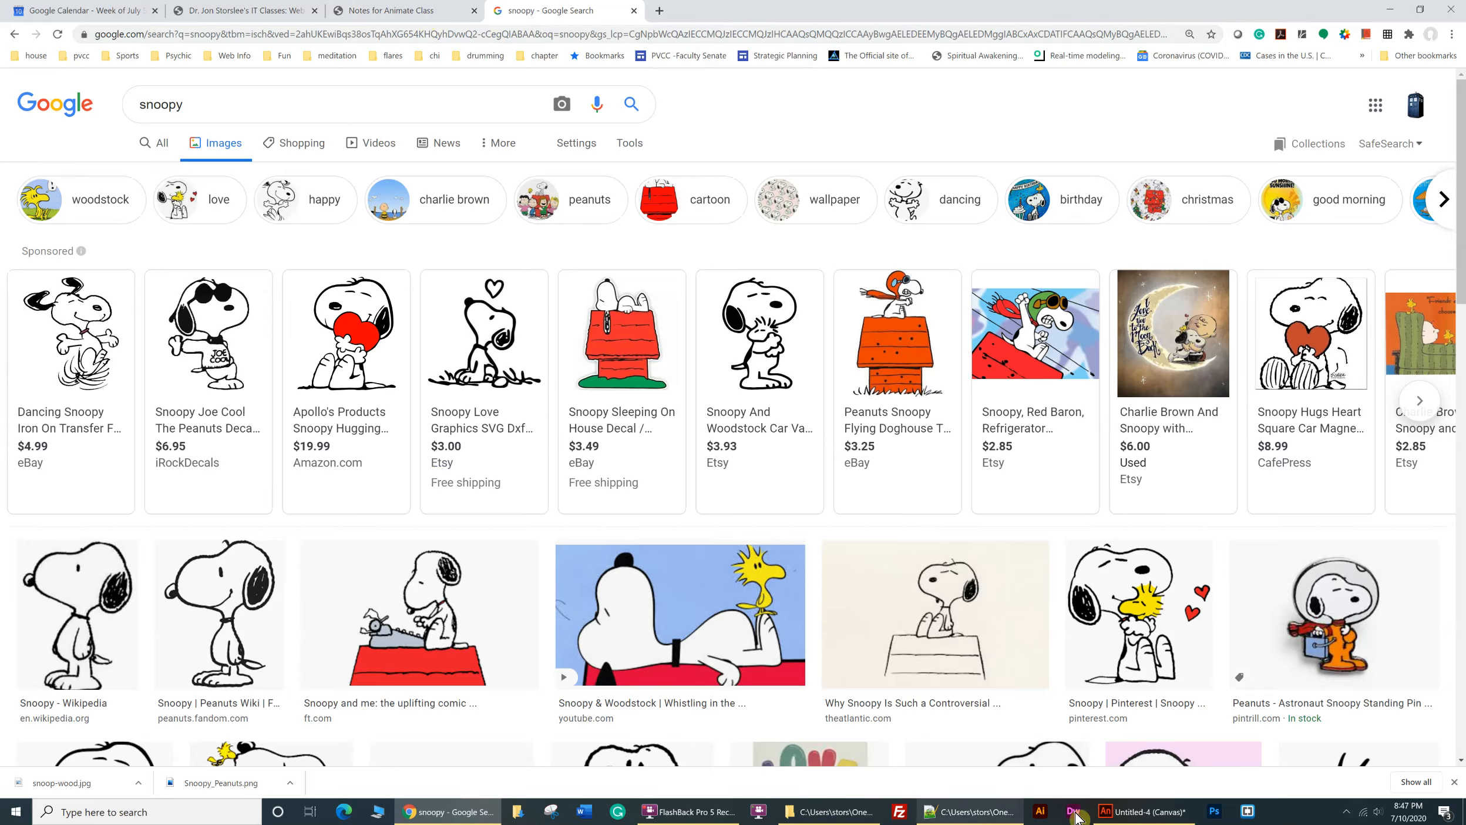
{"action": "left_click", "coordinate": [1137, 816]}
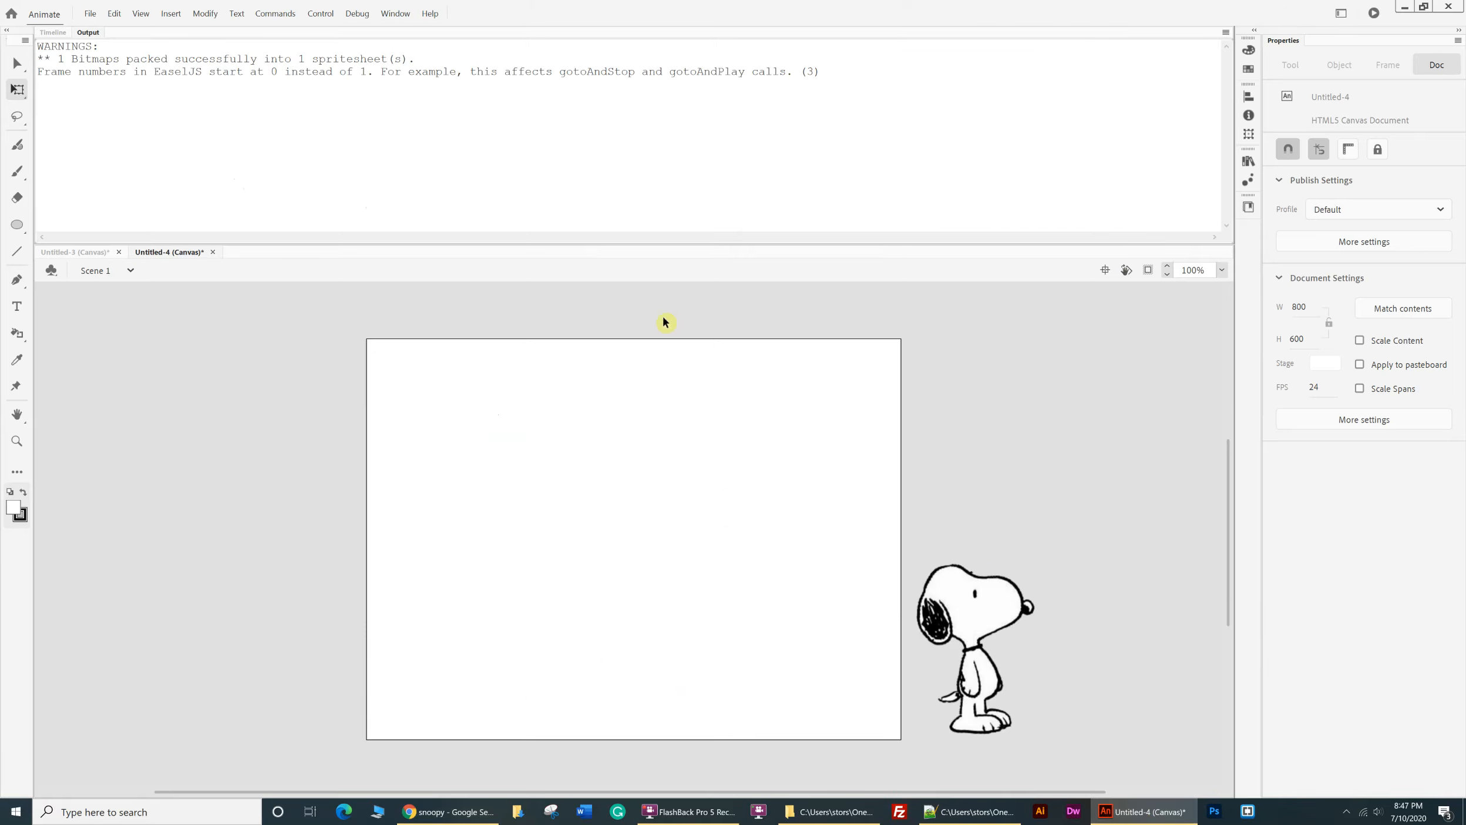
- Turn off Loop Timeline in the publish settings and publish the document
{"action": "left_click", "coordinate": [90, 13]}
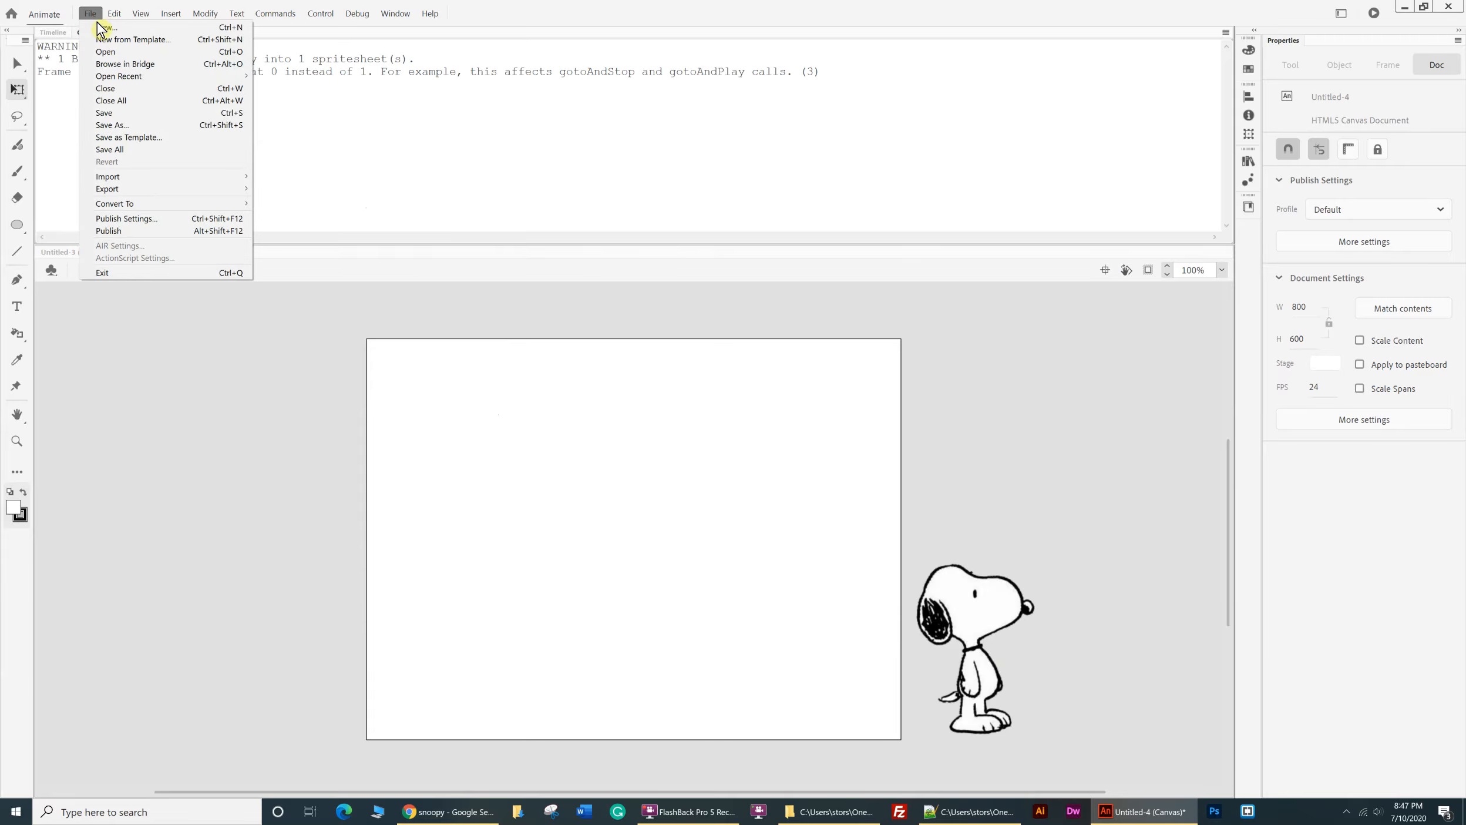
{"action": "left_click", "coordinate": [123, 217]}
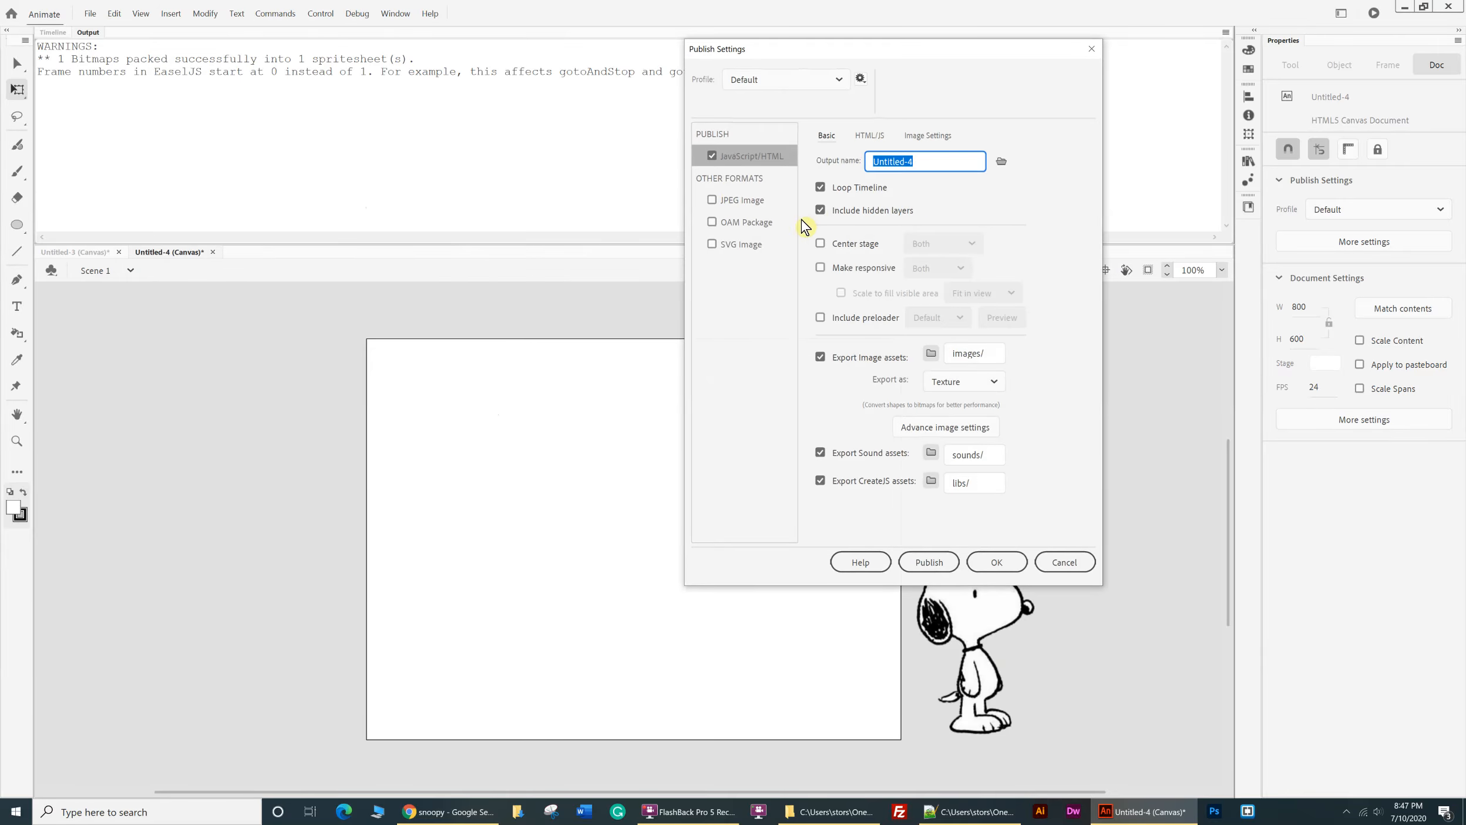
{"action": "left_click", "coordinate": [820, 187]}
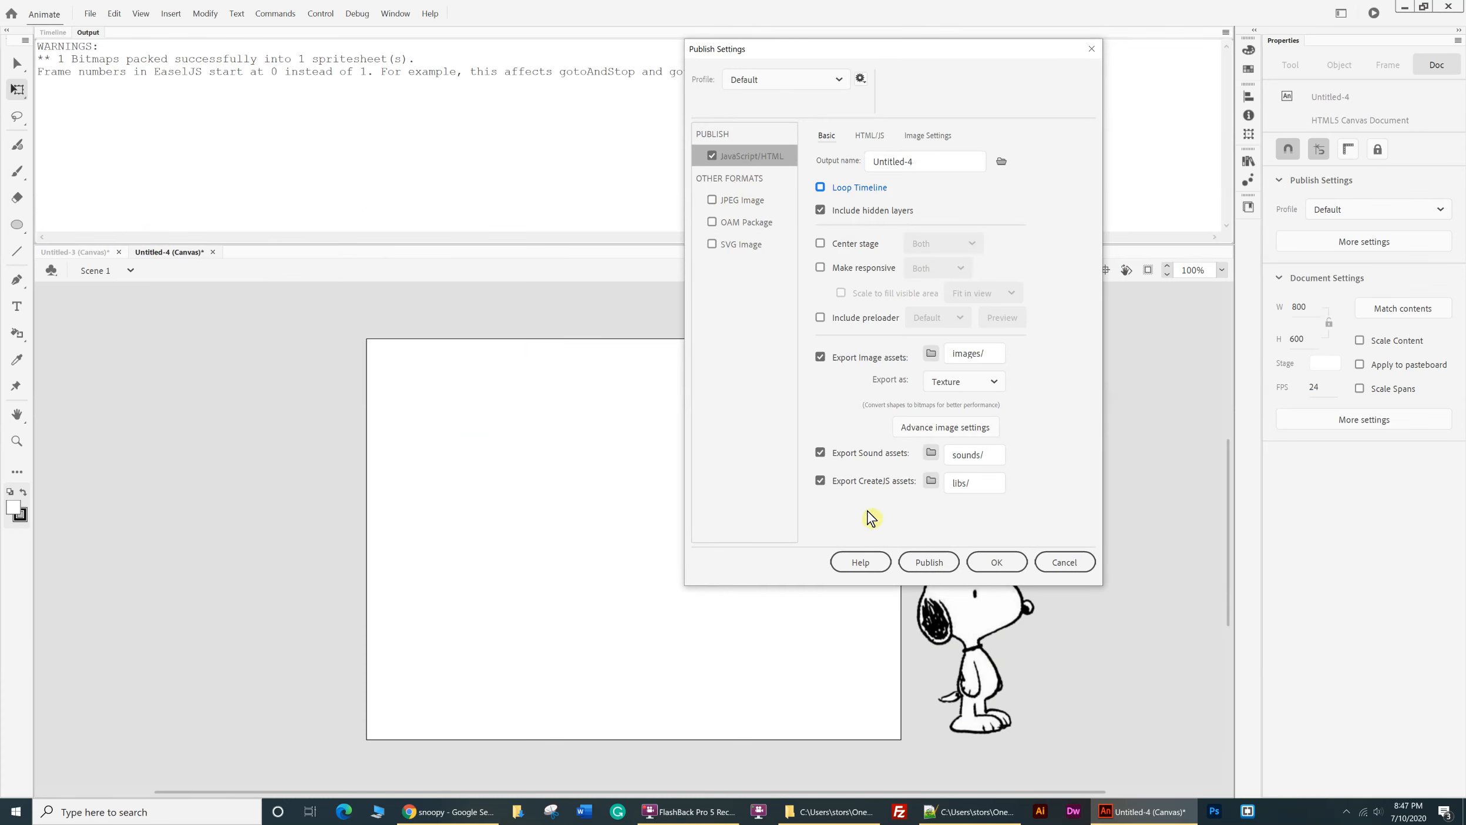
{"action": "left_click", "coordinate": [937, 564]}
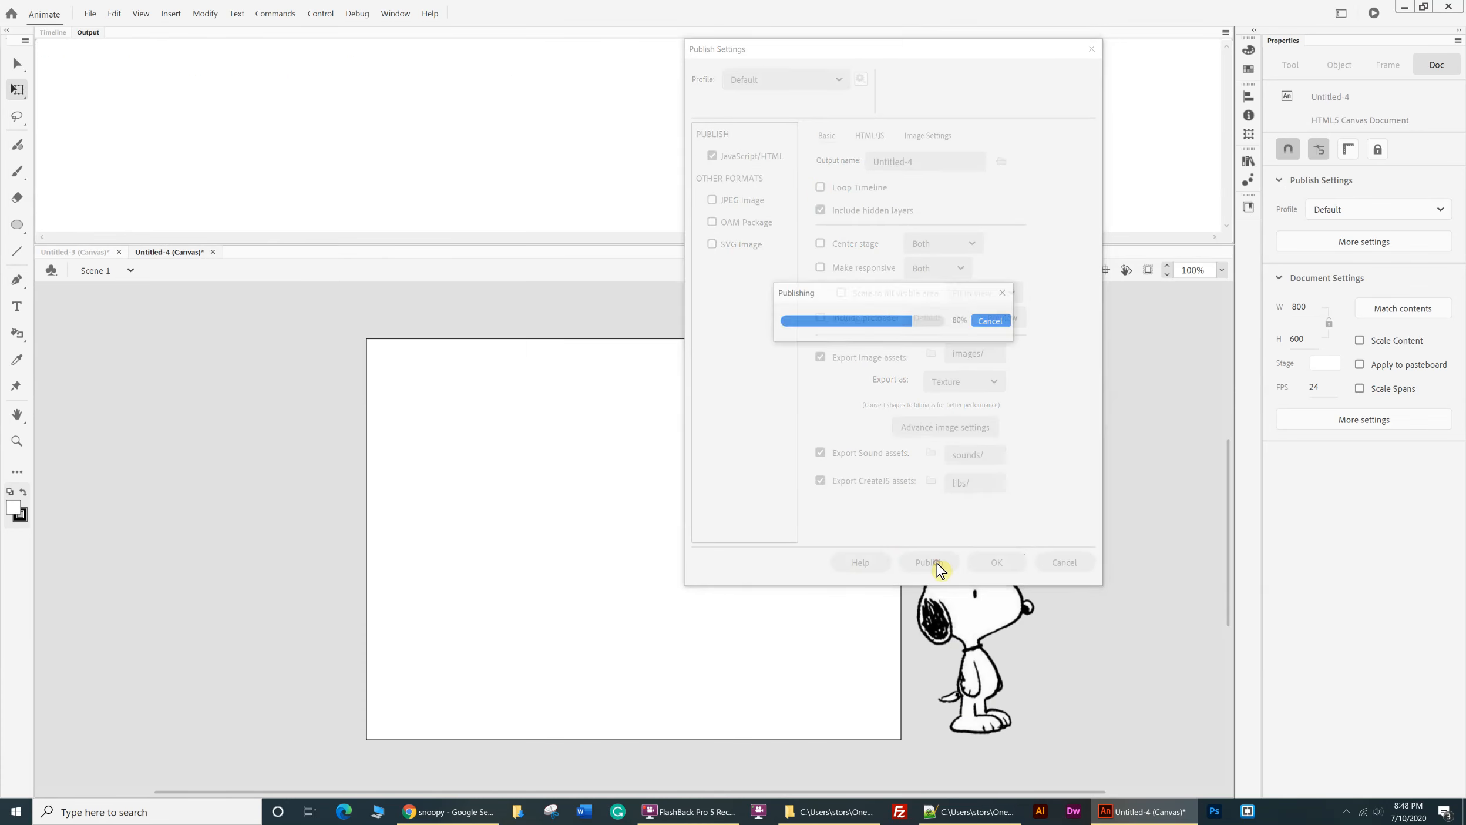
{"action": "left_click", "coordinate": [1012, 565]}
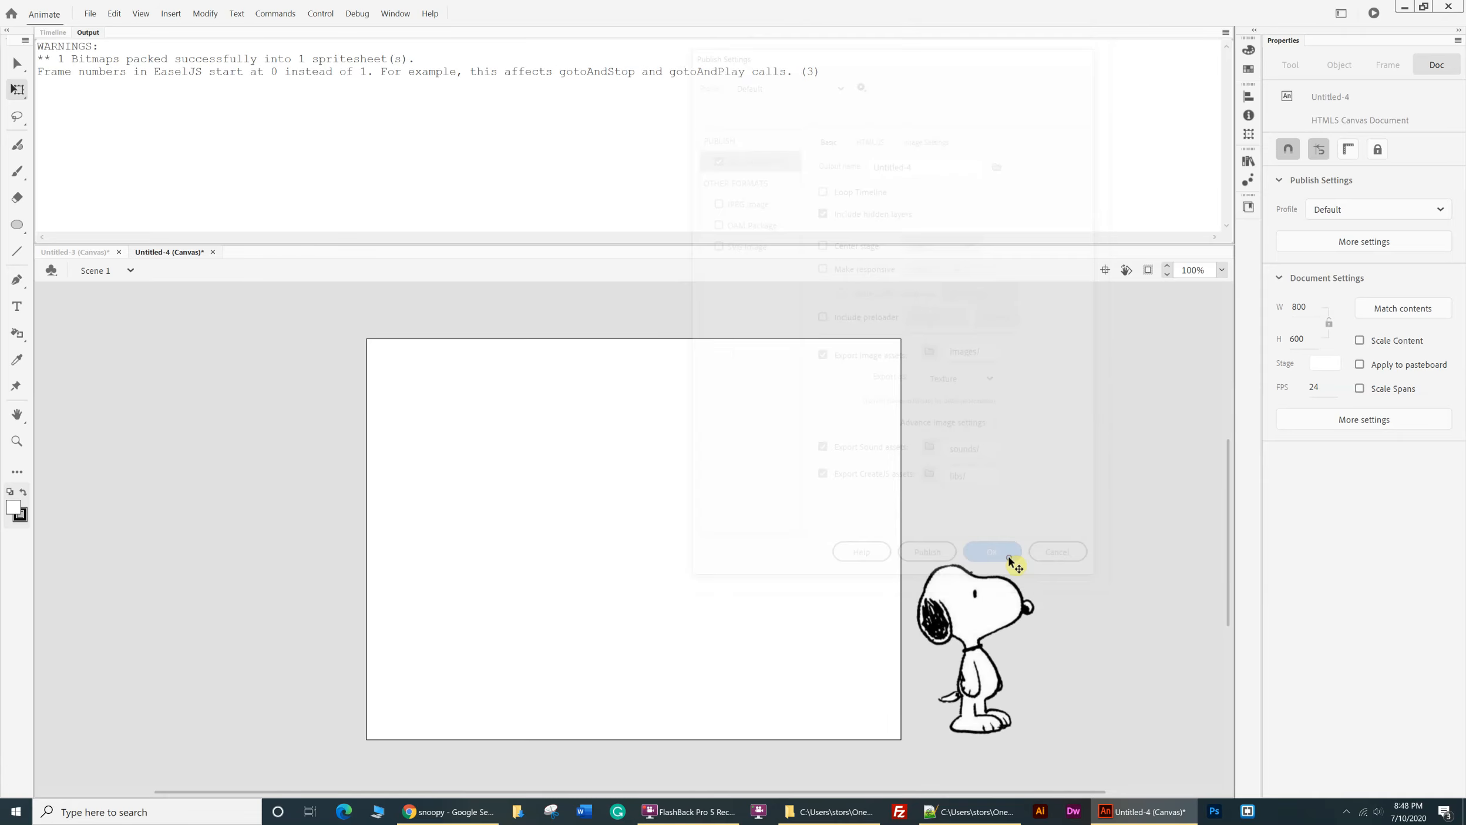
- Test the movie in the browser again with looping off and close the Untitled-4 preview
{"action": "left_click", "coordinate": [53, 33]}
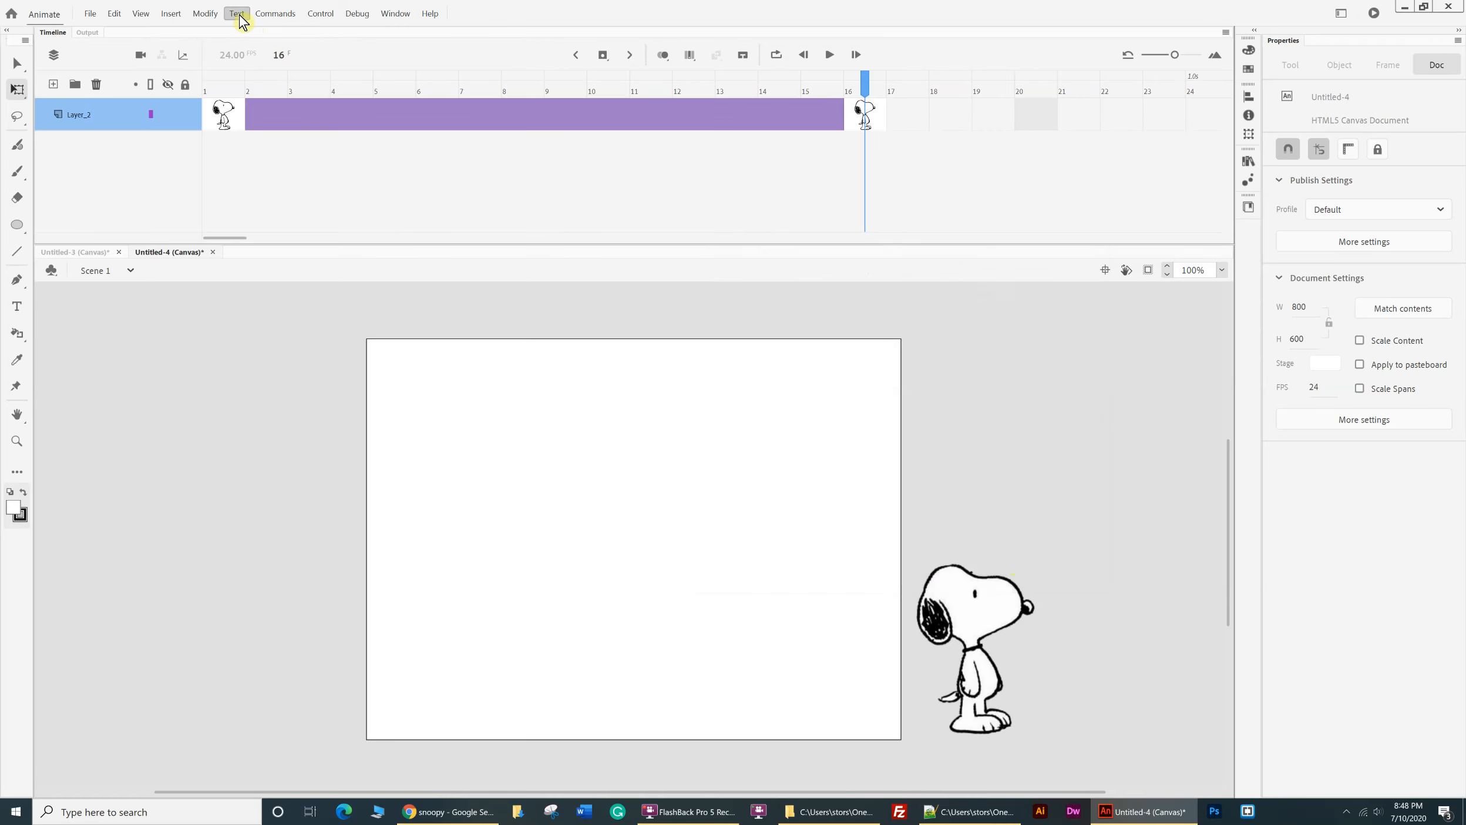
{"action": "left_click", "coordinate": [324, 17]}
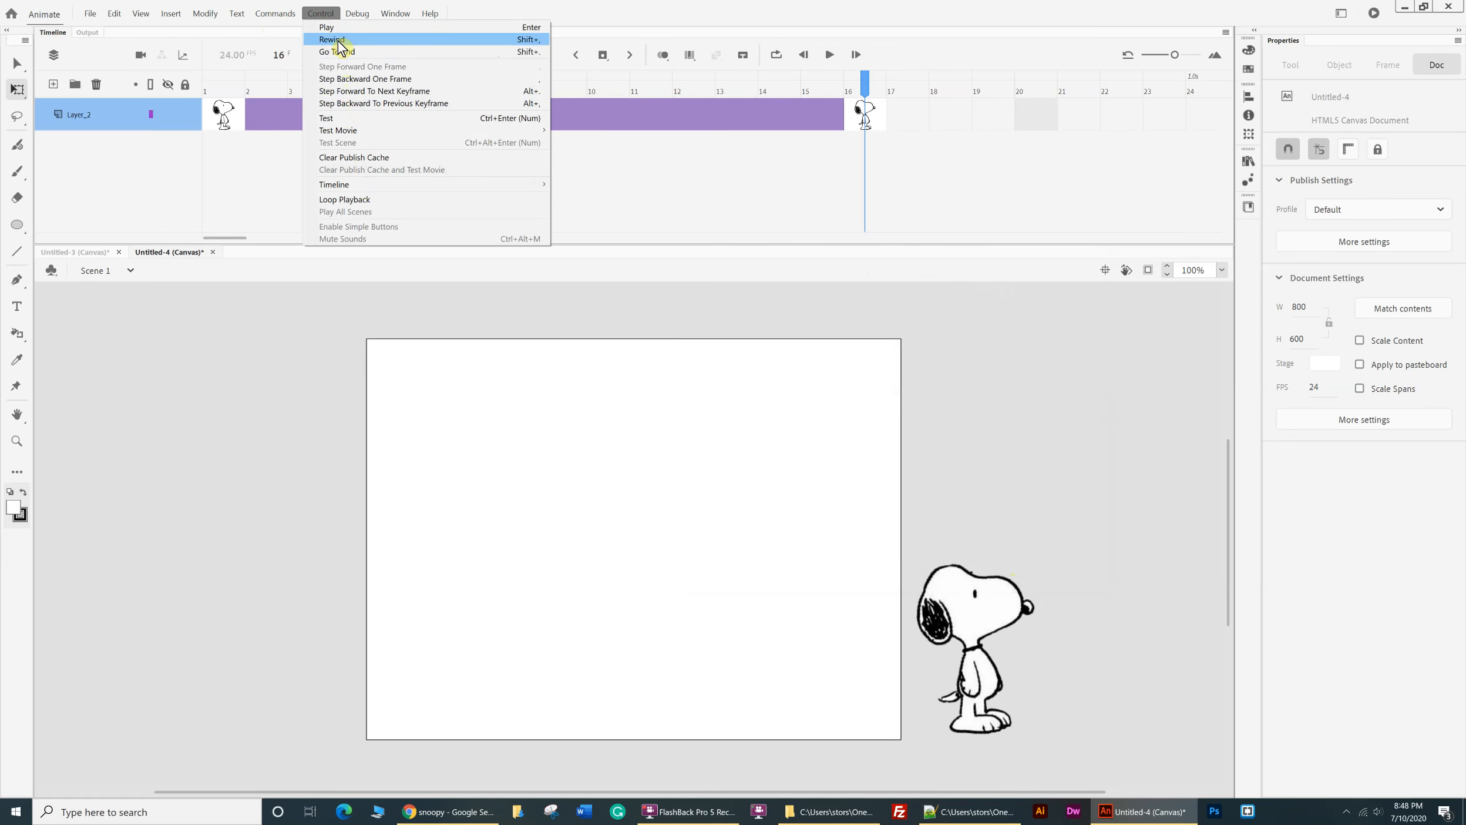
{"action": "left_click", "coordinate": [343, 121]}
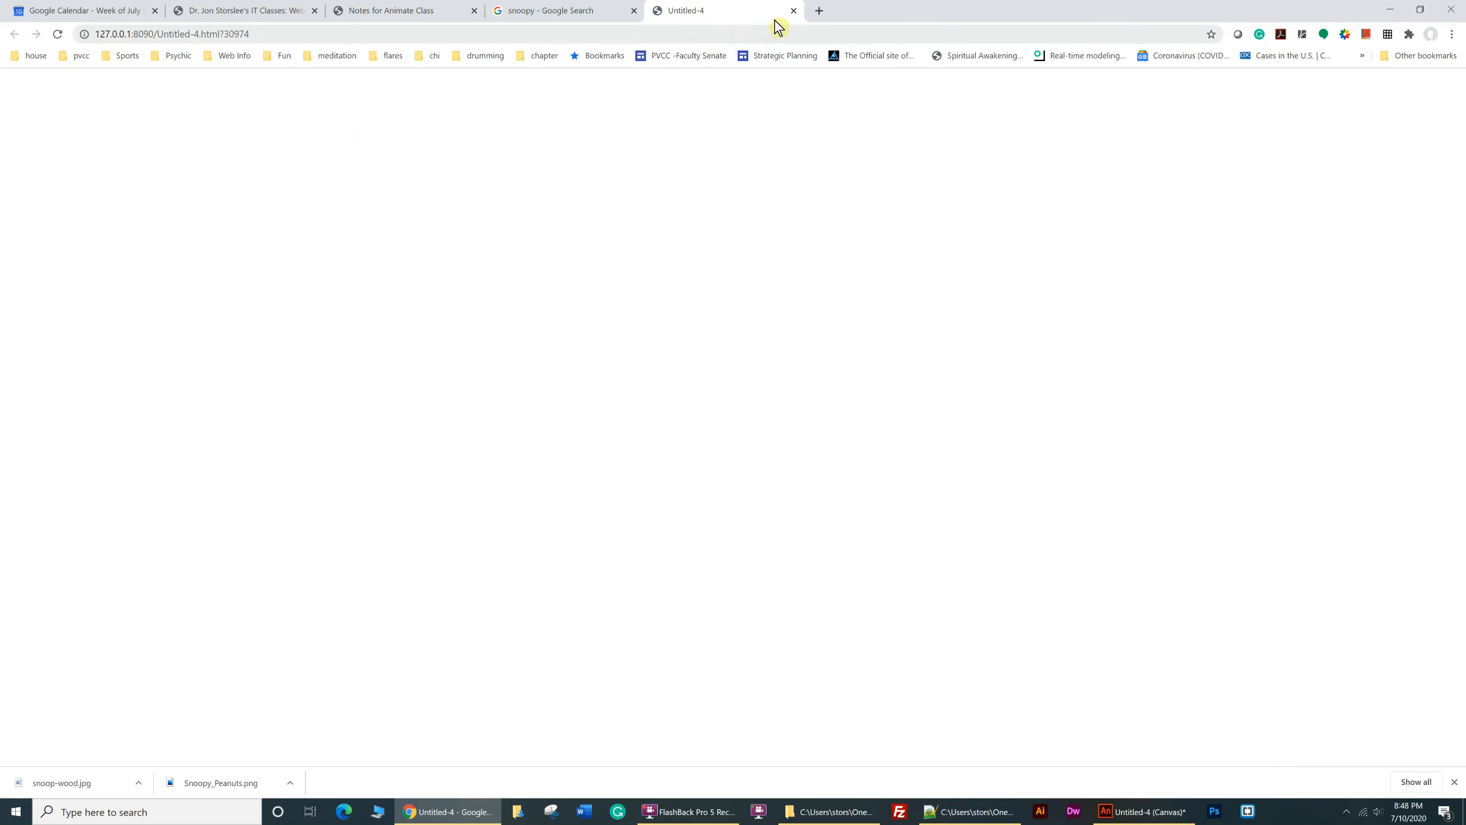
{"action": "left_click", "coordinate": [795, 11]}
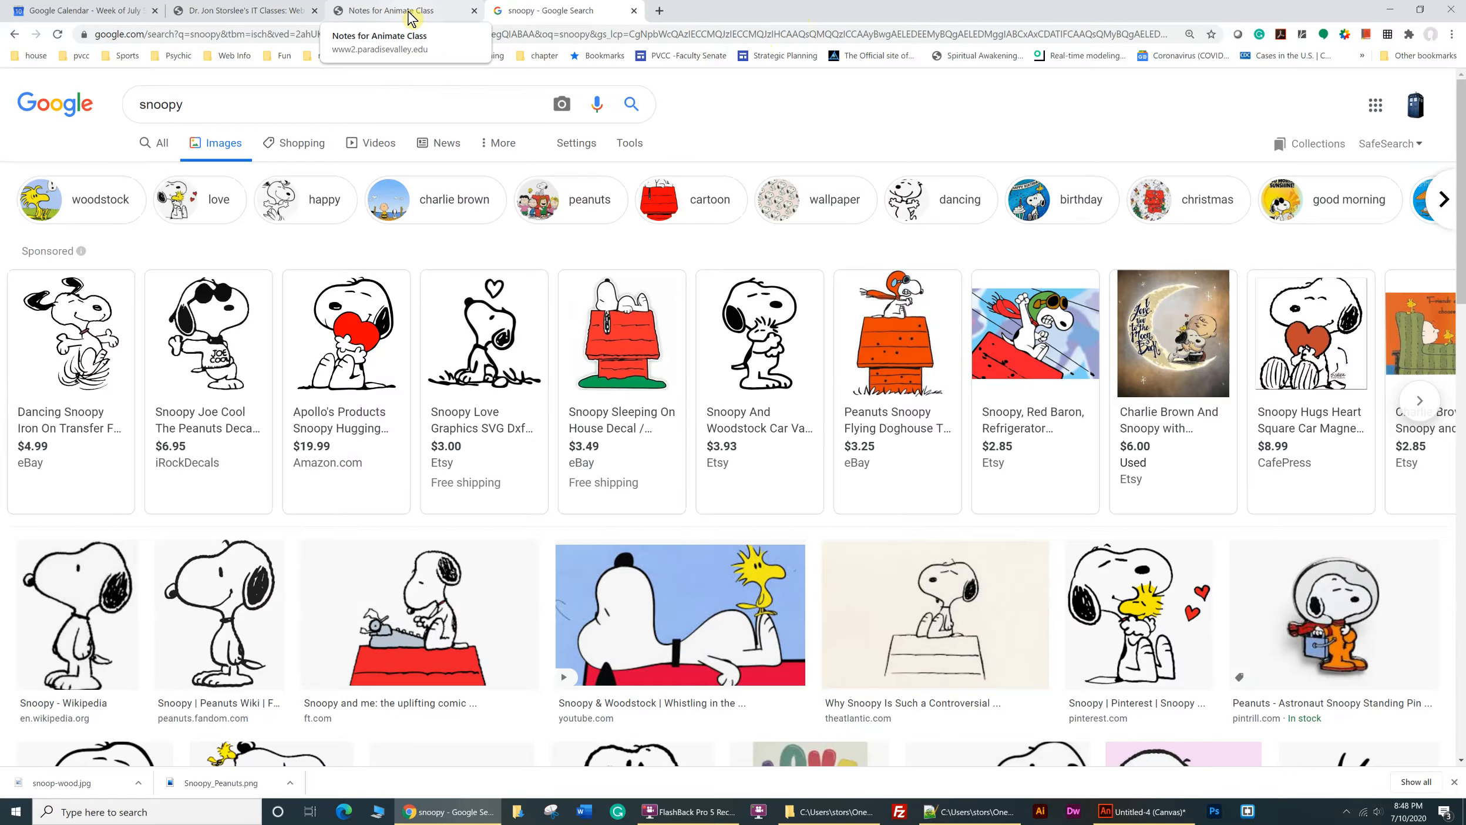
- Close the snoopy Google Search page in Chrome, view the Class 2 notes and switch back to Animate
{"action": "left_click", "coordinate": [635, 11]}
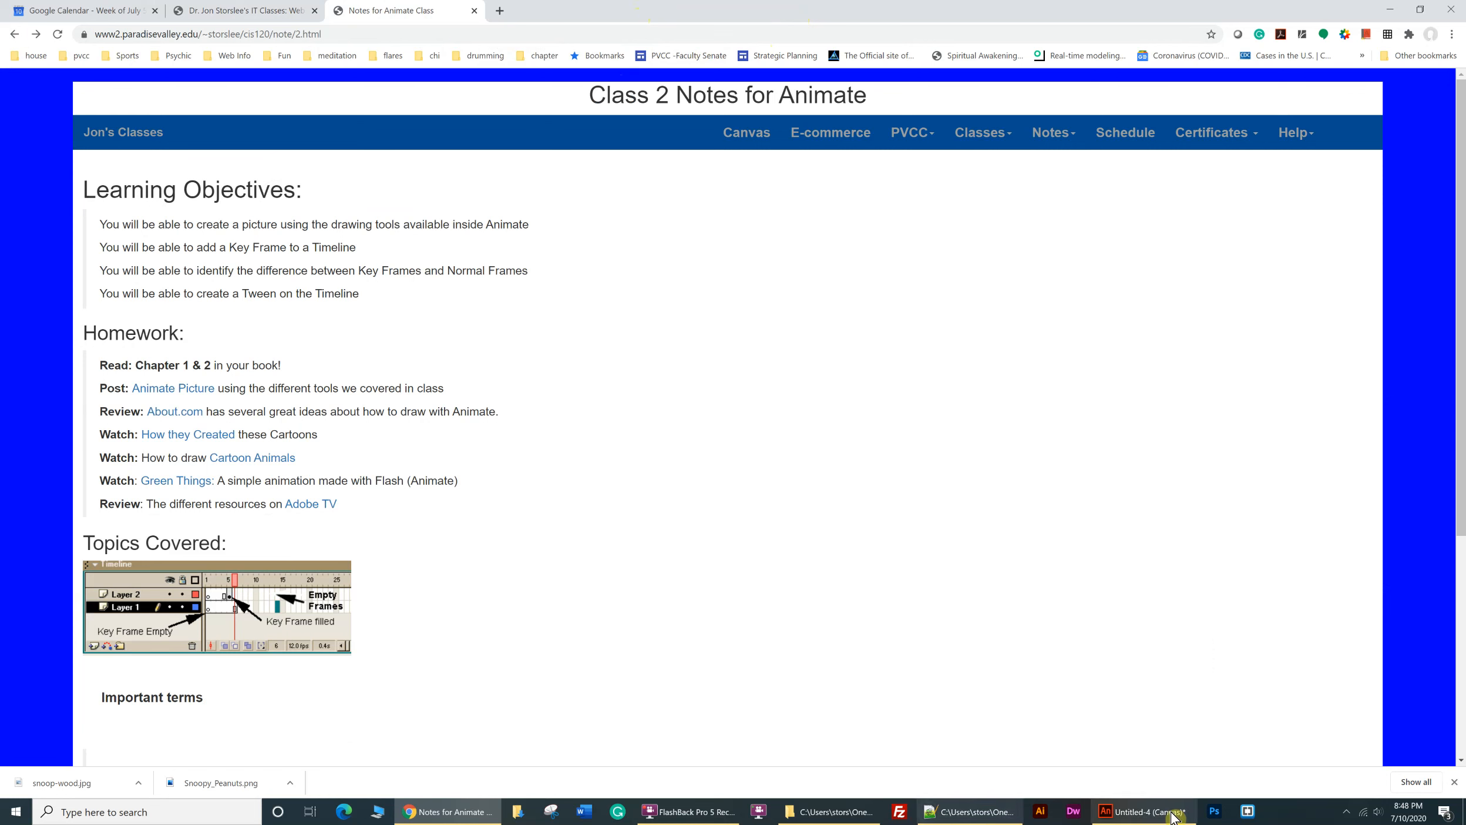
{"action": "mouse_move", "coordinate": [1166, 813]}
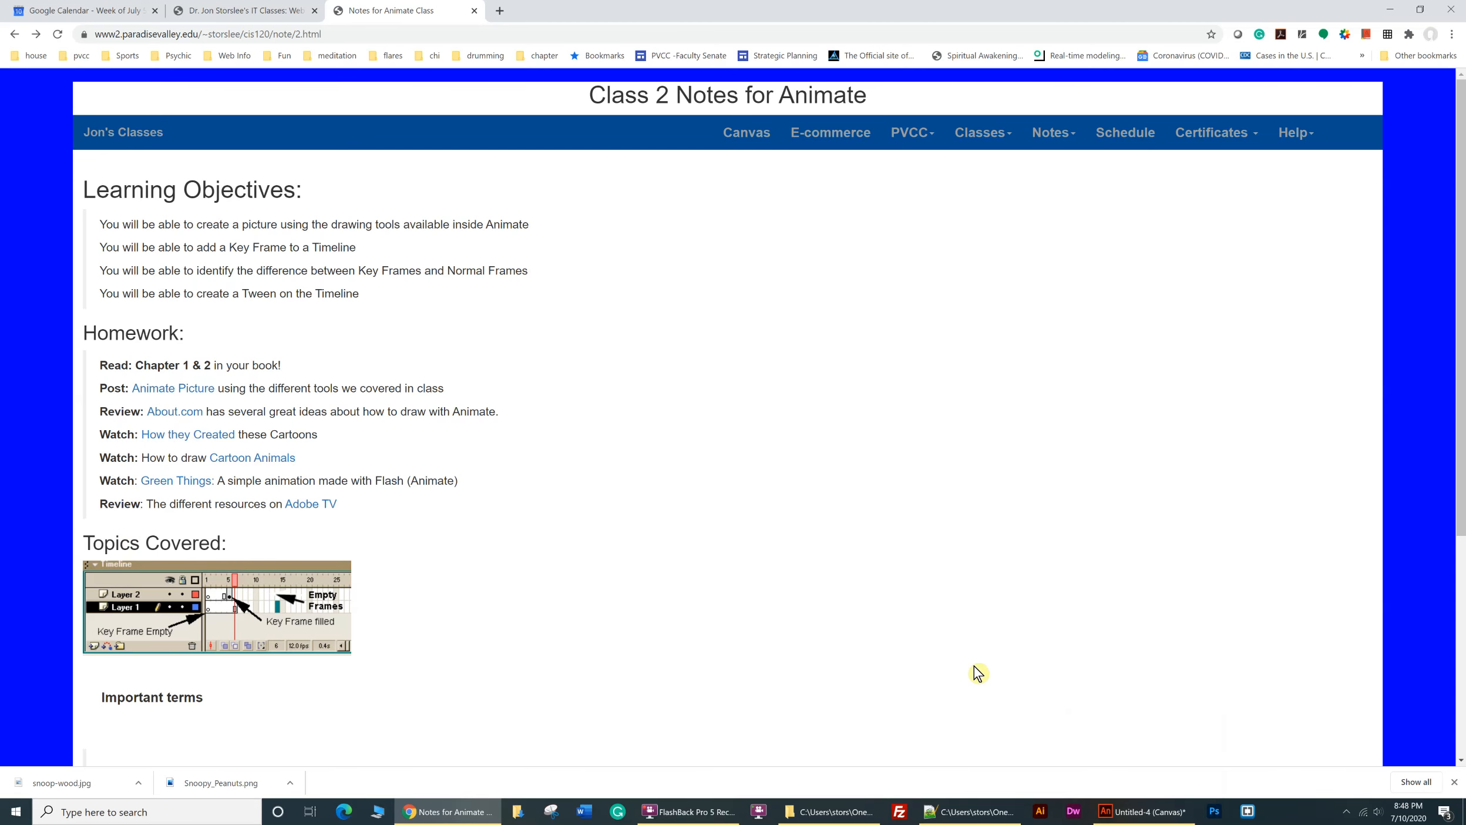
{"action": "left_click", "coordinate": [1144, 816]}
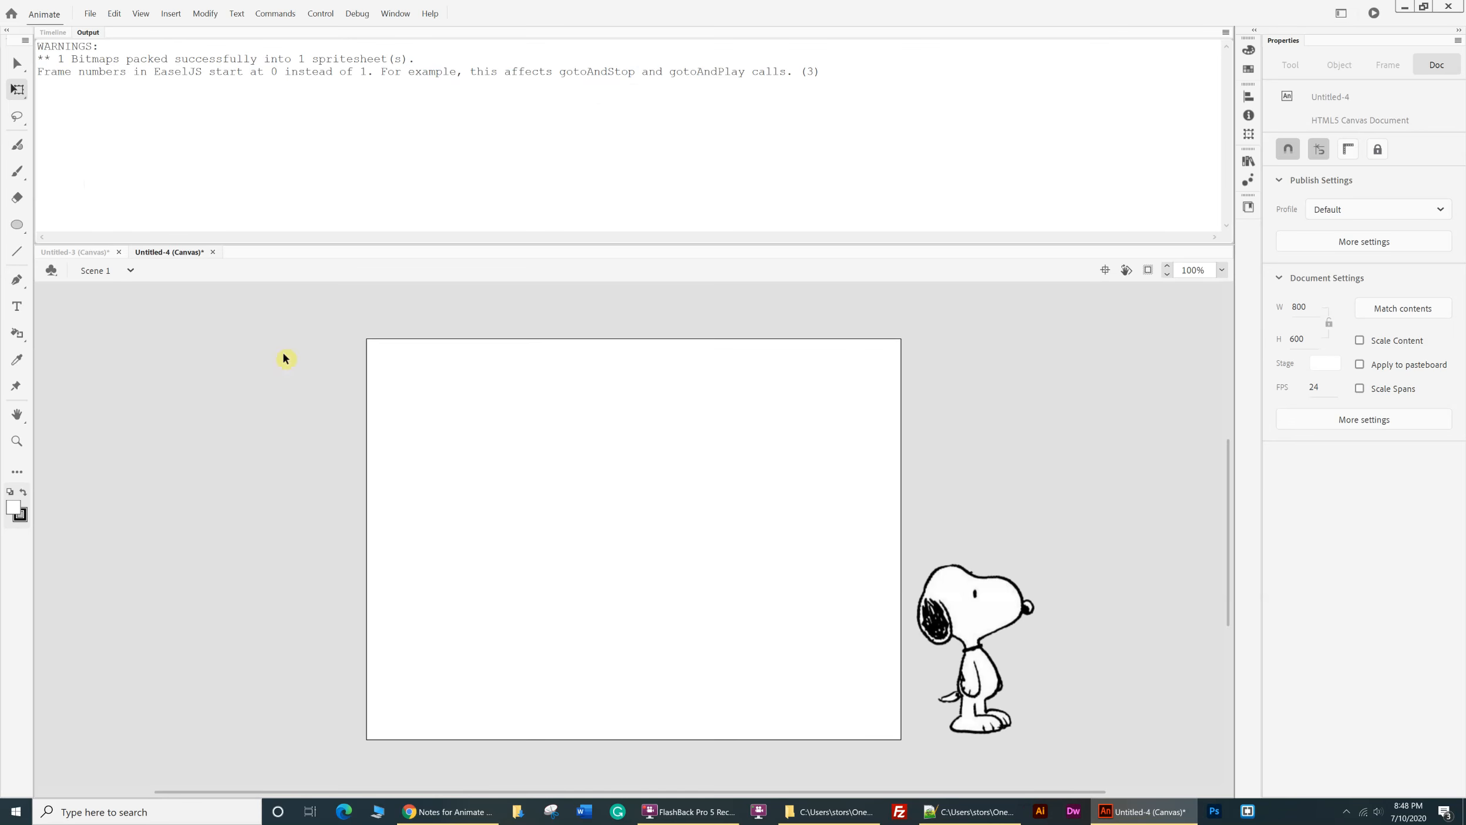
- Return from the output messages to the timeline and rename Layer_2 as snoopy
{"action": "left_click", "coordinate": [53, 33]}
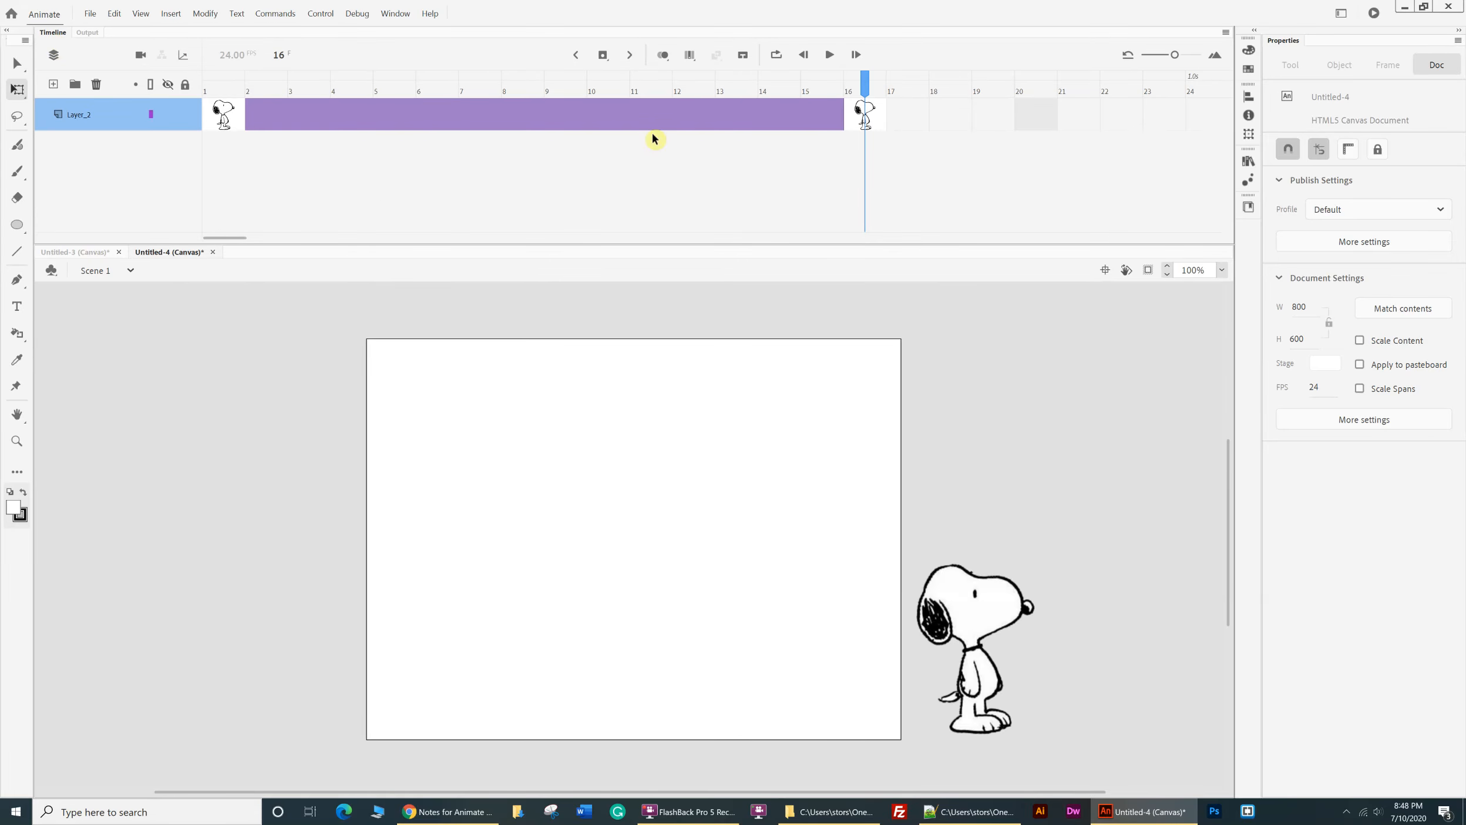
{"action": "left_click", "coordinate": [87, 32]}
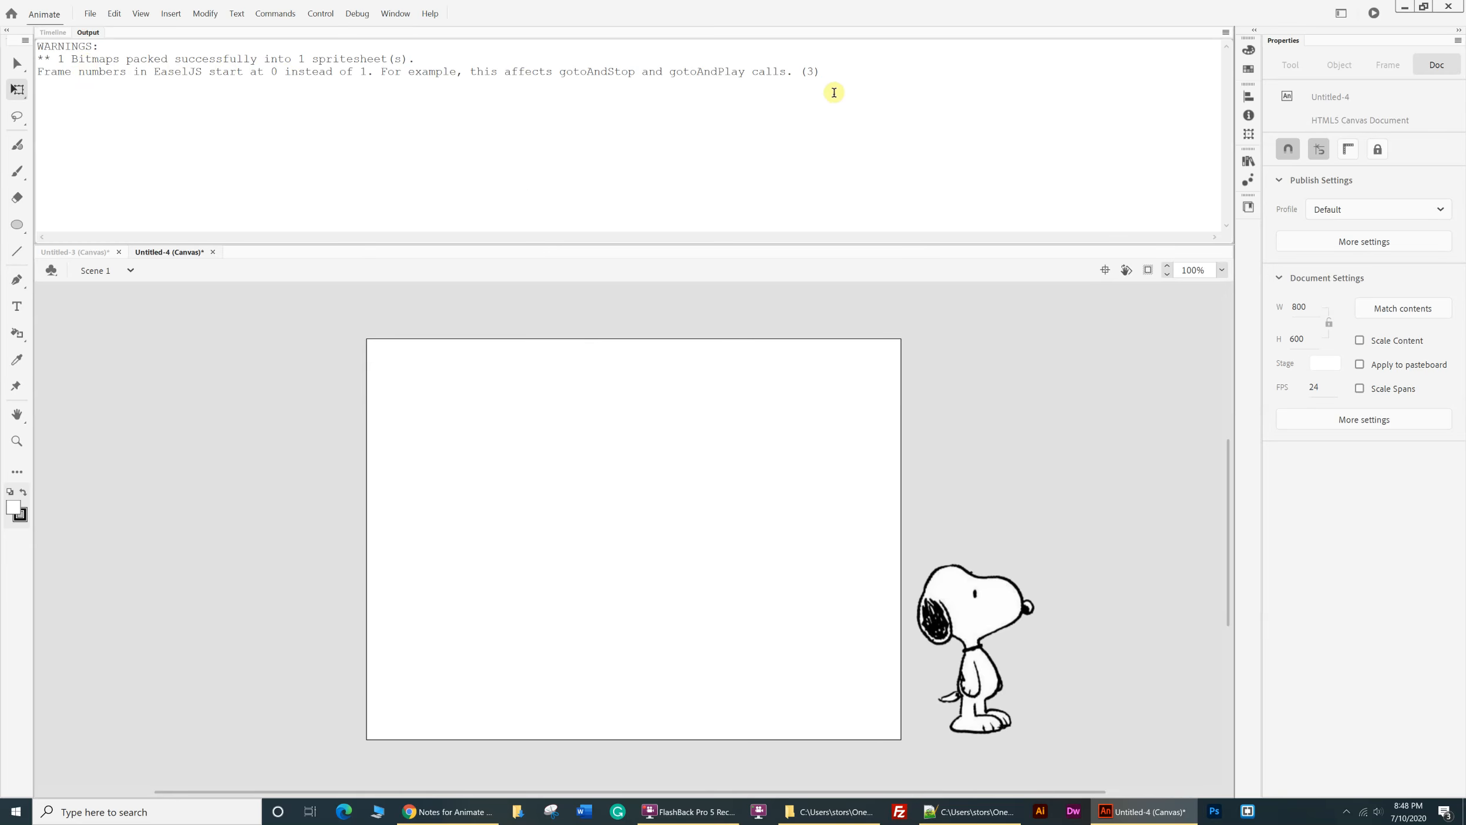
{"action": "left_click", "coordinate": [53, 33]}
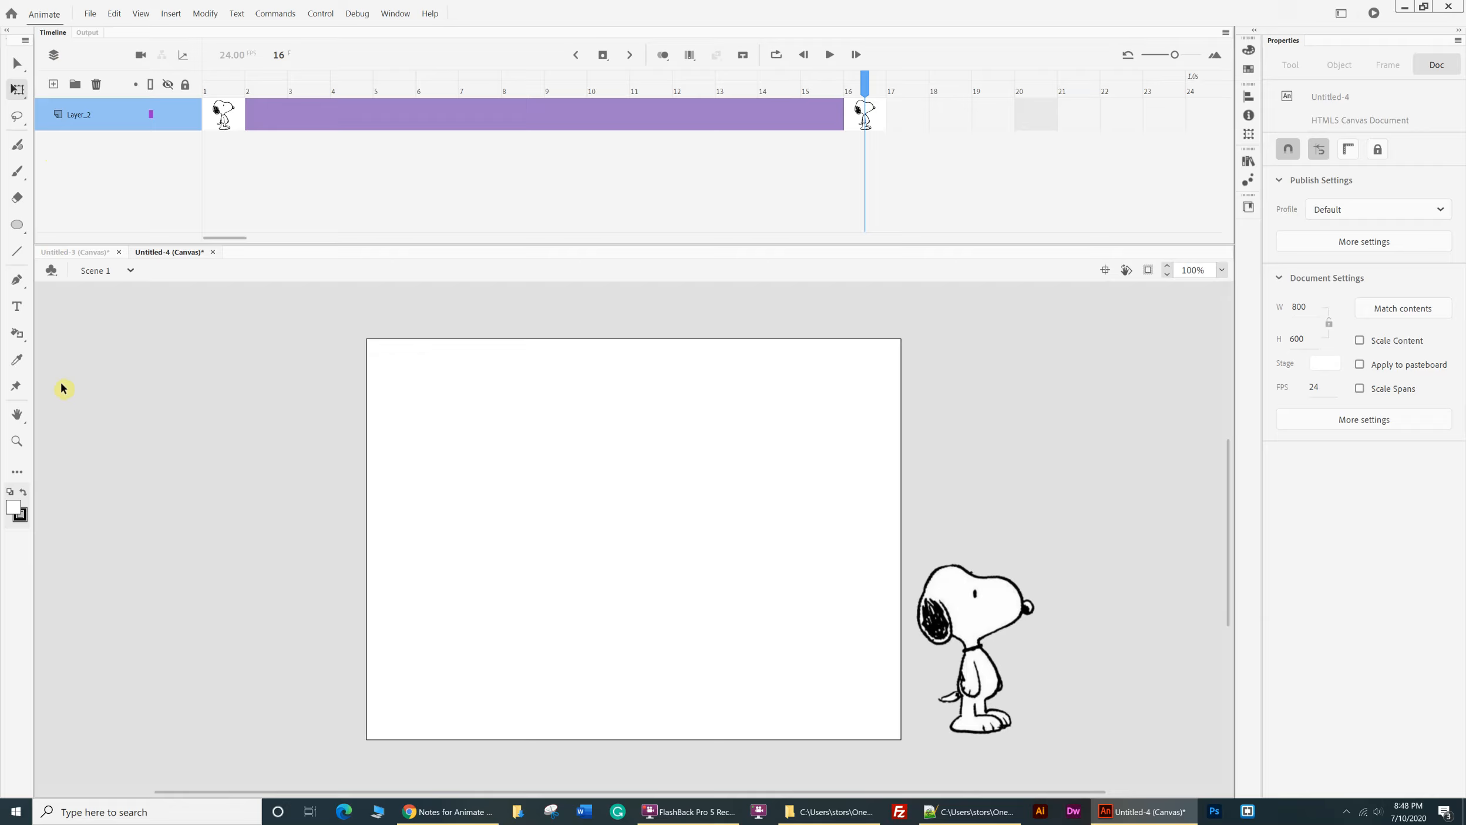
{"action": "double_click", "coordinate": [81, 116]}
{"action": "type", "text": "snoopy"}
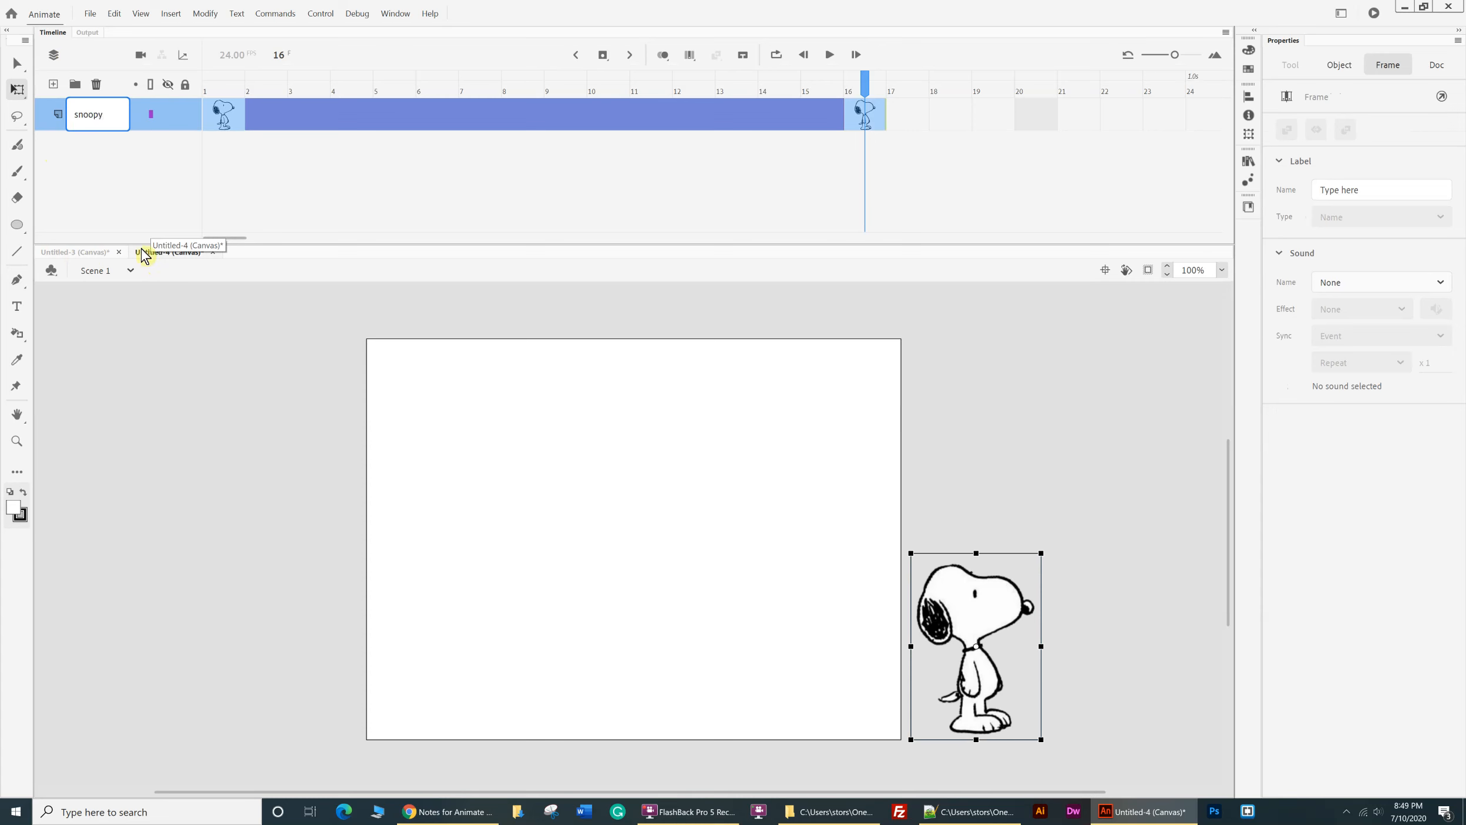
{"action": "left_click", "coordinate": [109, 187]}
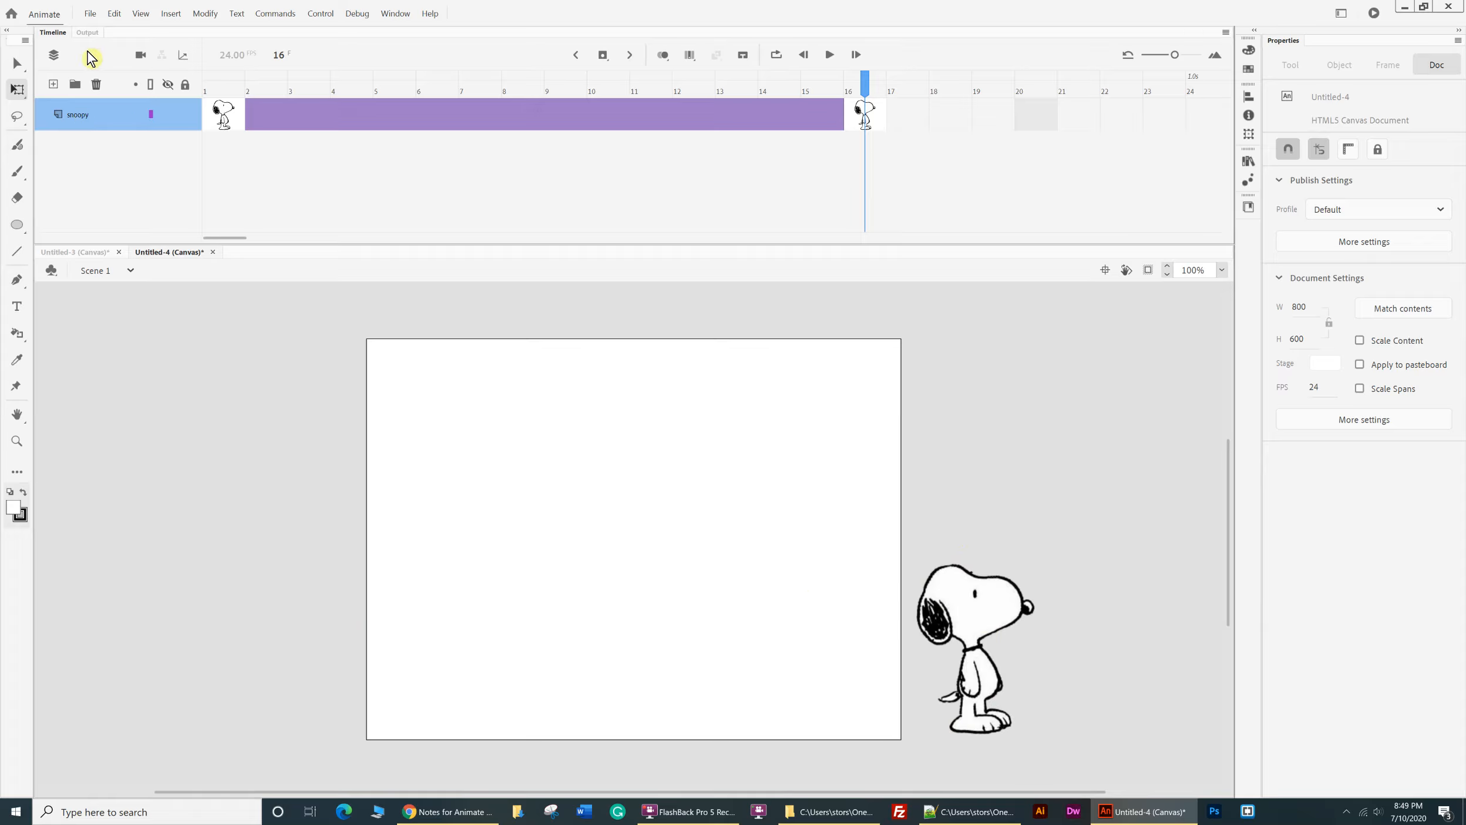
- Add a new layer above snoopy and import snoop-wood.jpg from the animate-files folder to the stage
{"action": "left_click", "coordinate": [90, 13]}
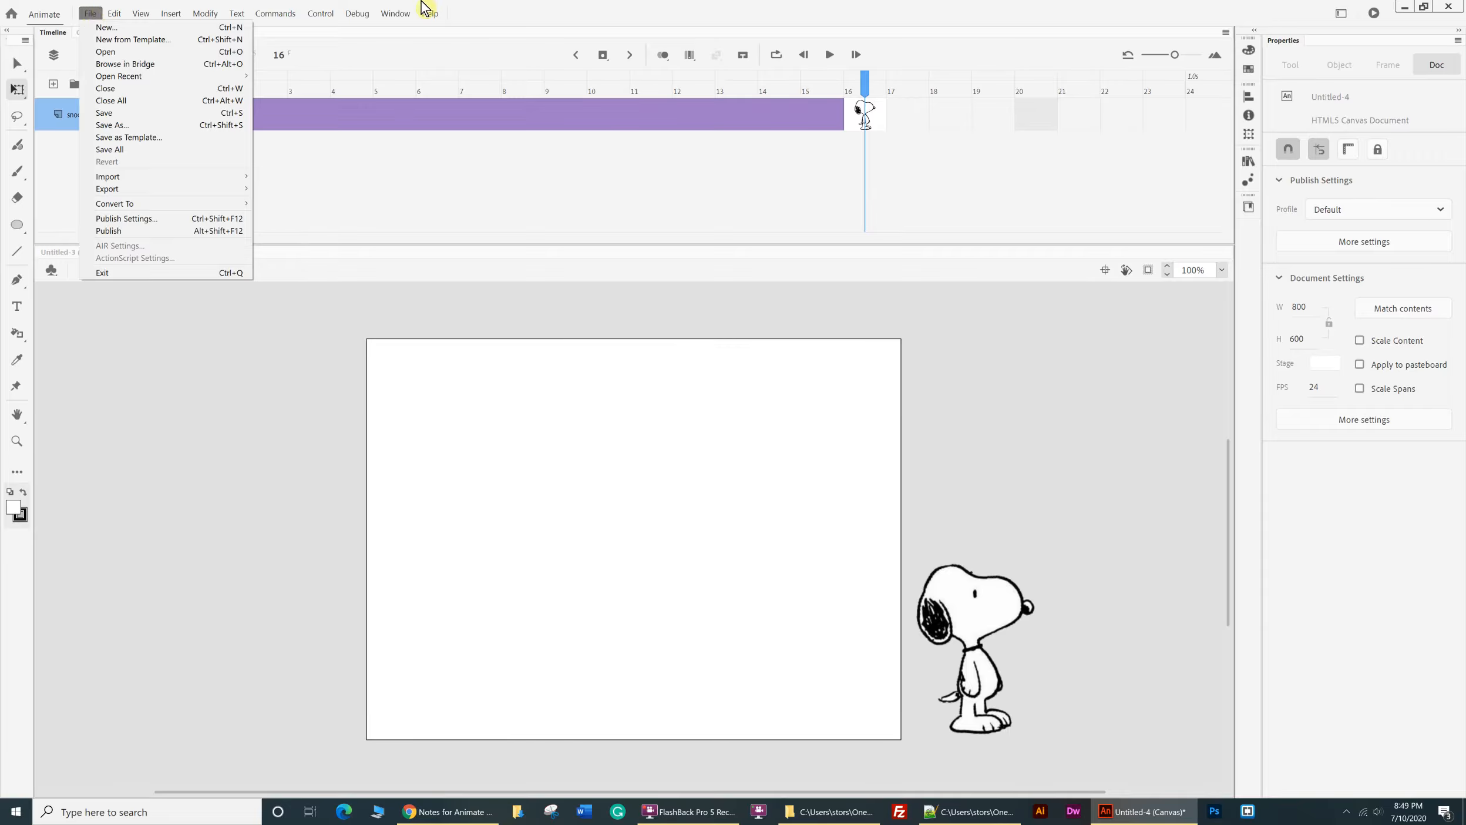
{"action": "left_click", "coordinate": [727, 9]}
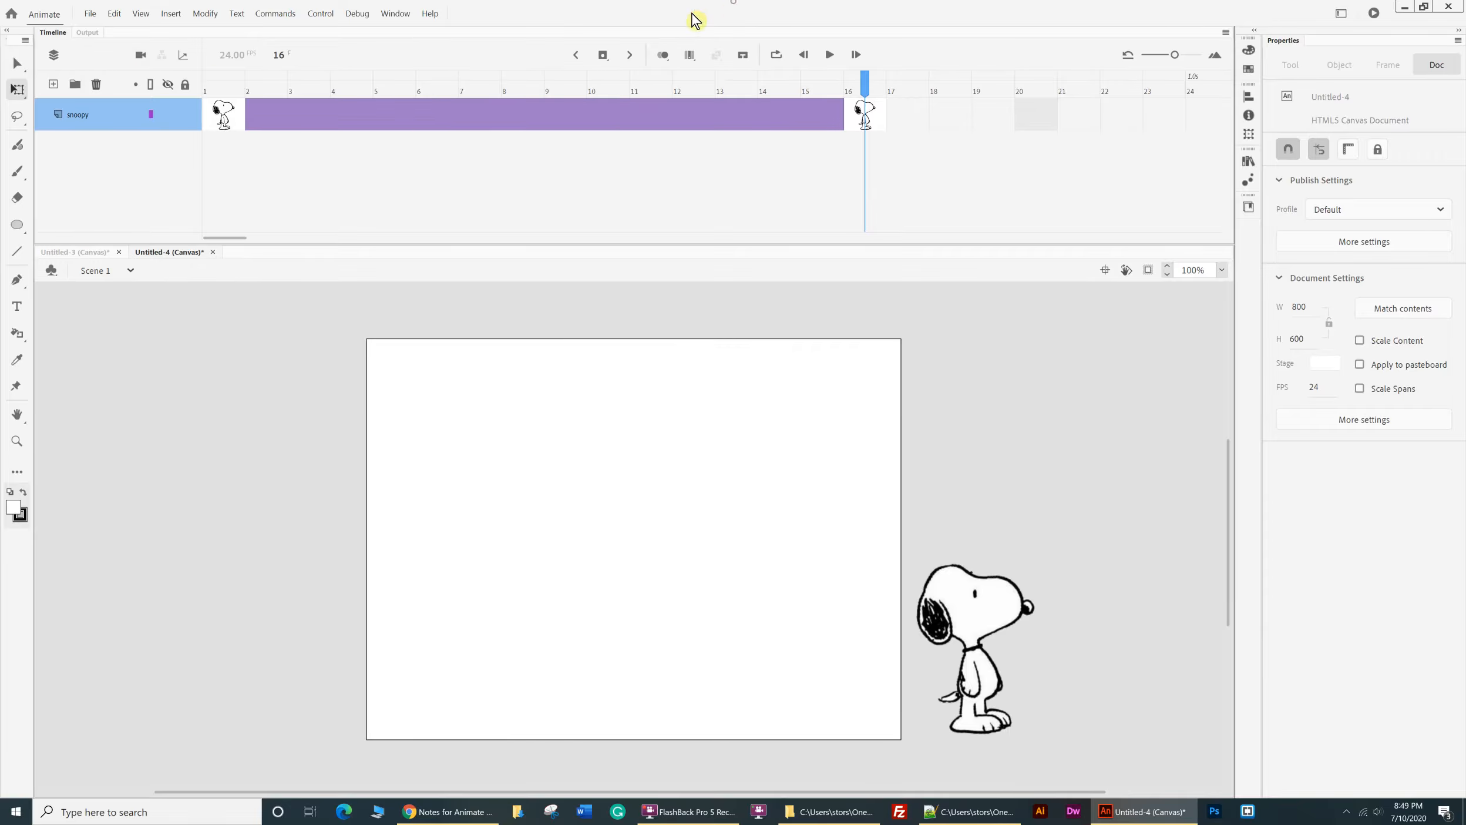
{"action": "left_click", "coordinate": [53, 84]}
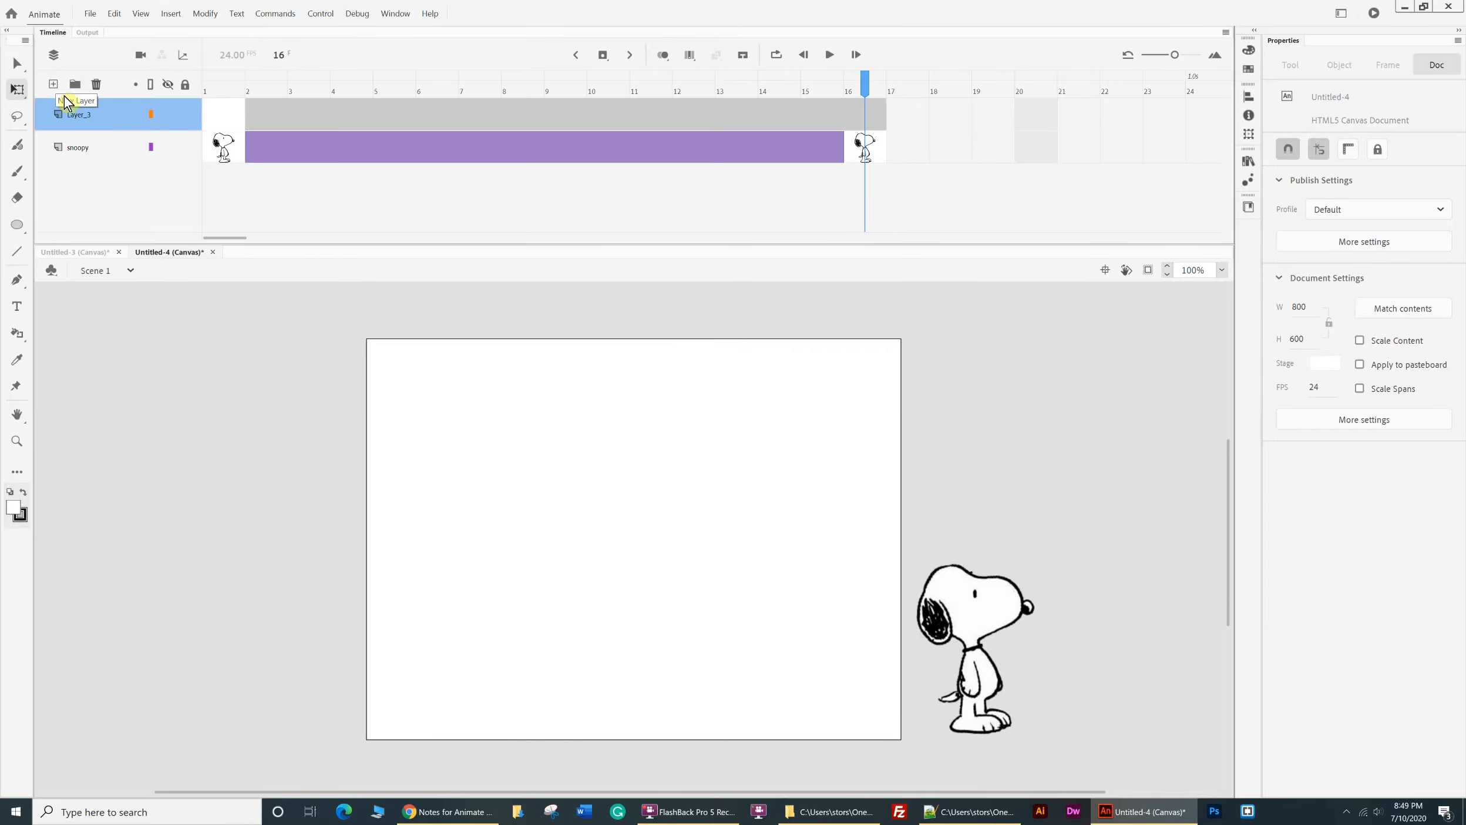
{"action": "left_click", "coordinate": [91, 14]}
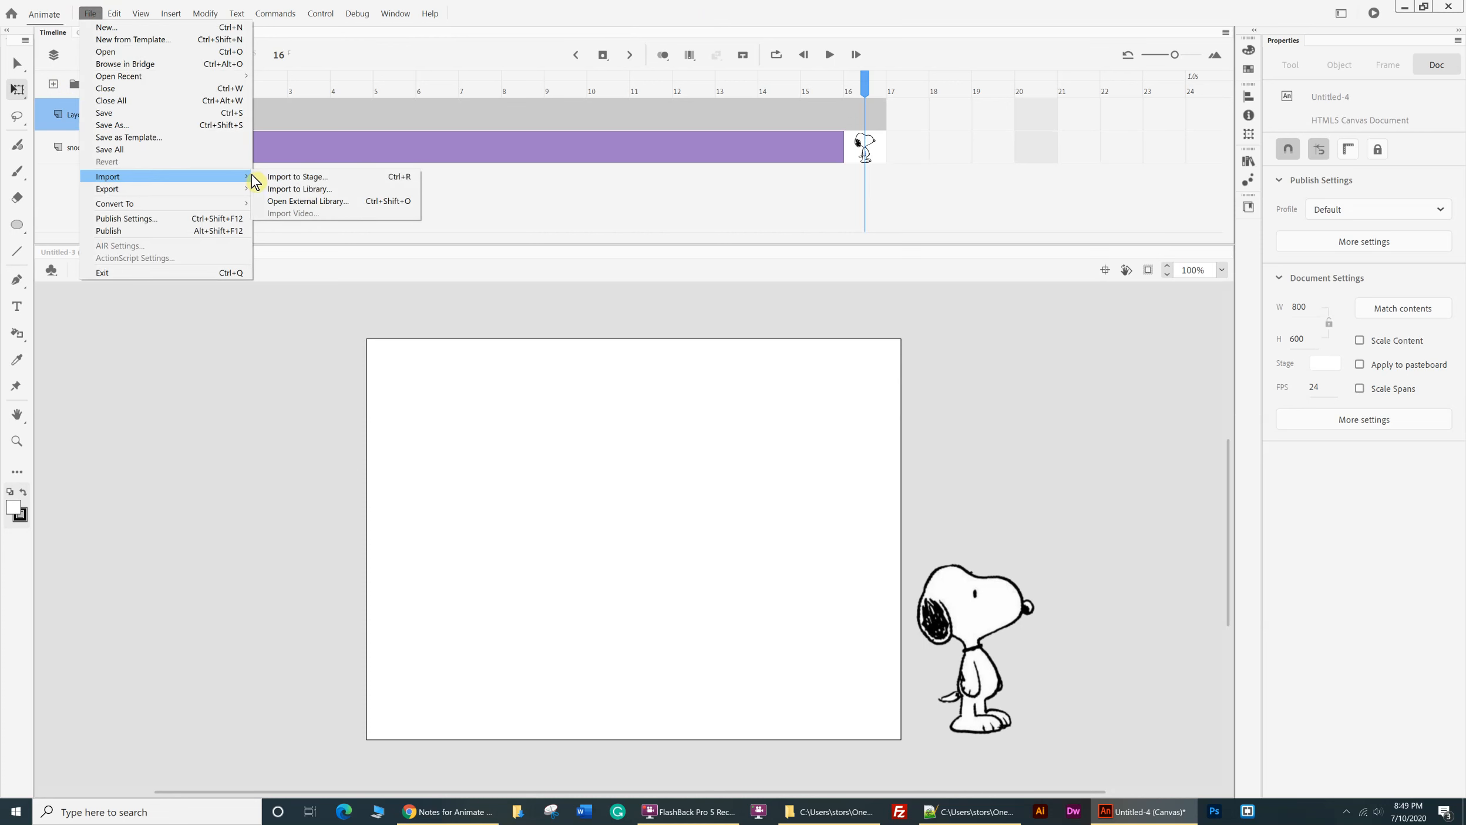
{"action": "left_click", "coordinate": [307, 182]}
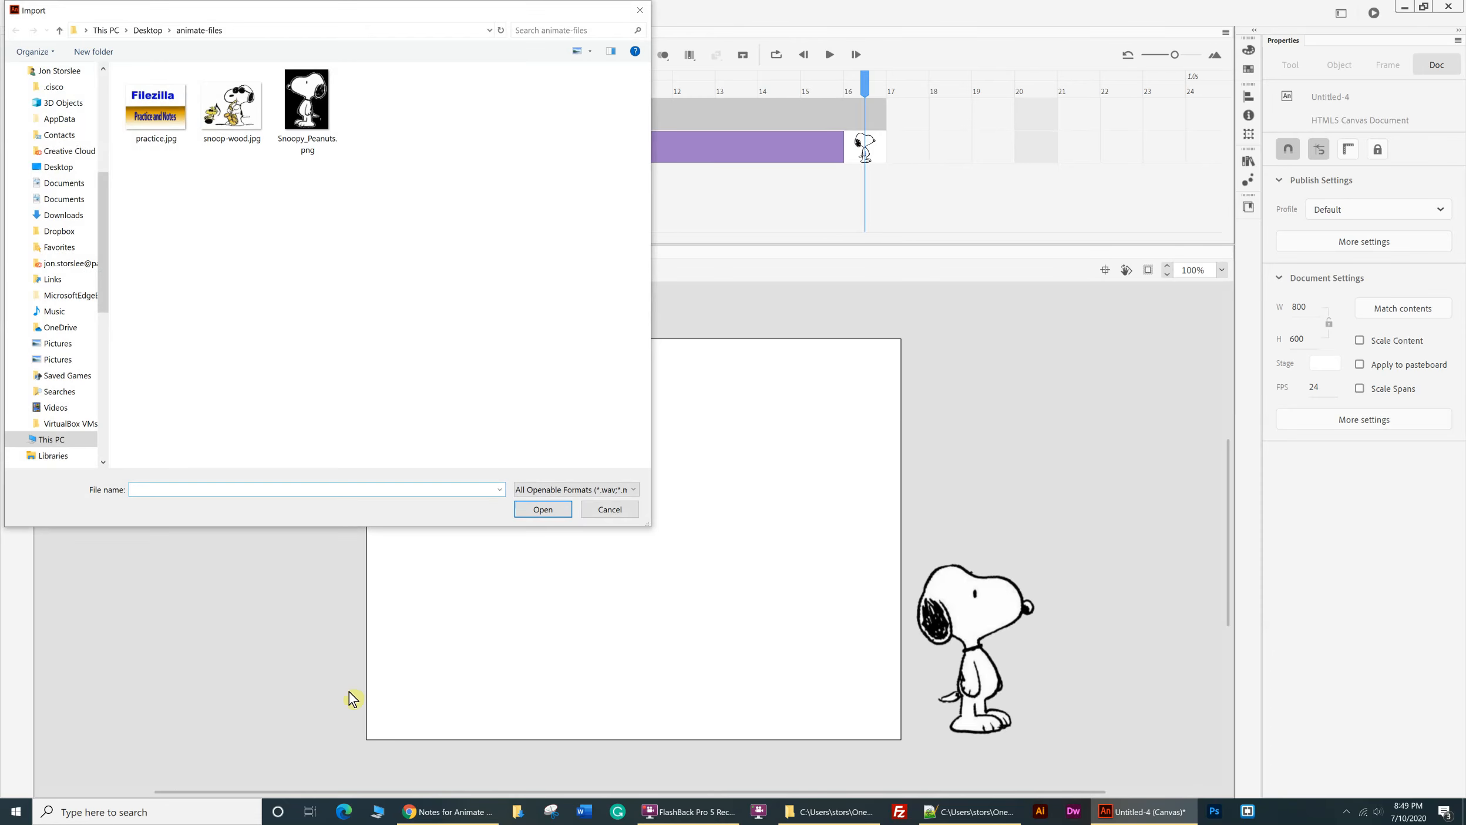
{"action": "left_click", "coordinate": [216, 107]}
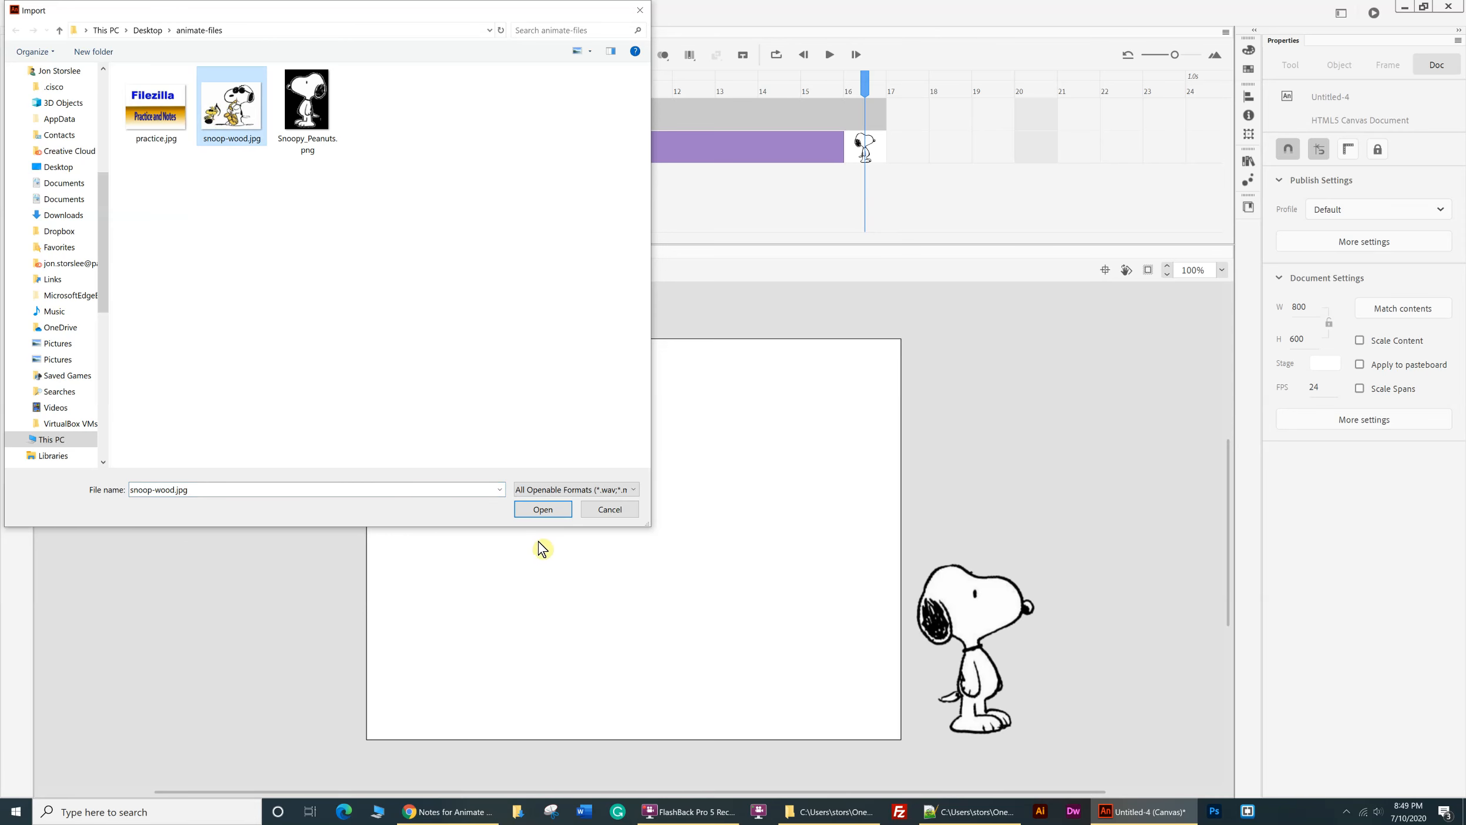
{"action": "left_click", "coordinate": [543, 509]}
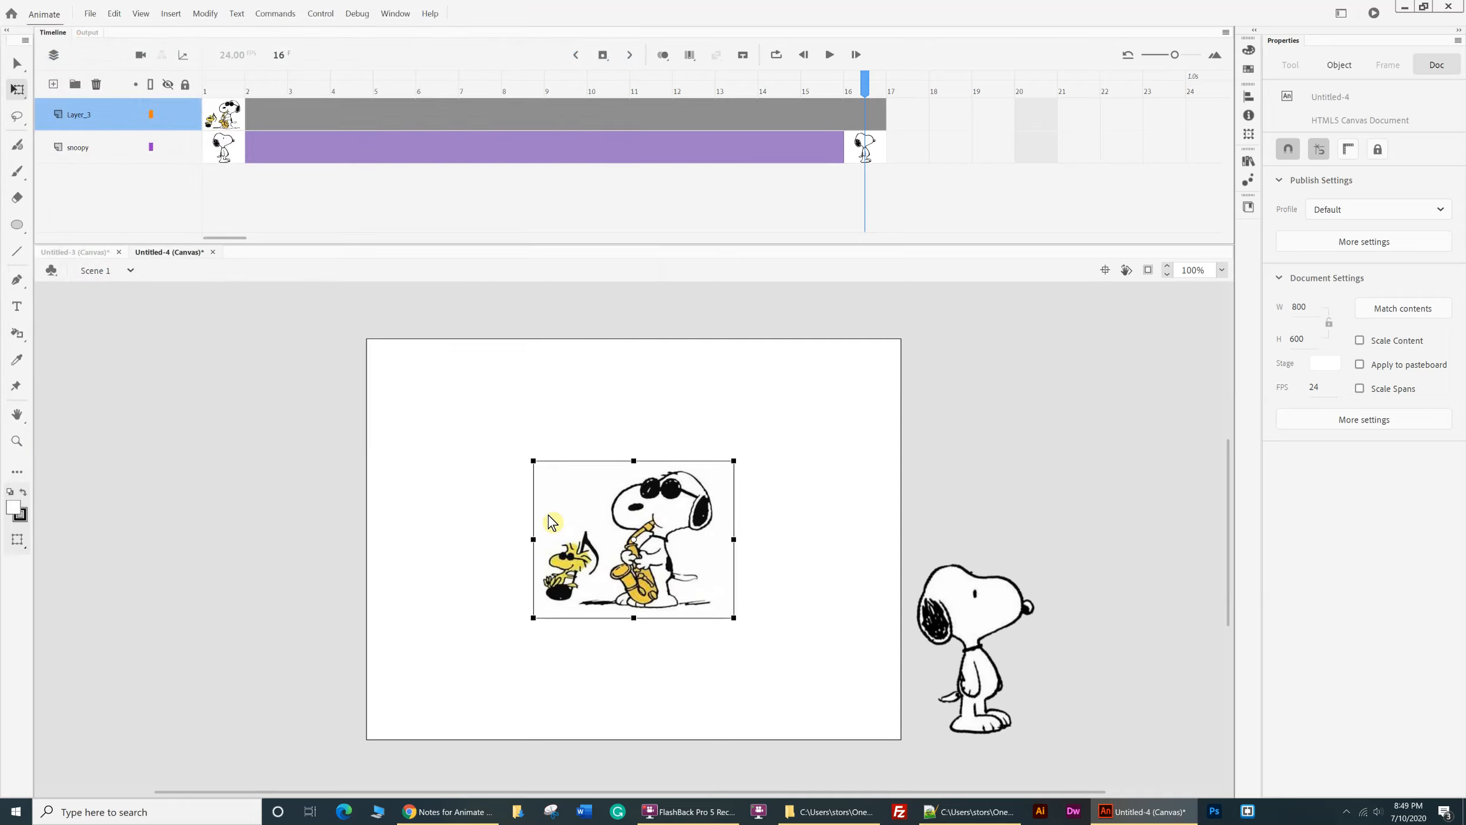
- Move the saxophone Snoopy image off the stage to its left side, to about X -368, Y 86
{"action": "left_click_drag", "start_coordinate": [646, 510], "coordinate": [209, 457]}
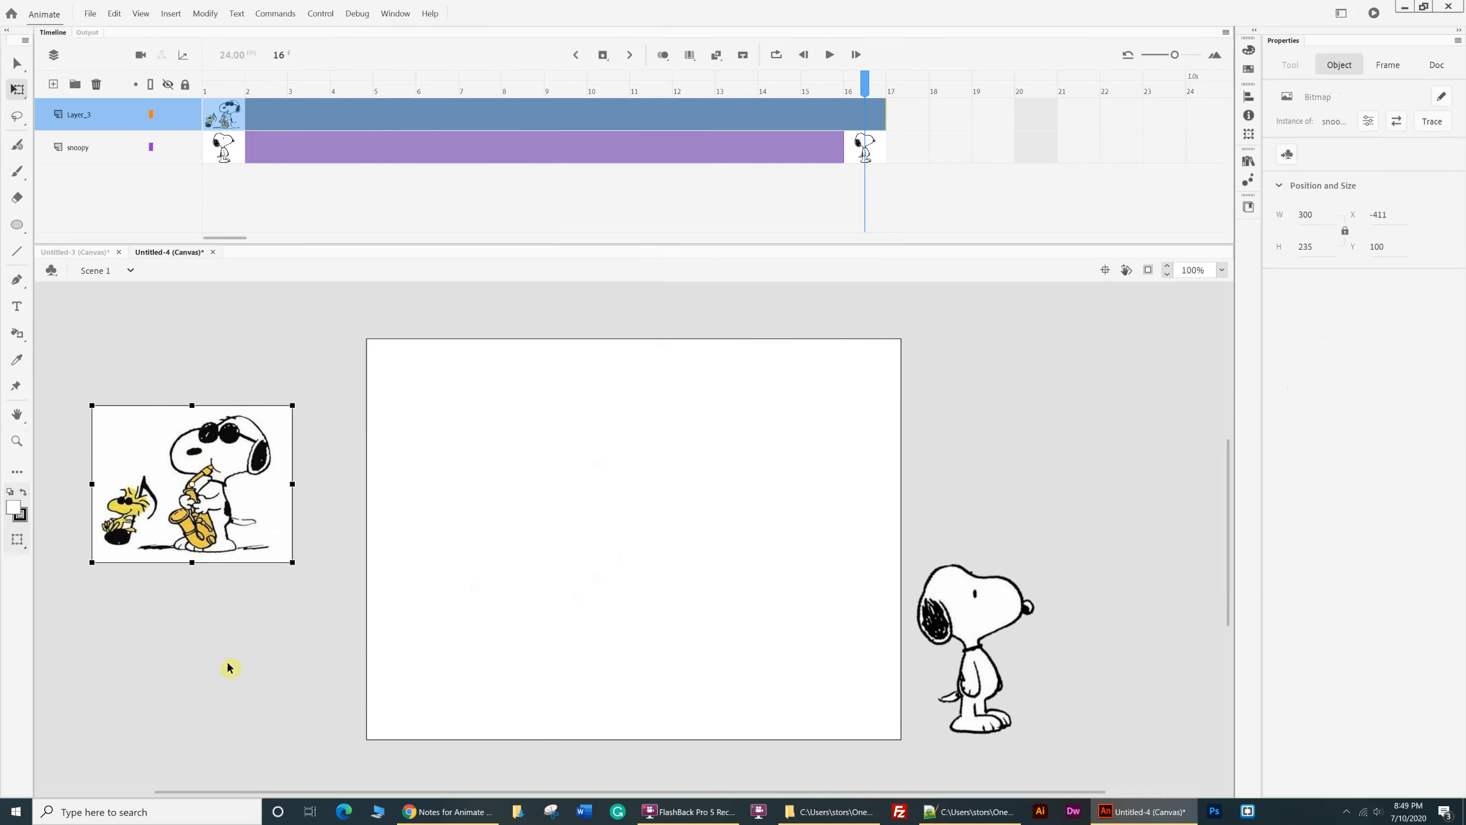
{"action": "left_click", "coordinate": [17, 63]}
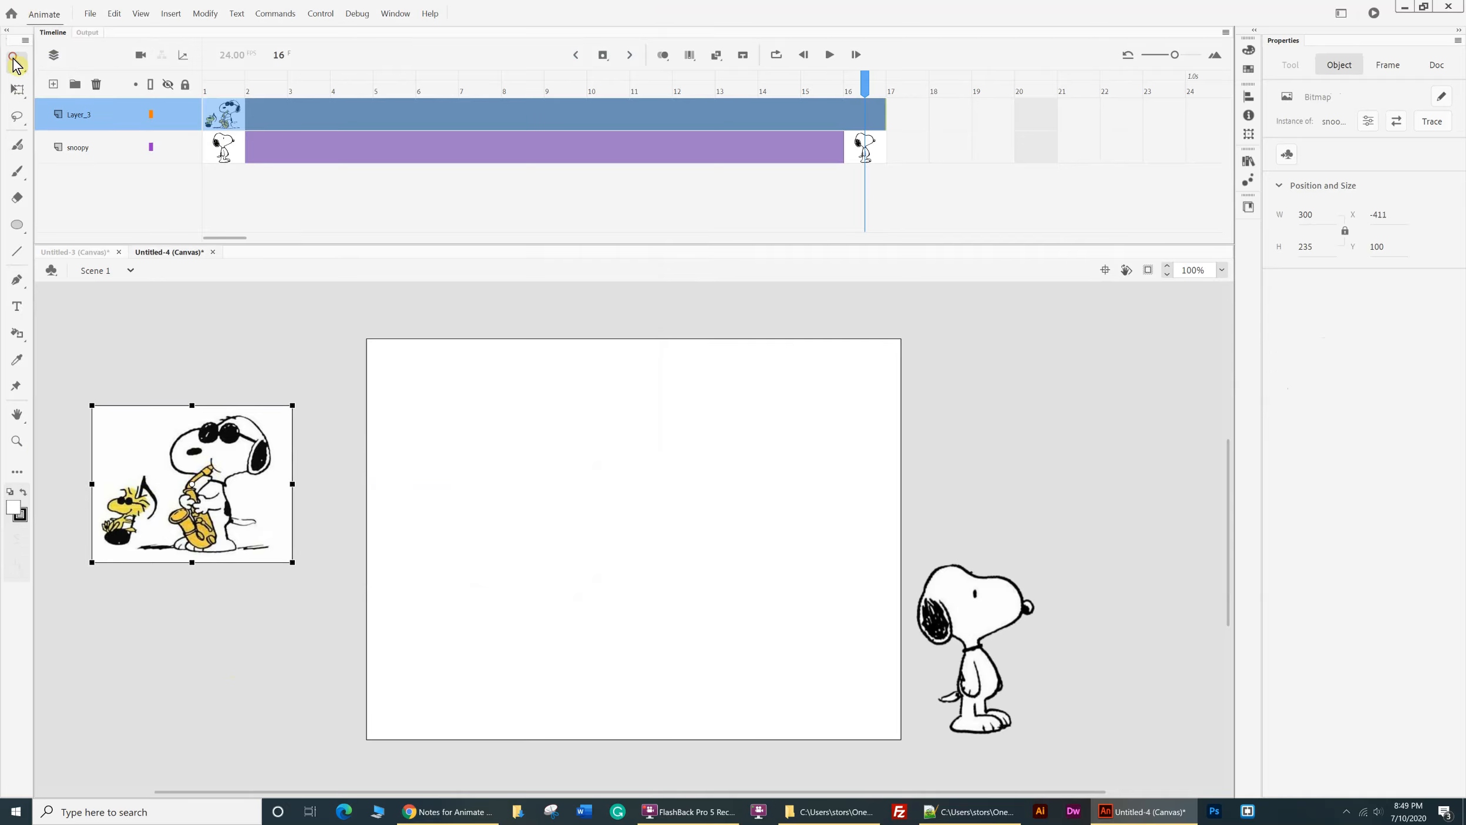
{"action": "left_click_drag", "start_coordinate": [236, 451], "coordinate": [263, 443]}
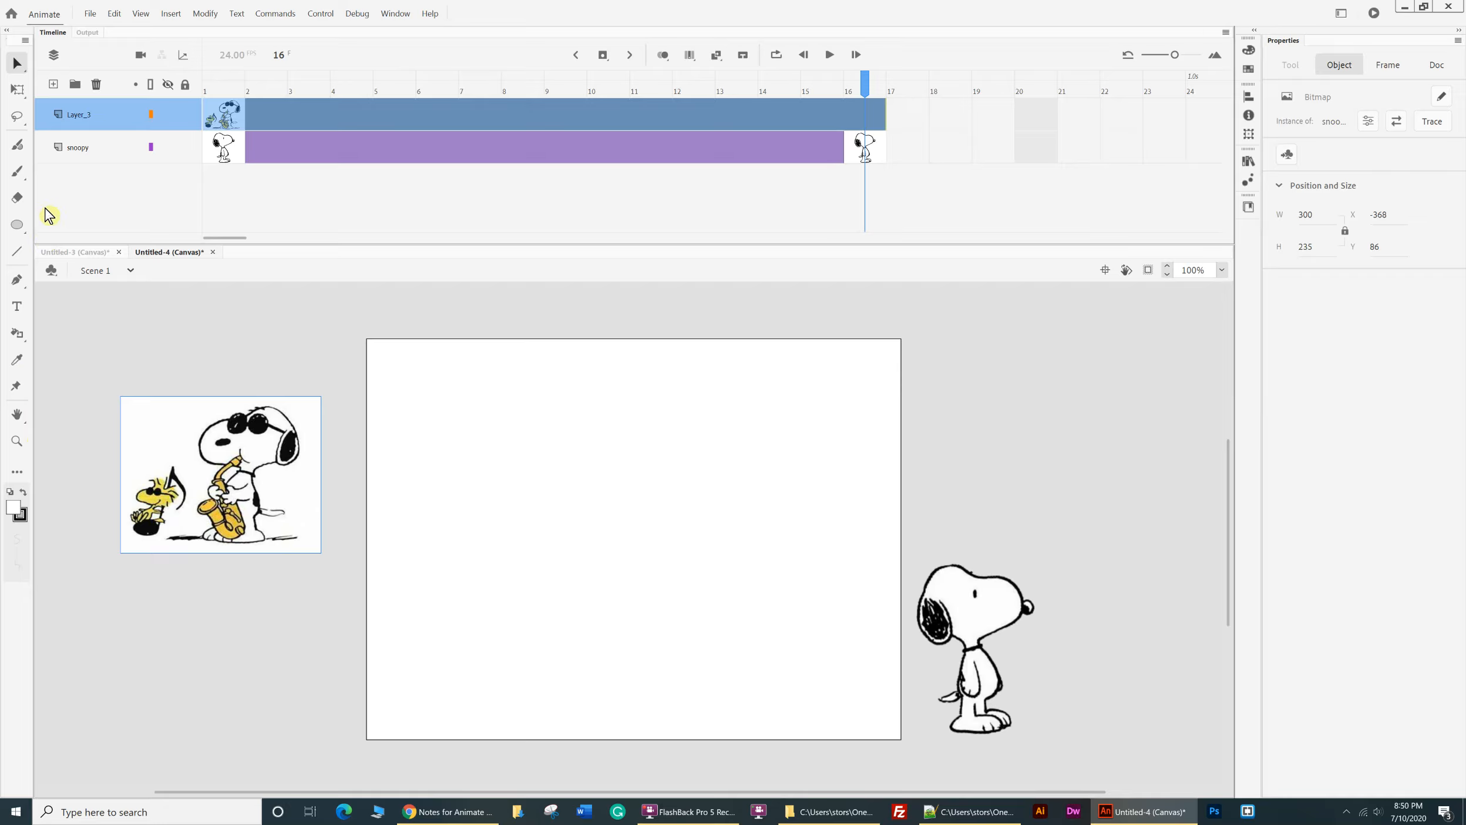
- Start Trace Bitmap on the saxophone Snoopy image and preview it with color threshold 100 and minimum area 8 pixels
{"action": "left_click", "coordinate": [16, 440]}
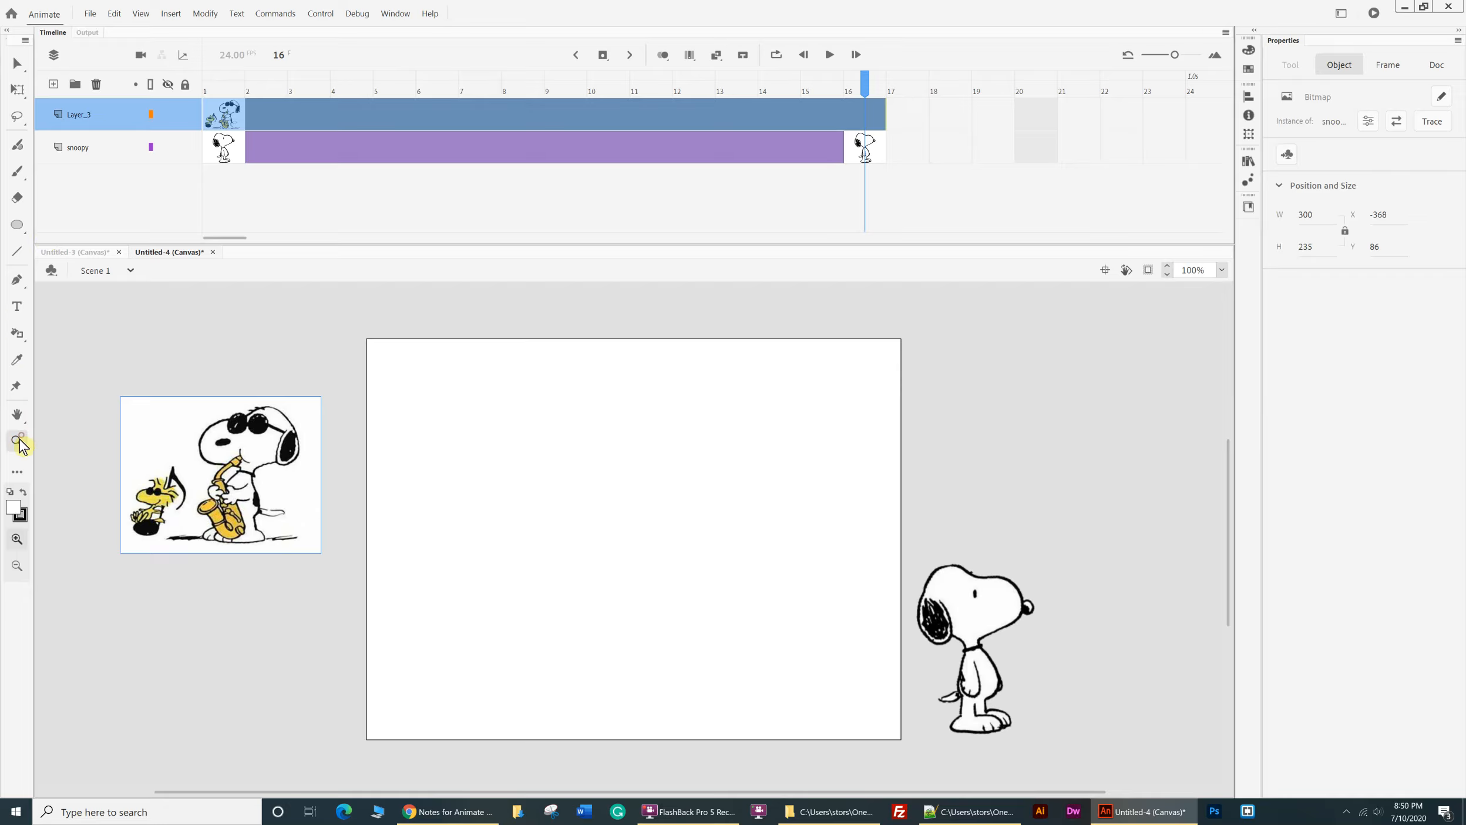
{"action": "left_click", "coordinate": [222, 488]}
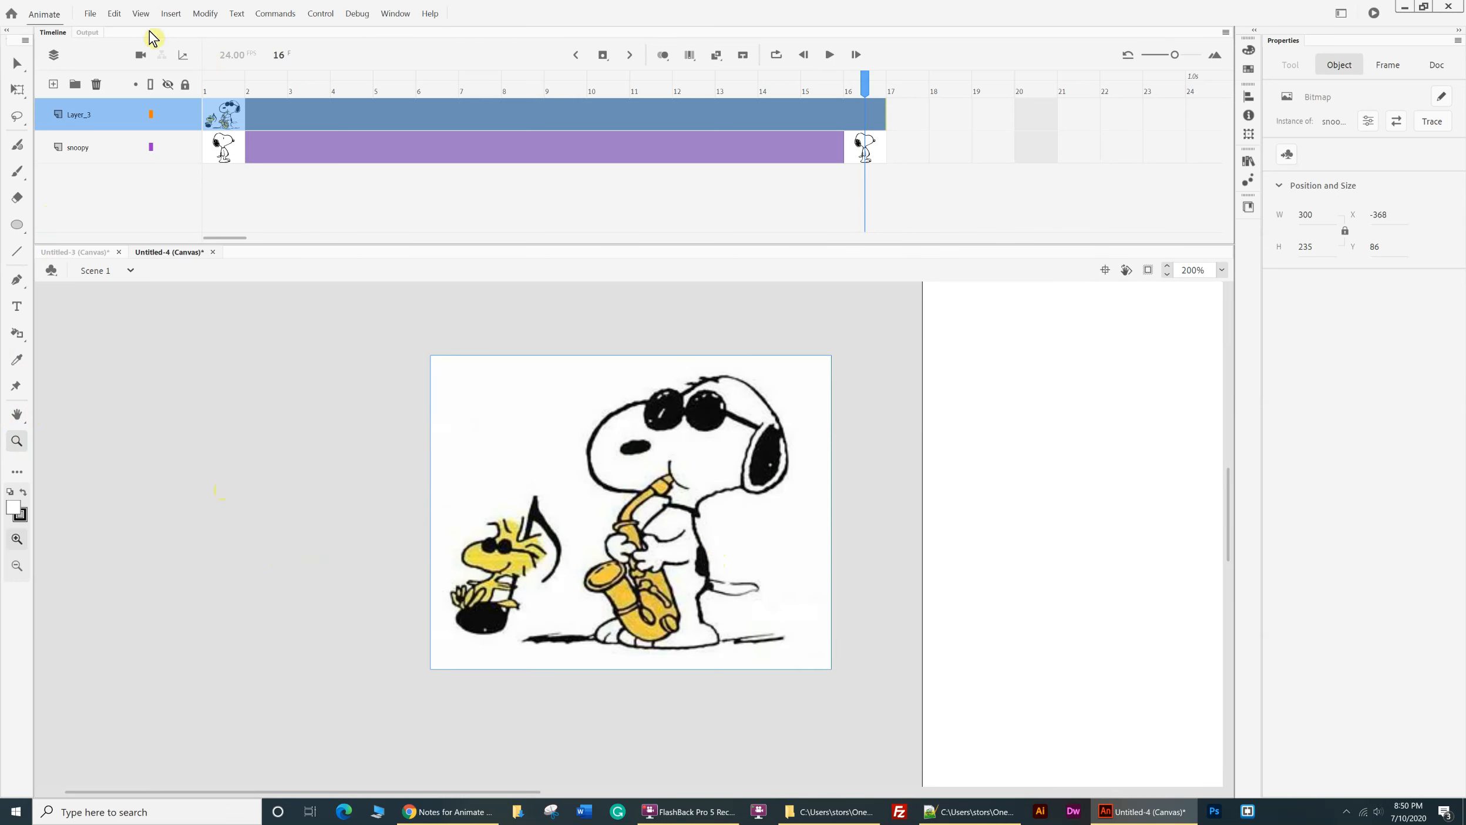
{"action": "left_click", "coordinate": [16, 63]}
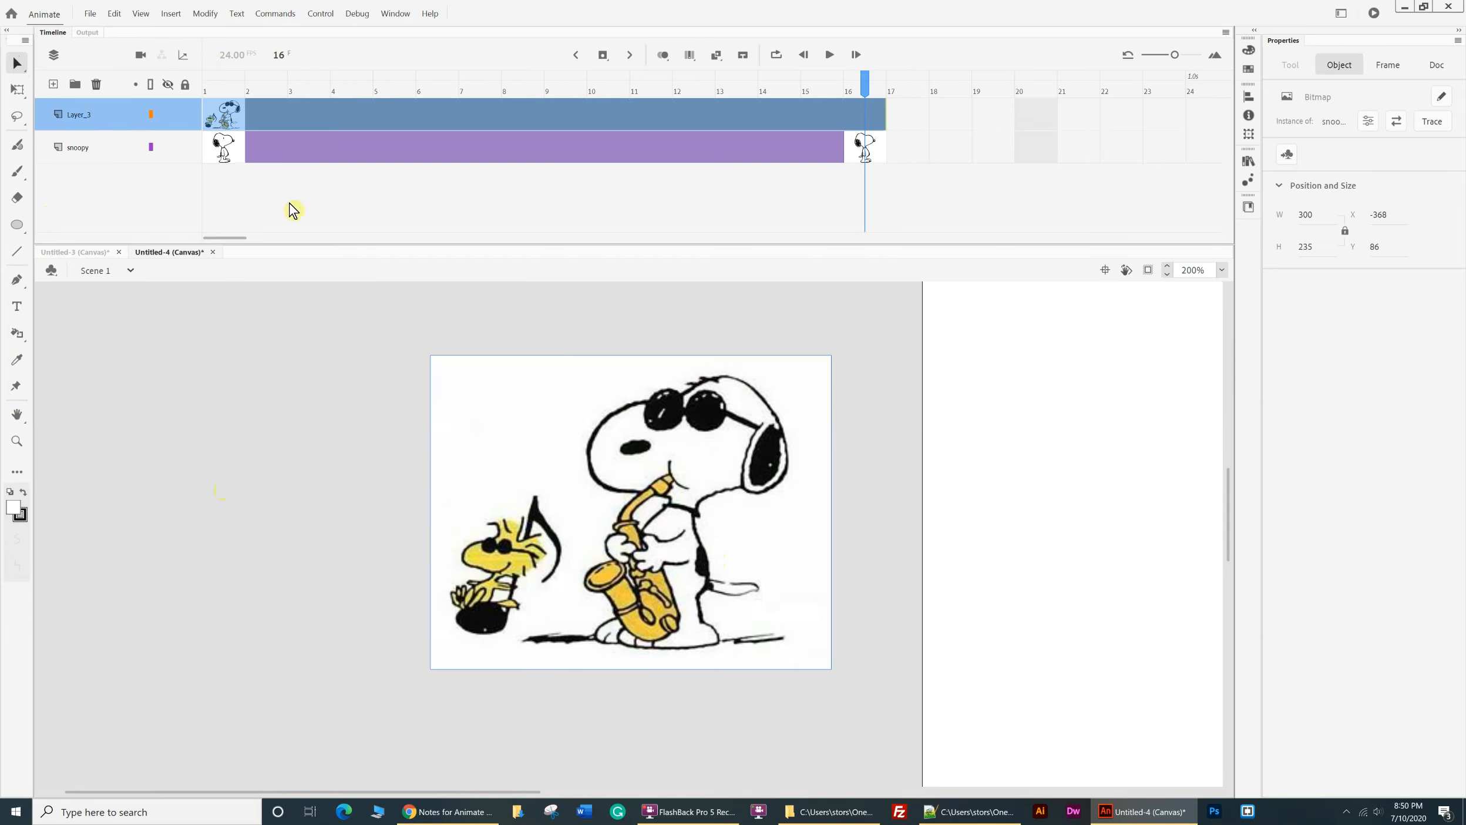
{"action": "left_click", "coordinate": [206, 14]}
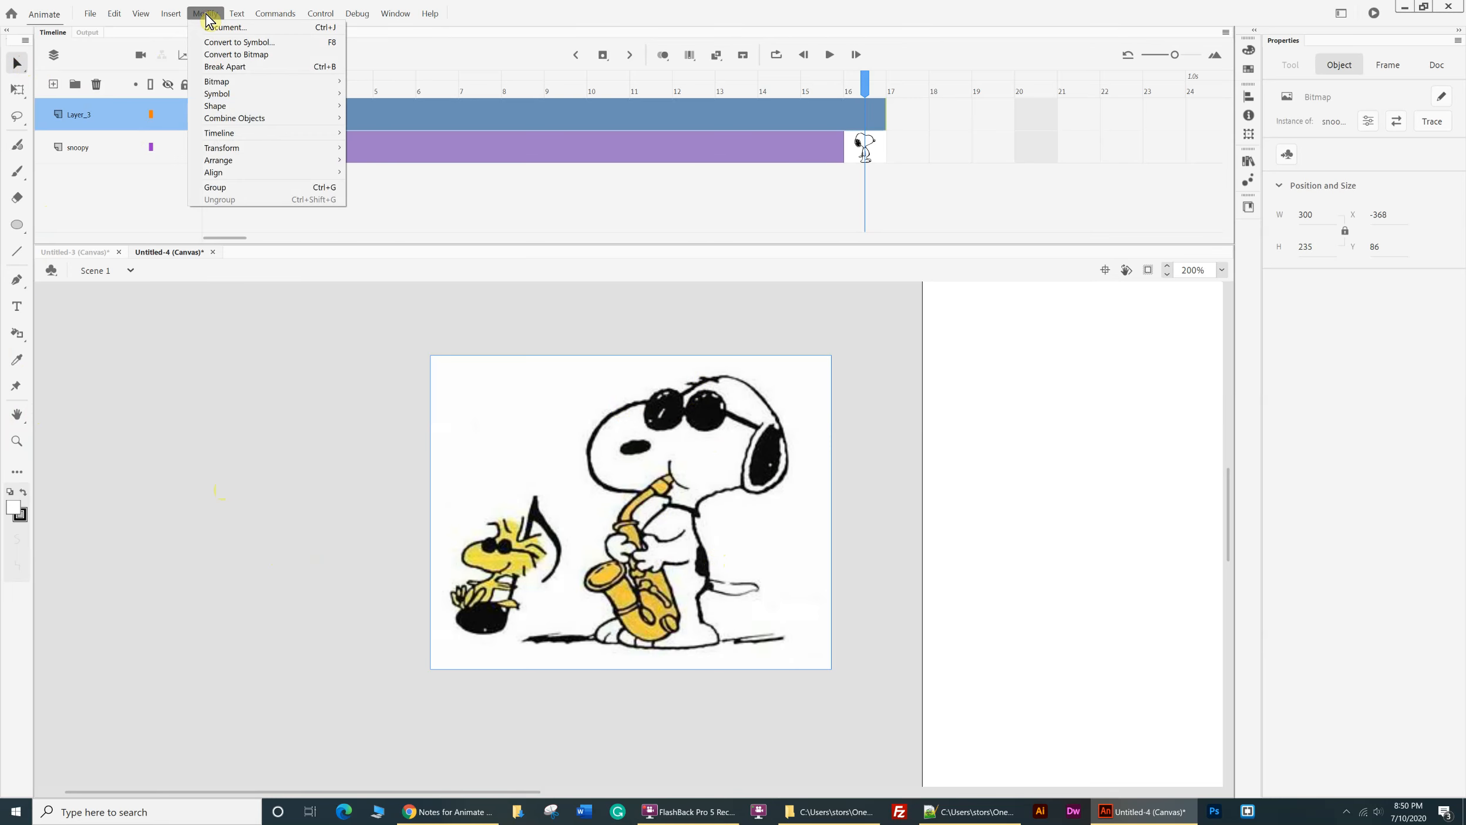
{"action": "mouse_move", "coordinate": [218, 83]}
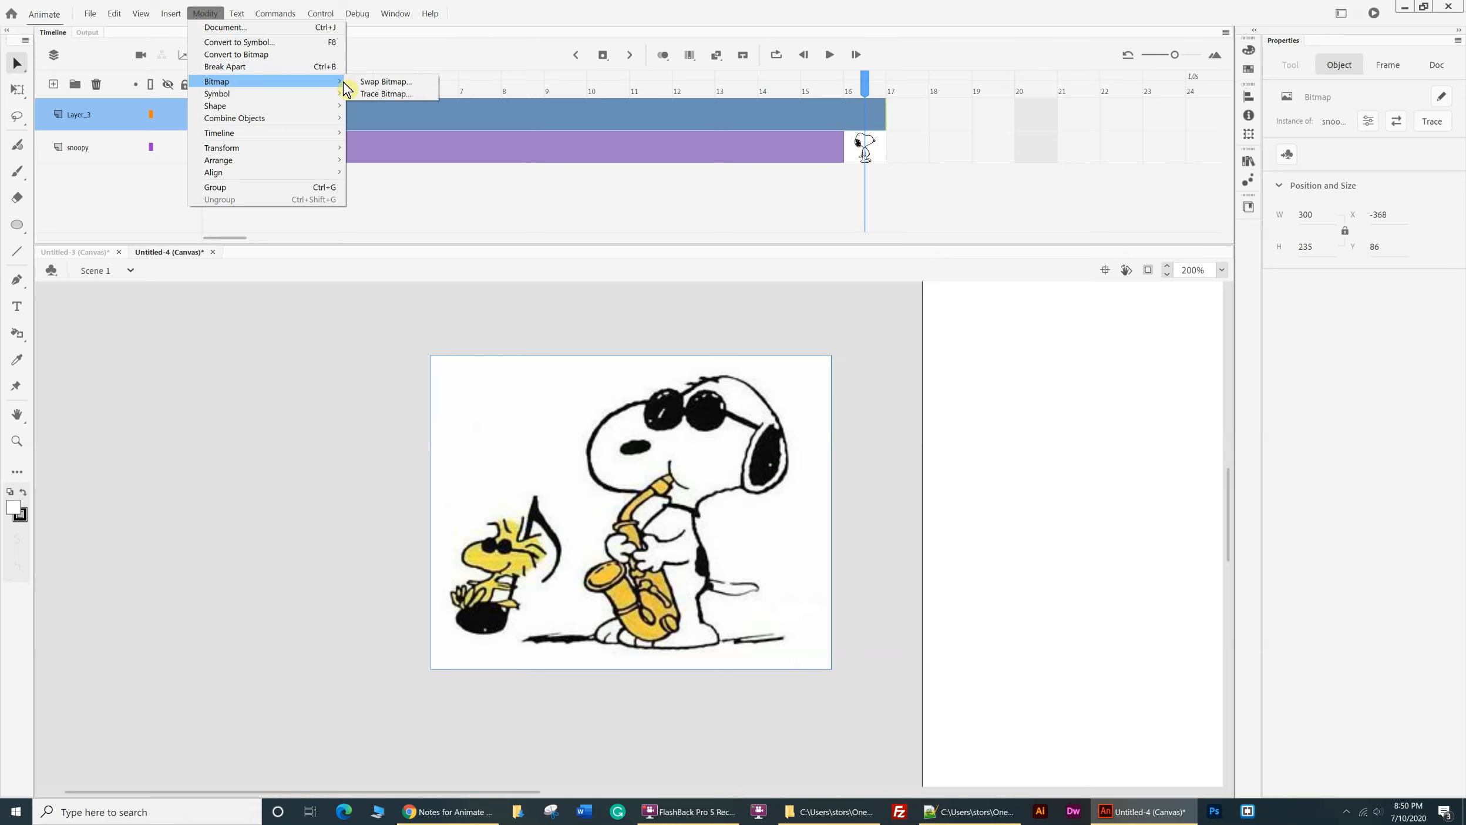
{"action": "left_click", "coordinate": [386, 95]}
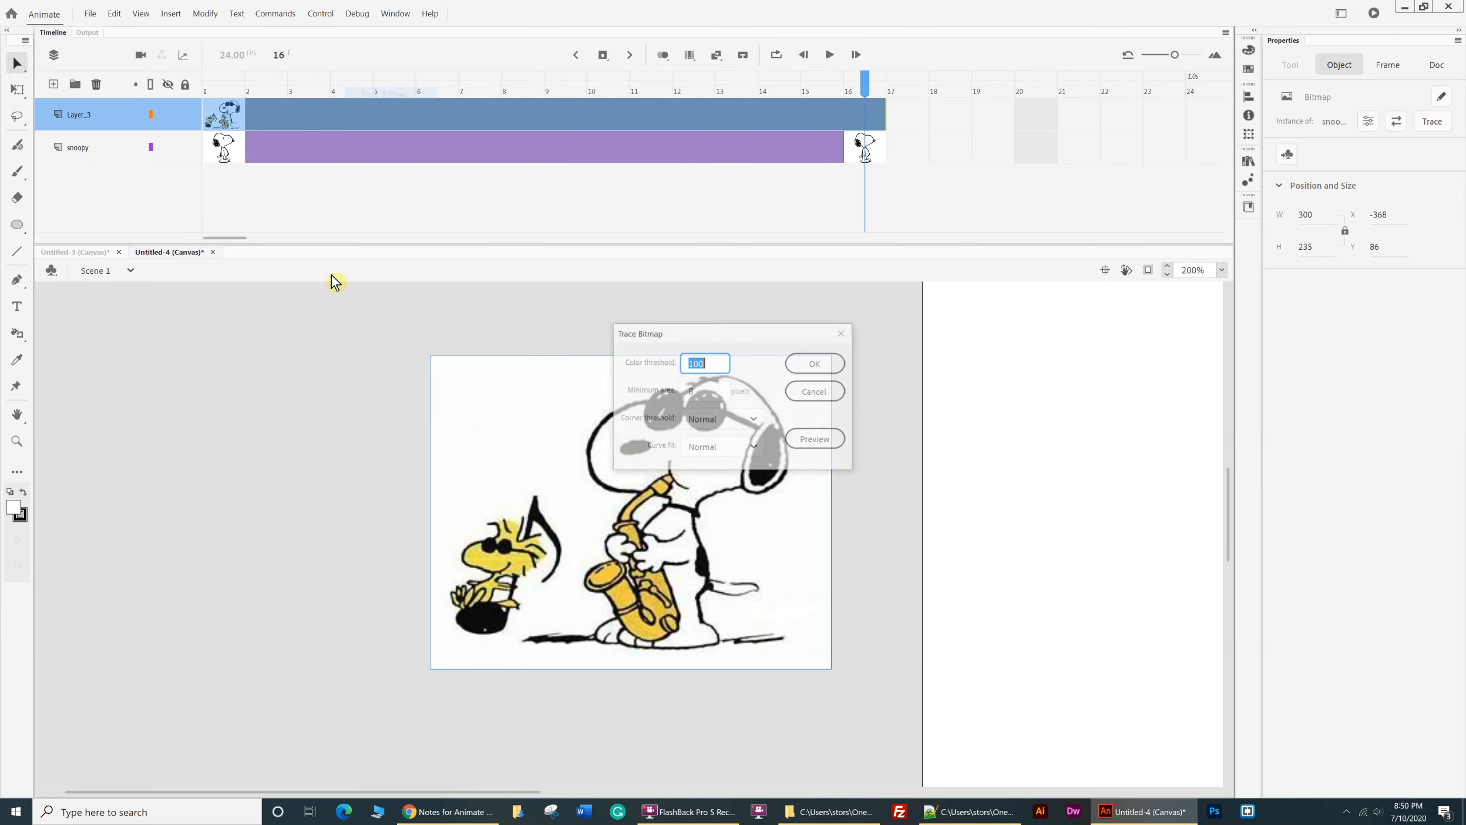
{"action": "mouse_move", "coordinate": [766, 332]}
{"action": "left_mouse_down"}
{"action": "mouse_move", "coordinate": [450, 333]}
{"action": "mouse_move", "coordinate": [274, 301]}
{"action": "left_mouse_up"}
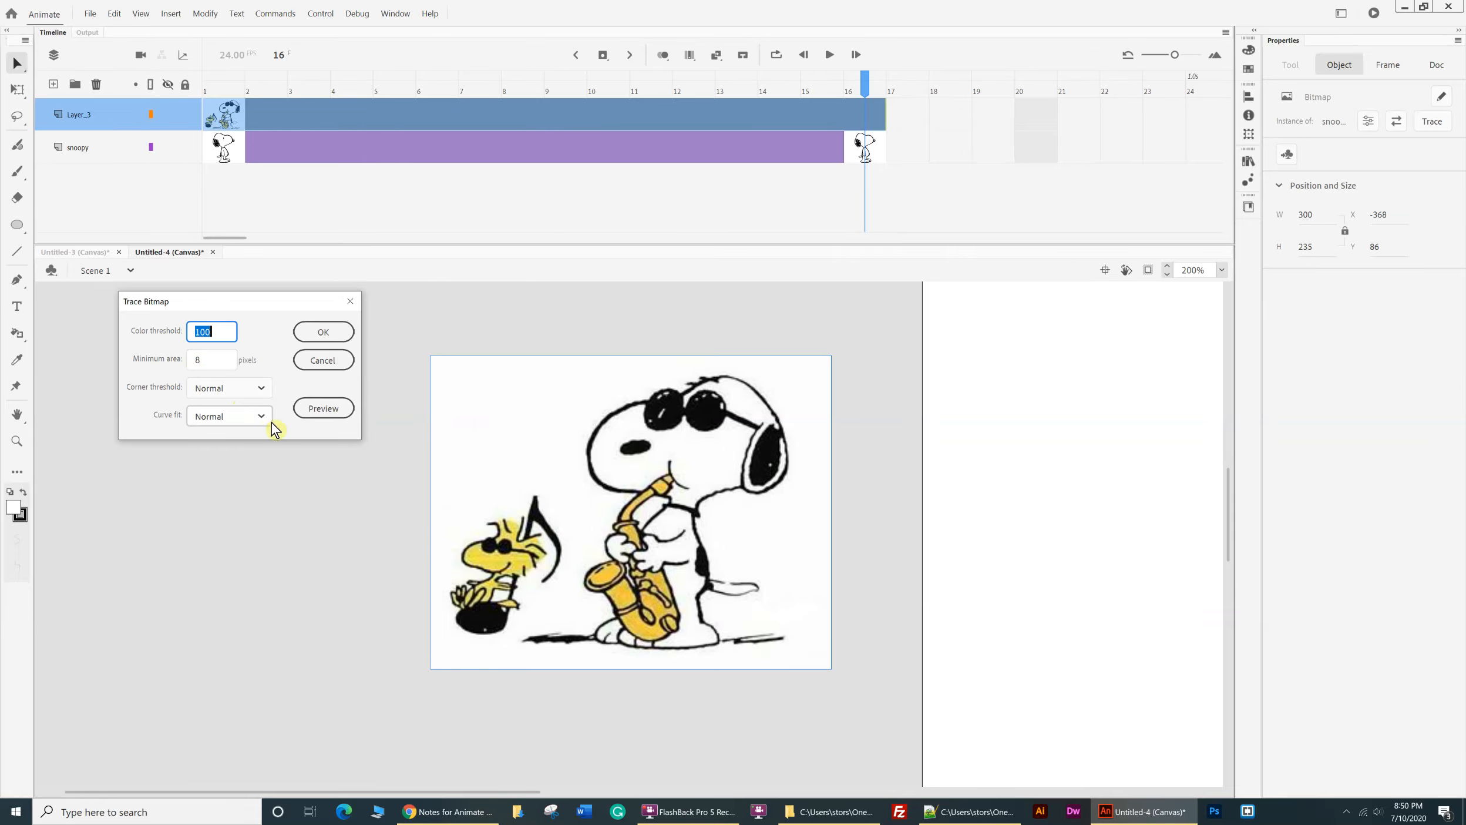
{"action": "left_click", "coordinate": [318, 411]}
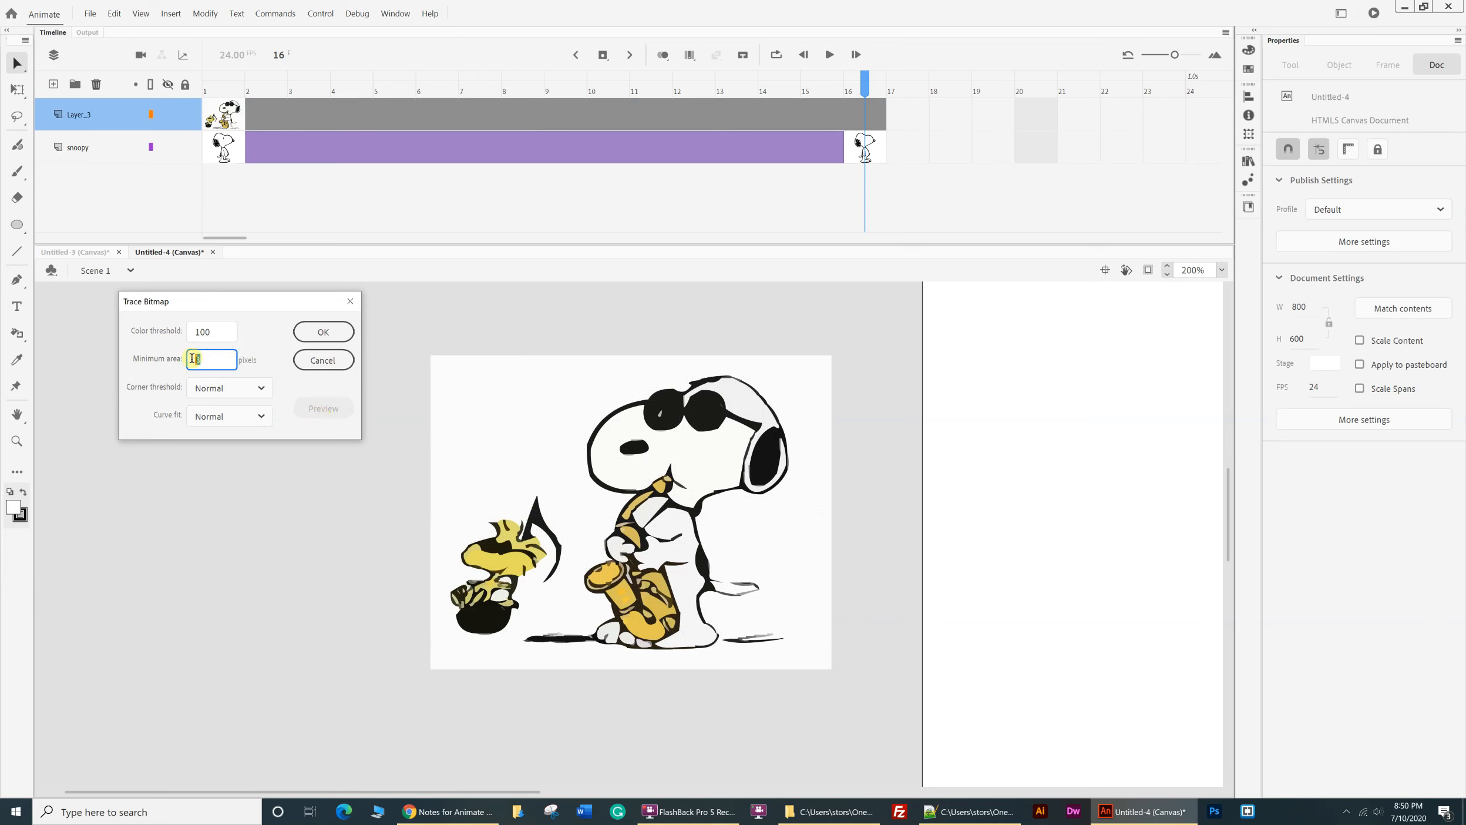
- Preview the trace with a minimum area of 6 pixels, and again with 4 pixels
{"action": "type", "text": "6"}
{"action": "left_click", "coordinate": [313, 407]}
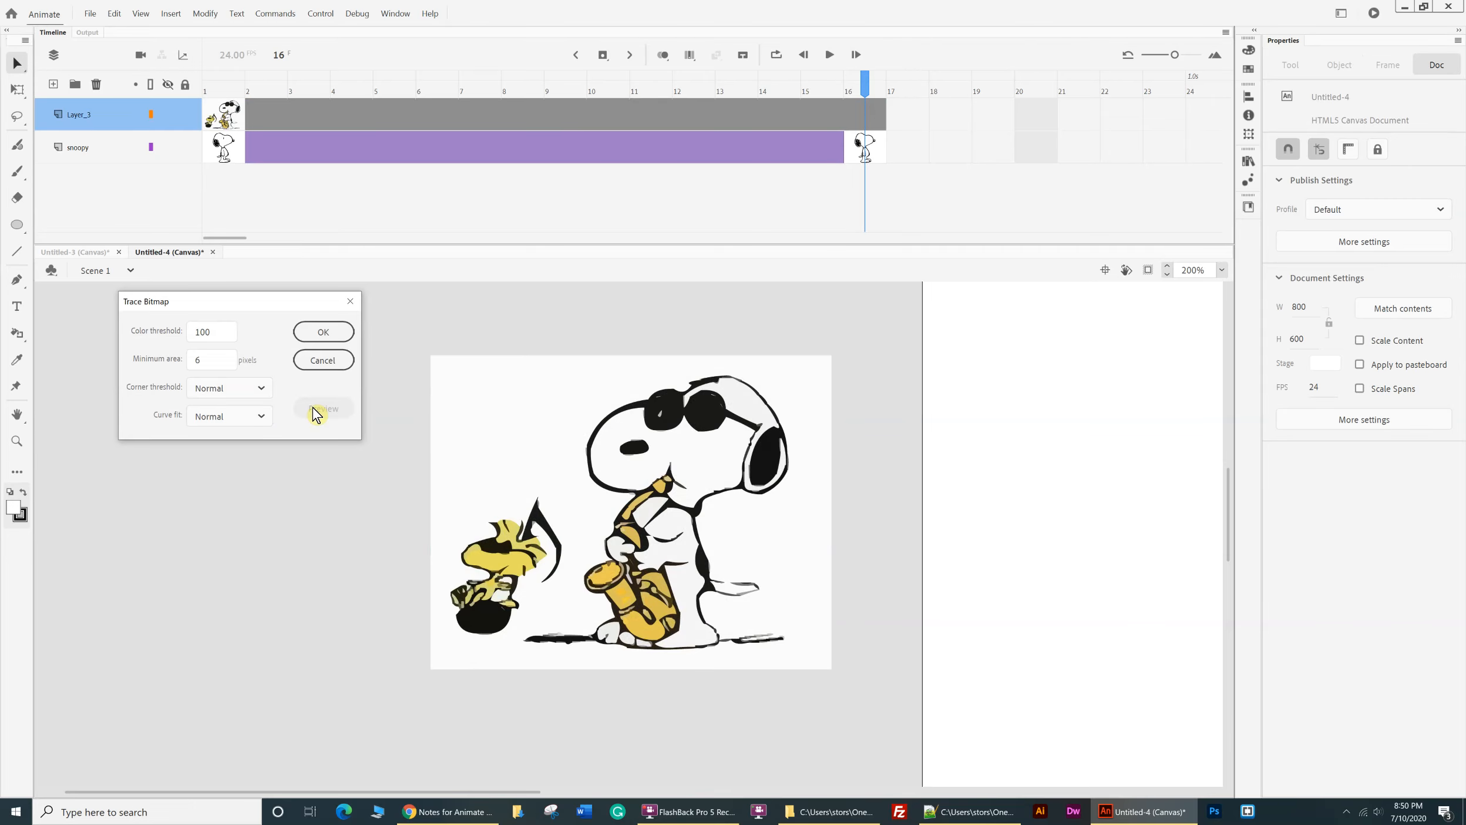
{"action": "double_click", "coordinate": [205, 360]}
{"action": "type", "text": "4"}
{"action": "left_click", "coordinate": [325, 409]}
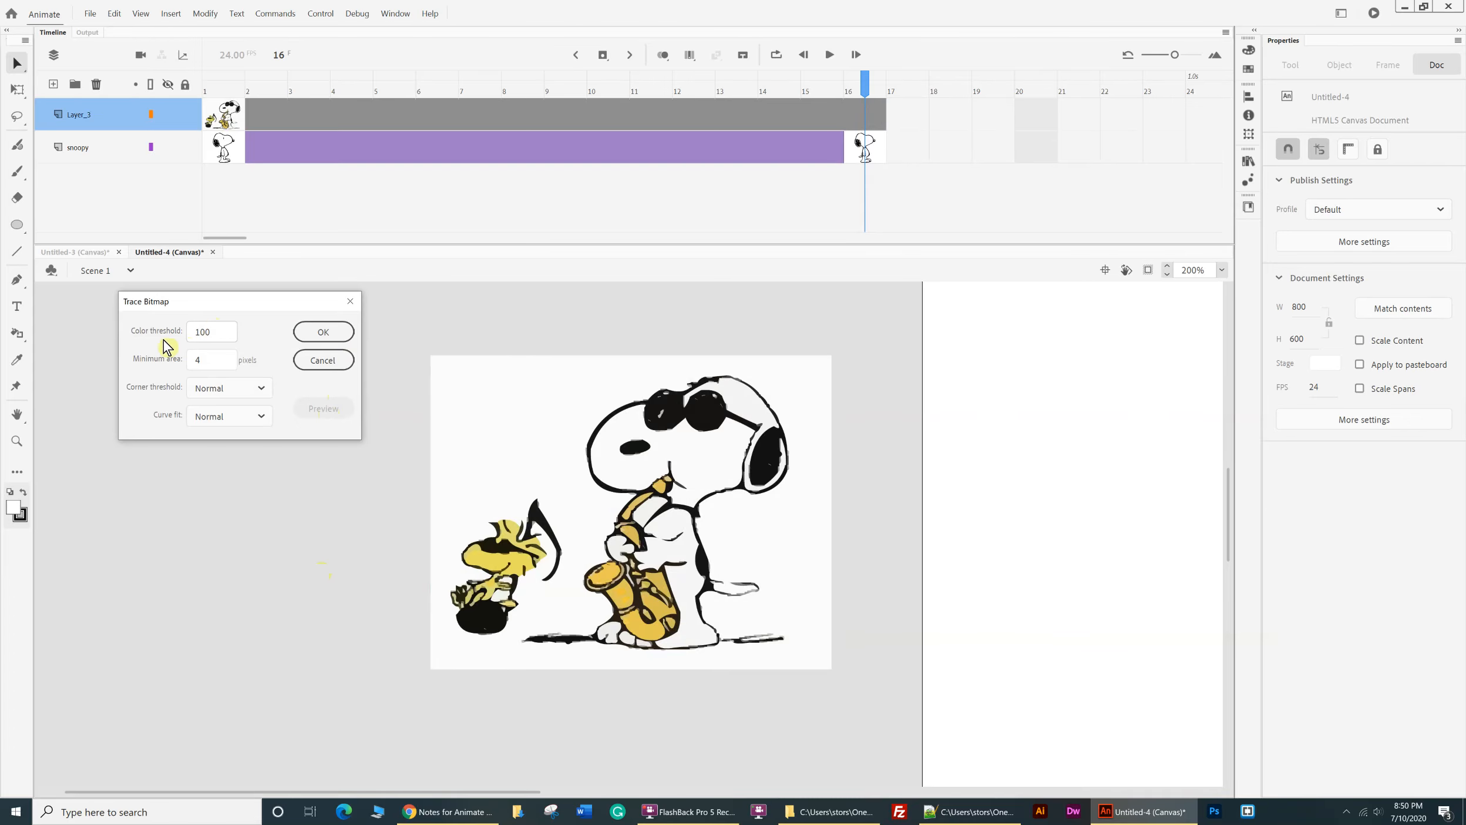
- Review the corner threshold and curve fit options, keep both at Normal and apply the bitmap trace
{"action": "left_click", "coordinate": [262, 389]}
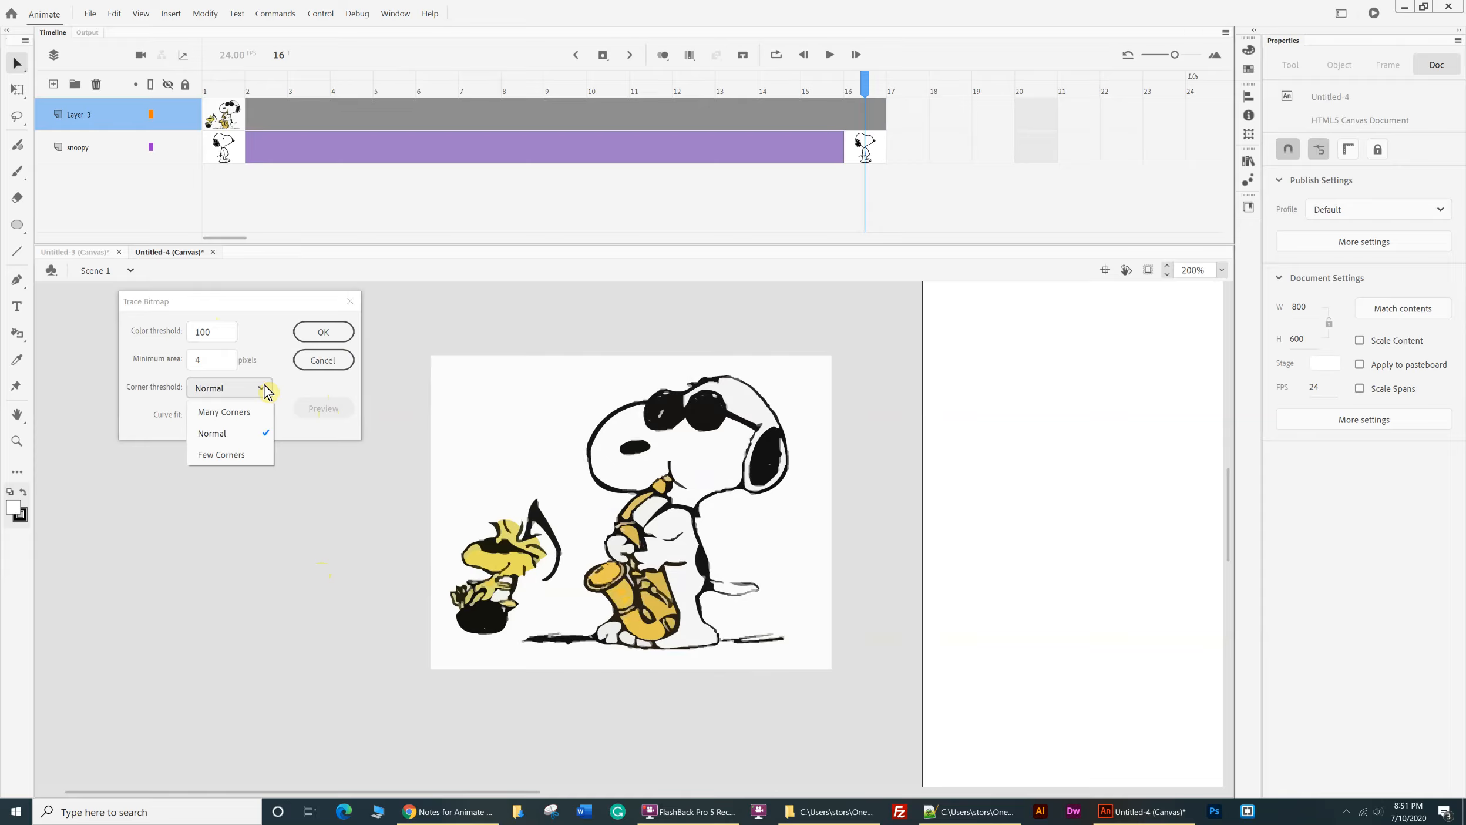
{"action": "left_click", "coordinate": [265, 388]}
{"action": "left_click", "coordinate": [265, 388]}
{"action": "left_click", "coordinate": [264, 388]}
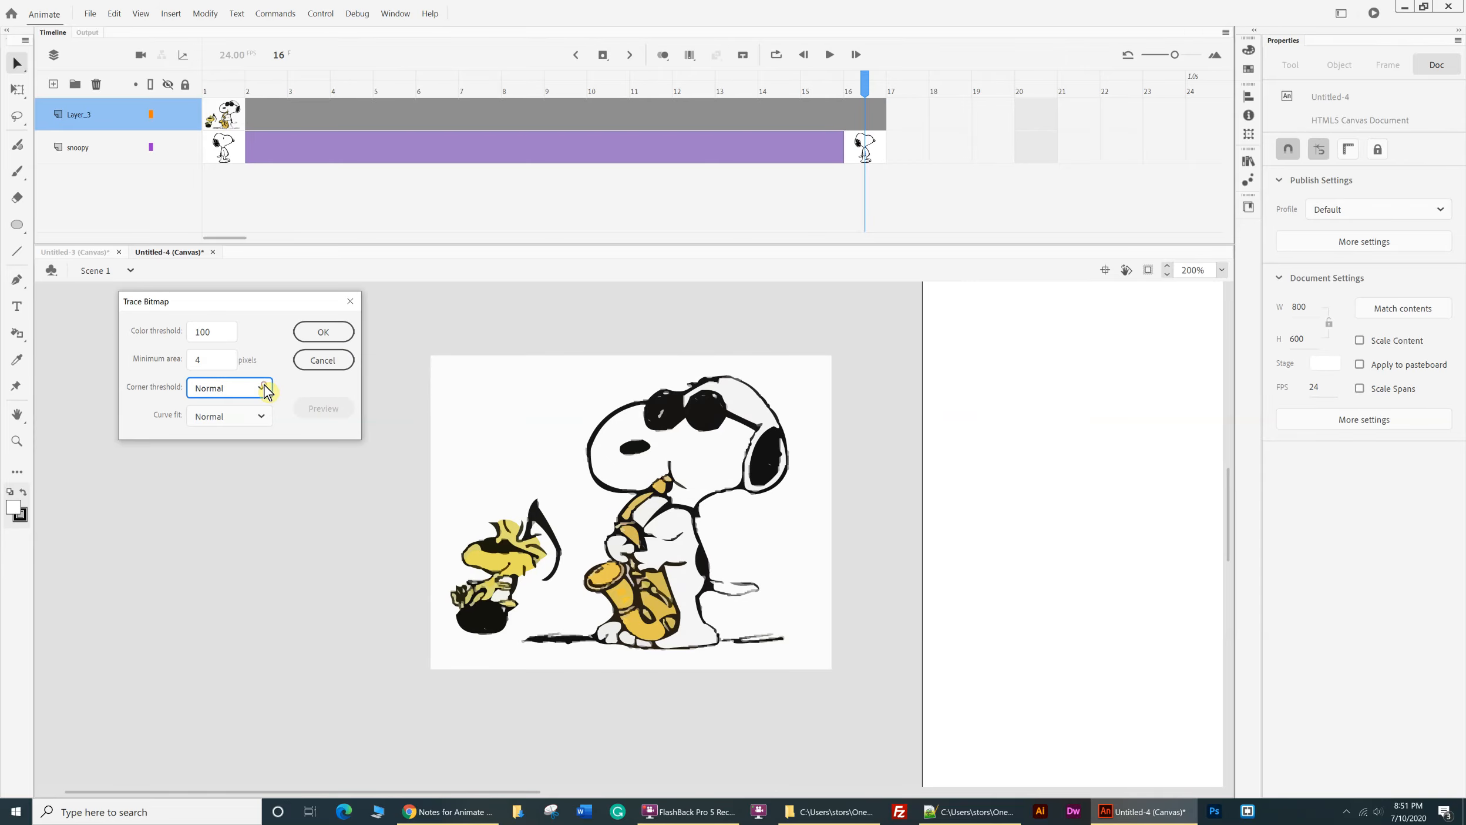
{"action": "left_click", "coordinate": [264, 417]}
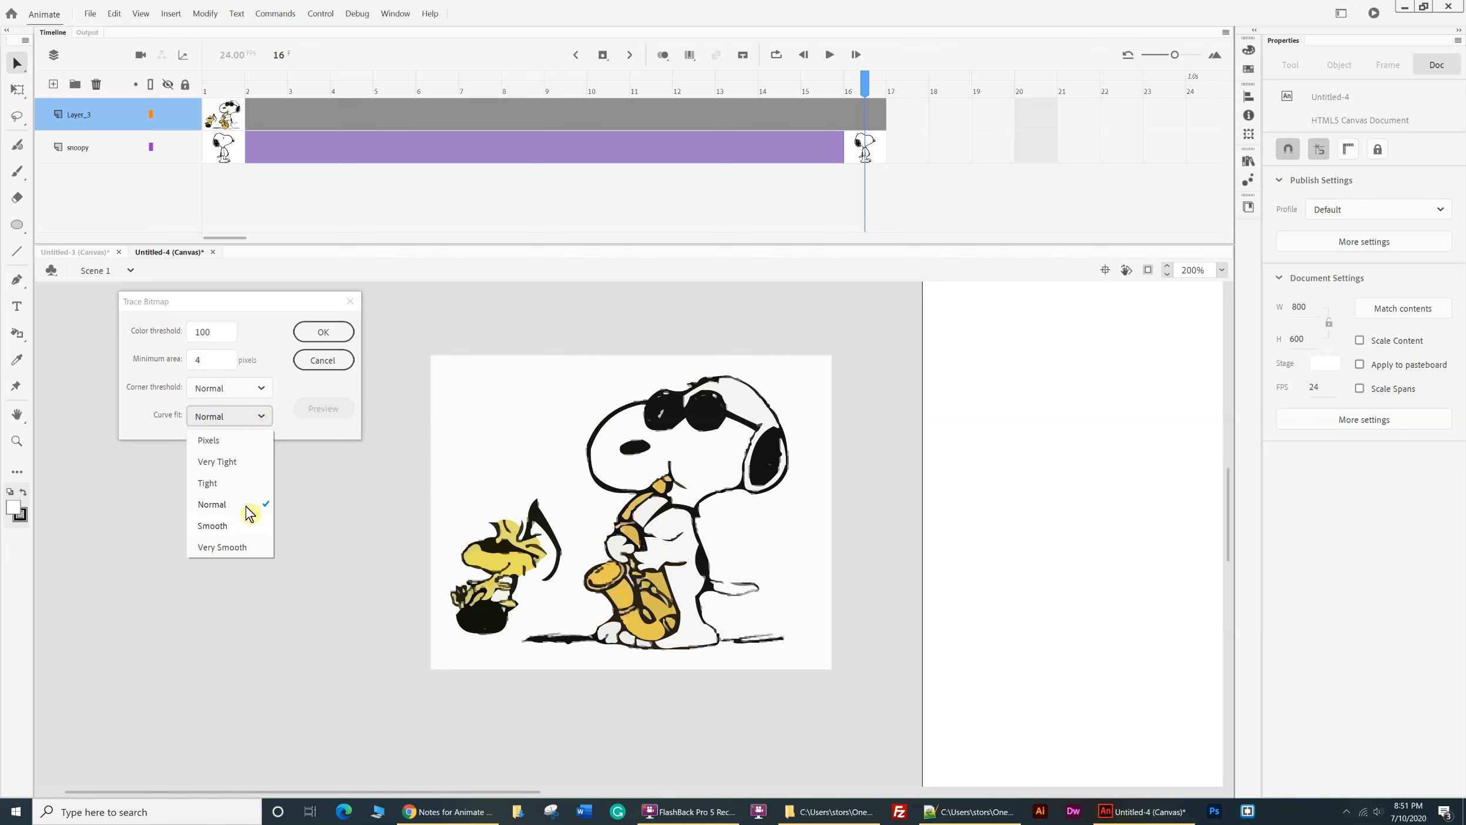
{"action": "left_click", "coordinate": [329, 332]}
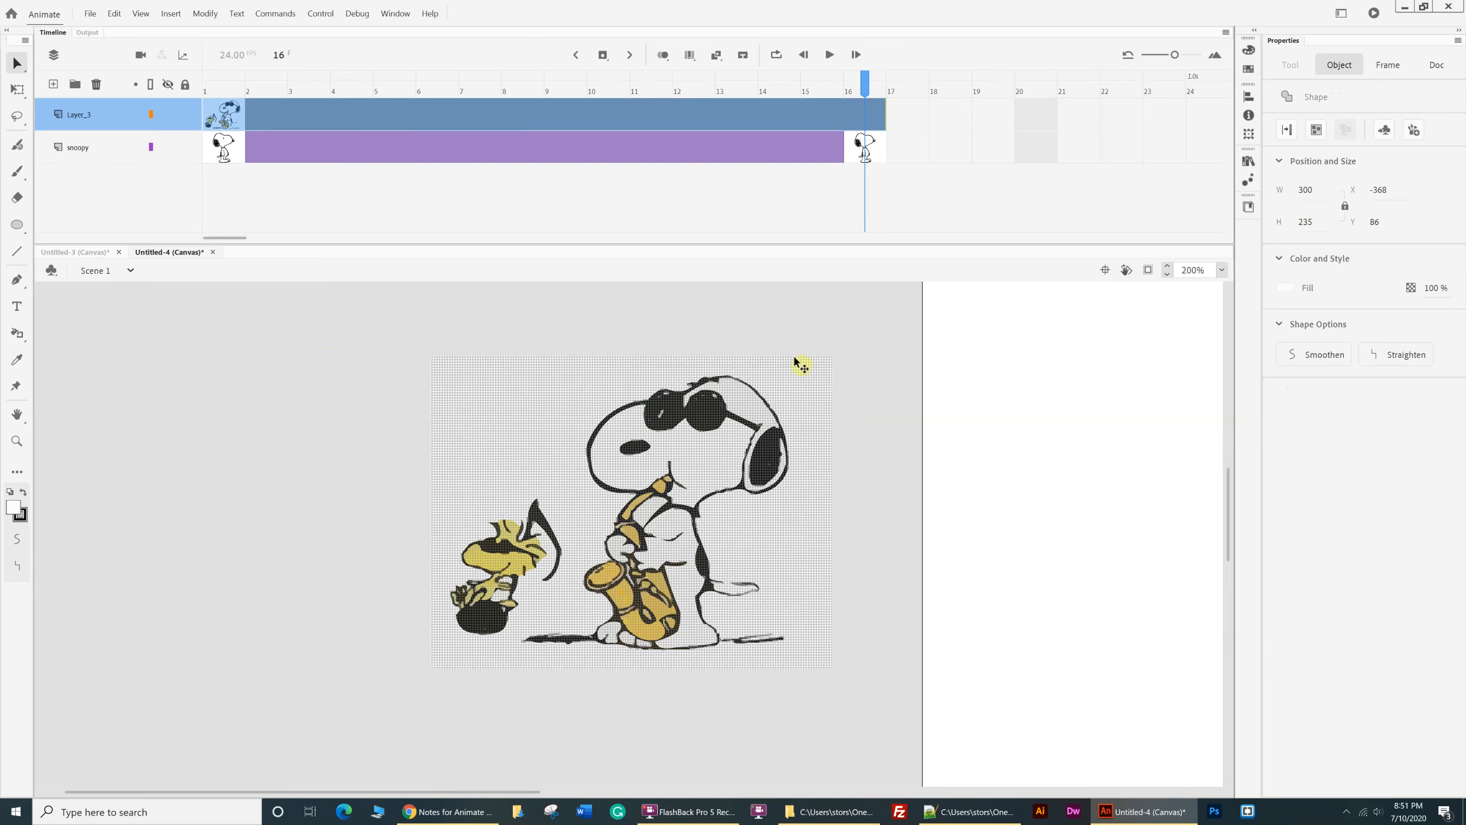
- Select only the white background shape of the traced image and delete it
{"action": "left_click", "coordinate": [296, 370]}
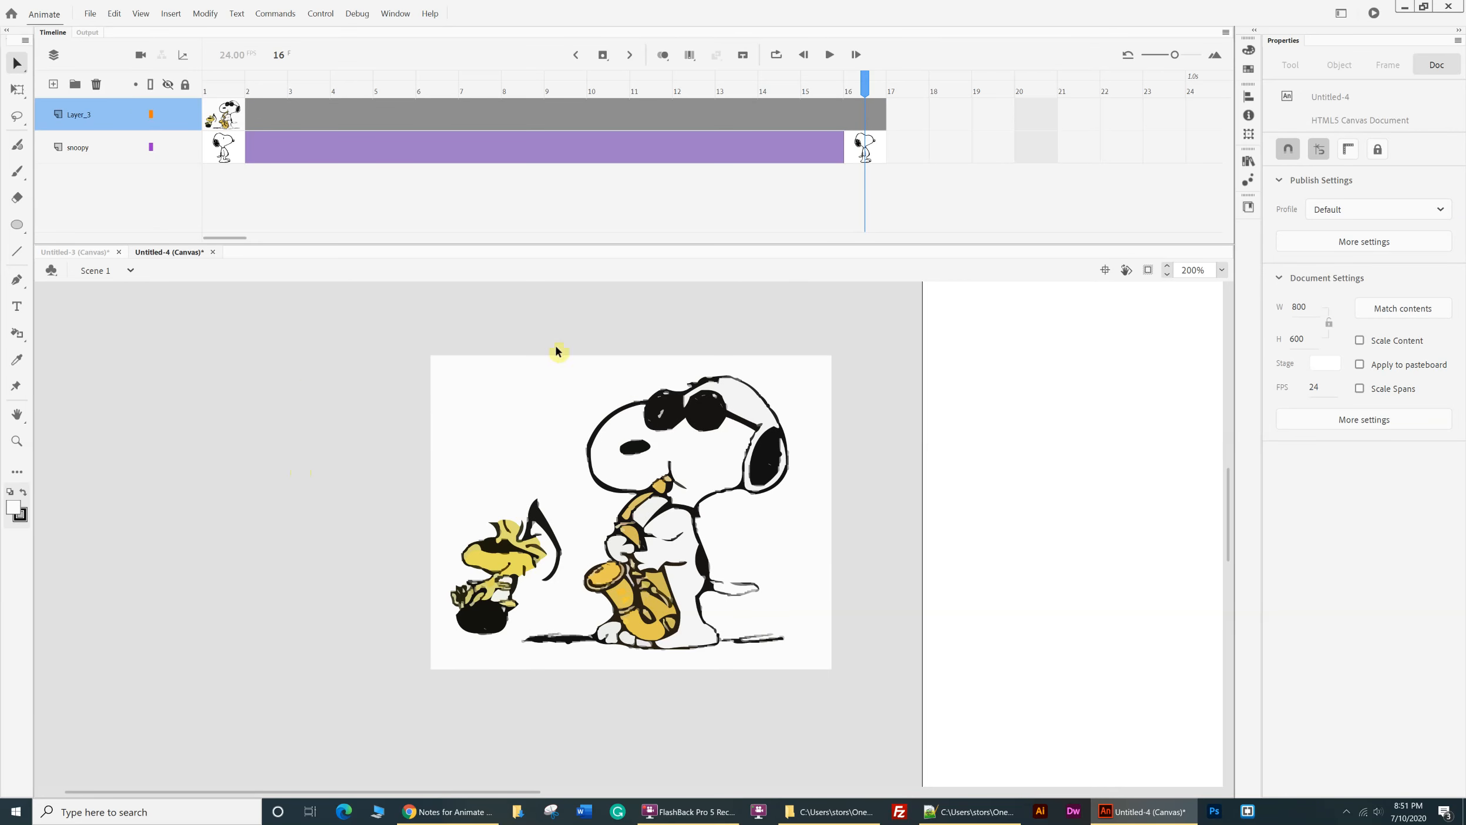
{"action": "left_click", "coordinate": [499, 392]}
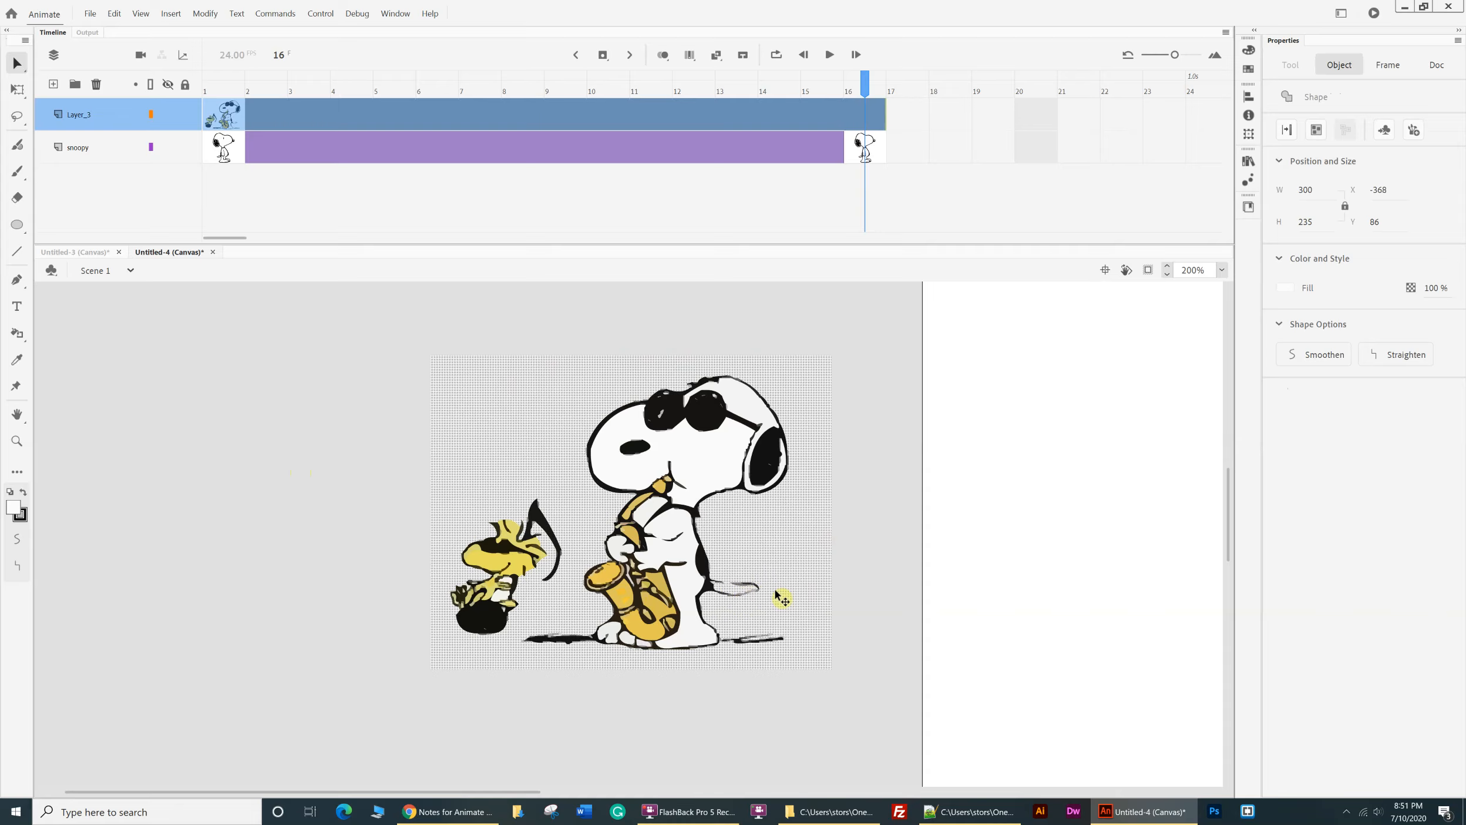
{"action": "left_click", "coordinate": [838, 537]}
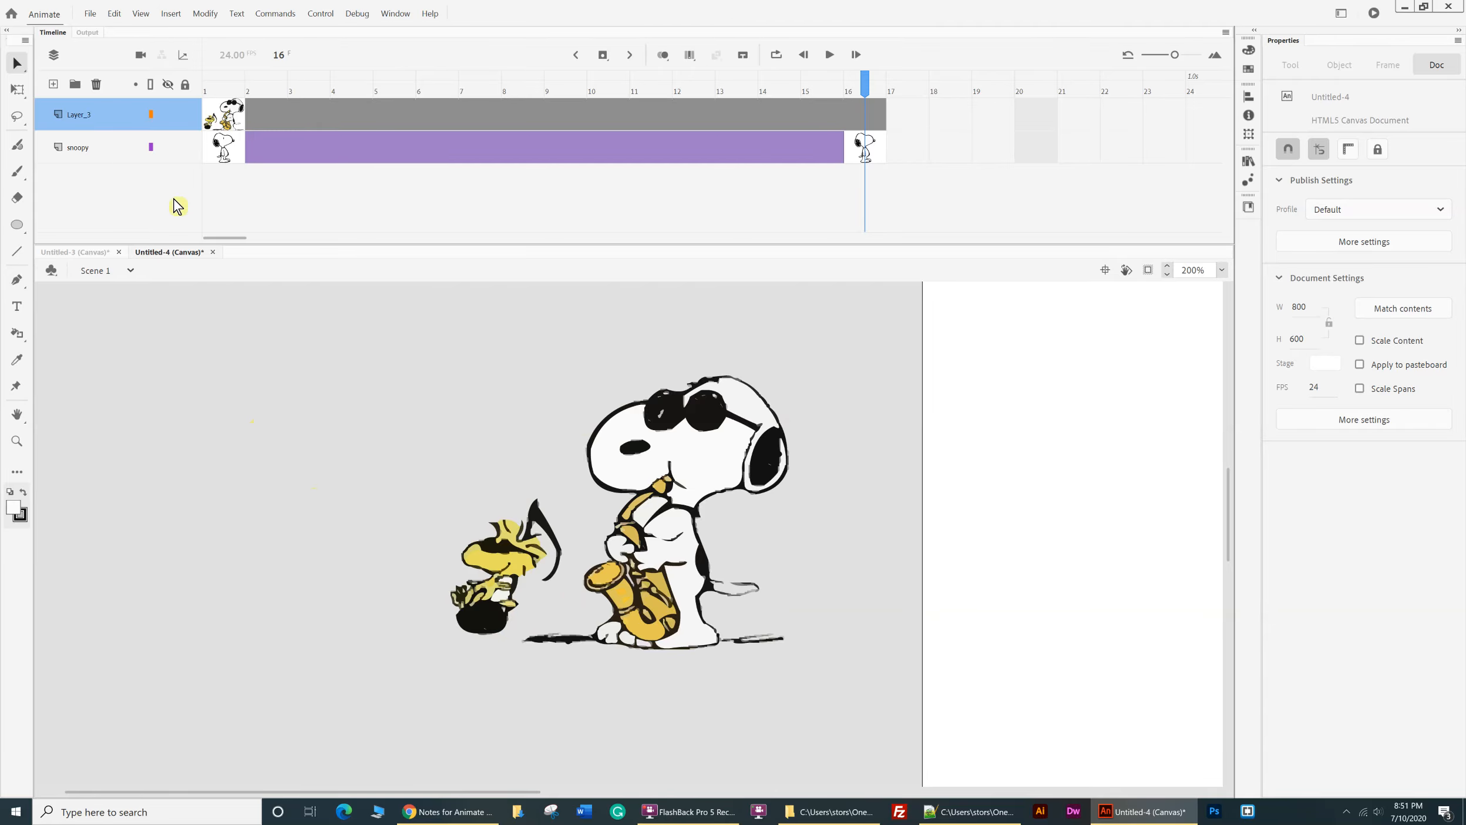
- Lasso the small yellow bird with its music note, remove it from Layer_3 and add a new layer above
{"action": "left_click", "coordinate": [16, 118]}
{"action": "left_click_drag", "start_coordinate": [428, 538], "coordinate": [519, 476]}
{"action": "mouse_move", "coordinate": [581, 530]}
{"action": "left_mouse_down"}
{"action": "mouse_move", "coordinate": [510, 652]}
{"action": "mouse_move", "coordinate": [470, 674]}
{"action": "mouse_move", "coordinate": [430, 662]}
{"action": "mouse_move", "coordinate": [420, 595]}
{"action": "mouse_move", "coordinate": [438, 520]}
{"action": "left_mouse_up"}
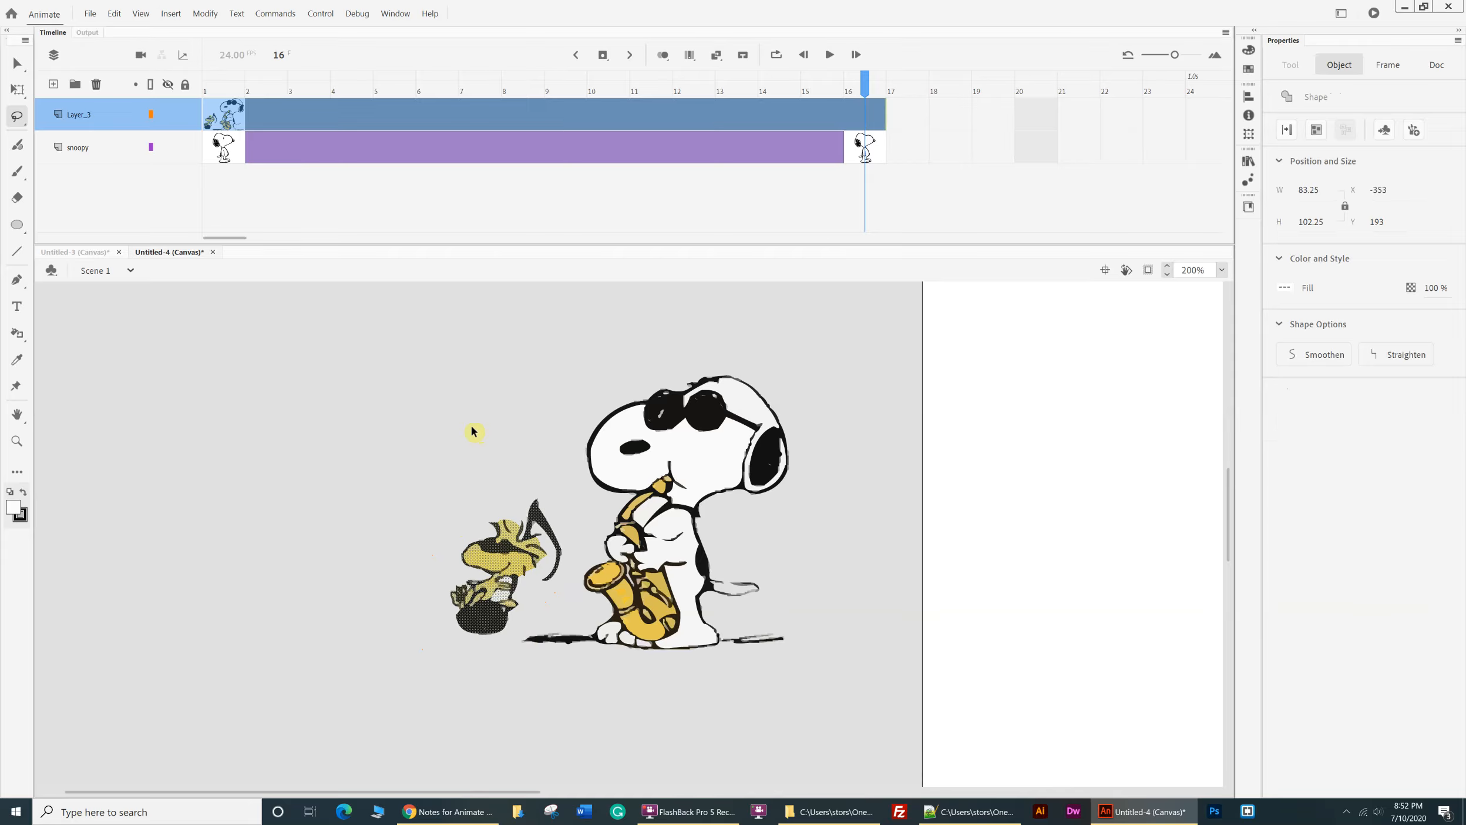
{"action": "key", "text": "Delete"}
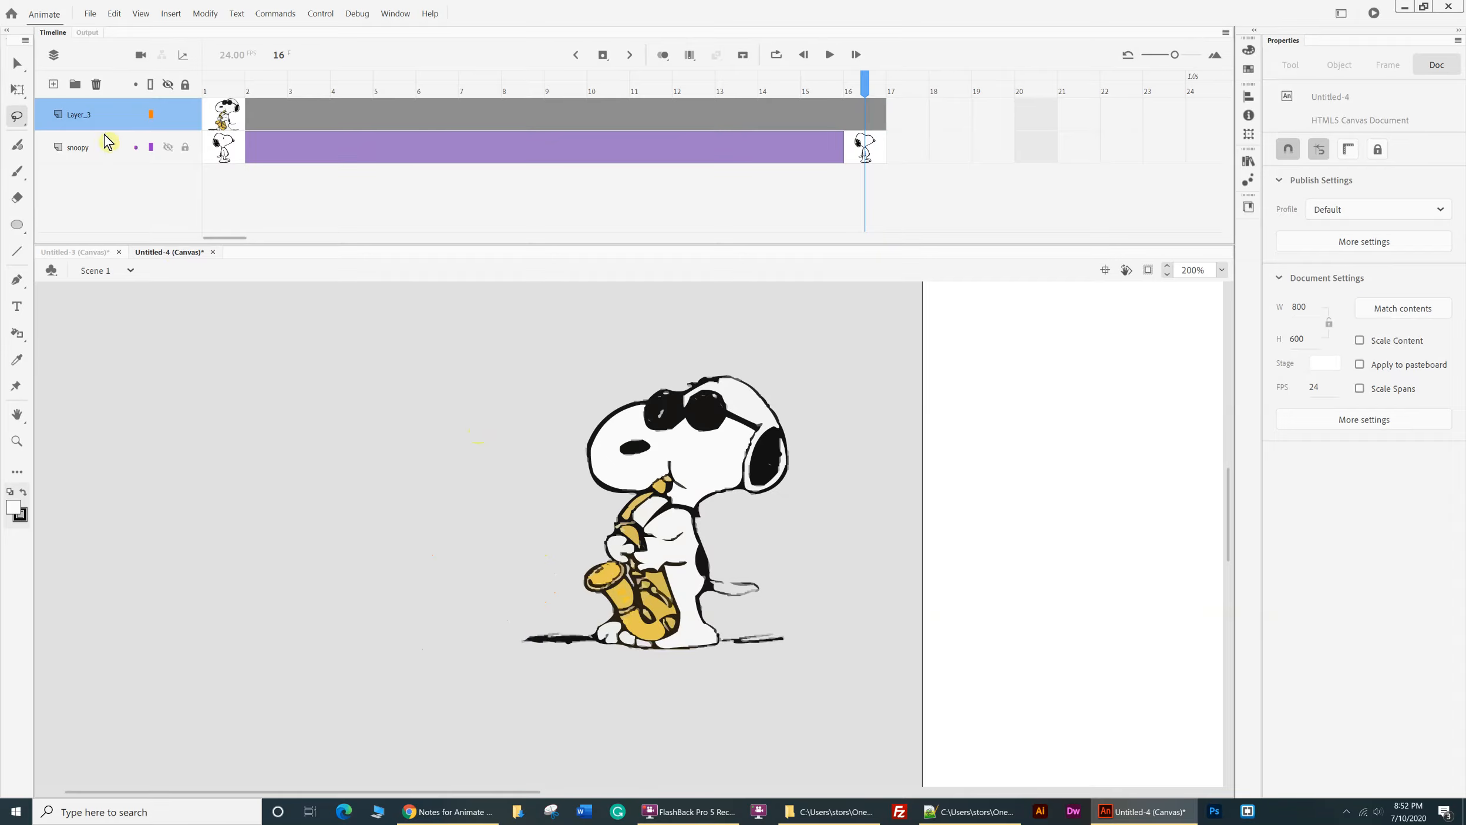
{"action": "left_click", "coordinate": [54, 88]}
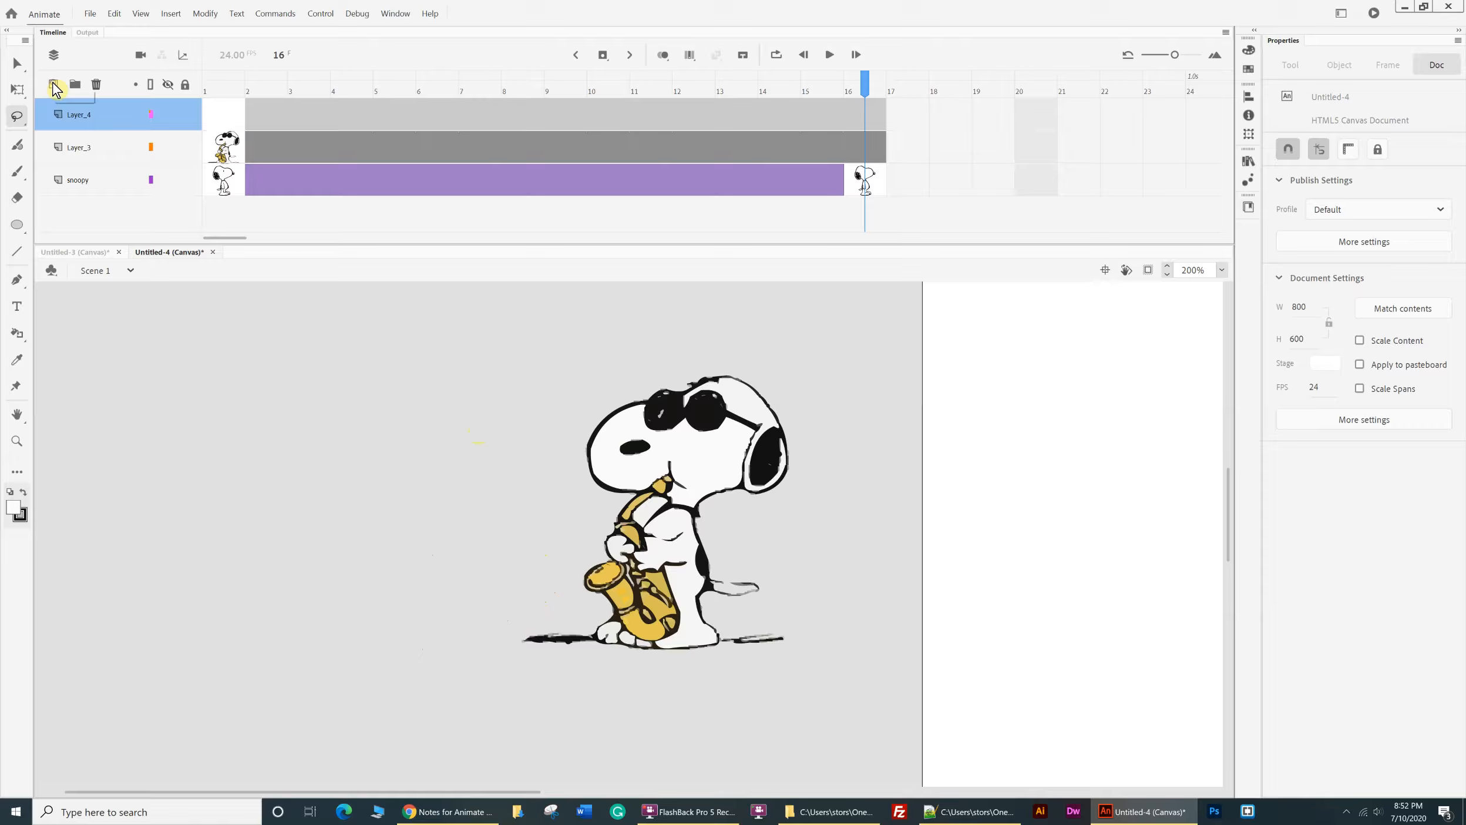
- Paste the cut yellow bird with its music note into frame 1 of Layer_4, centred in the view
{"action": "left_click", "coordinate": [212, 120]}
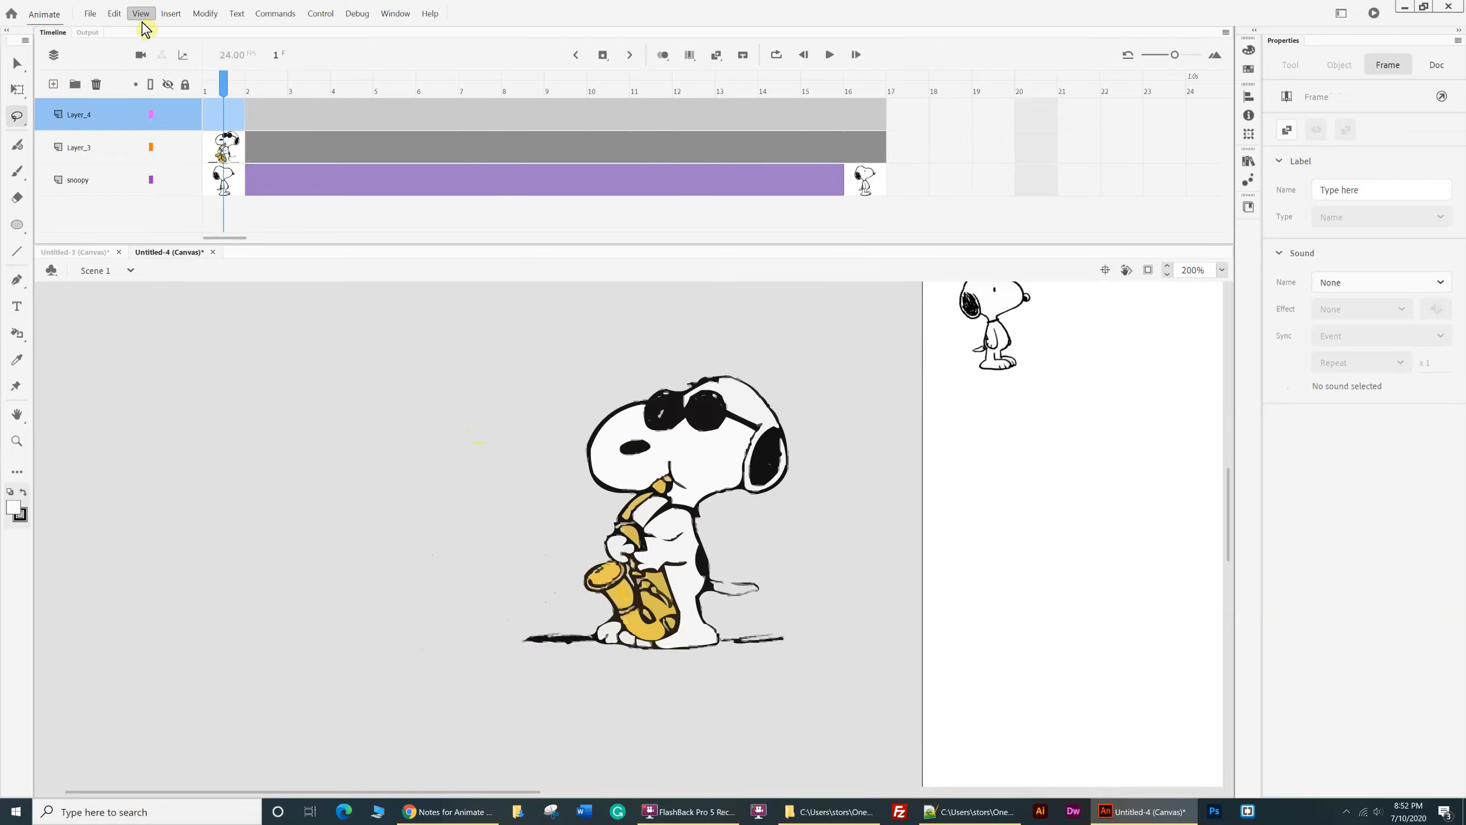
{"action": "left_click", "coordinate": [114, 15]}
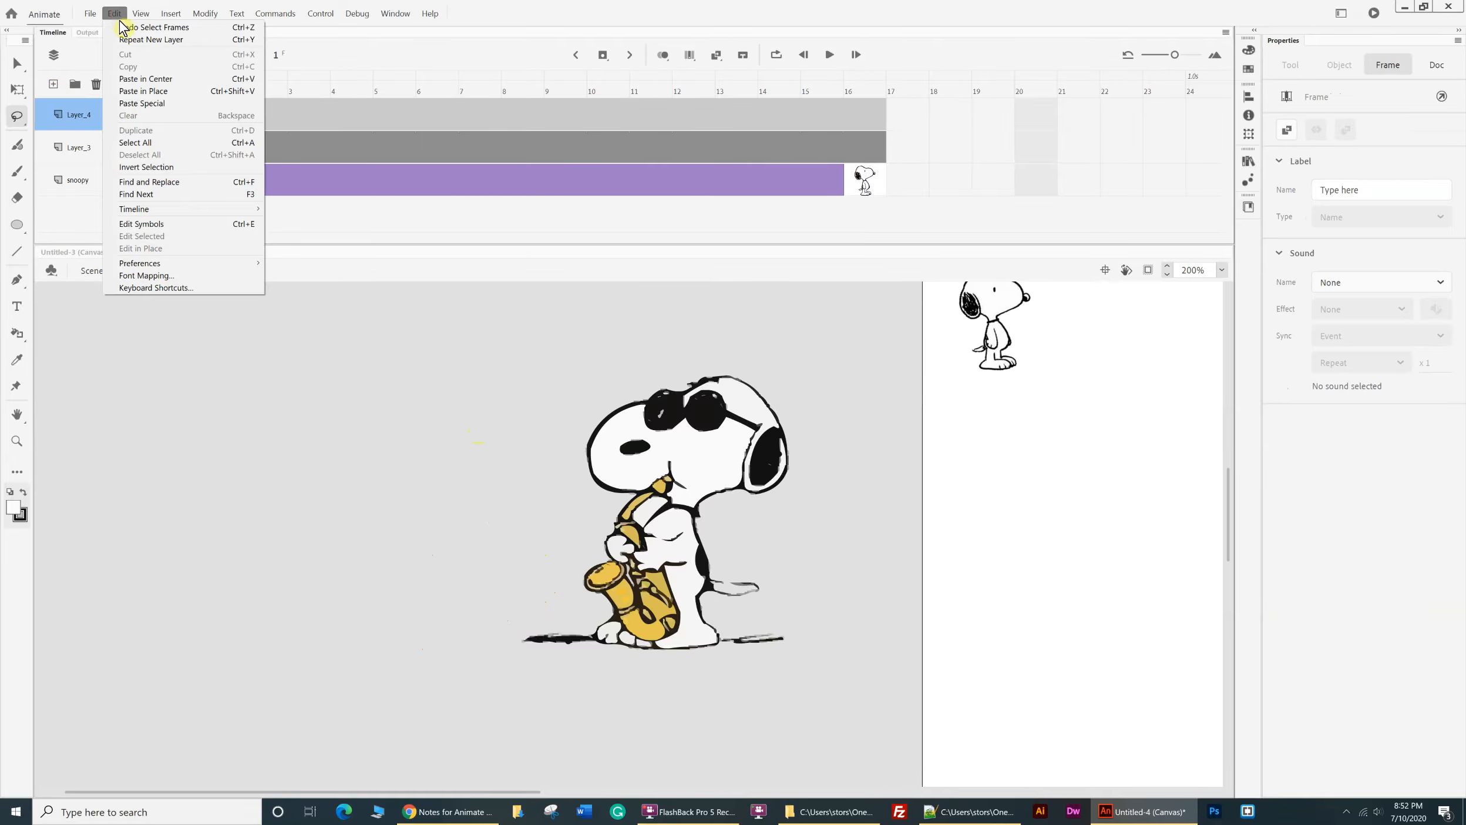
{"action": "left_click", "coordinate": [135, 79]}
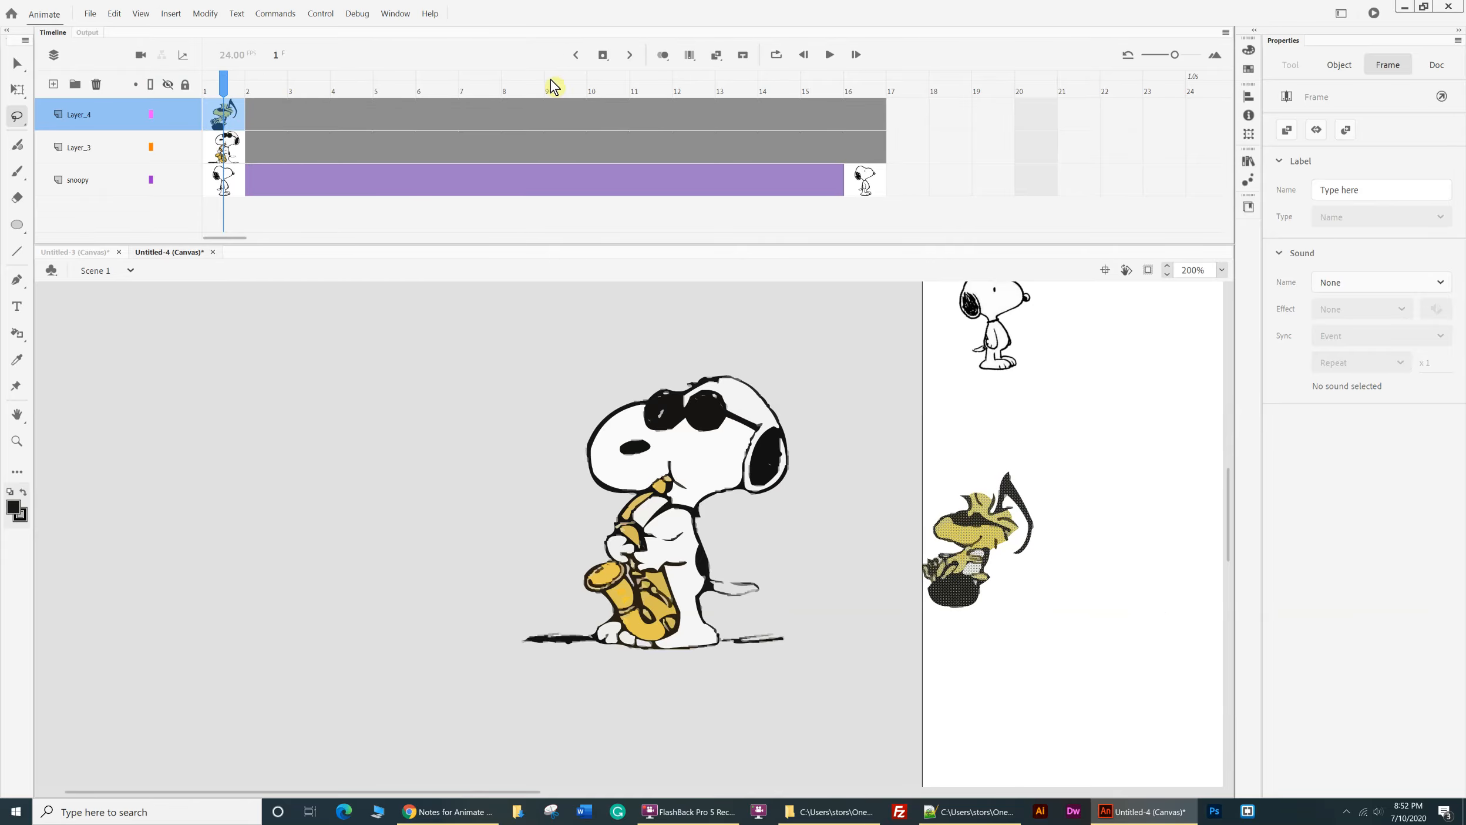
- Convert the pasted bird to a Graphic symbol named woodstock and move it to about X 56.5, Y 142
{"action": "left_click", "coordinate": [200, 15]}
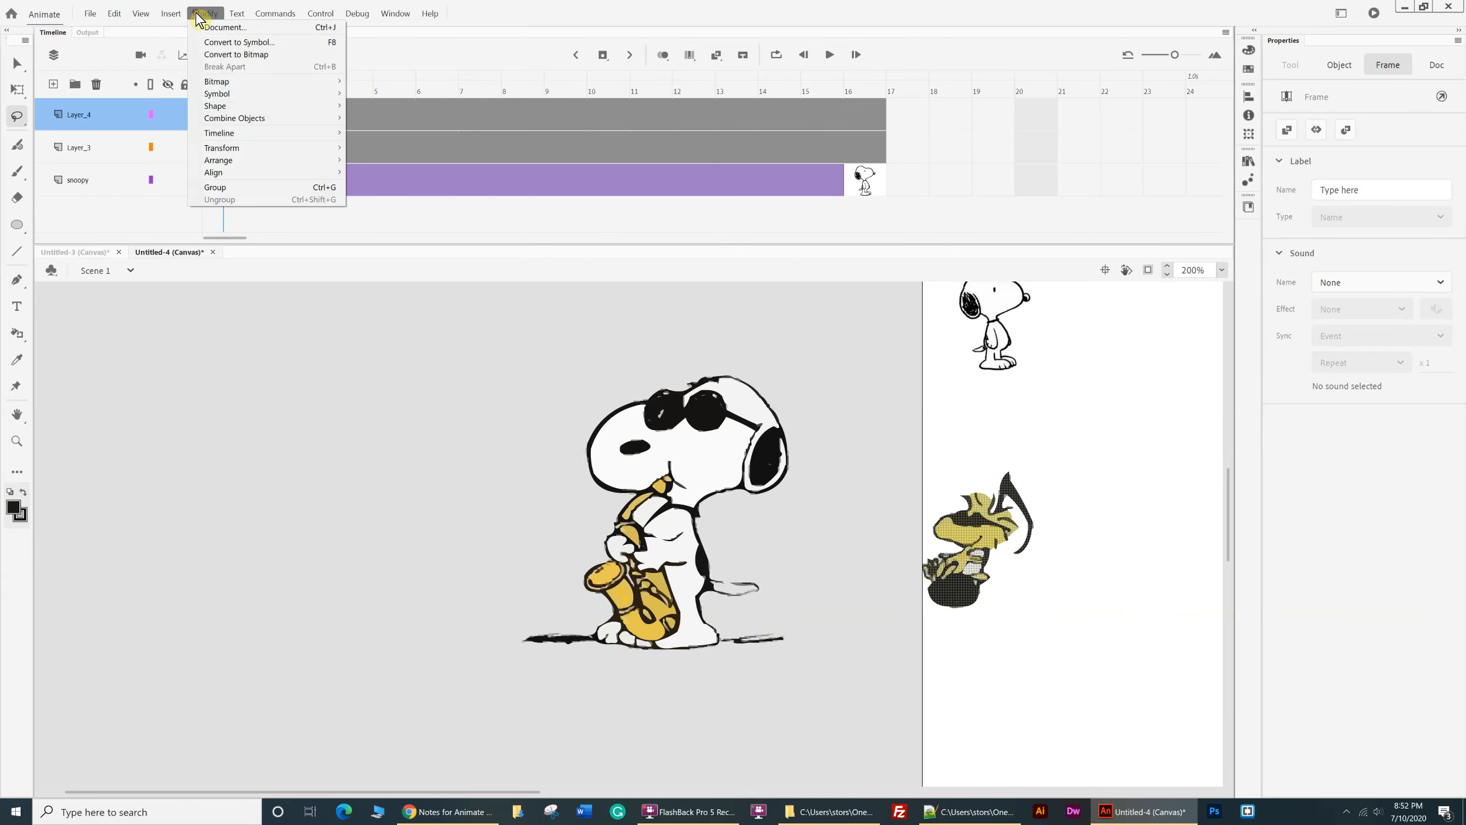
{"action": "left_click", "coordinate": [209, 43]}
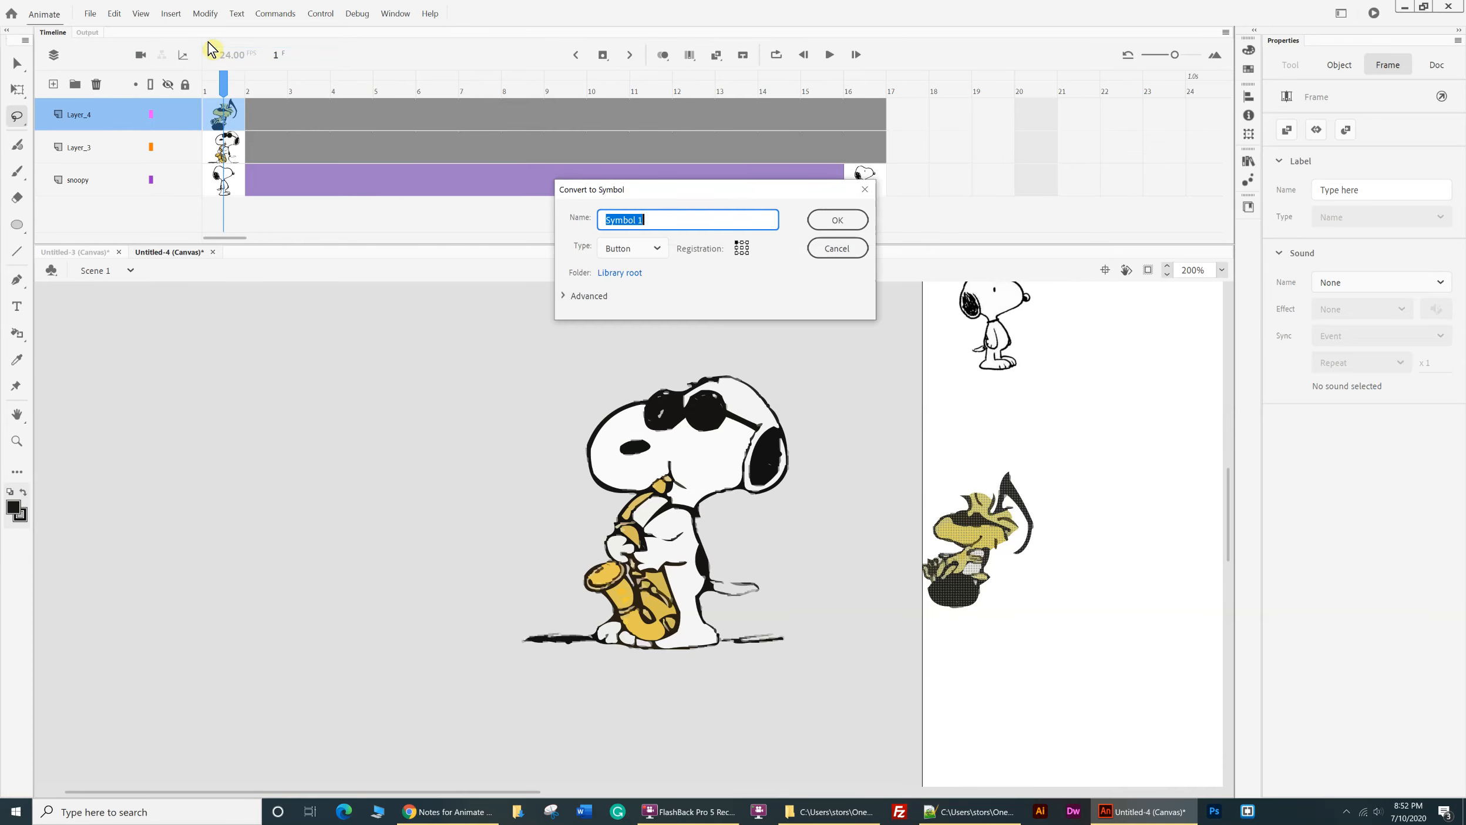
{"action": "left_click", "coordinate": [654, 249]}
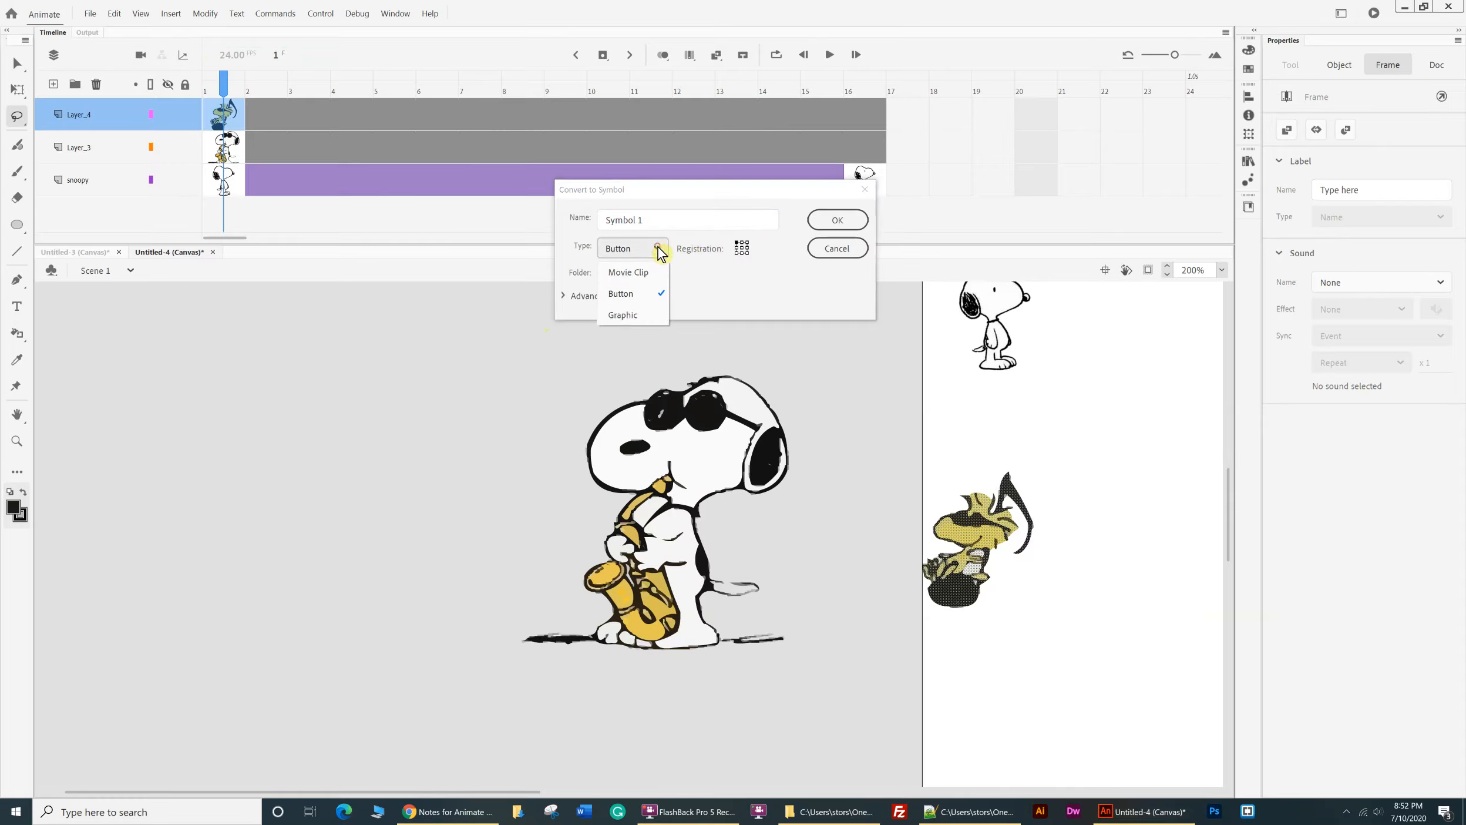
{"action": "left_click", "coordinate": [642, 317]}
{"action": "left_click", "coordinate": [653, 218]}
{"action": "left_click_drag", "start_coordinate": [652, 216], "coordinate": [534, 210]}
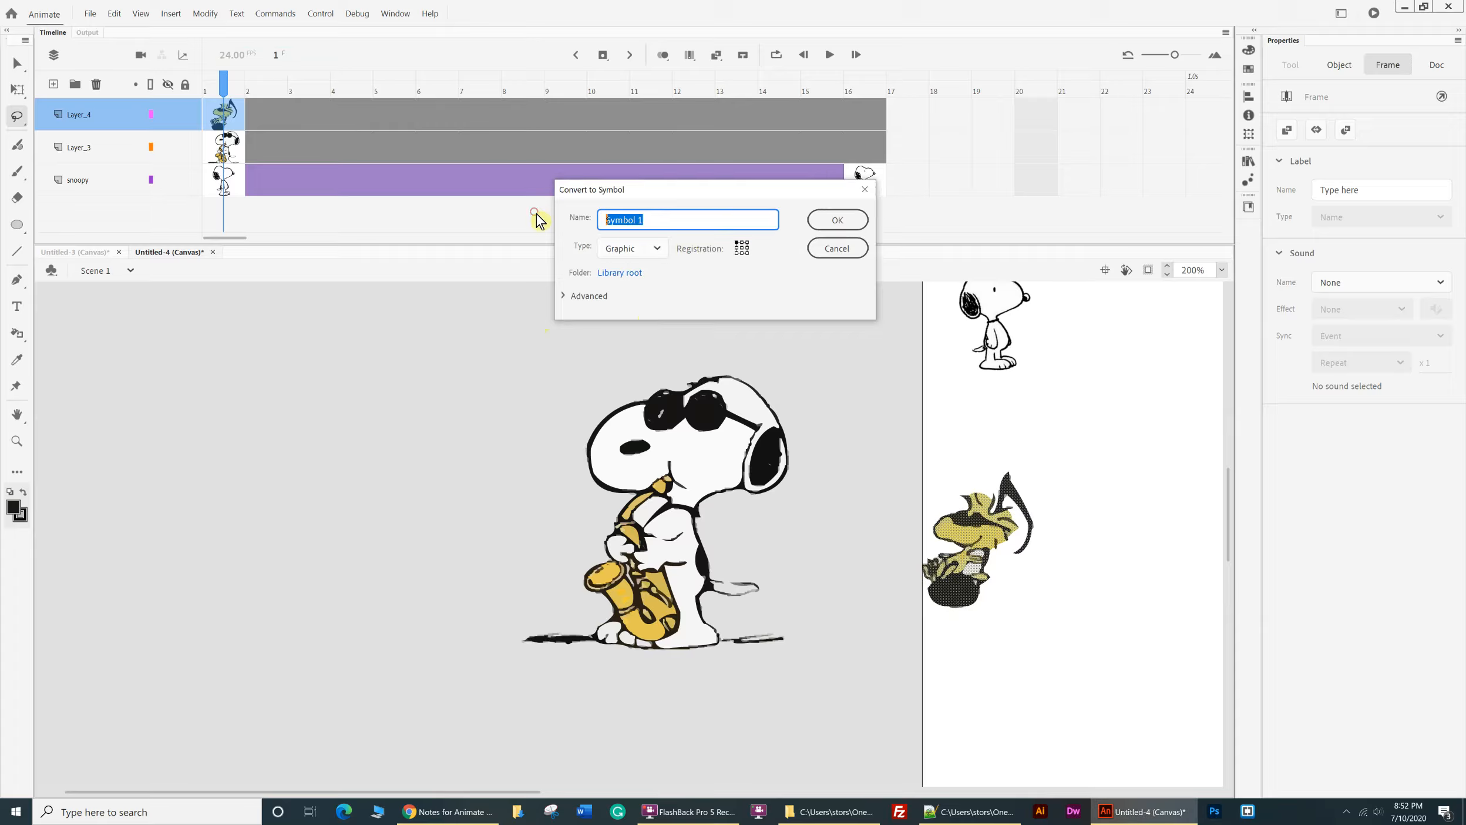
{"action": "type", "text": "woodstock"}
{"action": "left_click", "coordinate": [855, 221]}
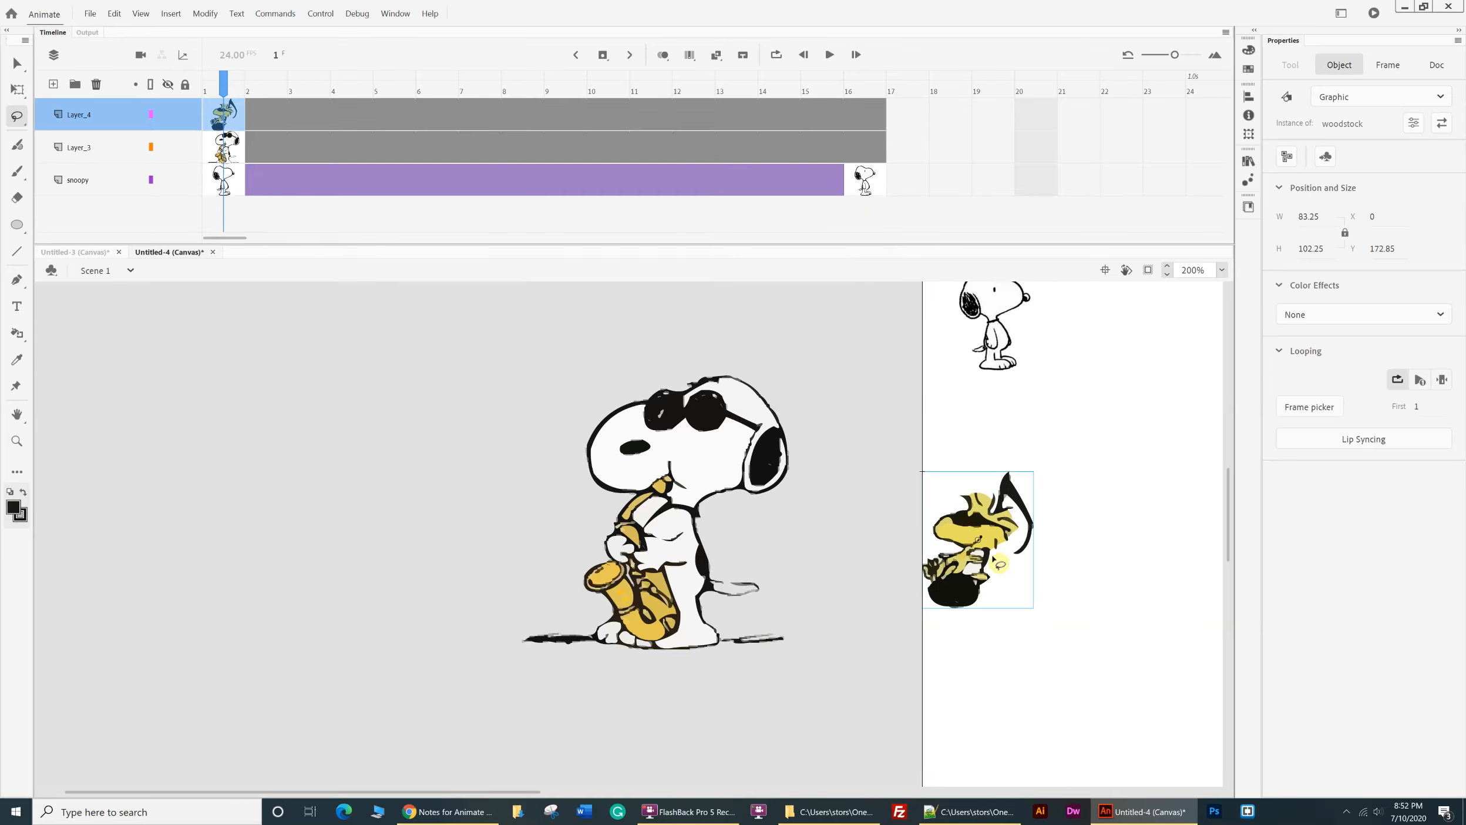
{"action": "left_click_drag", "start_coordinate": [1023, 538], "coordinate": [1075, 516]}
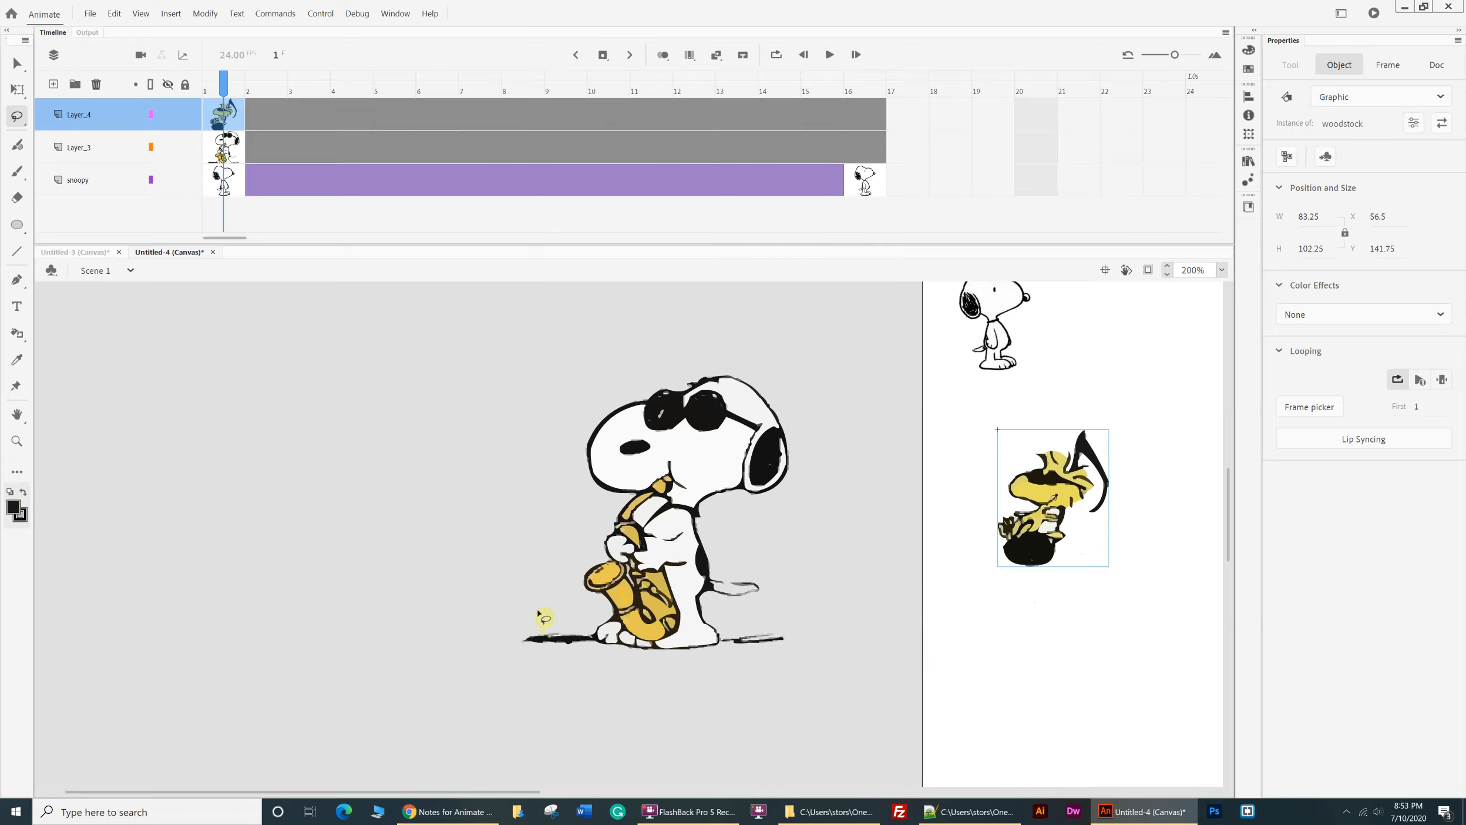
- Lasso and delete the ground lines on both sides of saxophone Snoopy's feet, then erase the leftover bit at the toes
{"action": "mouse_move", "coordinate": [536, 611]}
{"action": "left_mouse_down"}
{"action": "mouse_move", "coordinate": [519, 651]}
{"action": "mouse_move", "coordinate": [536, 662]}
{"action": "mouse_move", "coordinate": [581, 660]}
{"action": "mouse_move", "coordinate": [581, 615]}
{"action": "mouse_move", "coordinate": [534, 609]}
{"action": "left_mouse_up"}
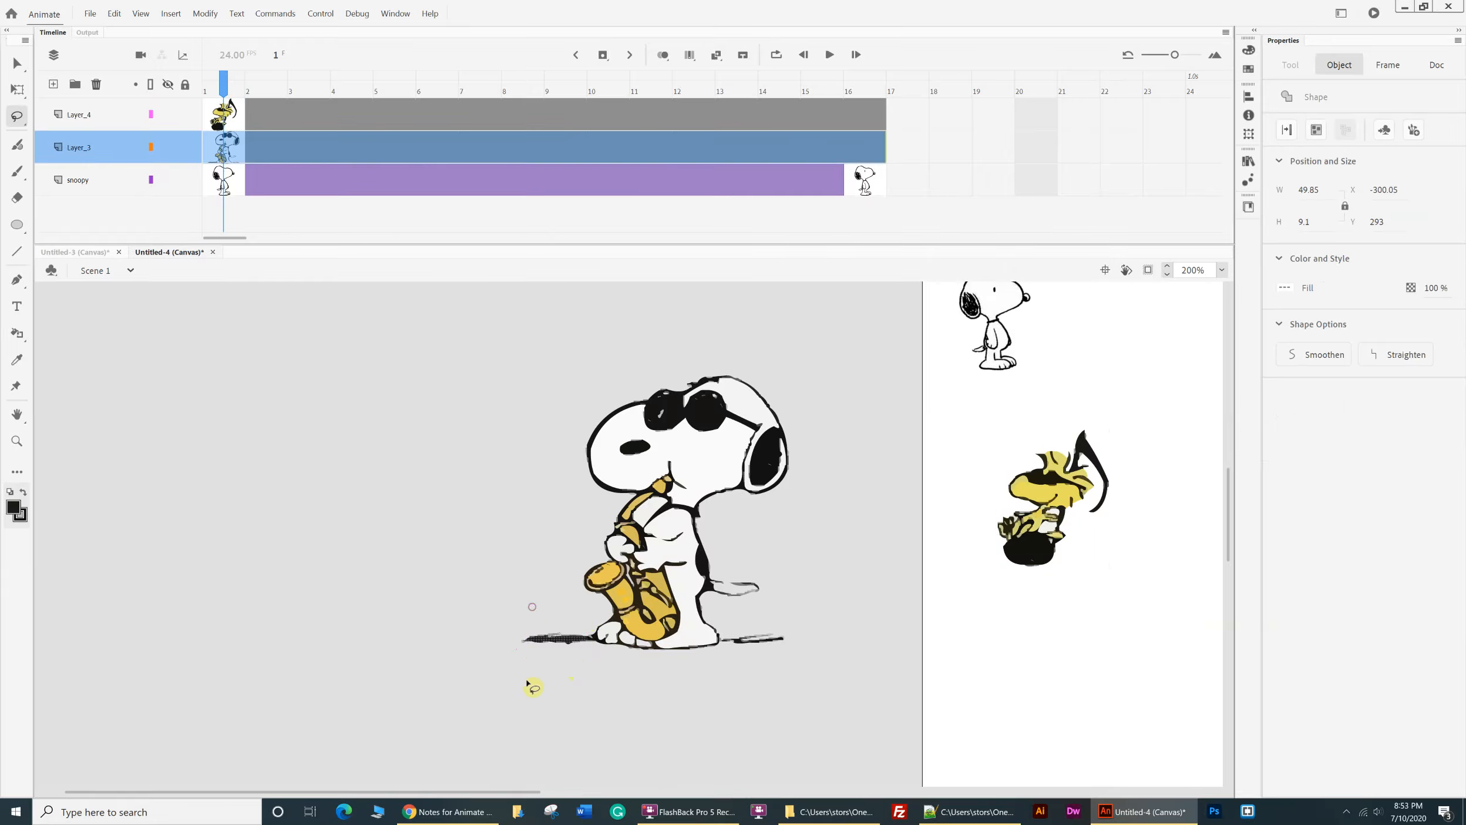
{"action": "key", "text": "Delete"}
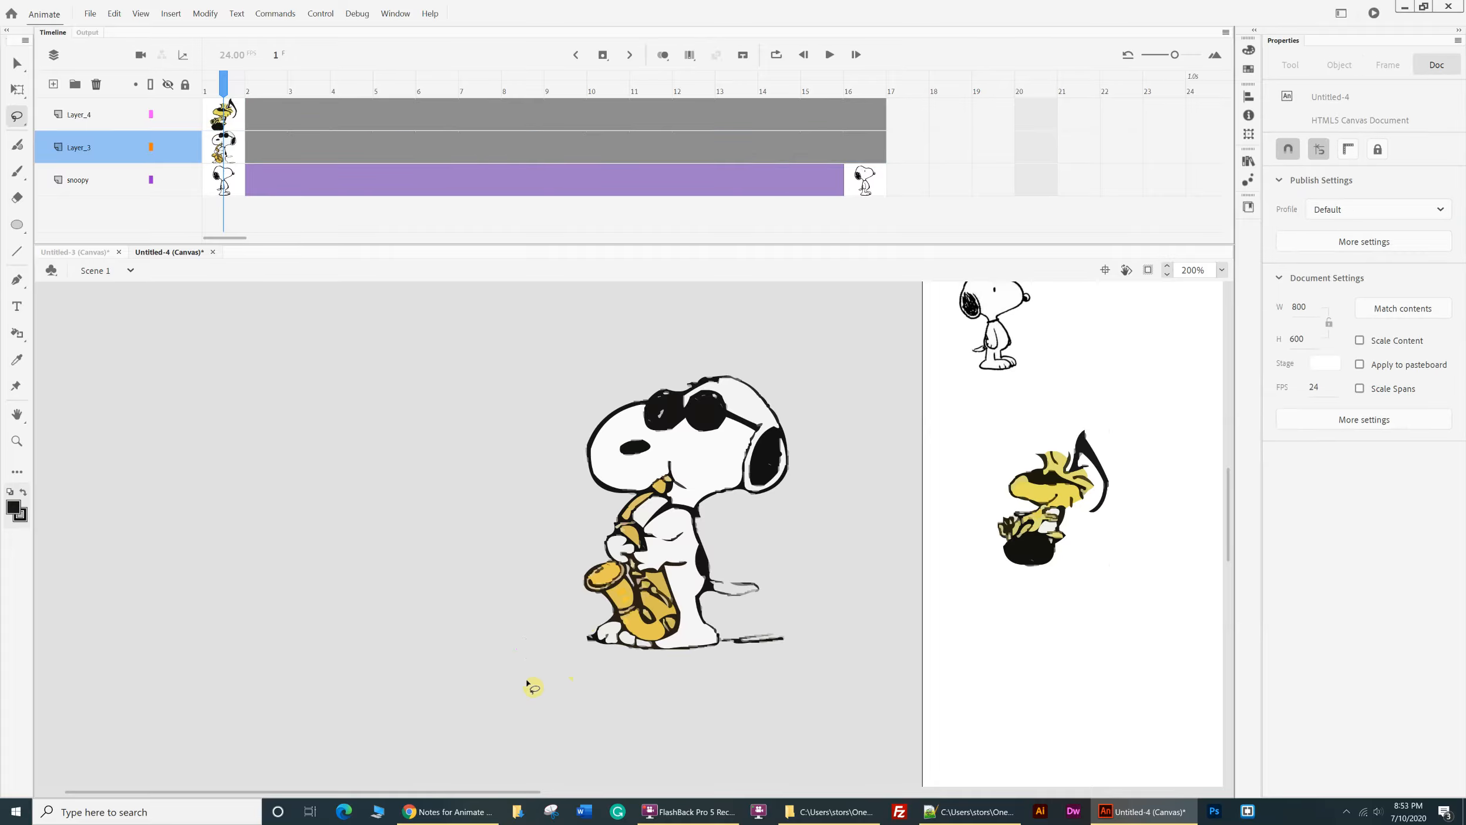
{"action": "mouse_move", "coordinate": [720, 624]}
{"action": "left_mouse_down"}
{"action": "mouse_move", "coordinate": [785, 645]}
{"action": "mouse_move", "coordinate": [763, 628]}
{"action": "mouse_move", "coordinate": [707, 640]}
{"action": "mouse_move", "coordinate": [728, 642]}
{"action": "mouse_move", "coordinate": [724, 624]}
{"action": "mouse_move", "coordinate": [726, 651]}
{"action": "mouse_move", "coordinate": [768, 660]}
{"action": "mouse_move", "coordinate": [794, 643]}
{"action": "mouse_move", "coordinate": [773, 620]}
{"action": "mouse_move", "coordinate": [728, 639]}
{"action": "left_mouse_up"}
{"action": "left_click", "coordinate": [797, 676]}
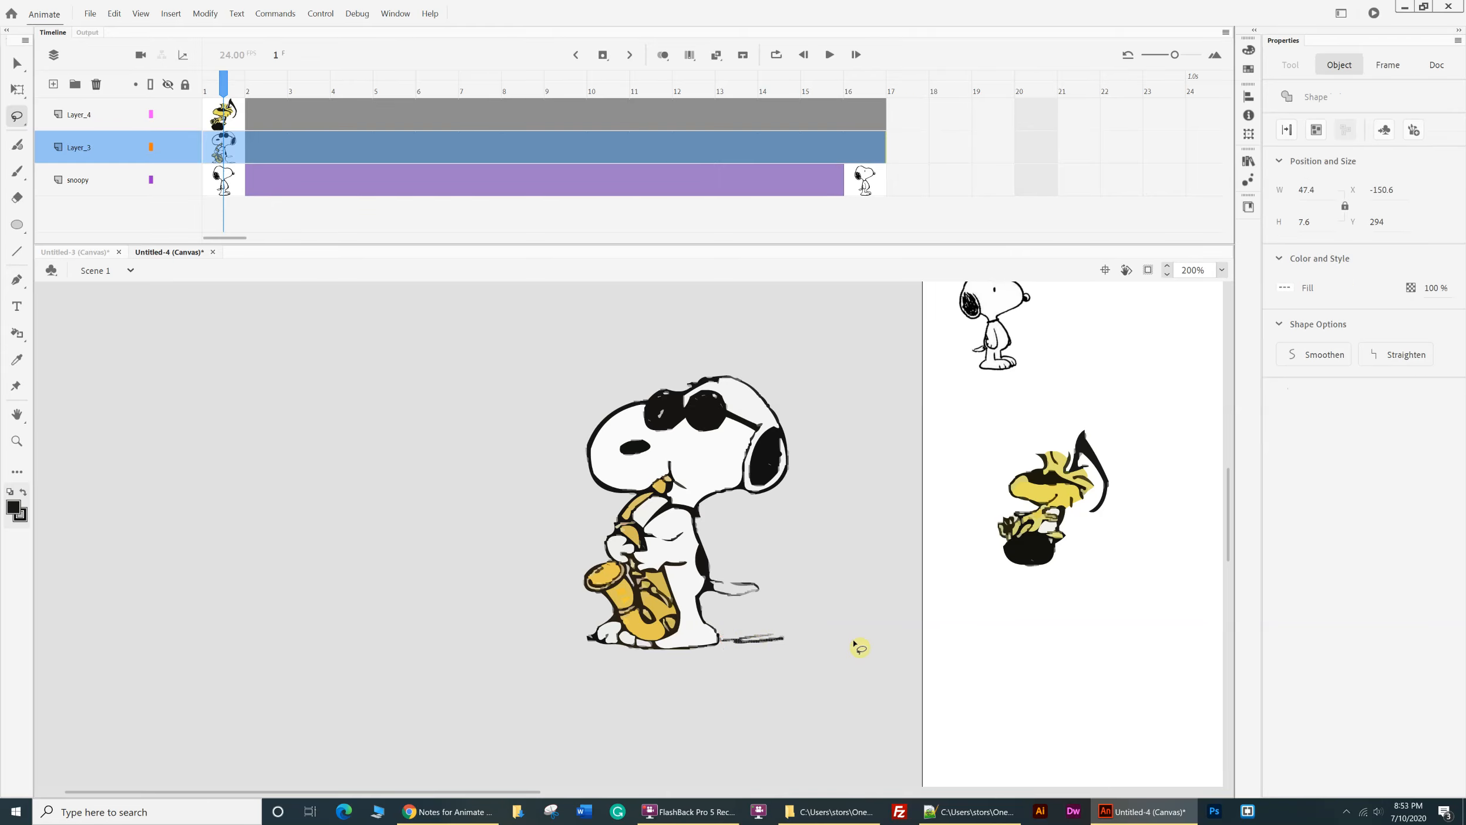
{"action": "key", "text": "Delete"}
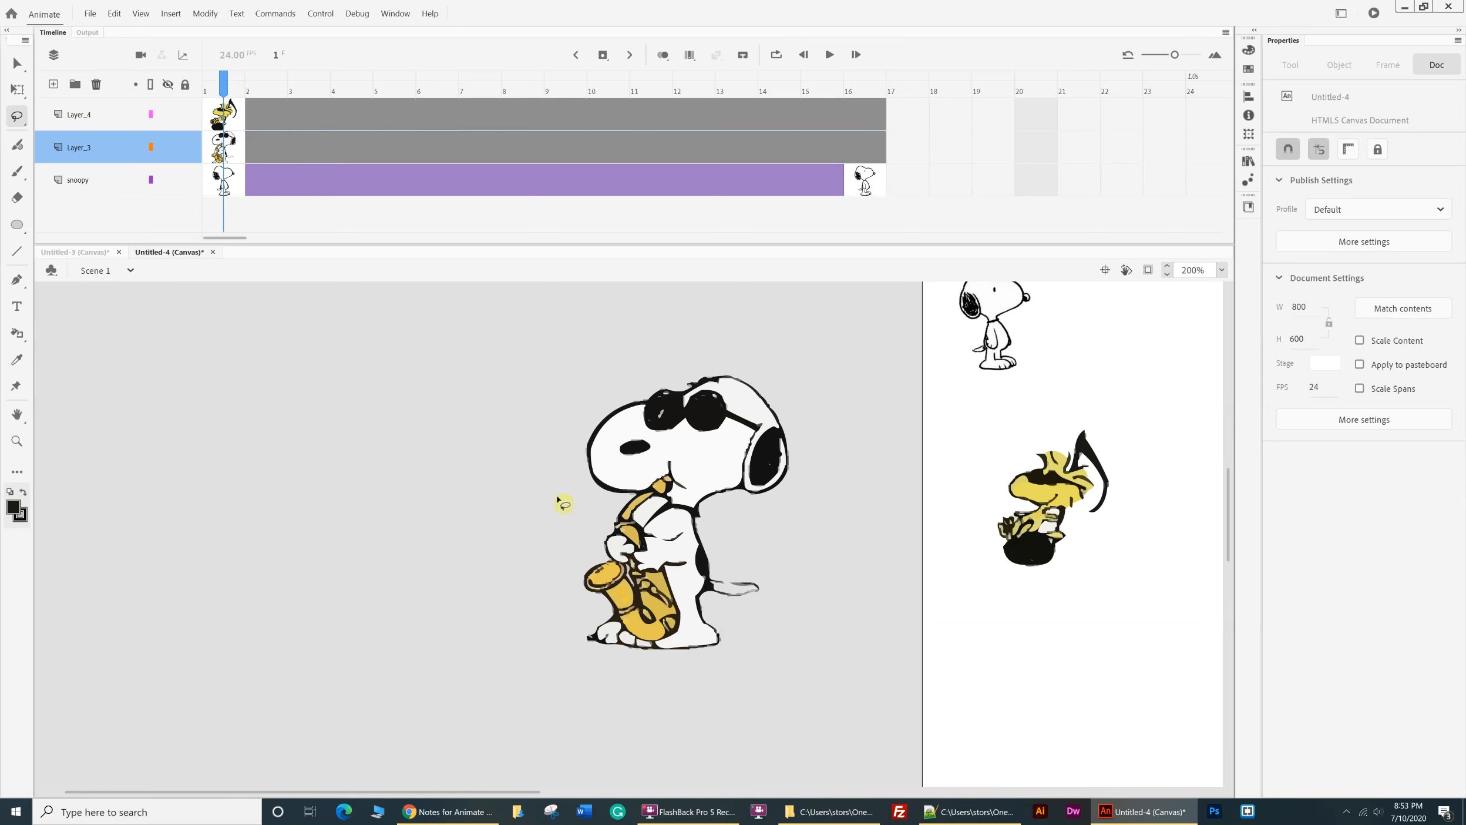
{"action": "left_click", "coordinate": [17, 198]}
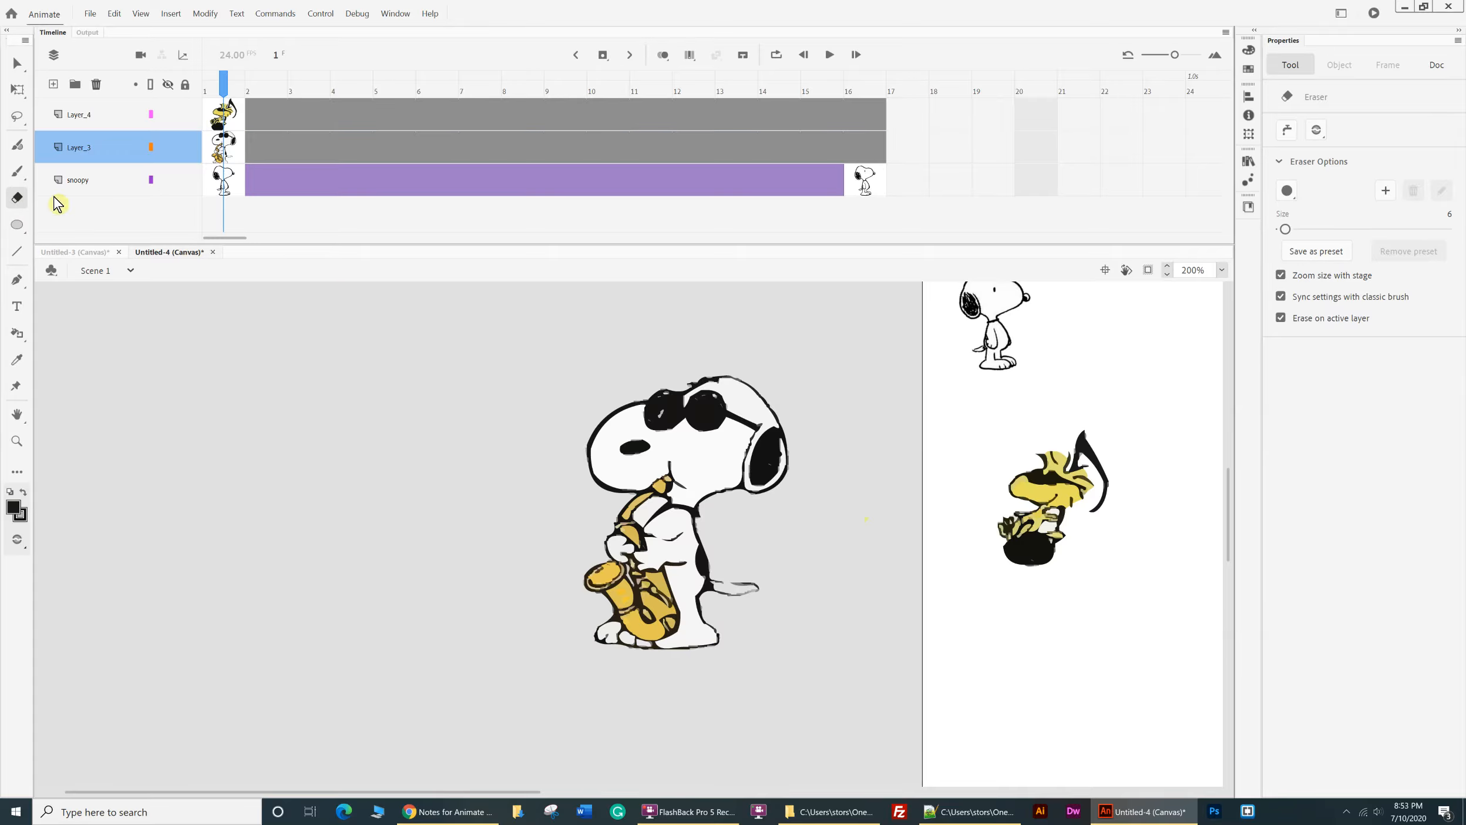
- Try to outline saxophone Snoopy's tail in black with the Classic Brush at size 6
{"action": "left_click", "coordinate": [16, 172]}
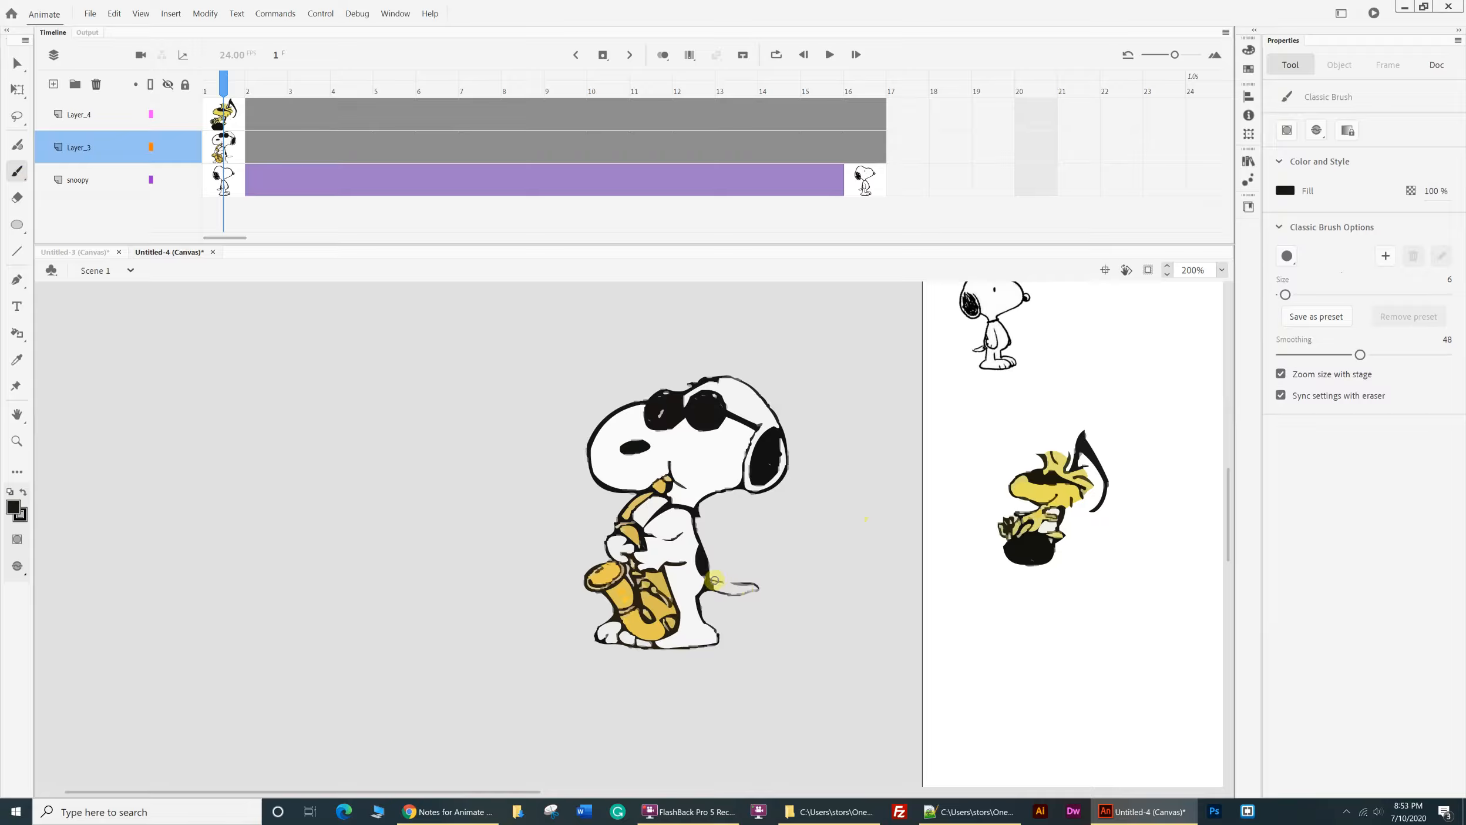
{"action": "mouse_move", "coordinate": [714, 580]}
{"action": "left_mouse_down"}
{"action": "mouse_move", "coordinate": [754, 588]}
{"action": "mouse_move", "coordinate": [694, 594]}
{"action": "left_mouse_up"}
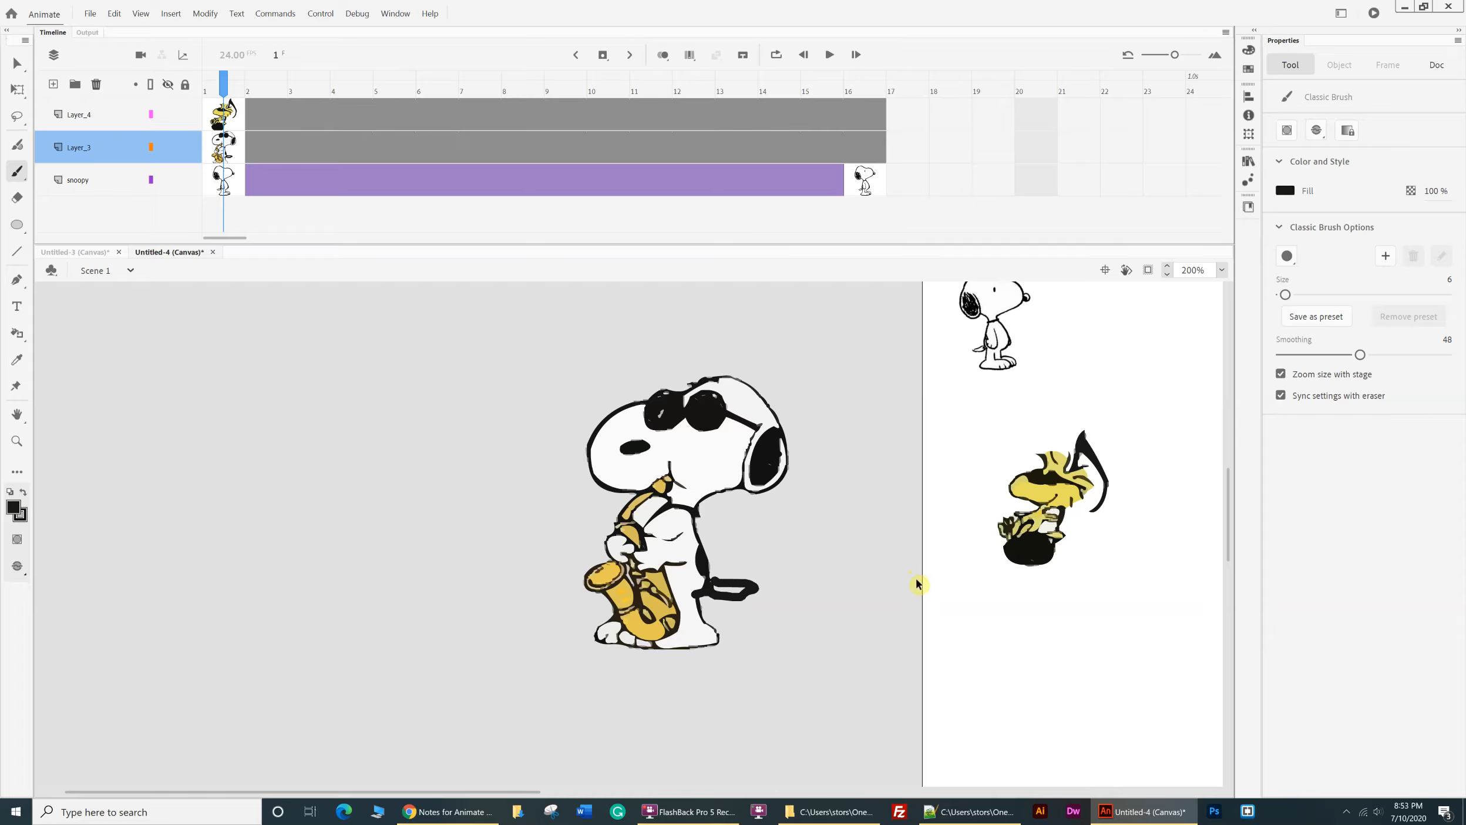
{"action": "key", "text": "ctrl+z"}
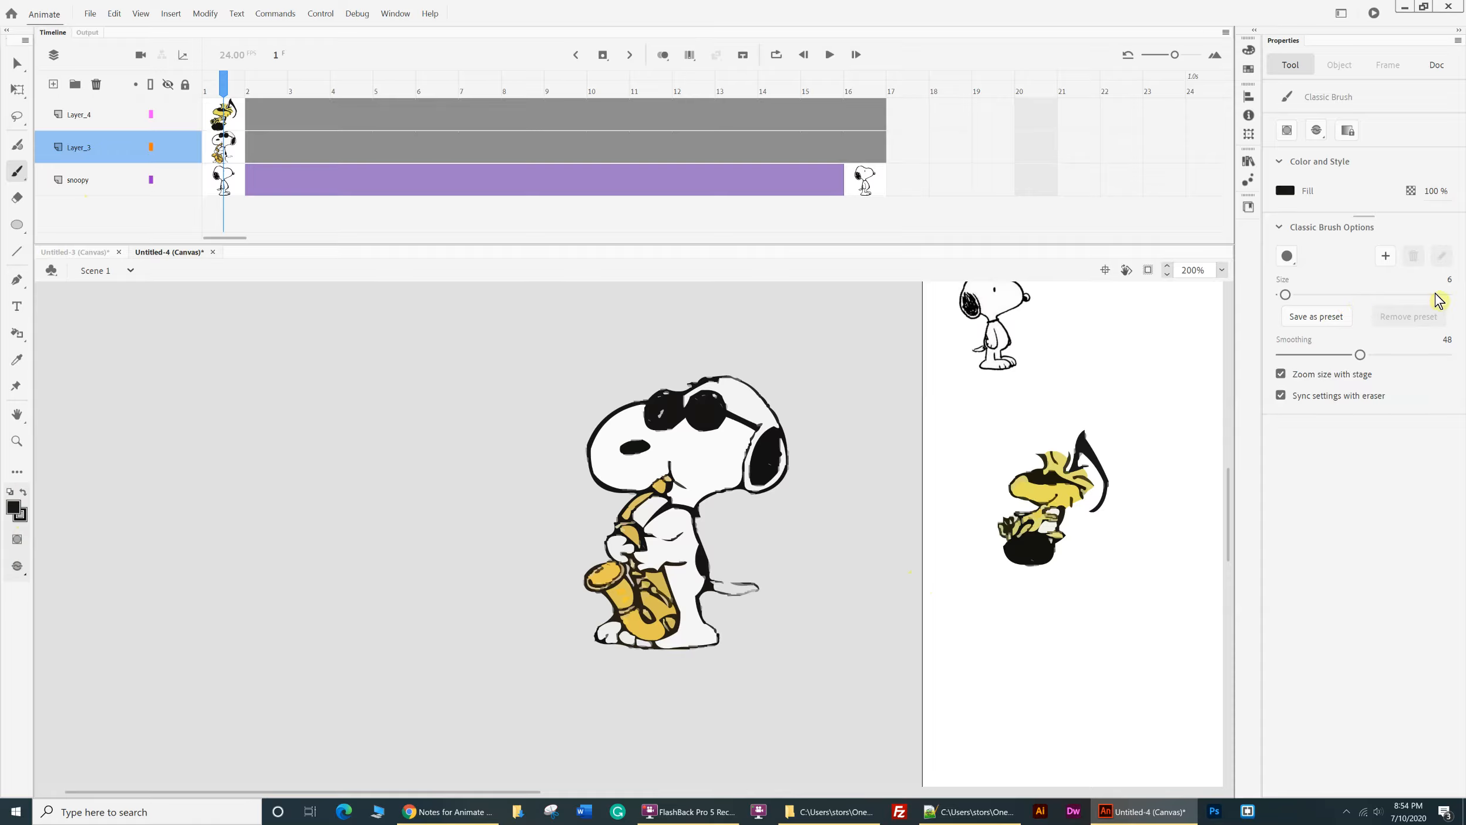
- Set the Classic Brush size to 3 and paint a black outline around saxophone Snoopy's tail
{"action": "left_click", "coordinate": [1449, 280]}
{"action": "type", "text": "3"}
{"action": "left_click", "coordinate": [9, 170]}
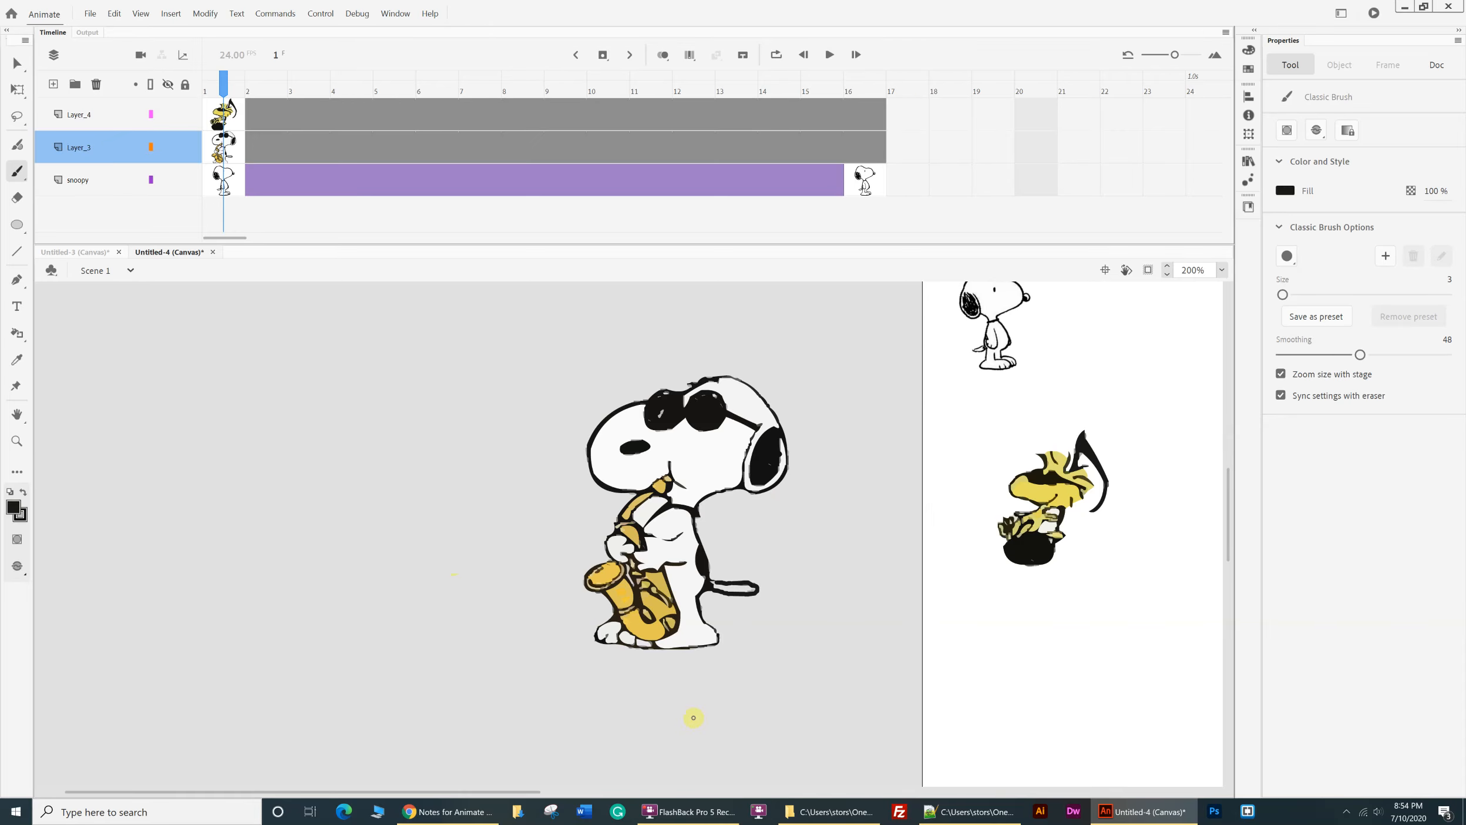
{"action": "left_click_drag", "start_coordinate": [761, 588], "coordinate": [717, 582]}
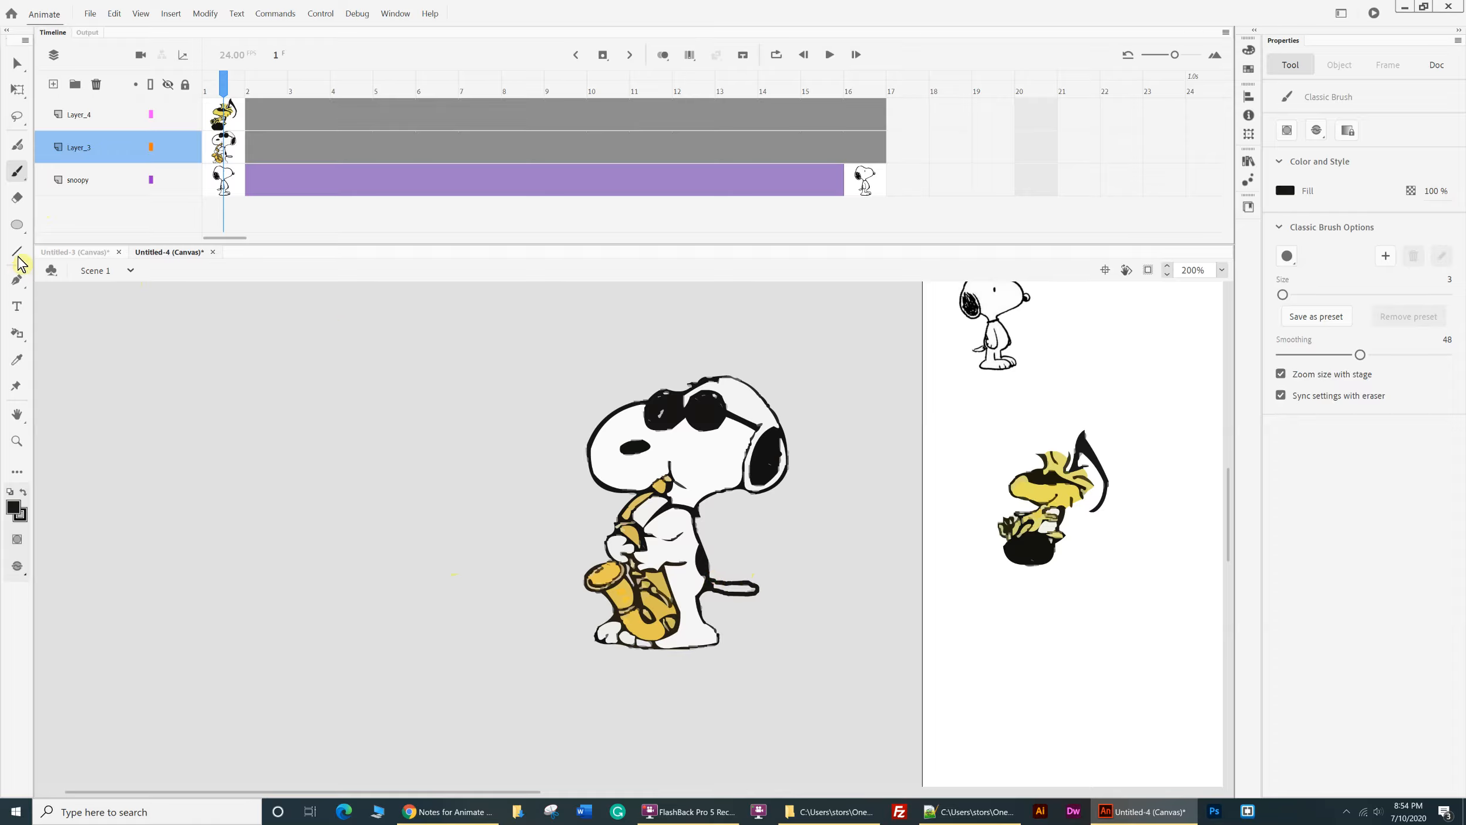
- Fill the inside of saxophone Snoopy's tail with white, using the Paint Bucket set to Close Large Gaps
{"action": "left_click", "coordinate": [16, 333]}
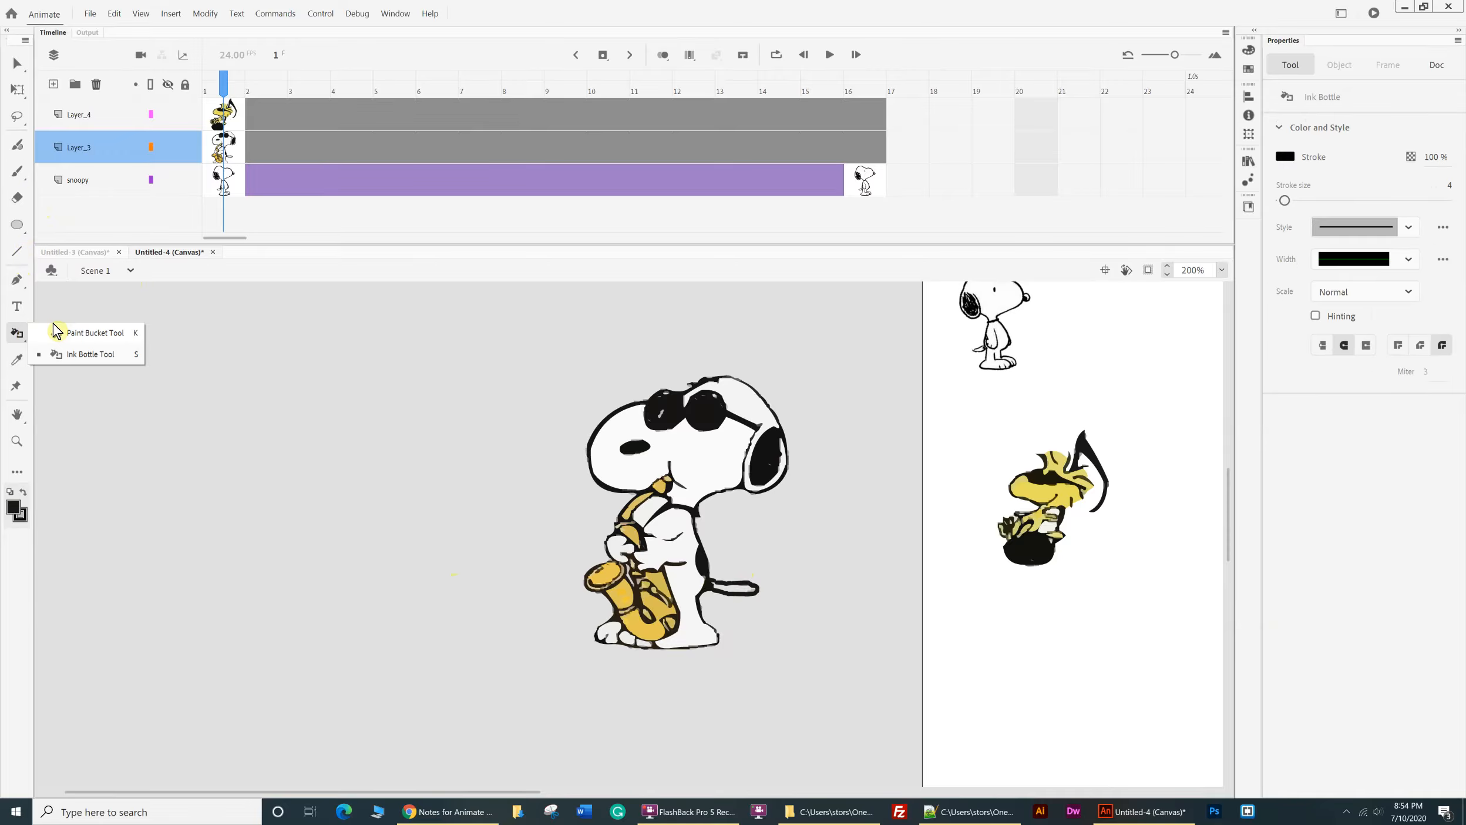
{"action": "left_click", "coordinate": [63, 334]}
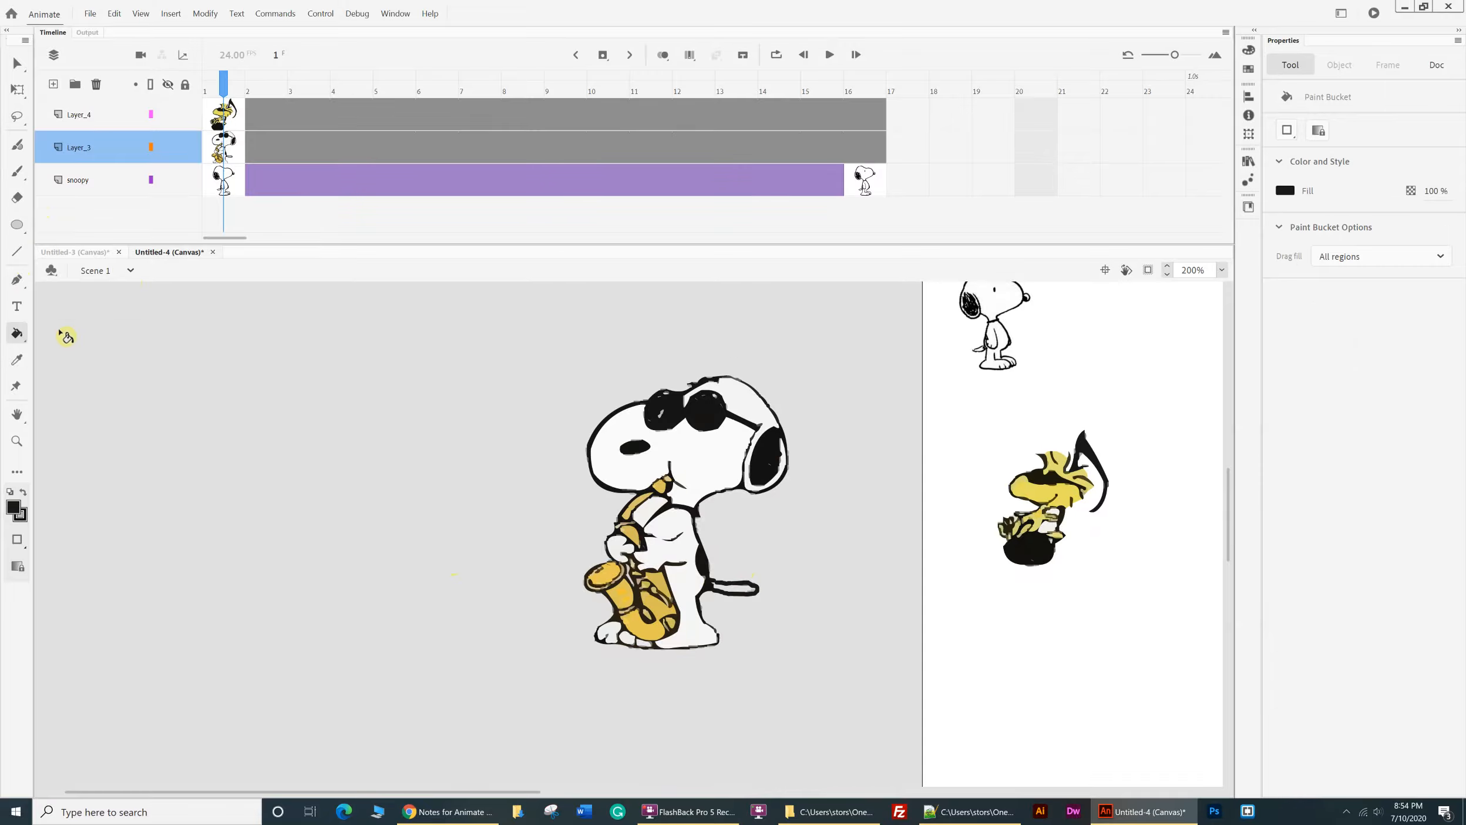
{"action": "left_click", "coordinate": [18, 541]}
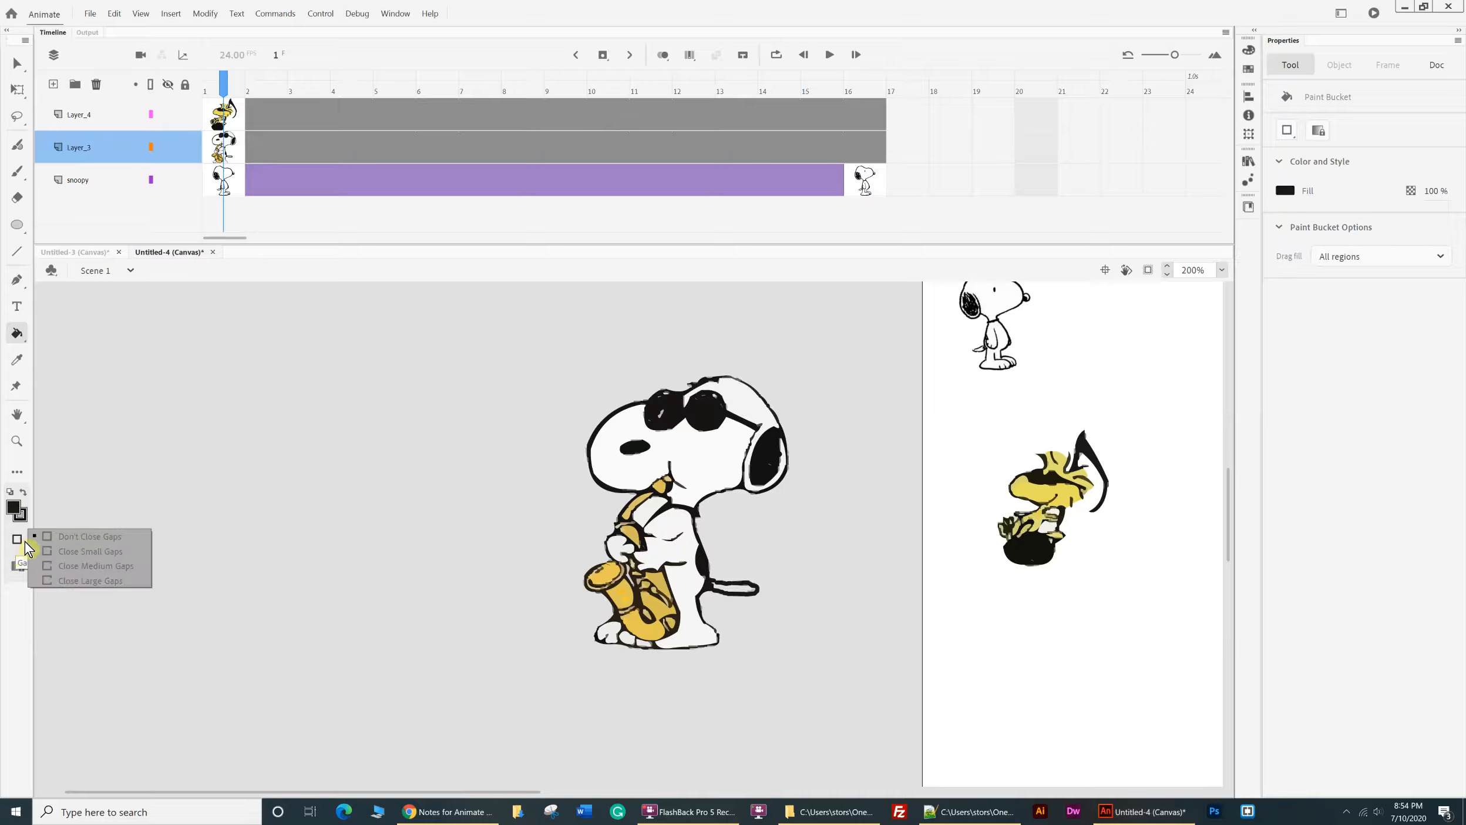
{"action": "left_click", "coordinate": [78, 552]}
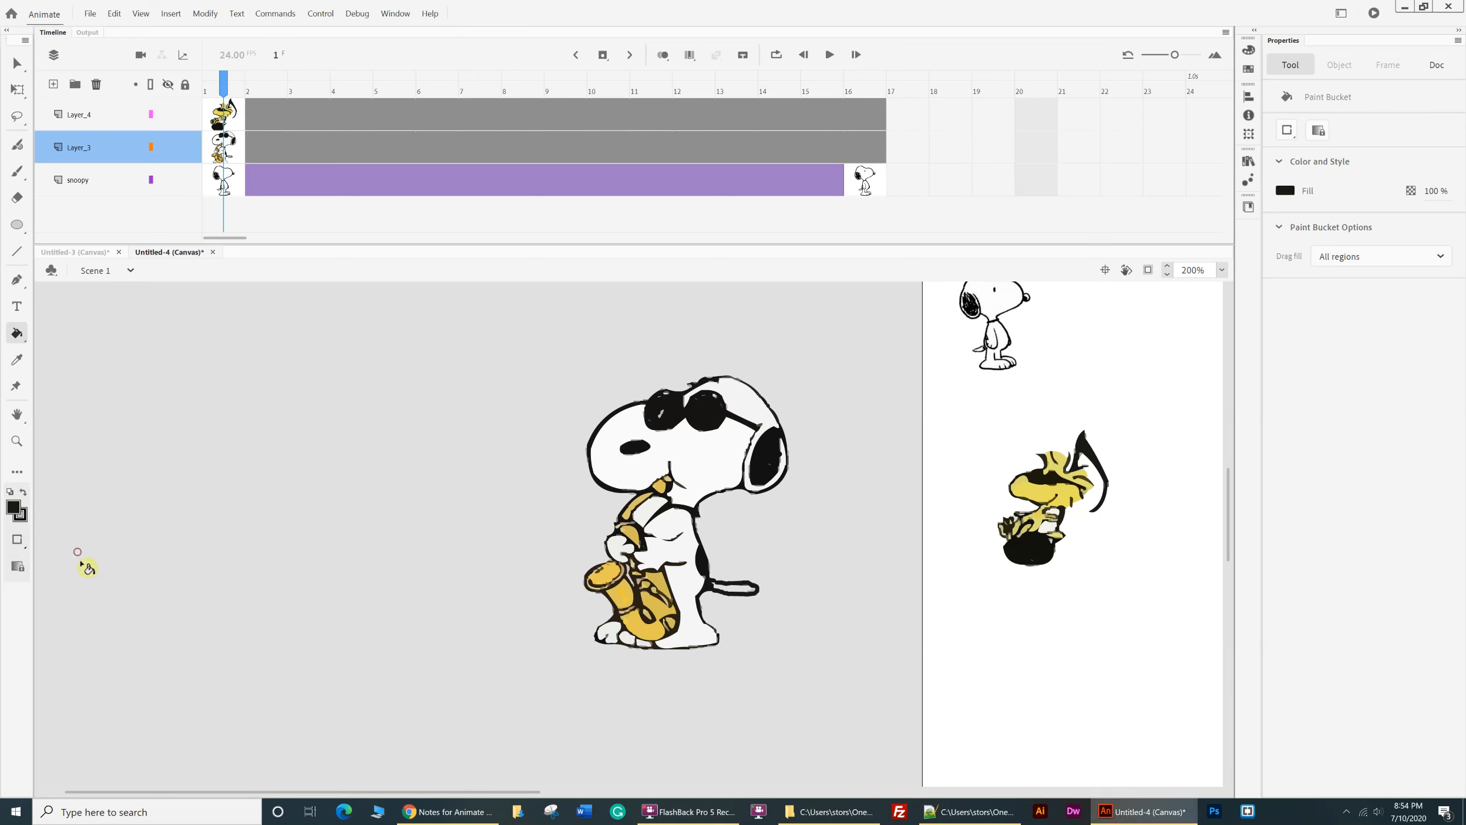
{"action": "left_click", "coordinate": [24, 543]}
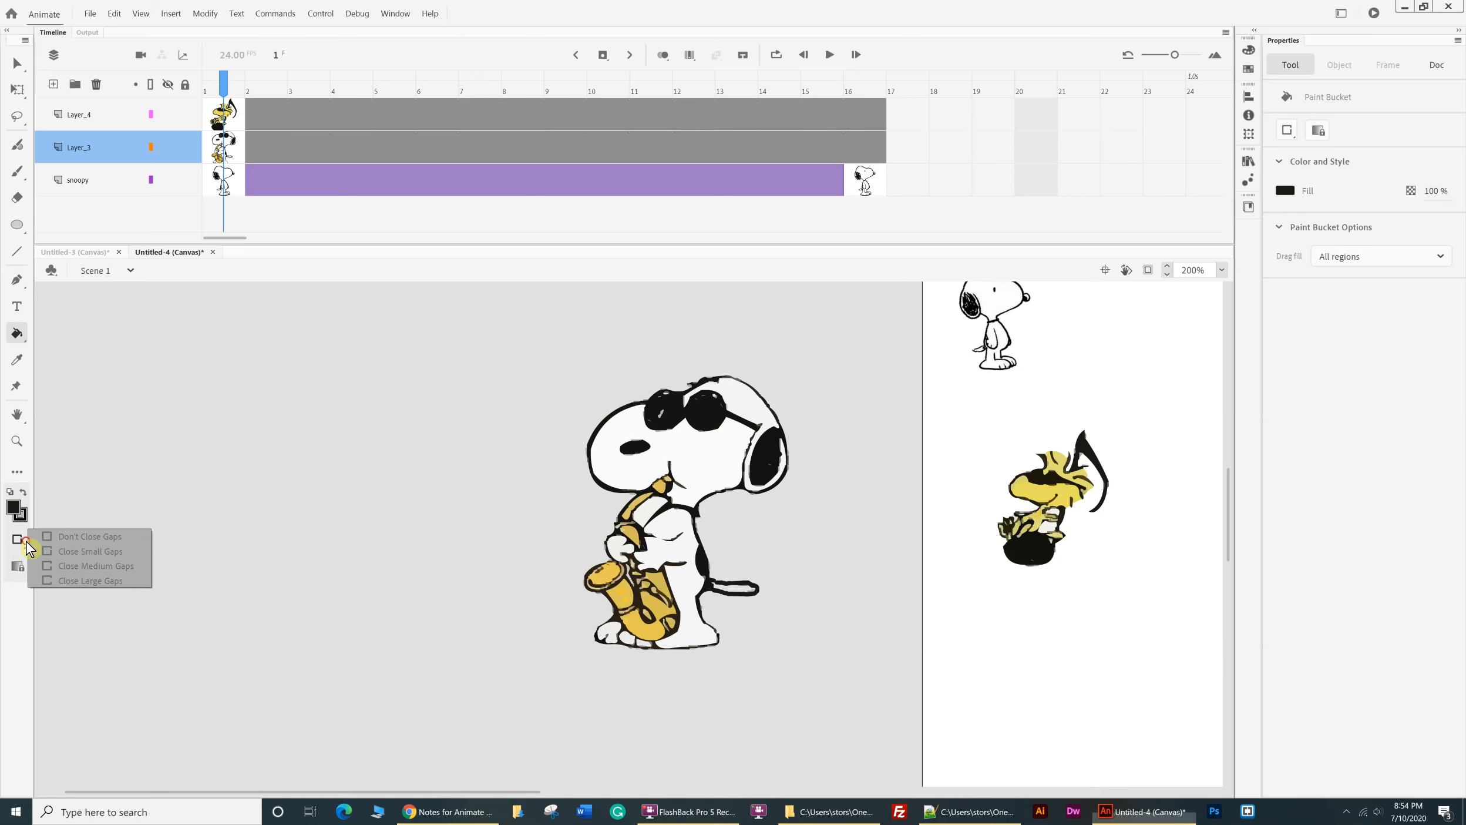
{"action": "left_click", "coordinate": [90, 581]}
{"action": "left_click", "coordinate": [750, 592]}
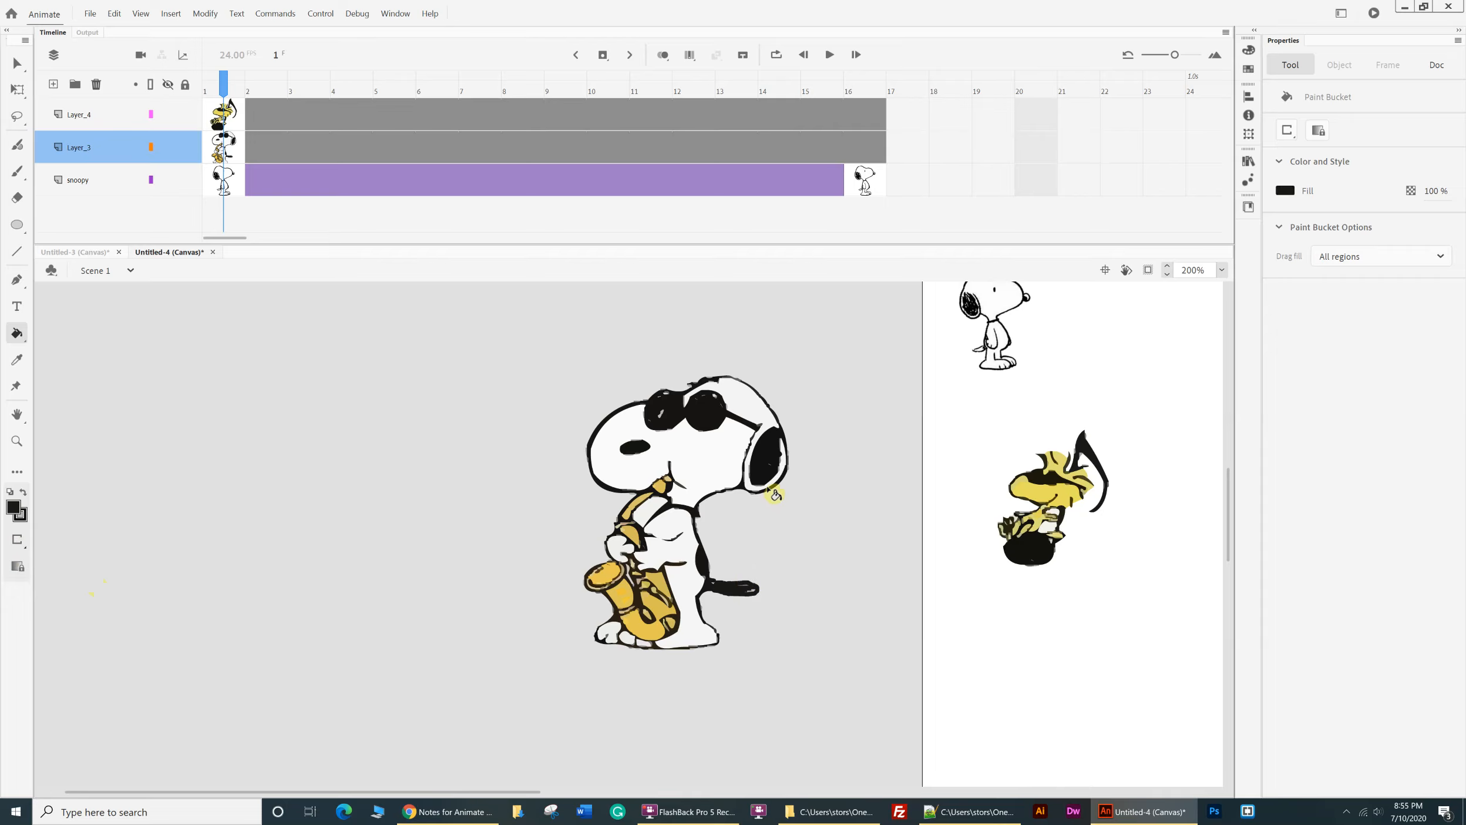
{"action": "key", "text": "ctrl+z"}
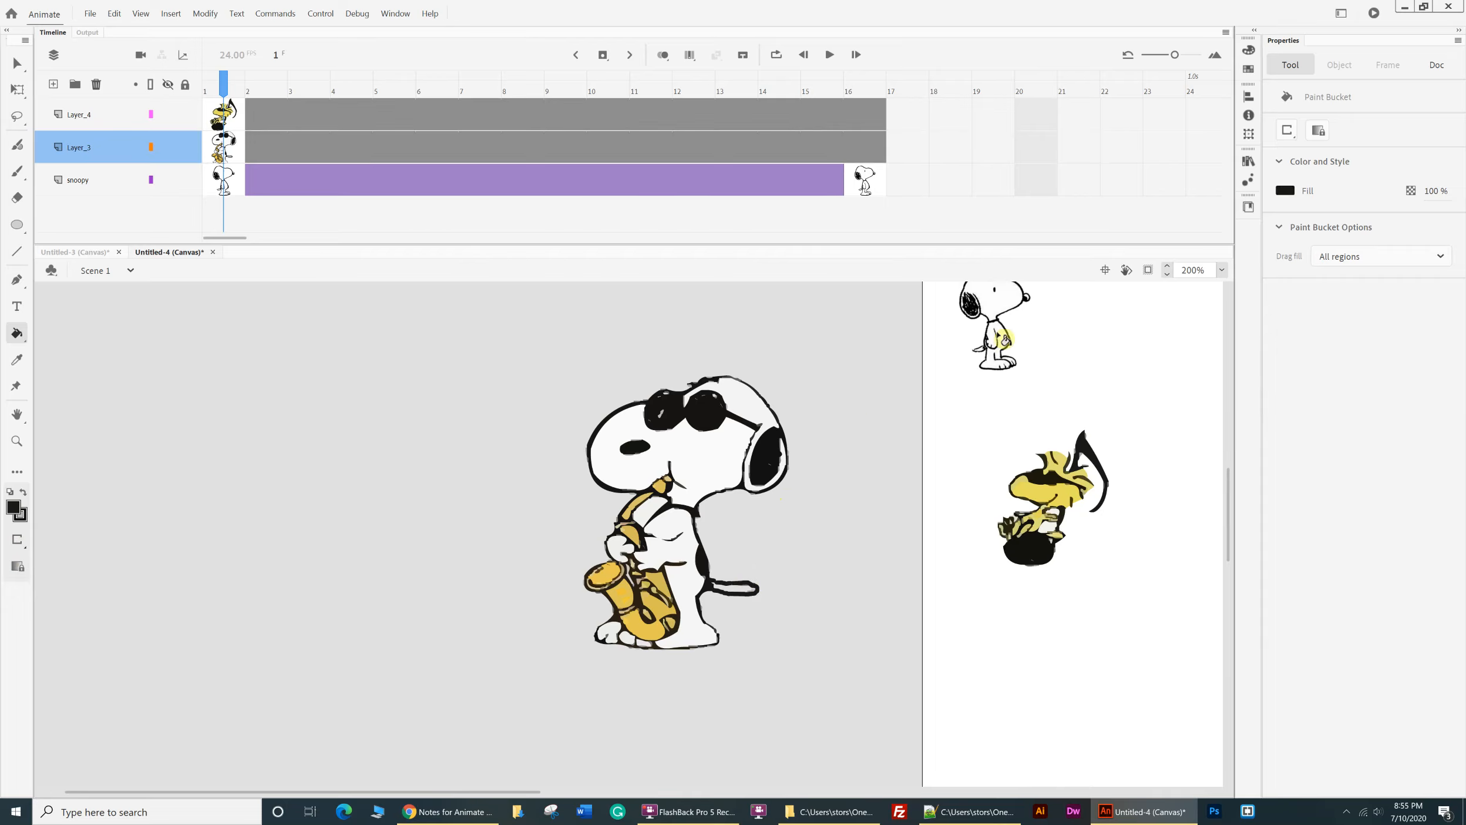
{"action": "left_click", "coordinate": [1285, 190]}
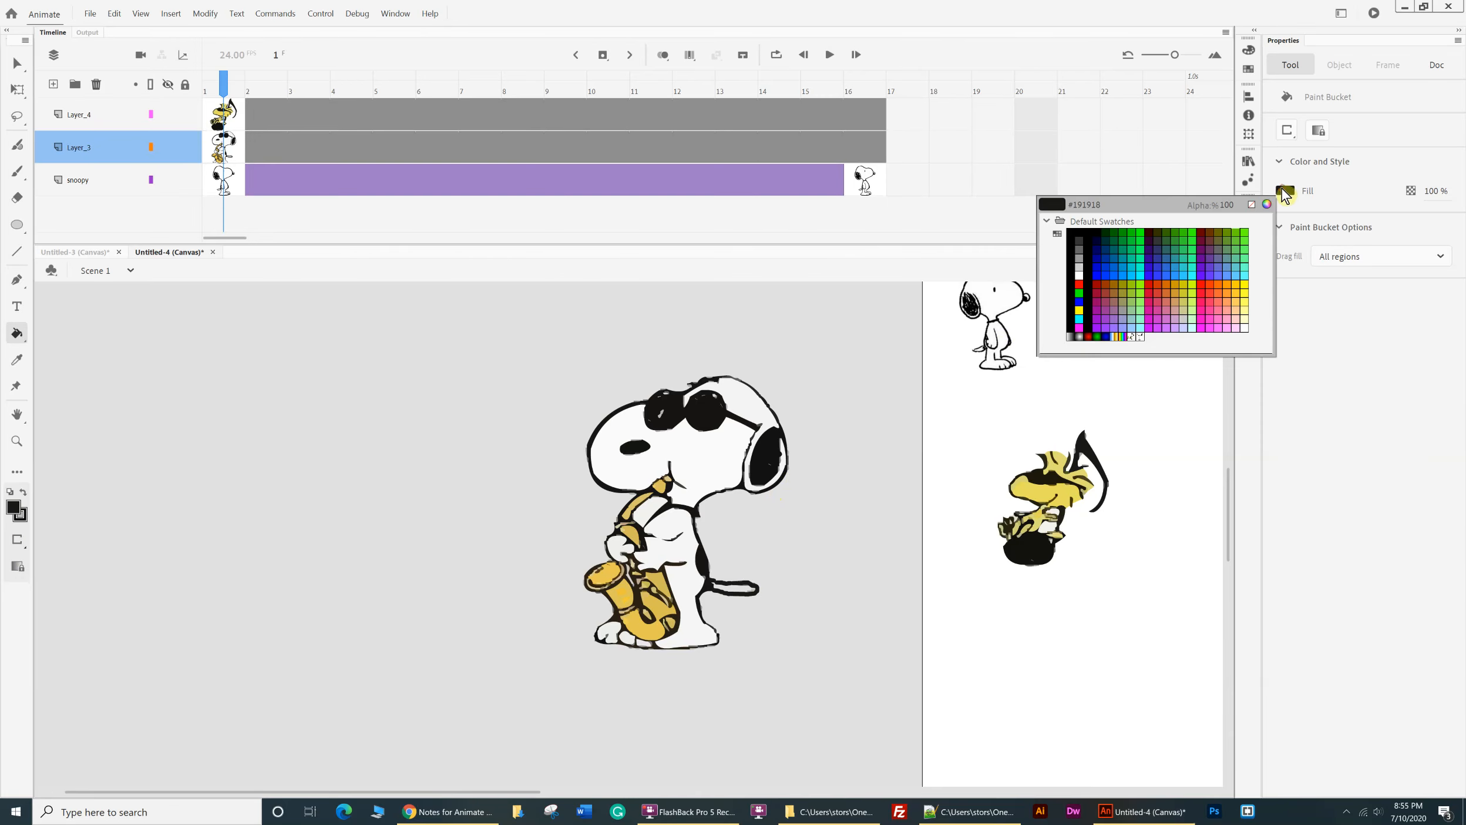
{"action": "left_click", "coordinate": [1079, 275]}
{"action": "left_click", "coordinate": [747, 587]}
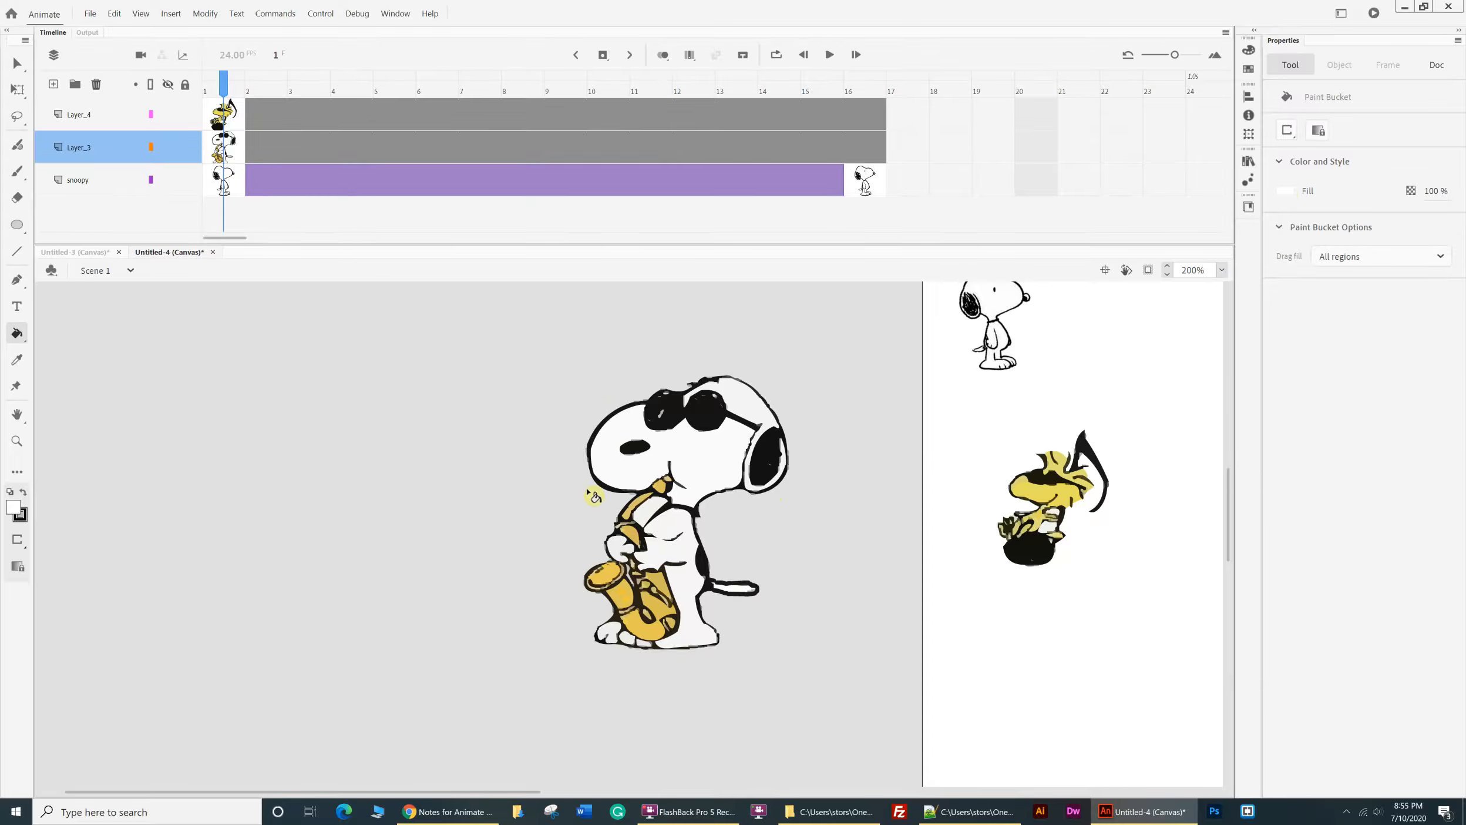
- Select the whole saxophone Snoopy, convert it to a bitmap and move it to X -232, Y 153
{"action": "left_click", "coordinate": [16, 65]}
{"action": "left_click_drag", "start_coordinate": [503, 331], "coordinate": [858, 679]}
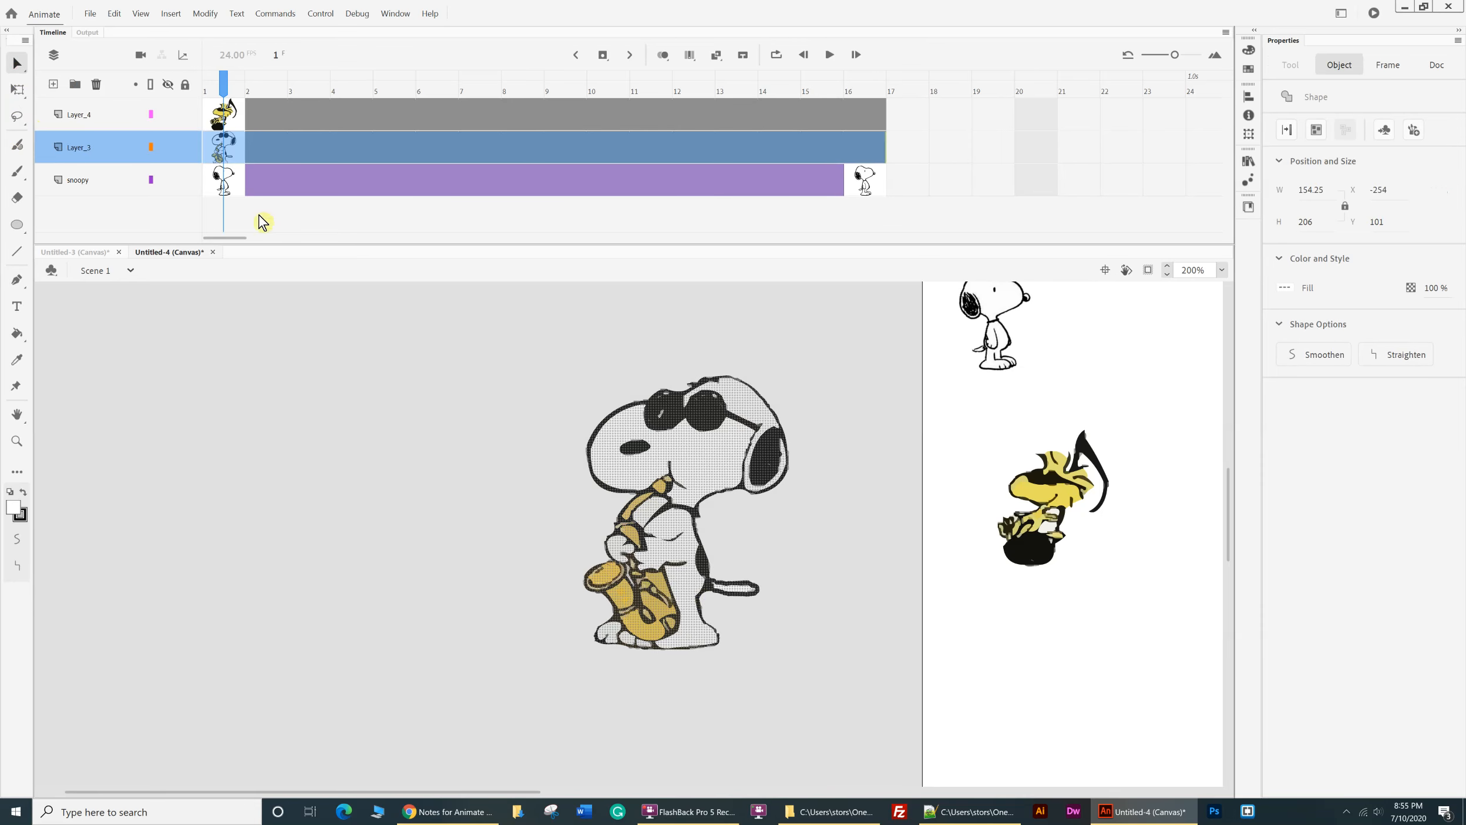
{"action": "left_click", "coordinate": [209, 15]}
{"action": "left_click", "coordinate": [221, 56]}
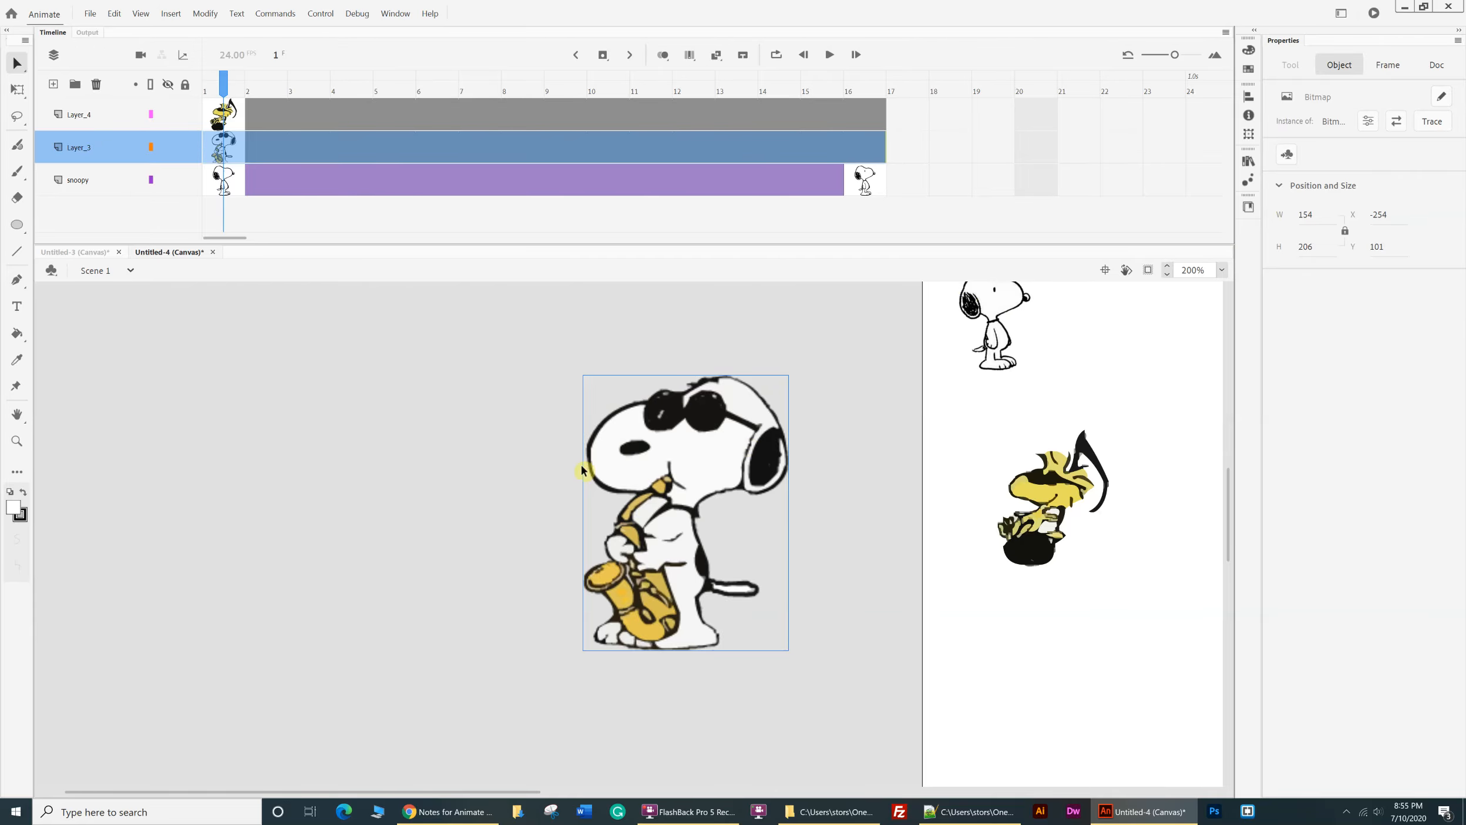
{"action": "left_click_drag", "start_coordinate": [668, 455], "coordinate": [698, 524]}
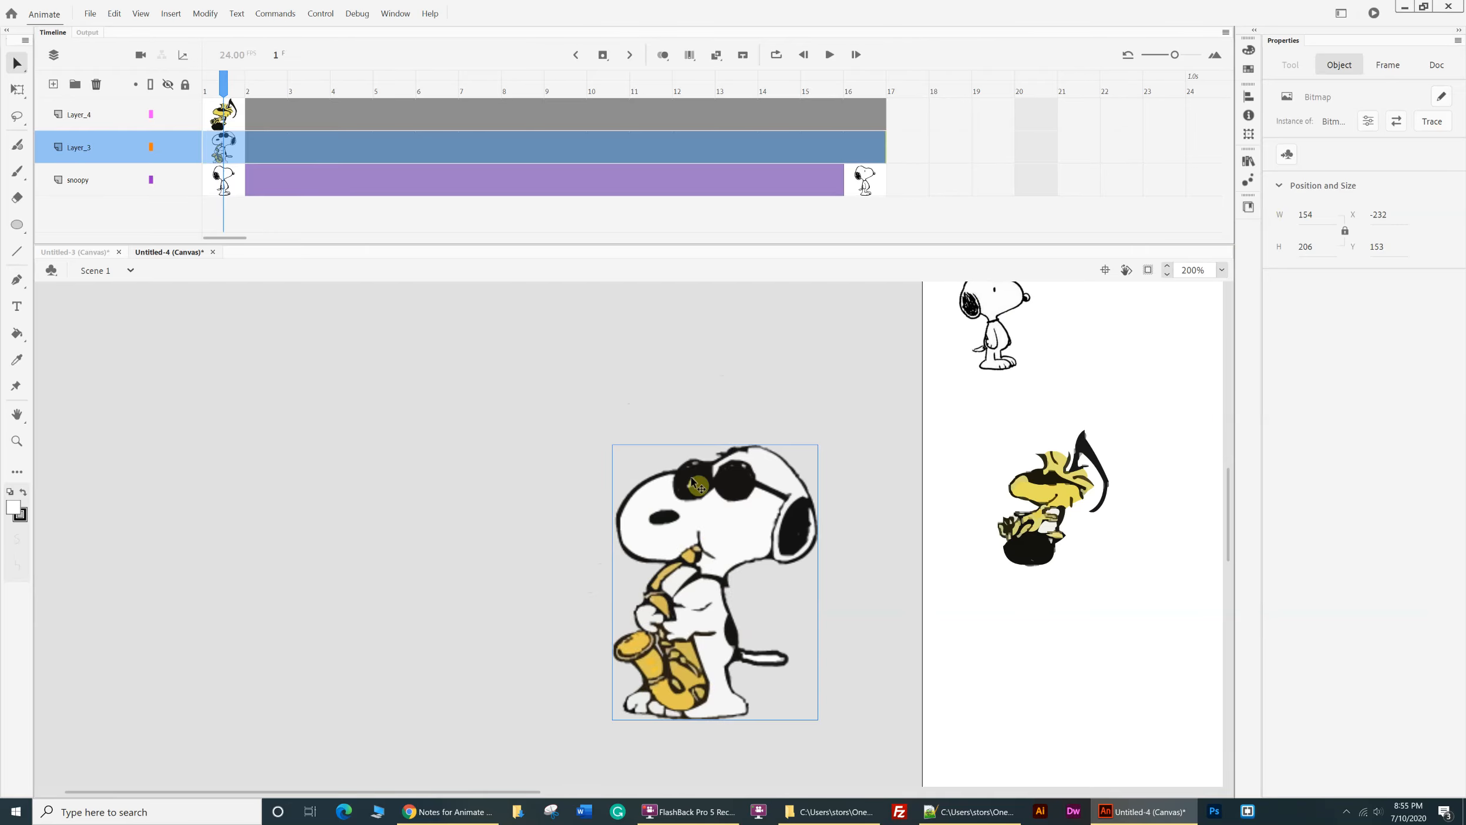
{"action": "left_click", "coordinate": [205, 14]}
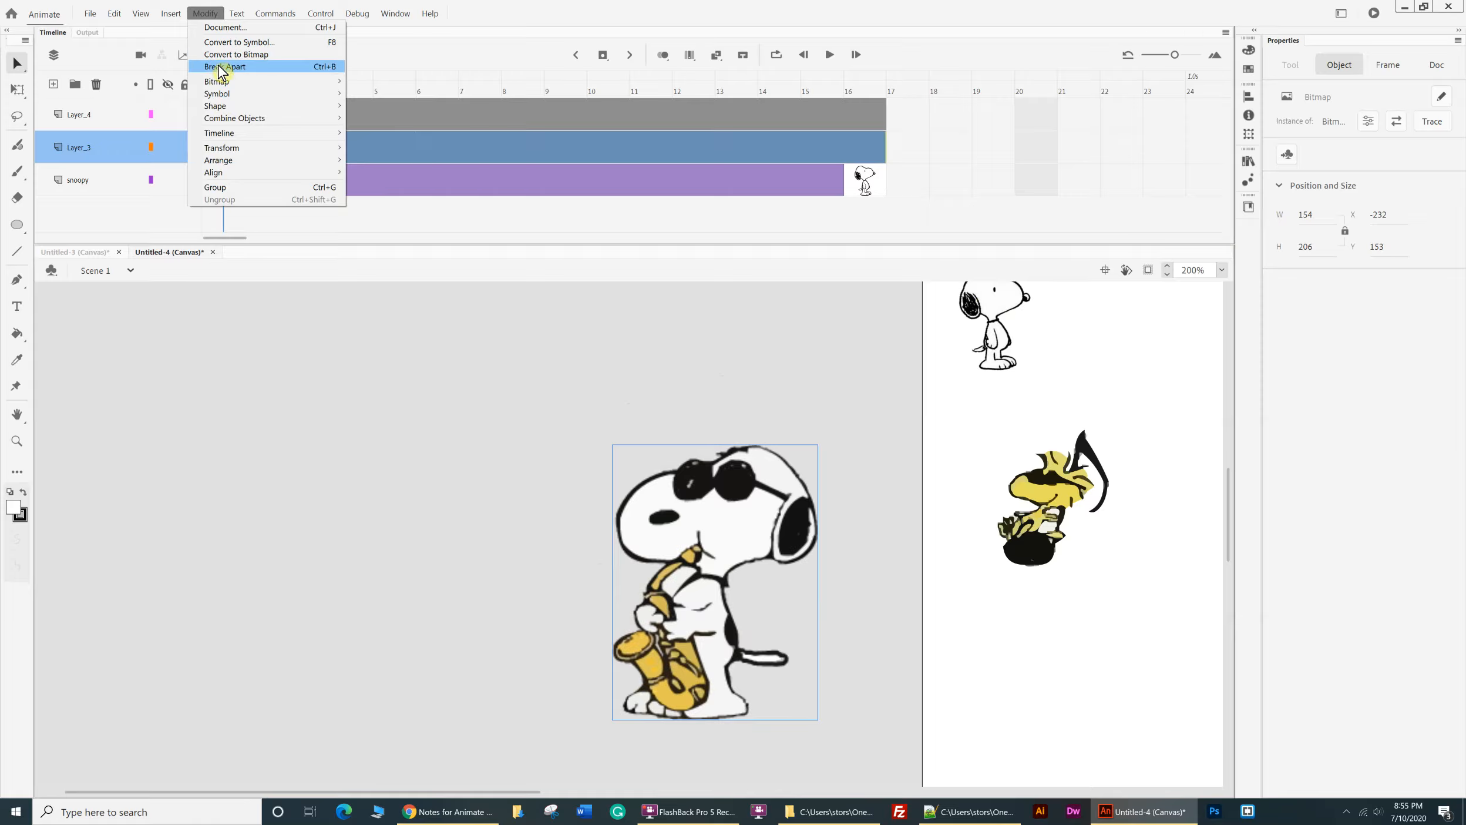
{"action": "mouse_move", "coordinate": [220, 81]}
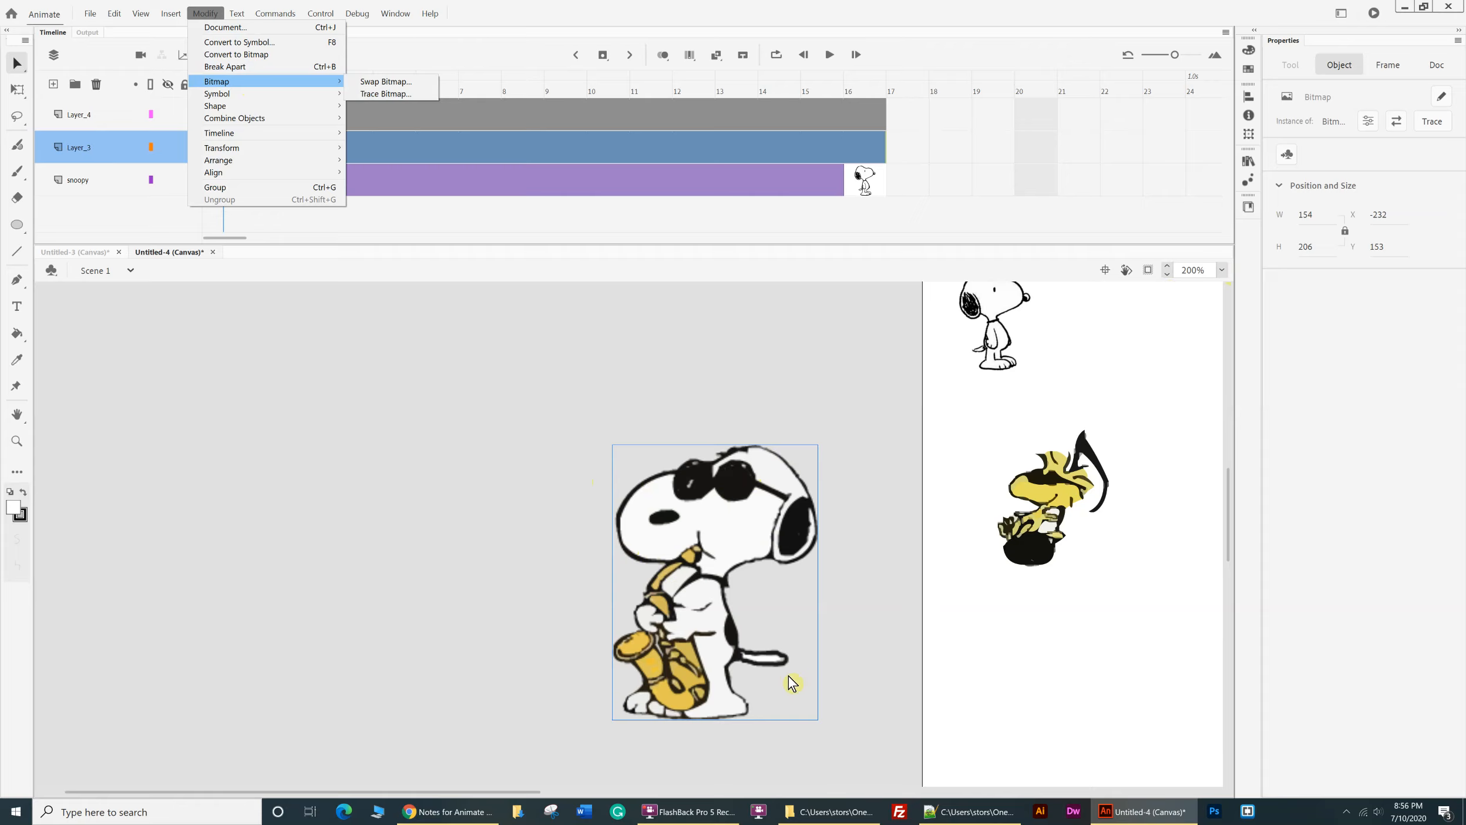
- Set the view to 100%, bring saxophone Snoopy onto the stage and place the bird below the small standing Snoopy
{"action": "left_click", "coordinate": [1222, 271]}
{"action": "left_click", "coordinate": [1235, 371]}
{"action": "left_click_drag", "start_coordinate": [422, 544], "coordinate": [742, 522]}
{"action": "left_click_drag", "start_coordinate": [580, 523], "coordinate": [570, 579]}
{"action": "left_click", "coordinate": [604, 614]}
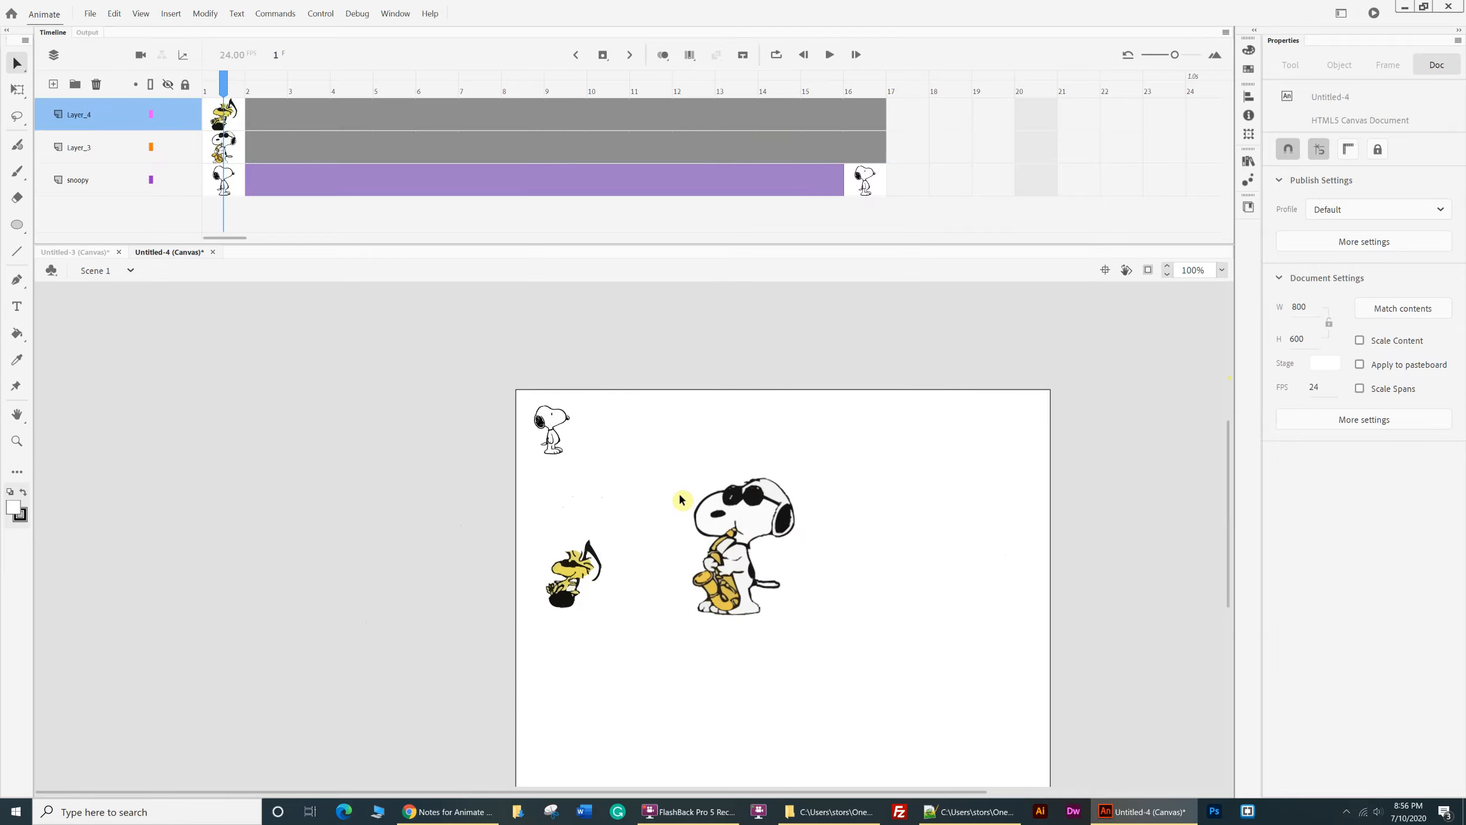
- Move the saxophone Snoopy bitmap to X 585, Y 394 in the stage's lower right corner
{"action": "left_click_drag", "start_coordinate": [735, 543], "coordinate": [950, 713]}
{"action": "scroll", "coordinate": [1100, 647], "scroll_direction": "down", "scroll_amount": 5}
{"action": "scroll", "coordinate": [1092, 629], "scroll_direction": "up", "scroll_amount": 10}
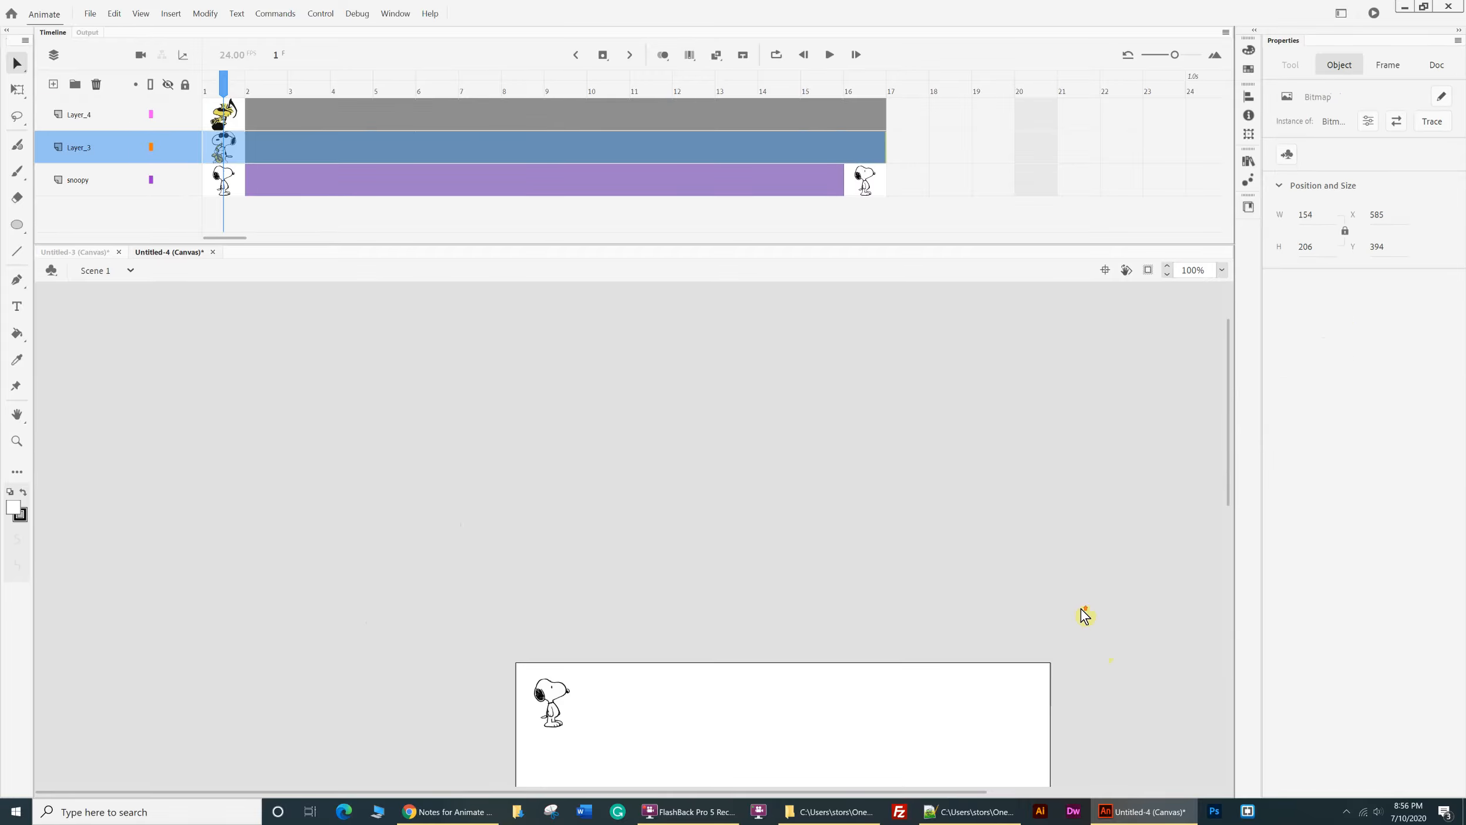
- Centre the stage and move saxophone Snoopy's keyframe on Layer_3 to frame 4
{"action": "left_click", "coordinate": [1105, 271]}
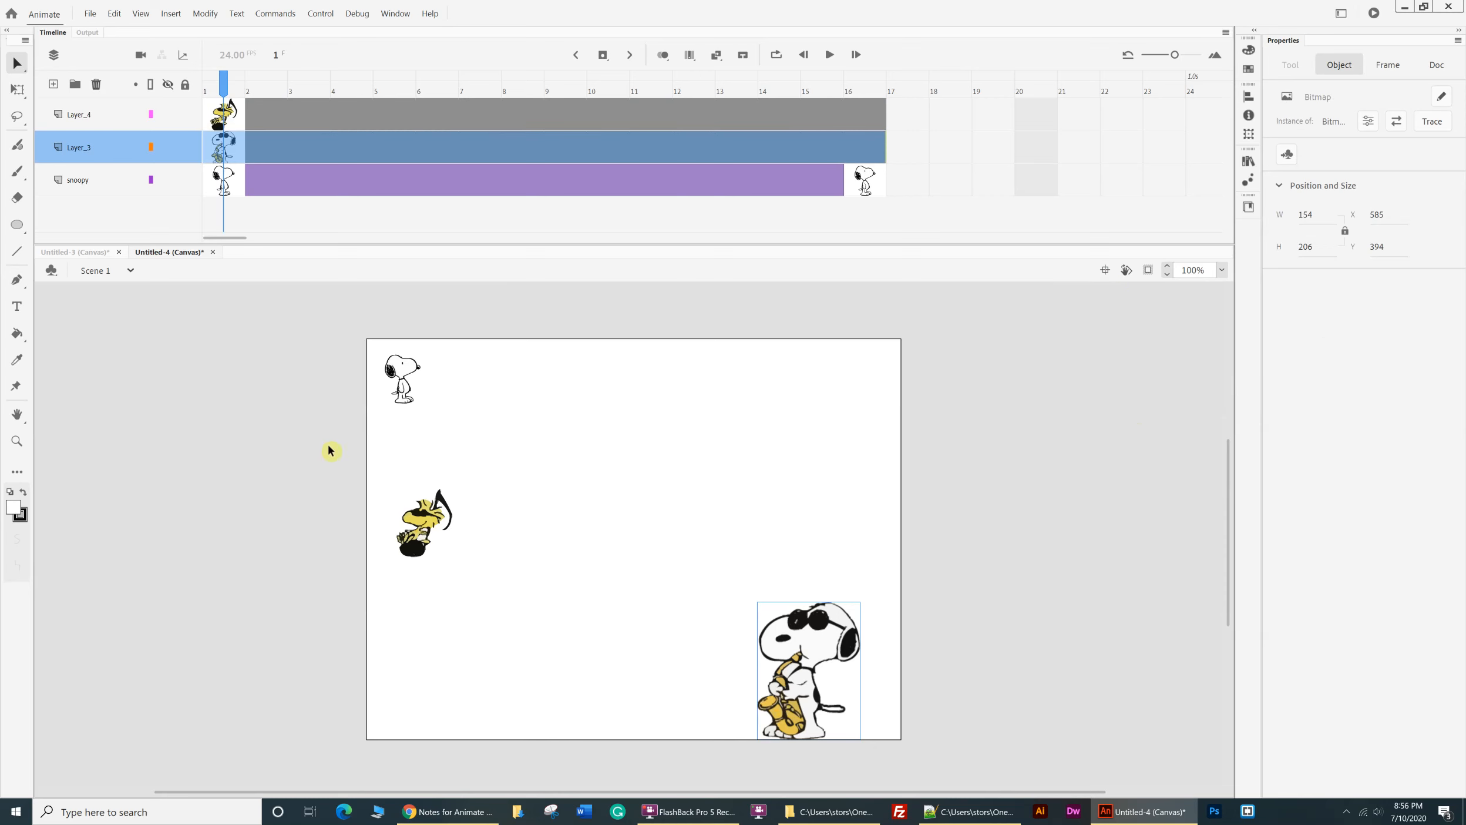
{"action": "left_click", "coordinate": [218, 144]}
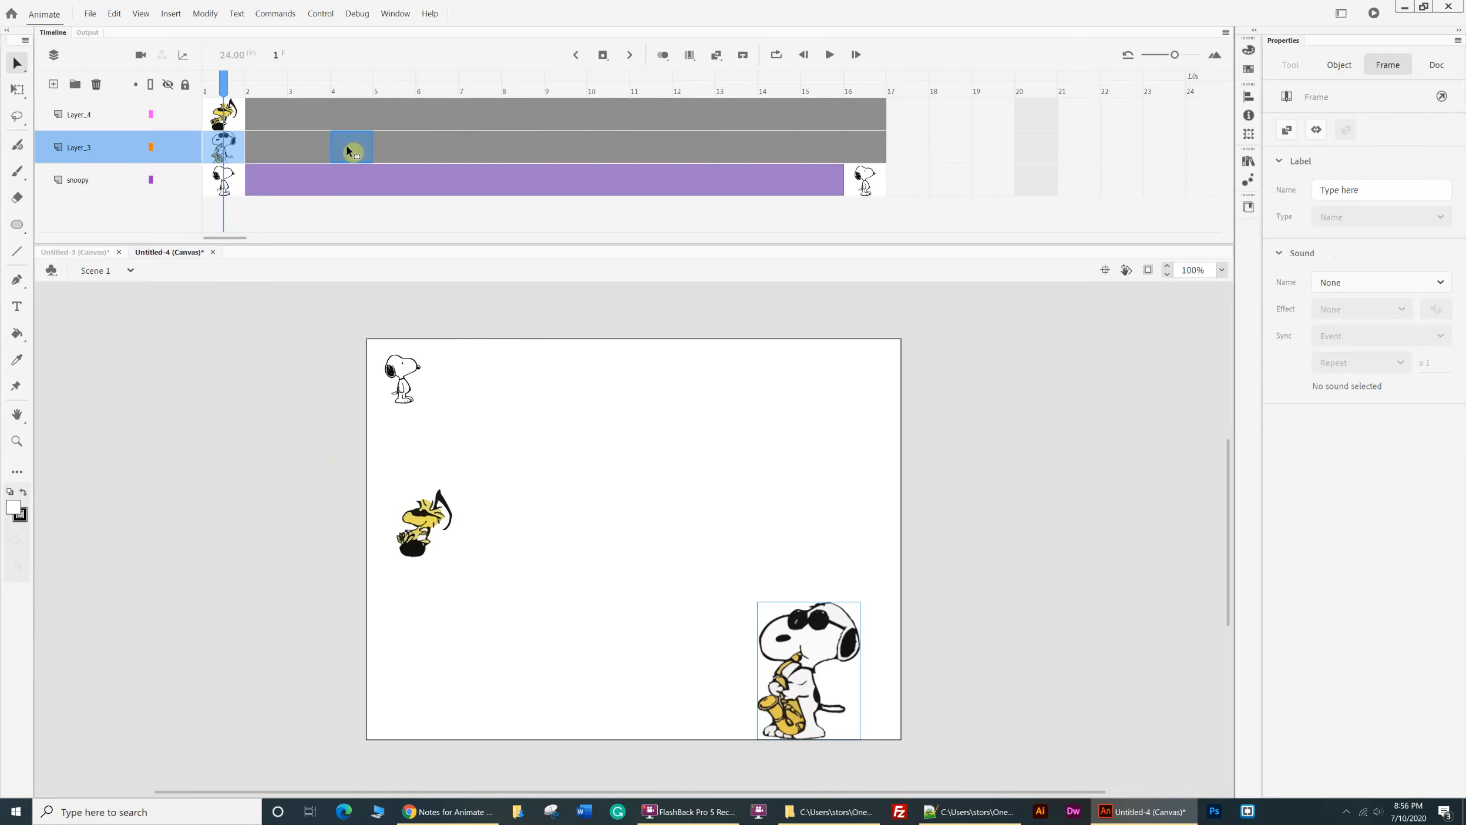
{"action": "left_click_drag", "start_coordinate": [346, 145], "coordinate": [346, 145]}
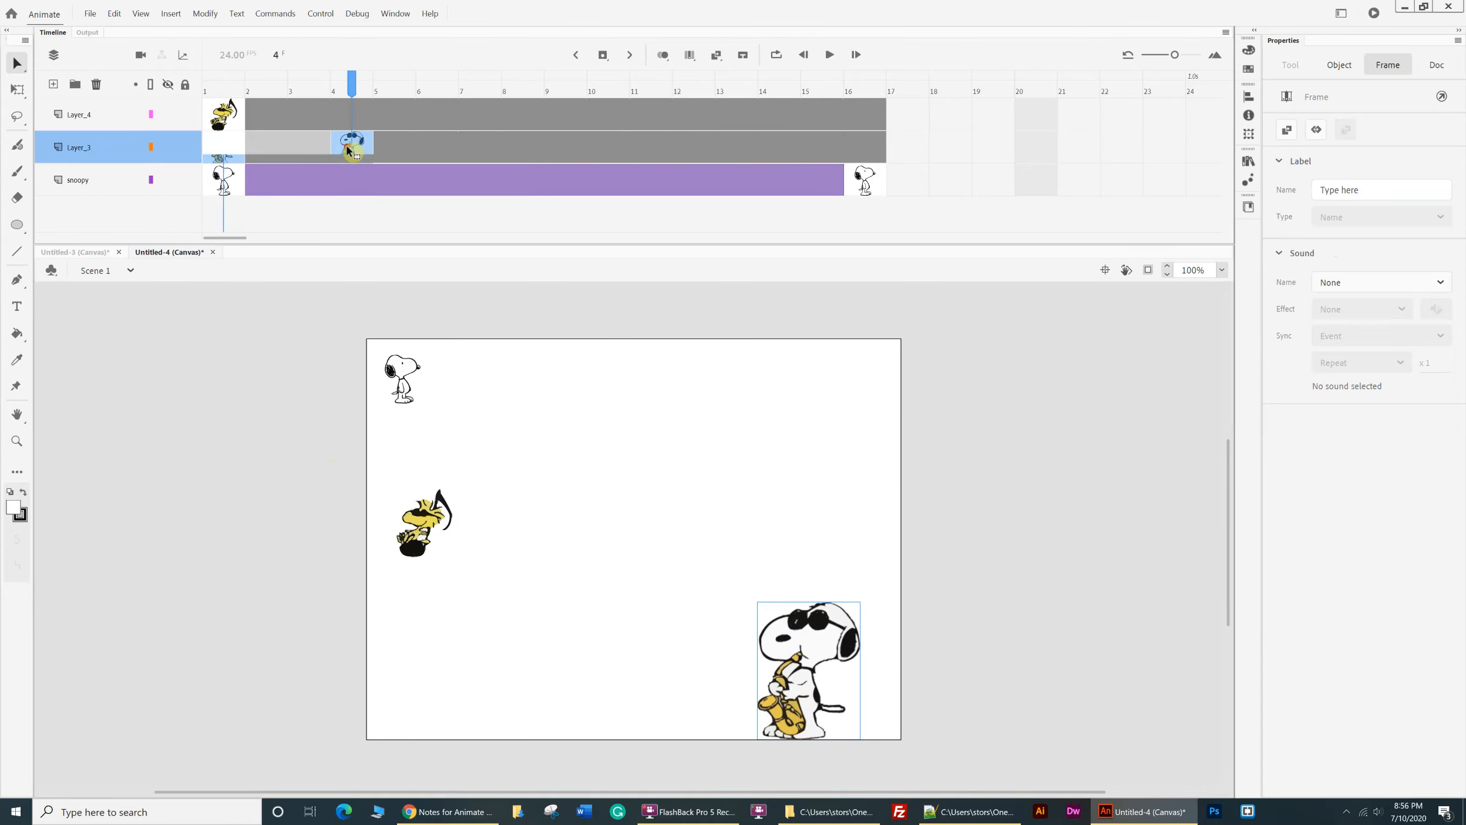
- Move Woodstock's starting keyframe on Layer_4 to frame 8
{"action": "left_click", "coordinate": [227, 116]}
{"action": "left_click", "coordinate": [226, 116]}
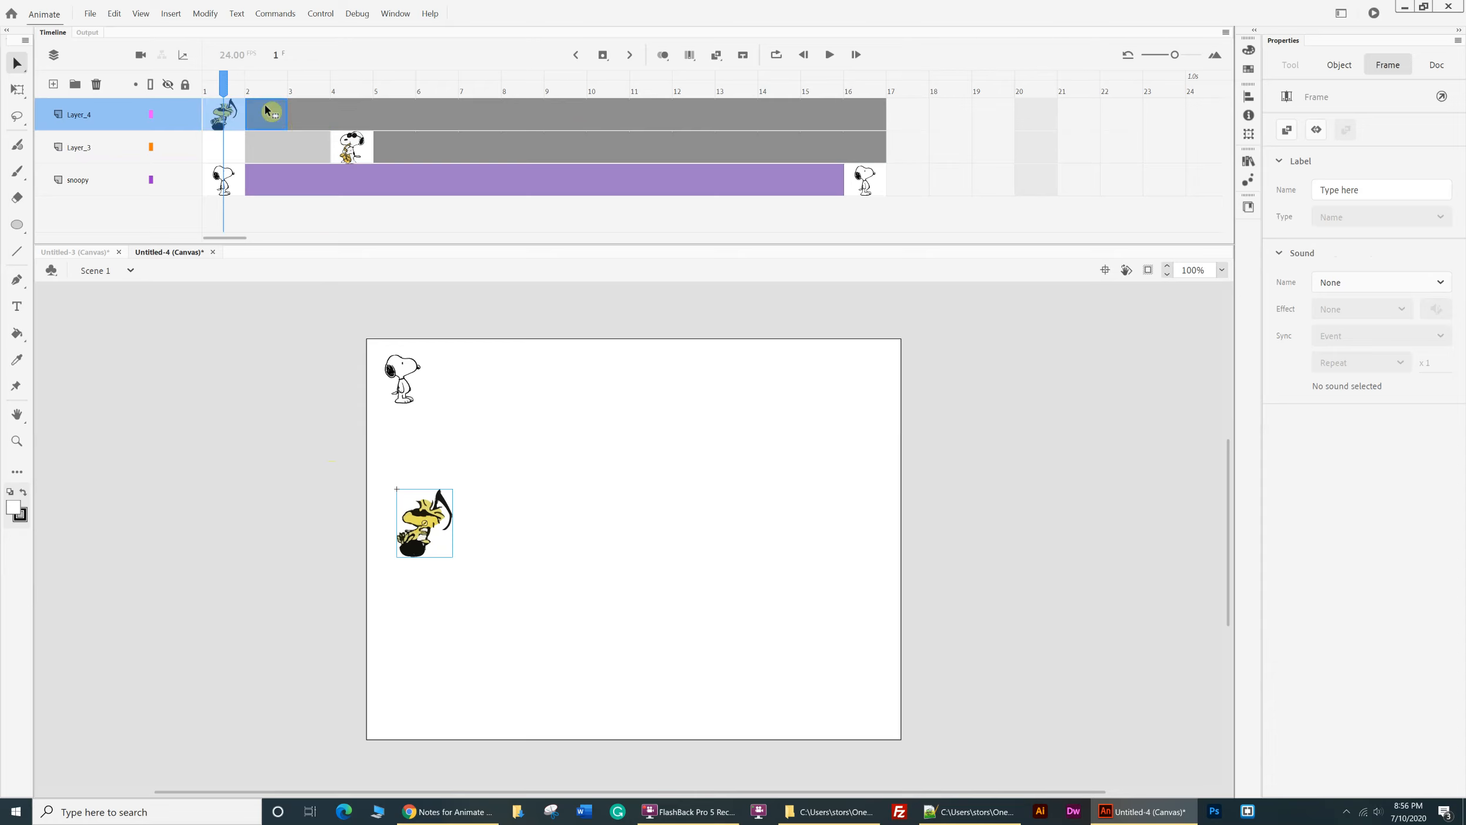
{"action": "left_click_drag", "start_coordinate": [504, 122], "coordinate": [504, 123]}
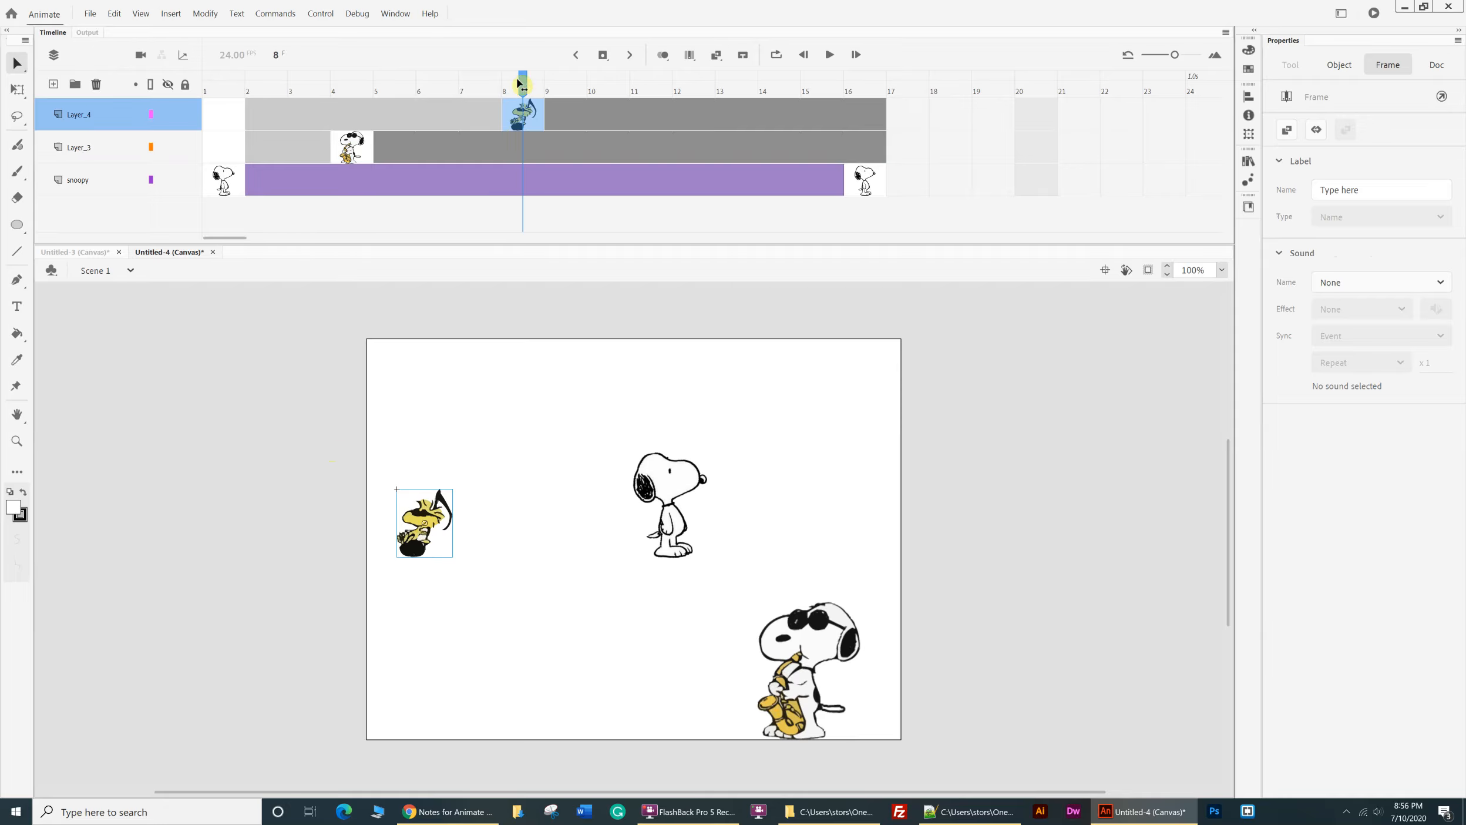
- Scrub between frames 4 and 8, and on frame 8 place Woodstock beside saxophone Snoopy at about X 507.5, Y 444.65
{"action": "left_click_drag", "start_coordinate": [523, 82], "coordinate": [338, 100]}
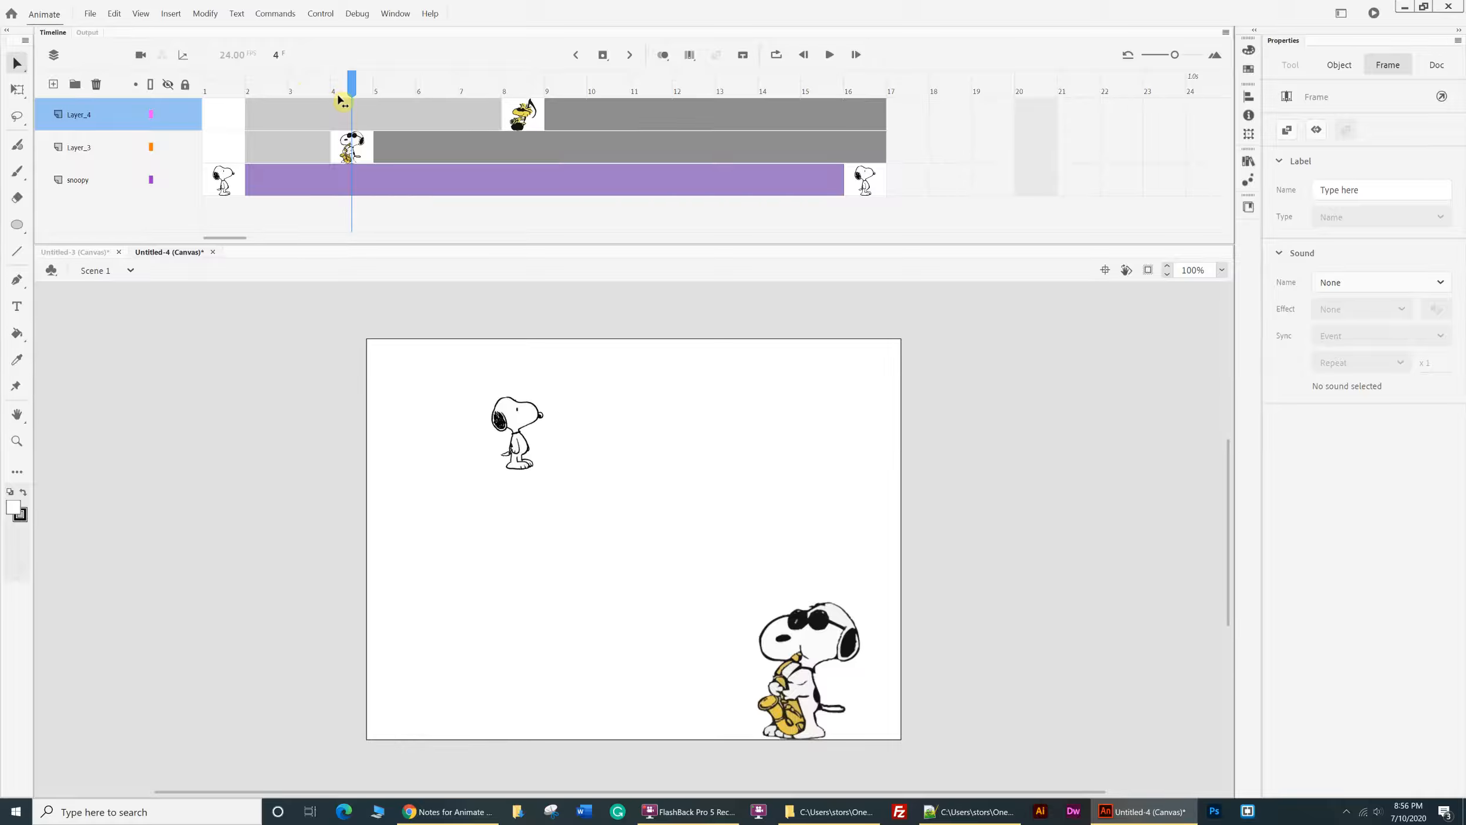
{"action": "left_click_drag", "start_coordinate": [376, 109], "coordinate": [515, 138]}
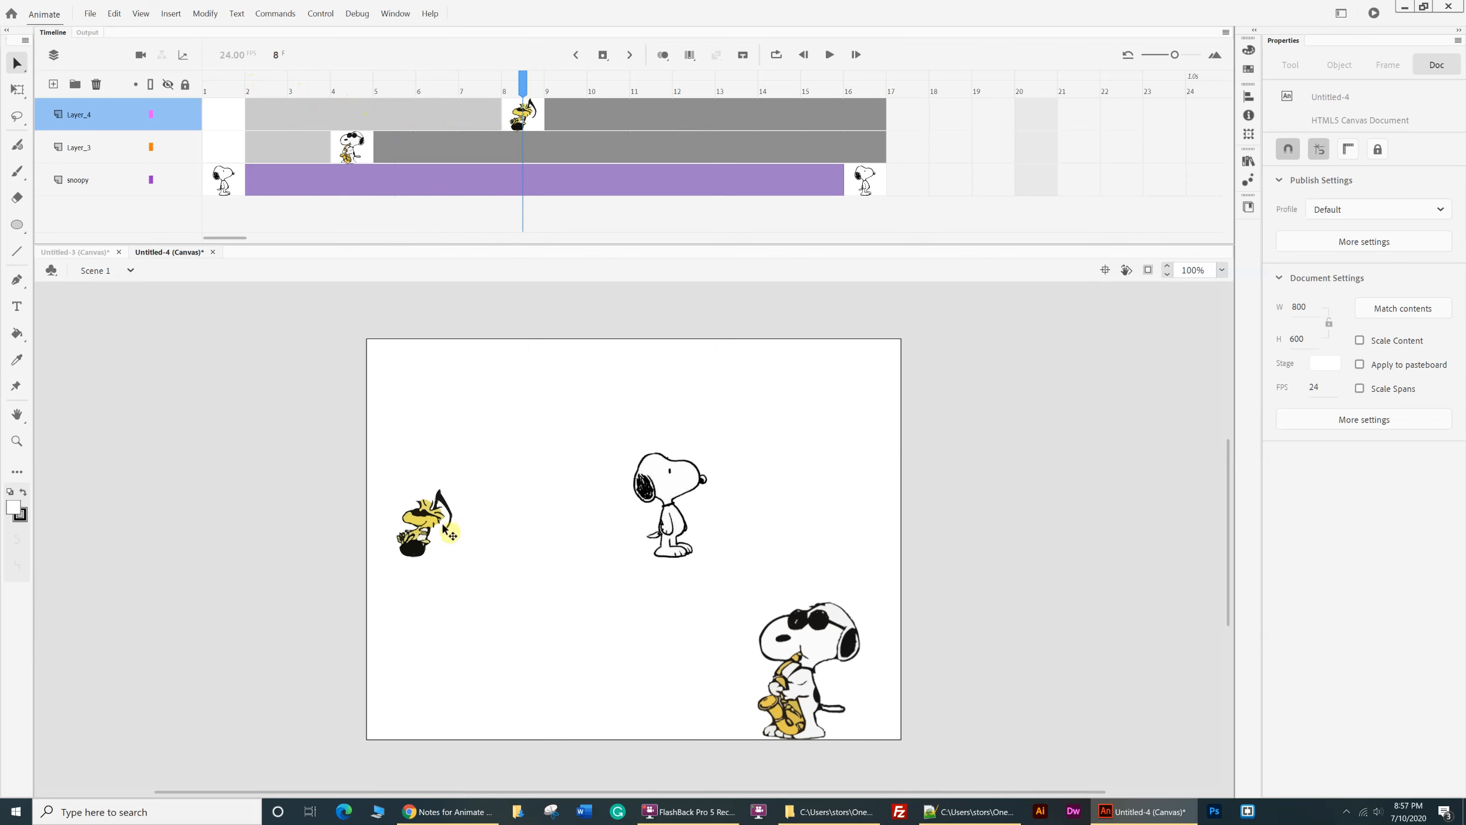
{"action": "left_click_drag", "start_coordinate": [425, 519], "coordinate": [747, 675]}
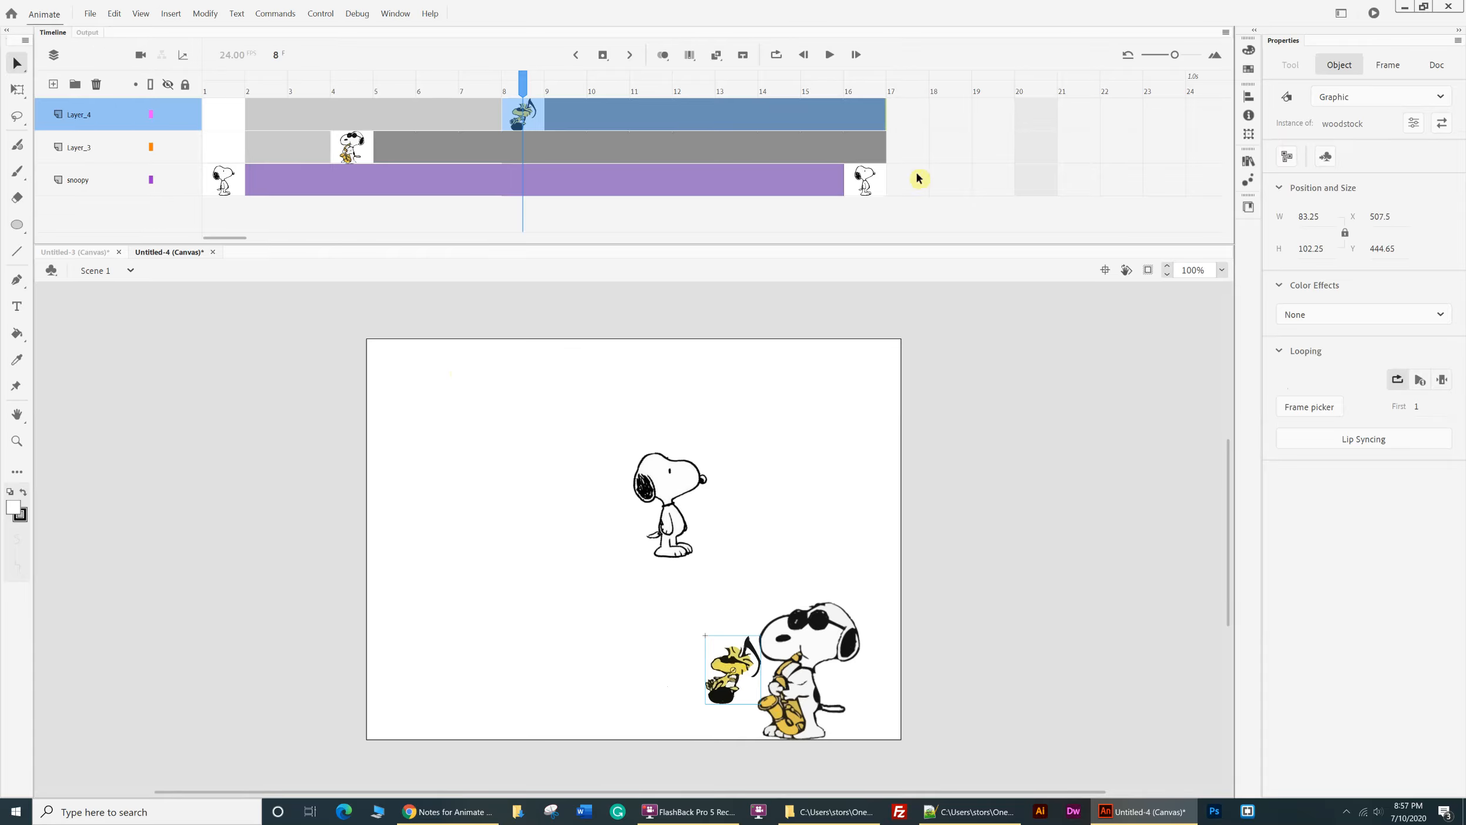
- Add a keyframe at frame 16 of Layer_4 and create a classic tween between Woodstock's two keyframes
{"action": "left_click", "coordinate": [876, 118]}
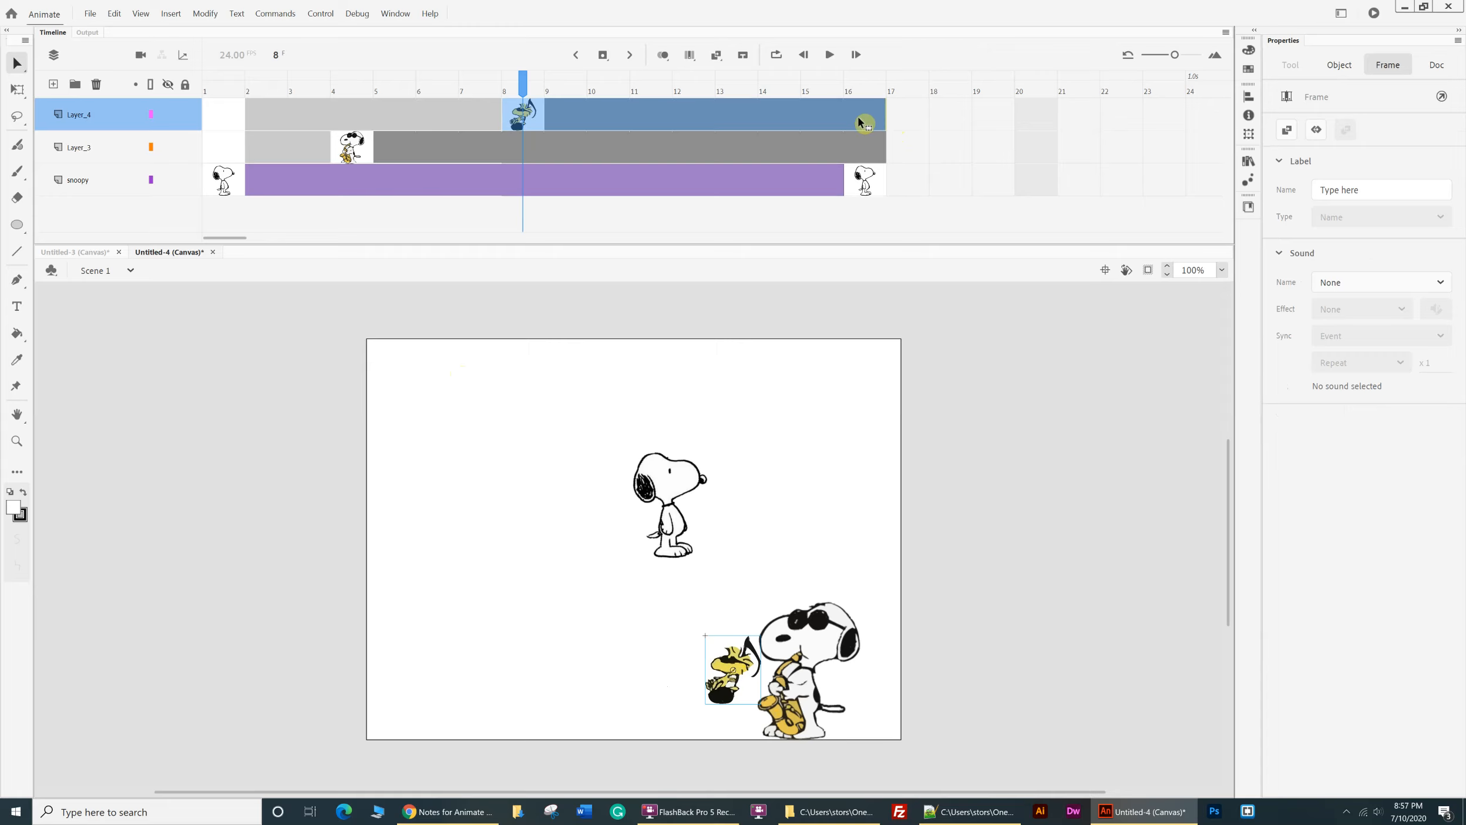
{"action": "left_click", "coordinate": [864, 124]}
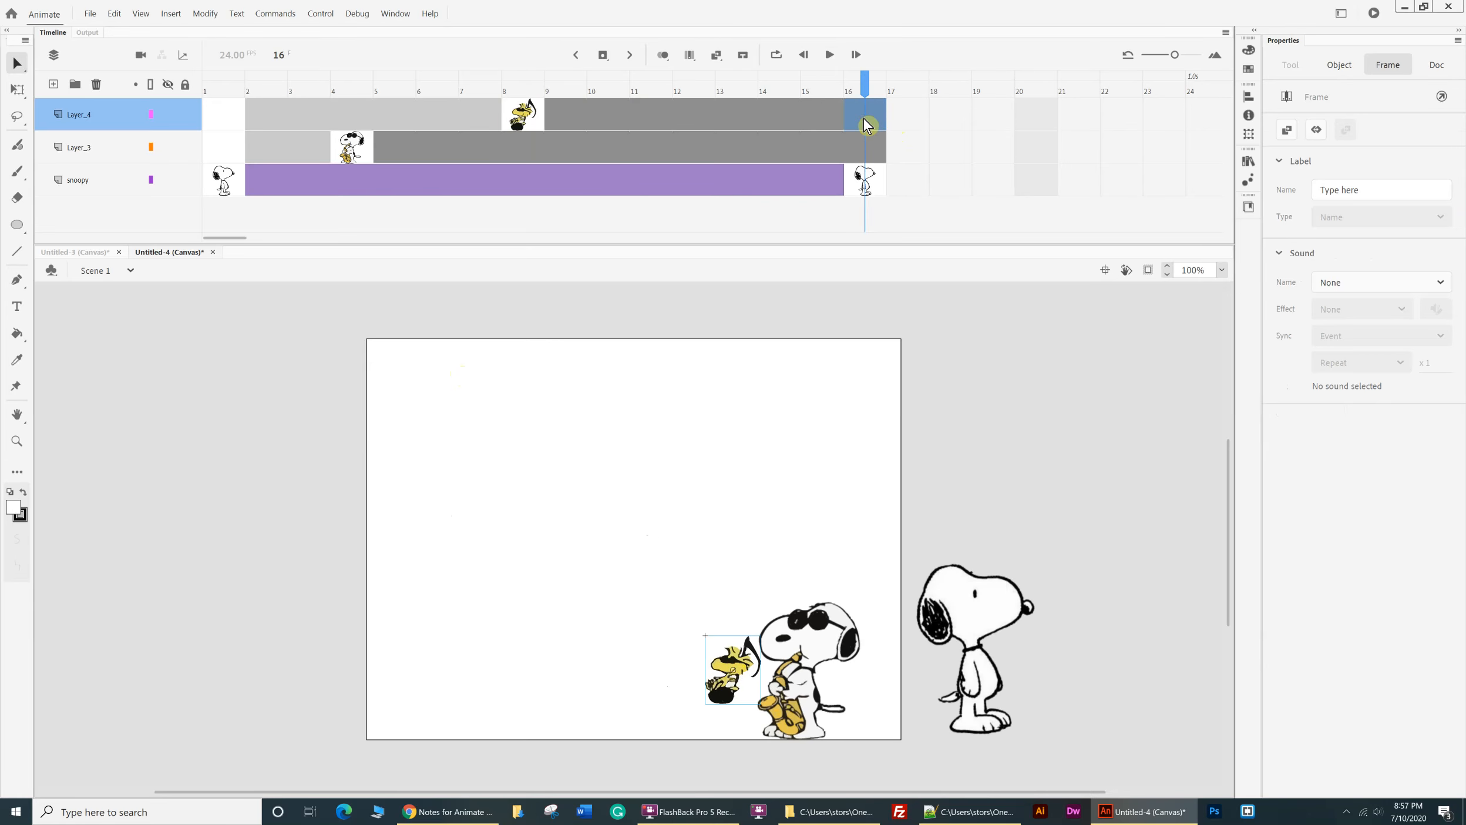
{"action": "key", "text": "F6"}
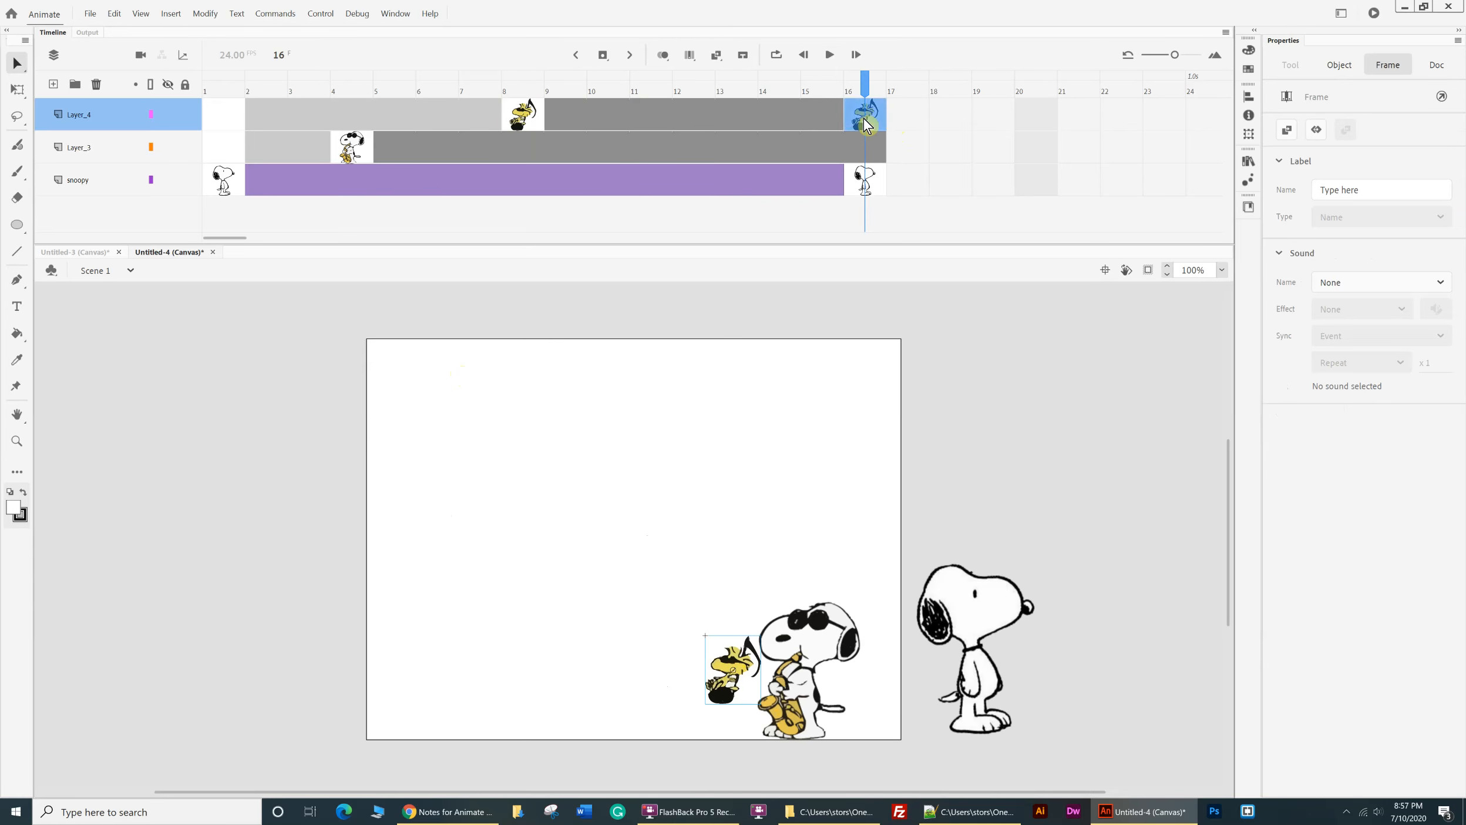
{"action": "left_click", "coordinate": [724, 115]}
{"action": "right_click", "coordinate": [724, 116]}
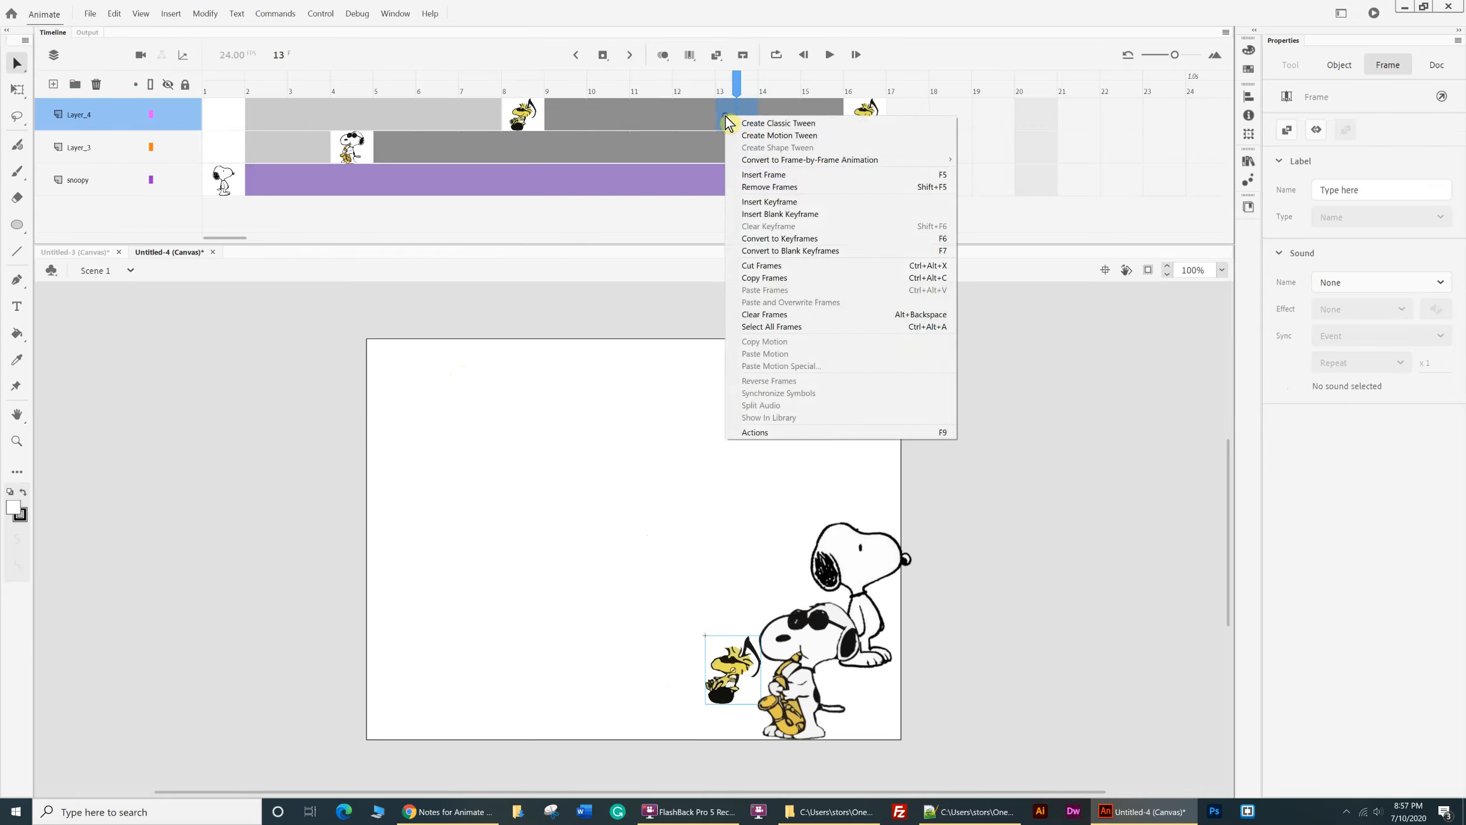
{"action": "left_click", "coordinate": [763, 123]}
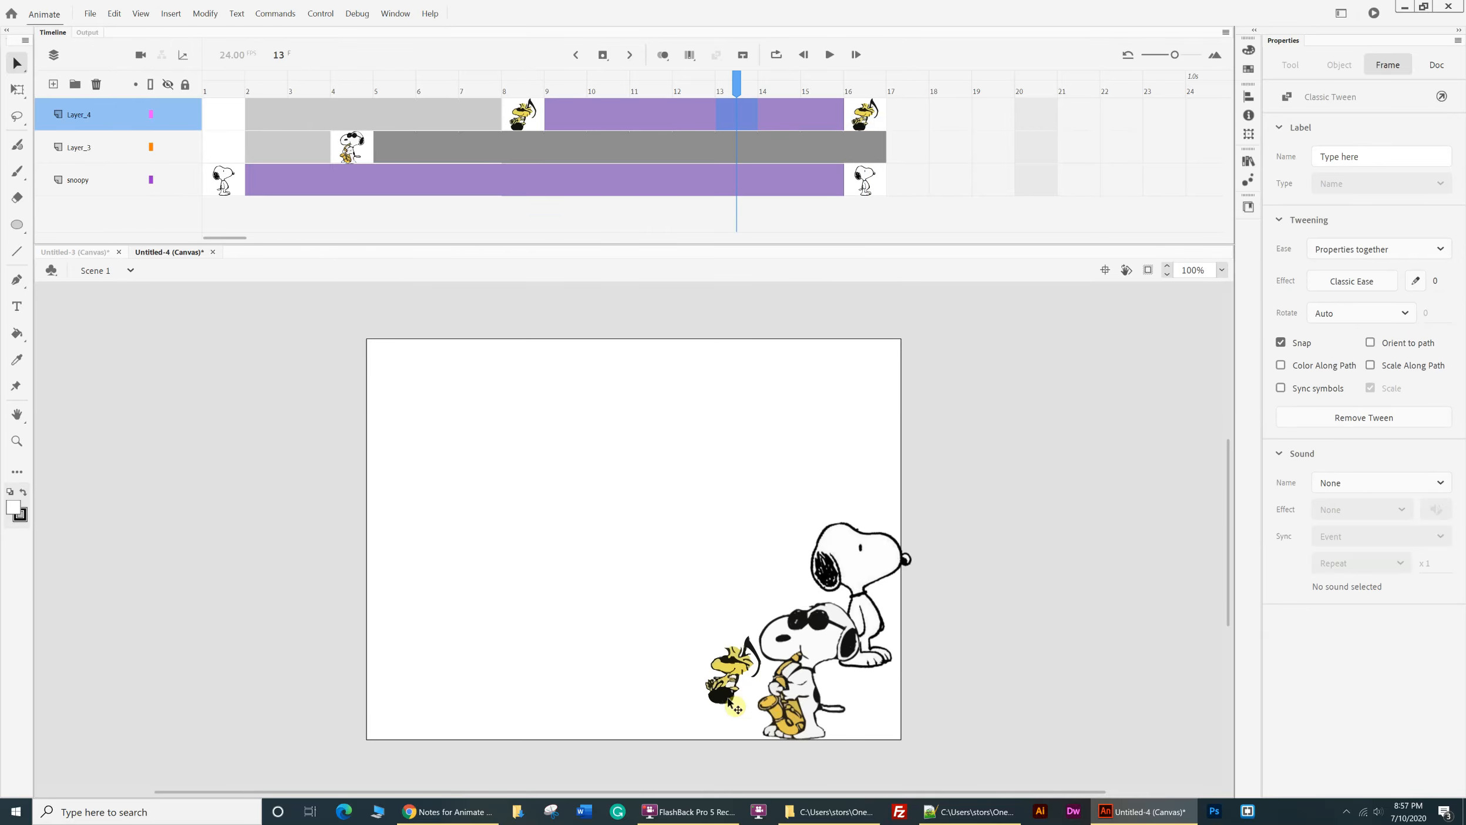
- On frame 16, move Woodstock to the stage's upper left corner and shrink it to about 55 by 60
{"action": "left_click", "coordinate": [864, 114]}
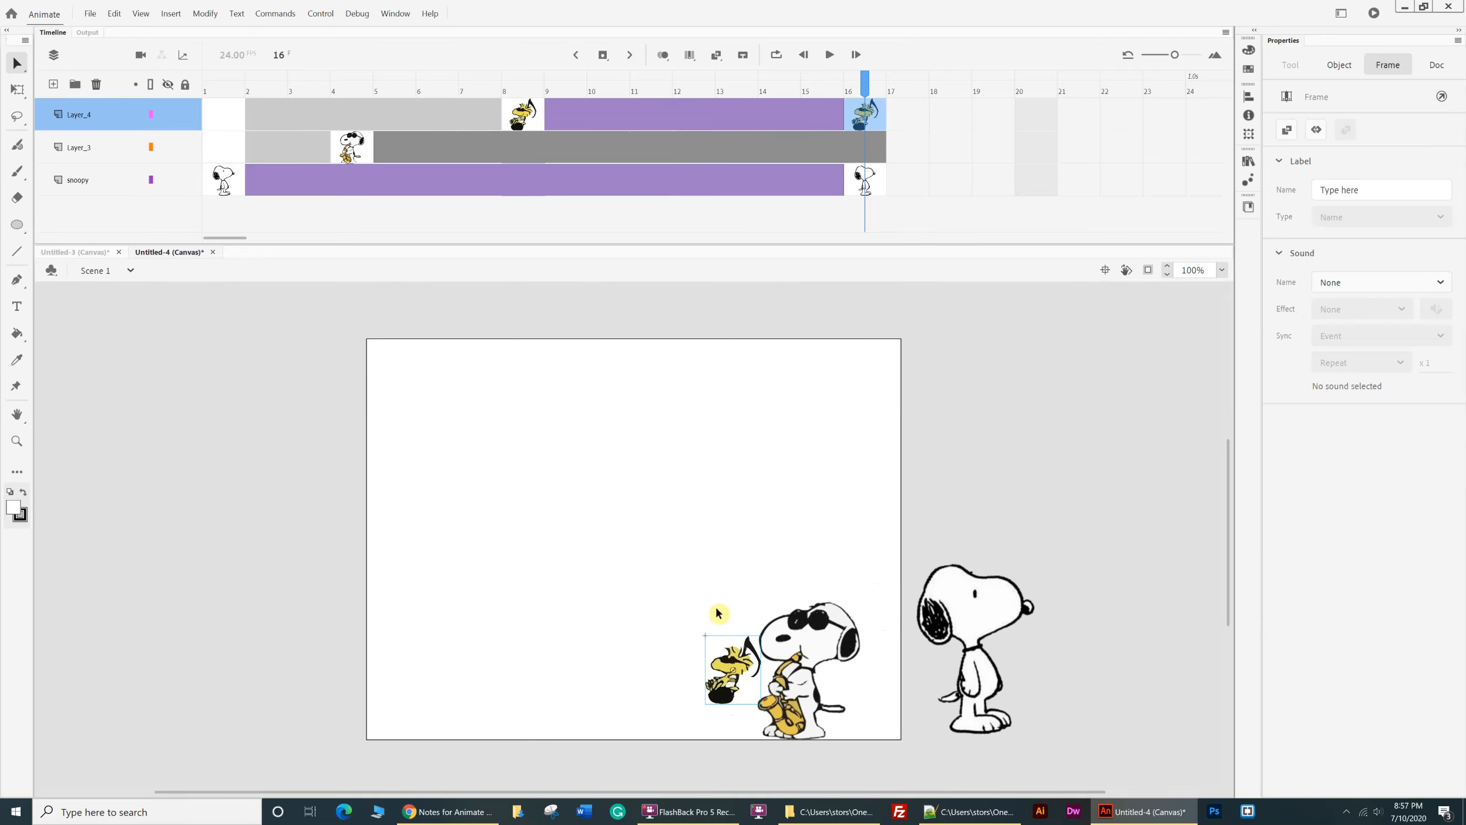
{"action": "left_click_drag", "start_coordinate": [734, 679], "coordinate": [424, 416]}
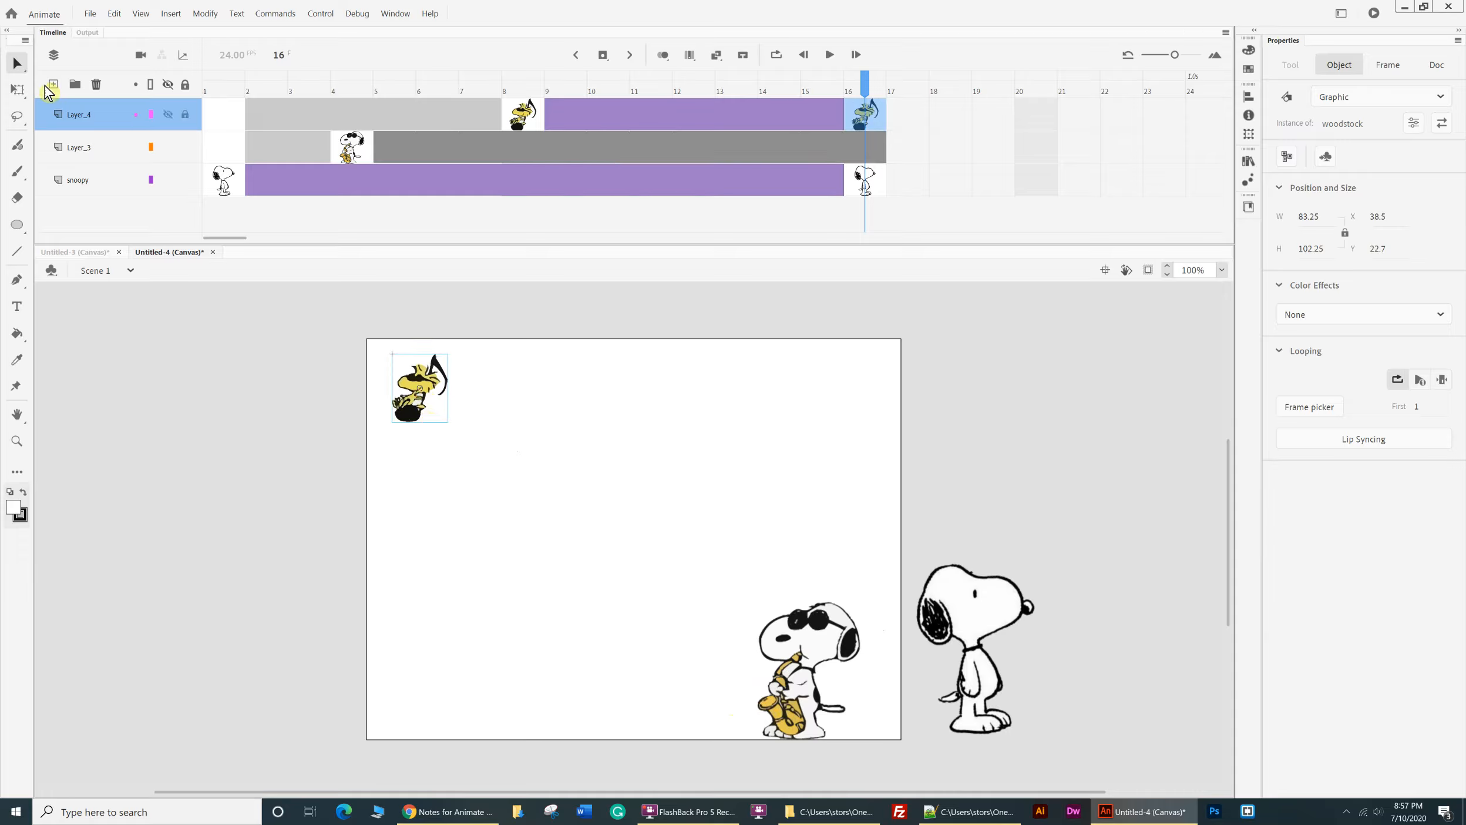
{"action": "left_click", "coordinate": [17, 89]}
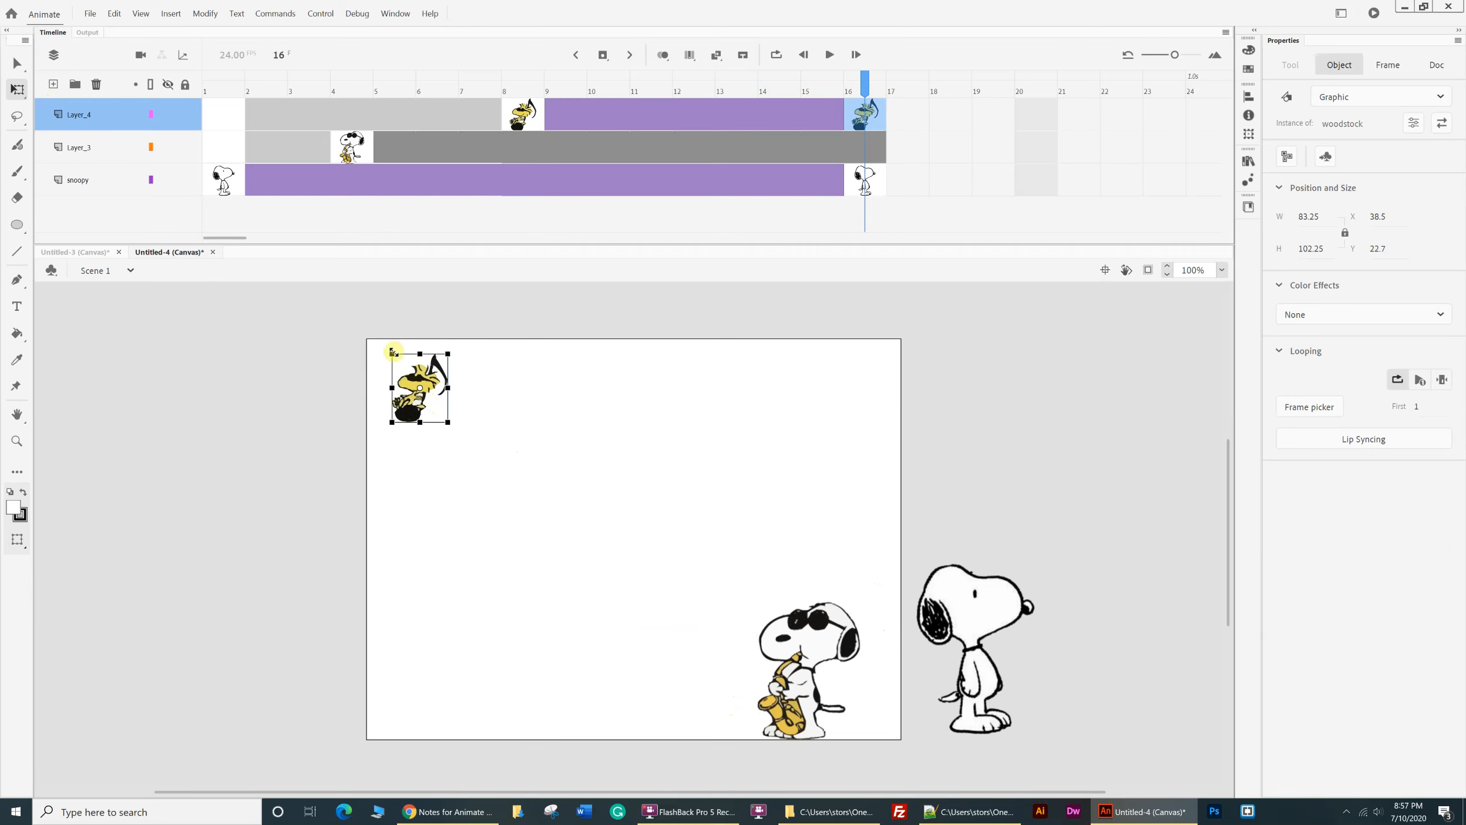
{"action": "left_click_drag", "start_coordinate": [394, 351], "coordinate": [402, 370]}
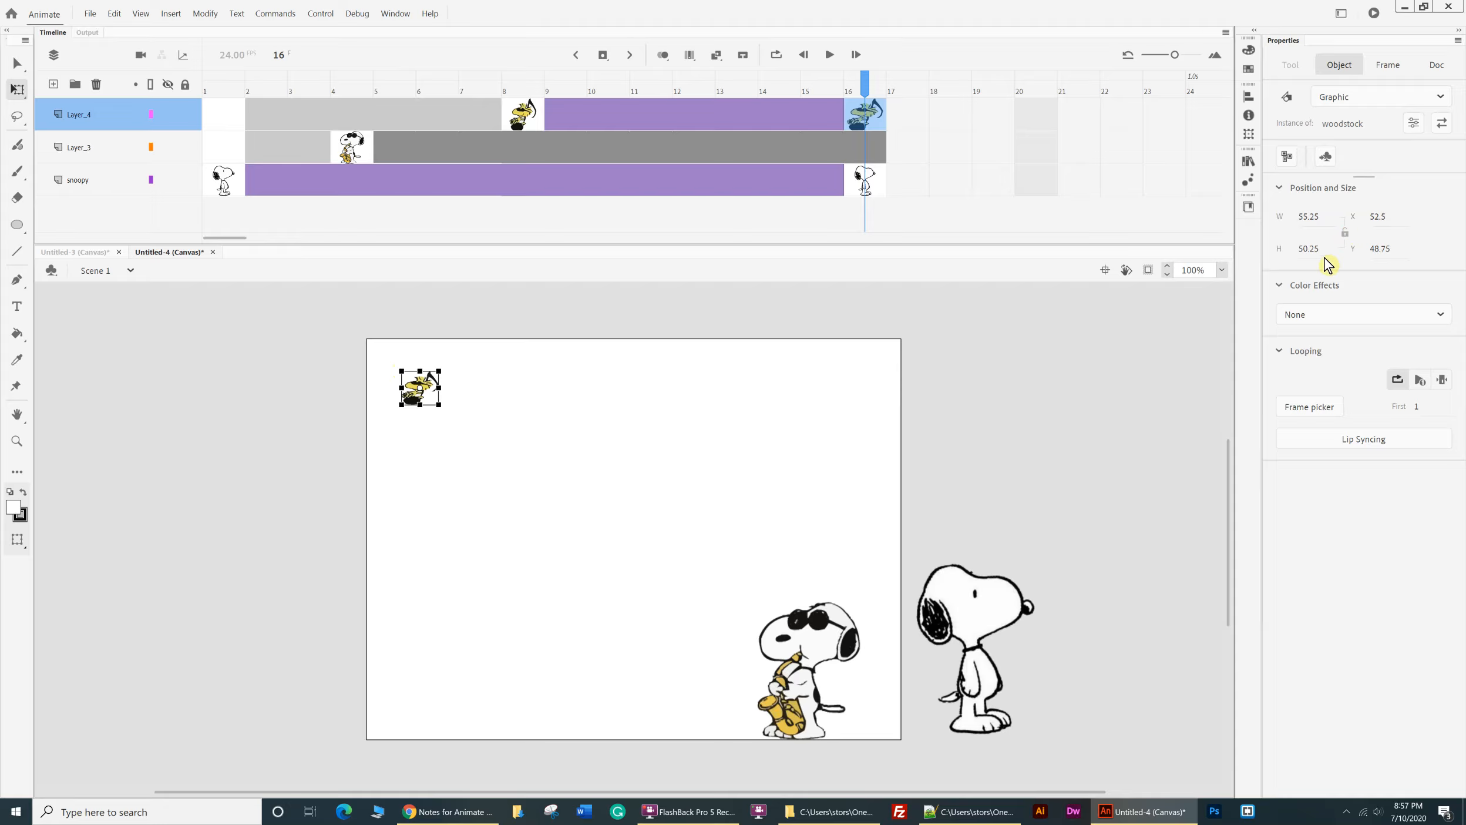
{"action": "mouse_move", "coordinate": [402, 370]}
{"action": "left_mouse_down"}
{"action": "mouse_move", "coordinate": [376, 352]}
{"action": "mouse_move", "coordinate": [403, 368]}
{"action": "left_mouse_up"}
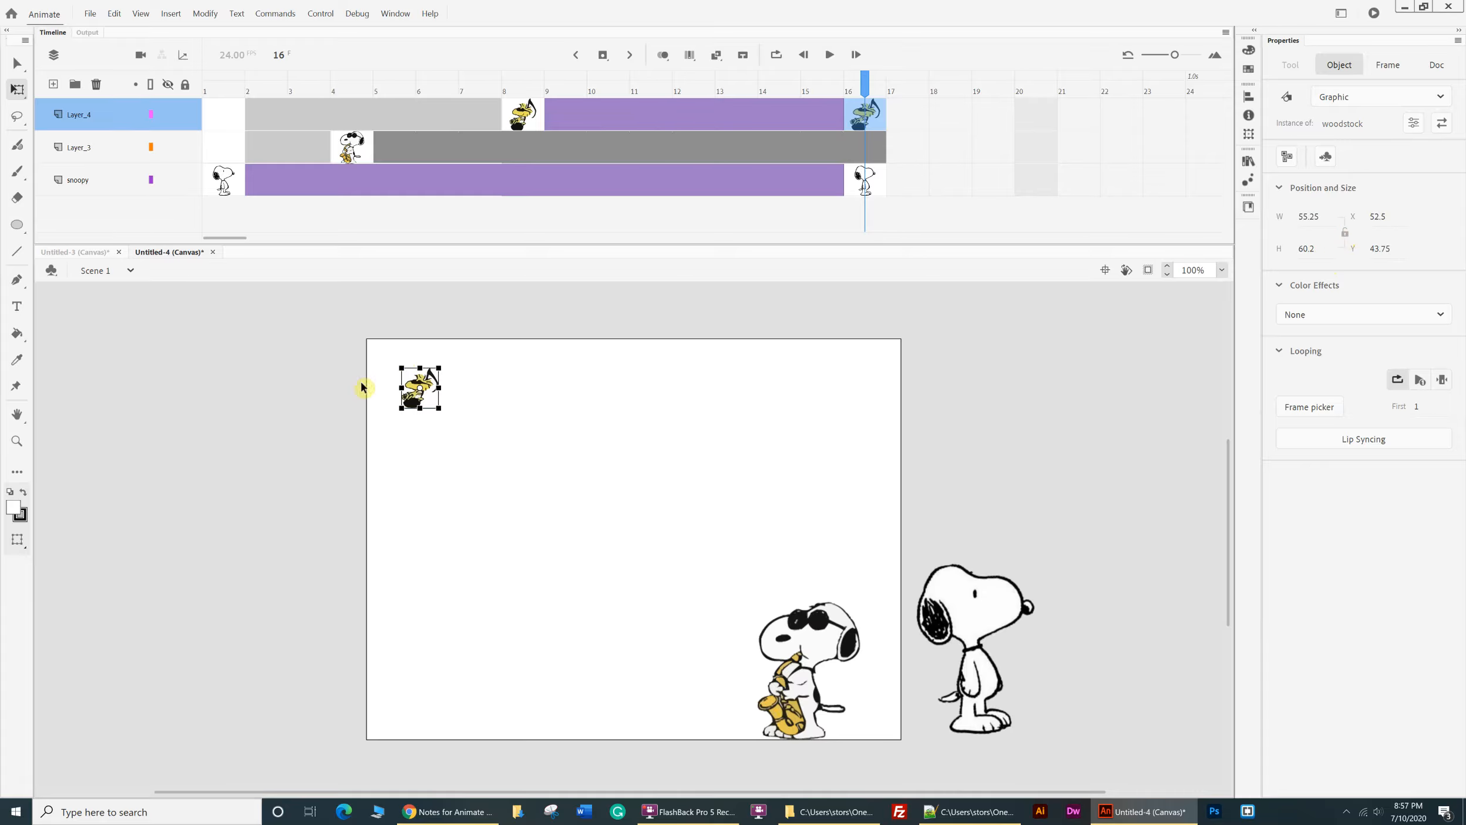
{"action": "left_click", "coordinate": [158, 351]}
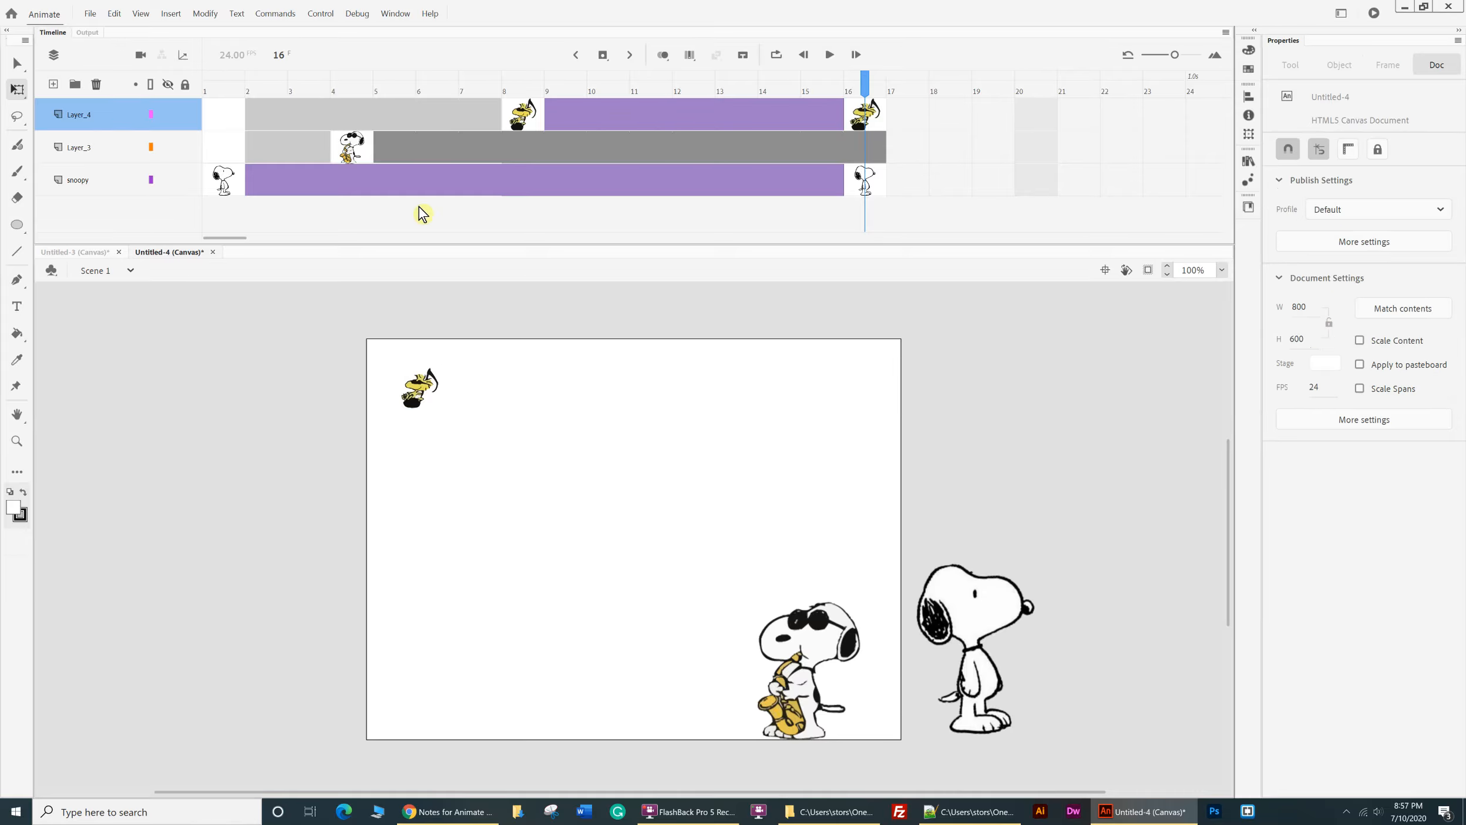
- Play the animation from frame 1 to check the timing of all three characters
{"action": "left_click", "coordinate": [233, 125]}
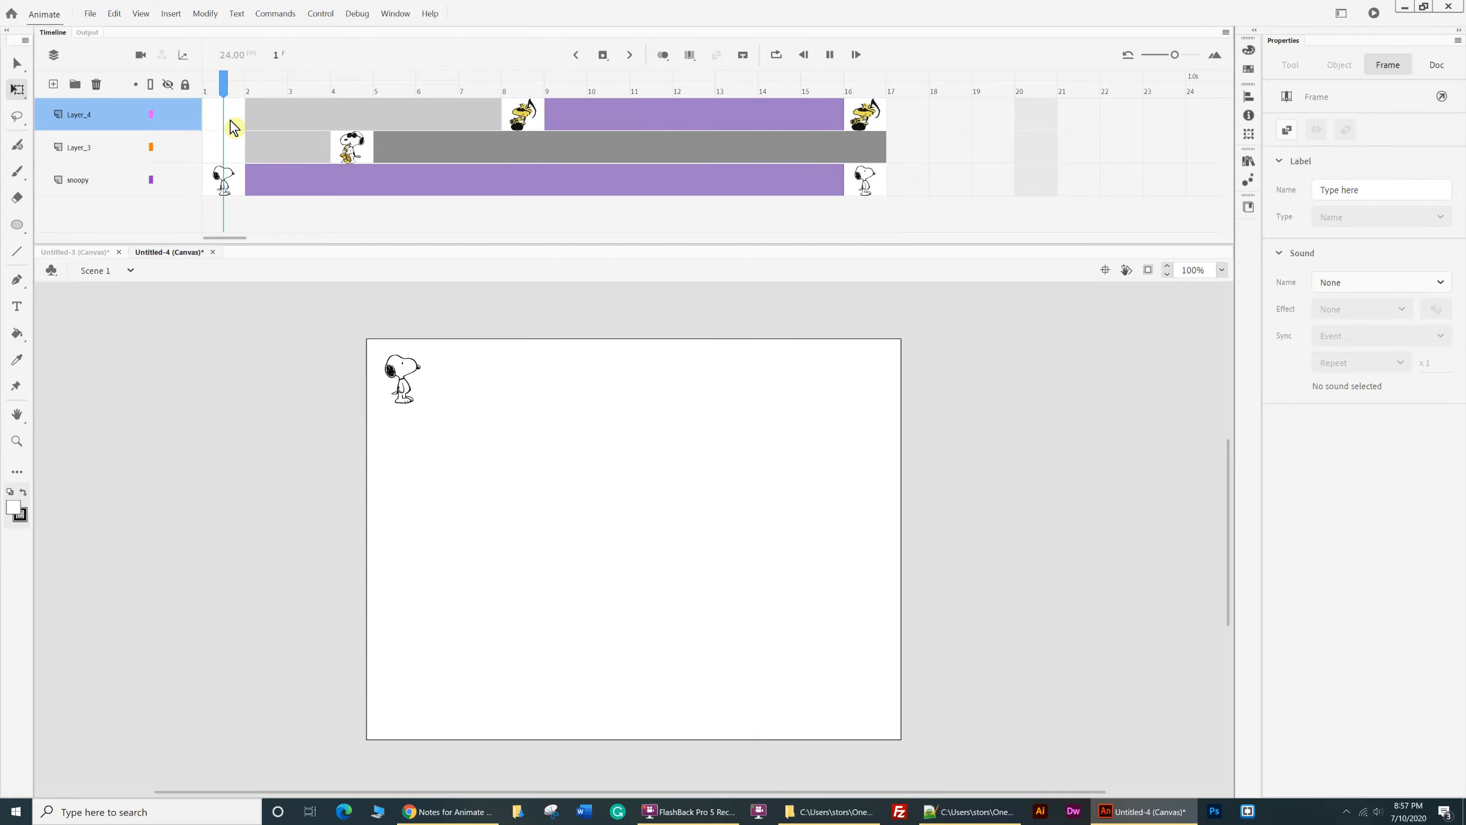
{"action": "key", "text": "Return"}
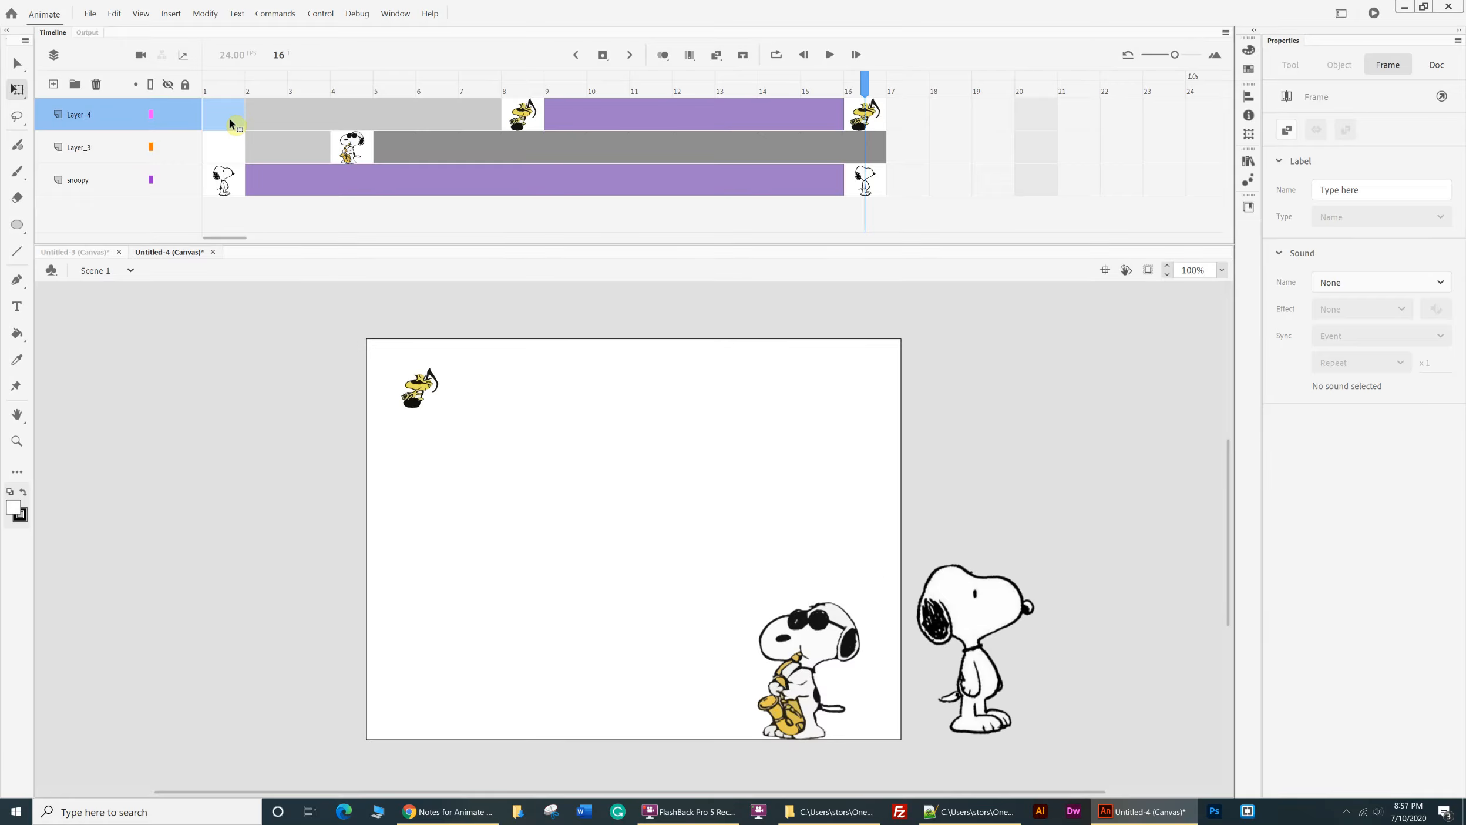
{"action": "key", "text": "Return"}
- Save the document as snoopy-fun in the animate-files folder, as an Animate Document (*.fla)
{"action": "left_click", "coordinate": [89, 12]}
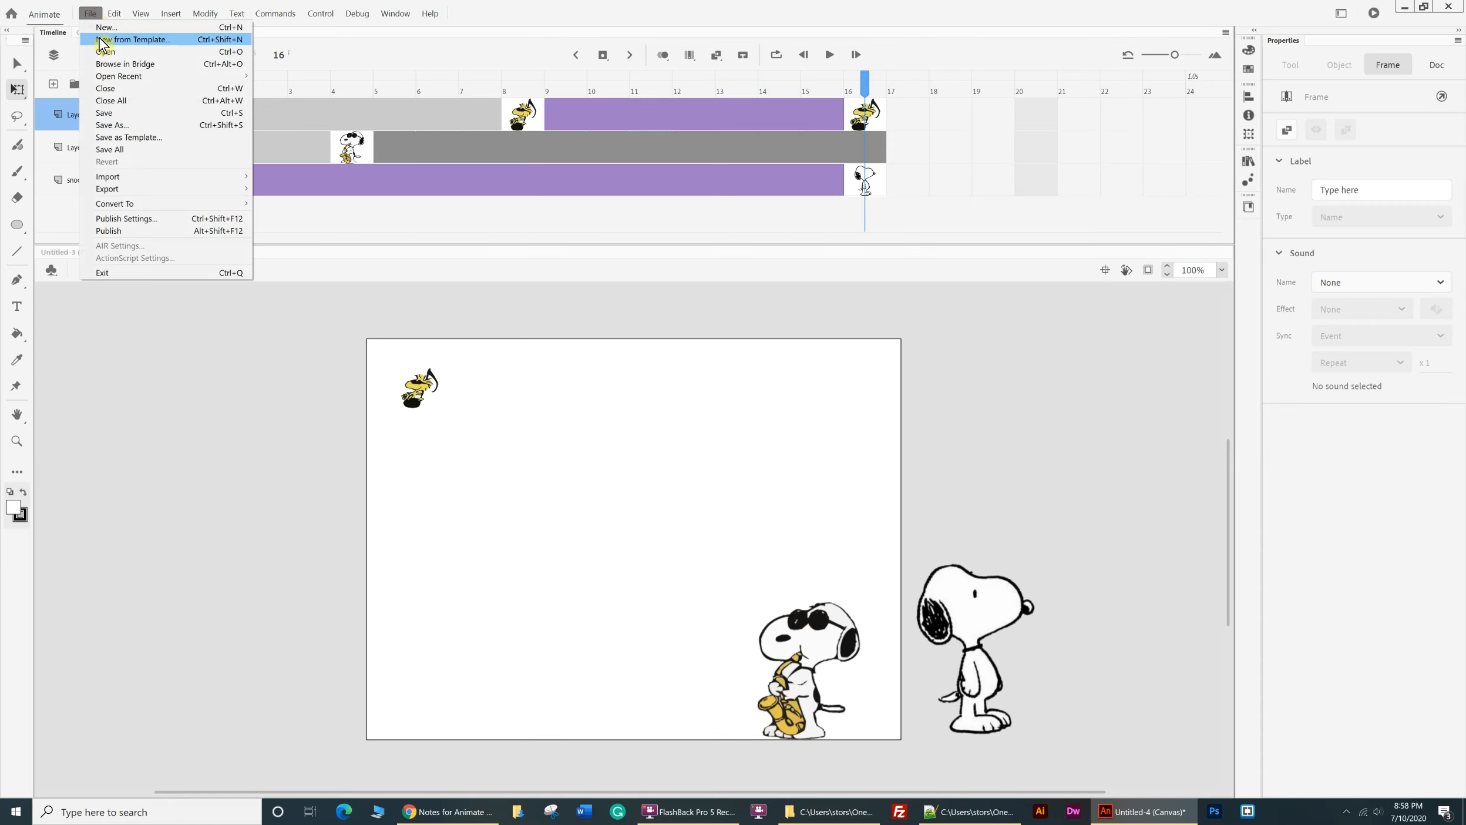
{"action": "left_click", "coordinate": [106, 113]}
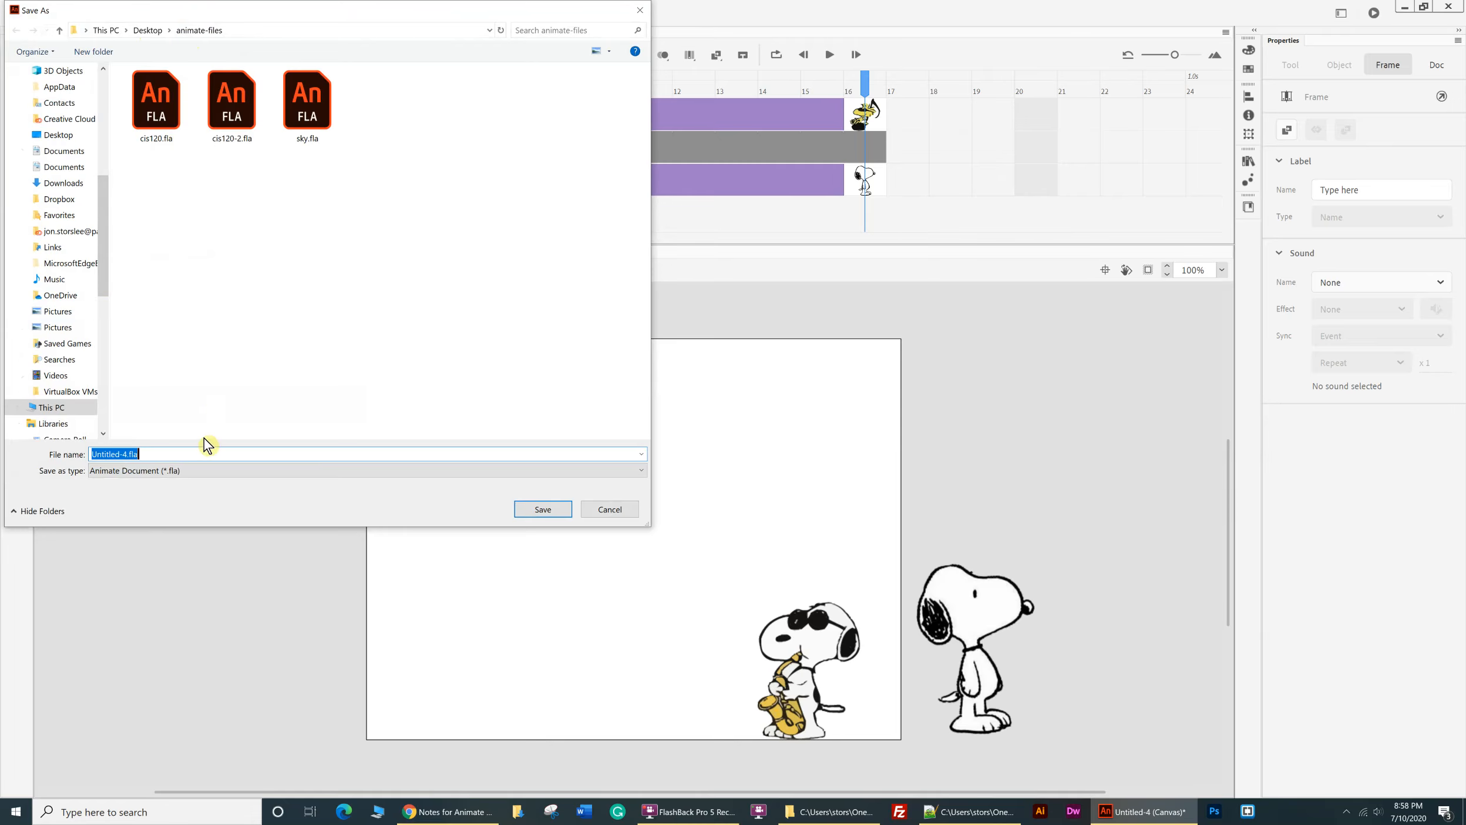
{"action": "type", "text": "SN"}
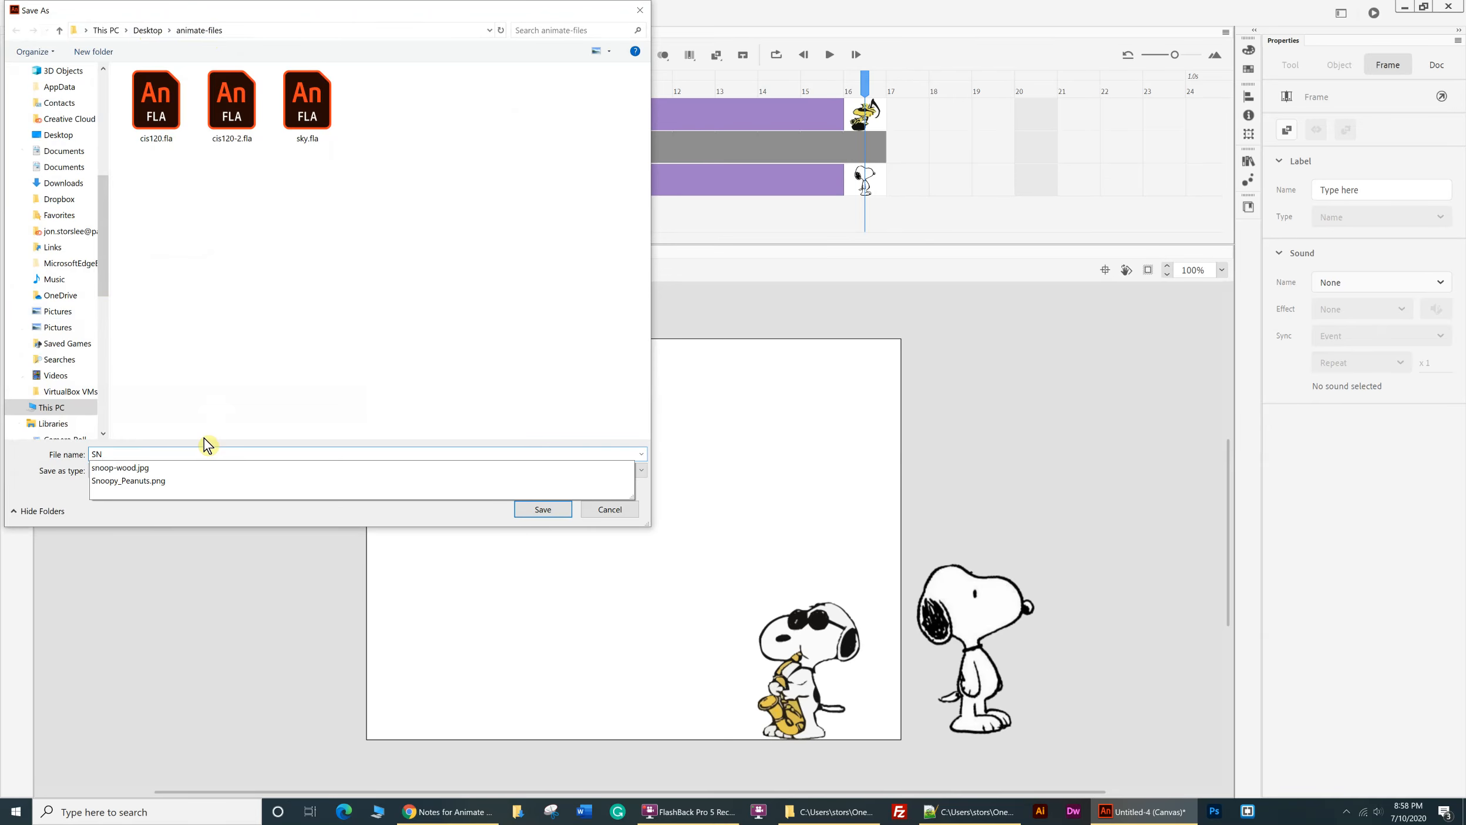
{"action": "key", "text": "BackSpace"}
{"action": "key", "text": "BackSpace"}
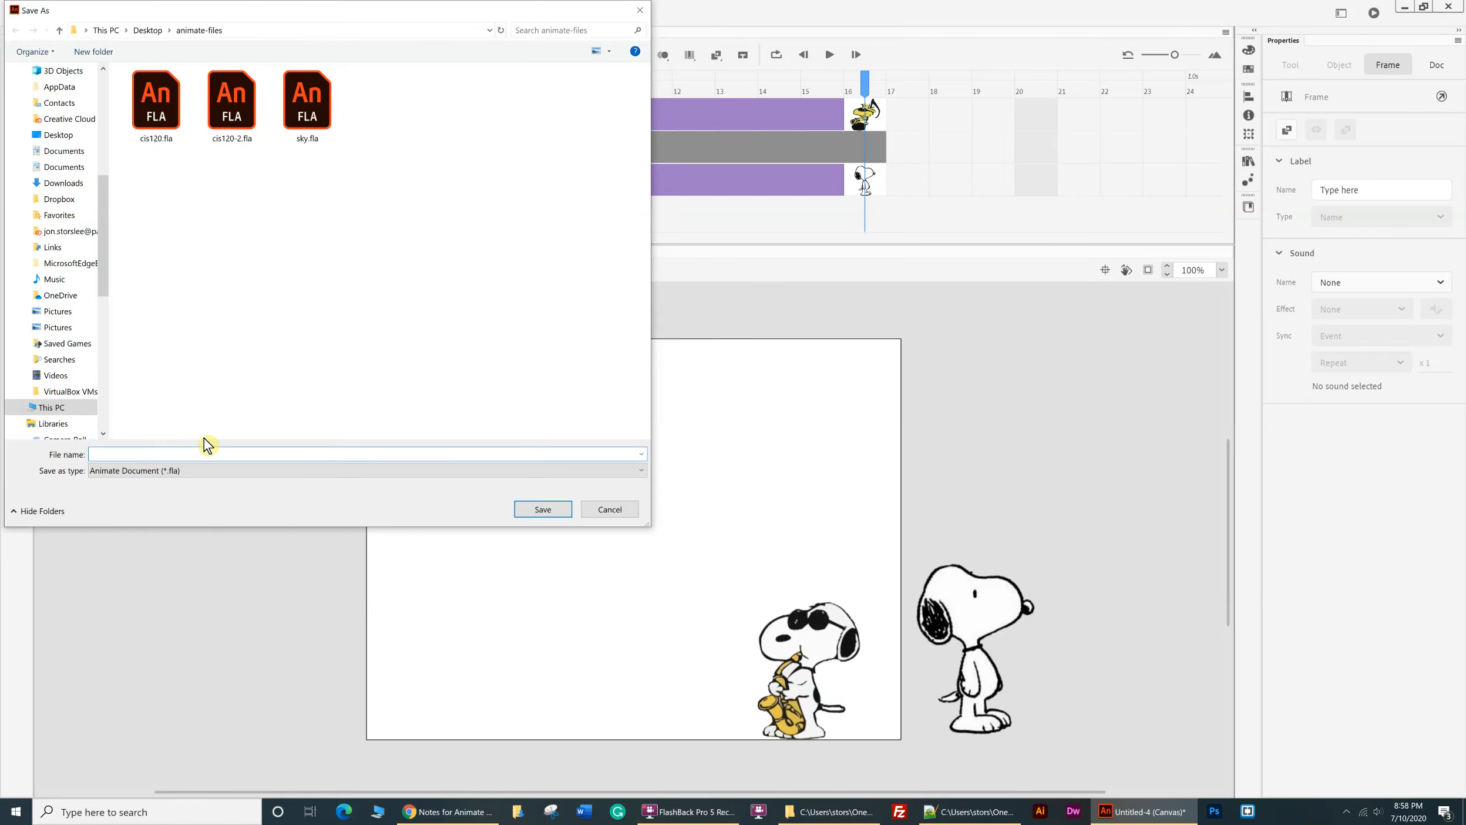
{"action": "type", "text": "snoop"}
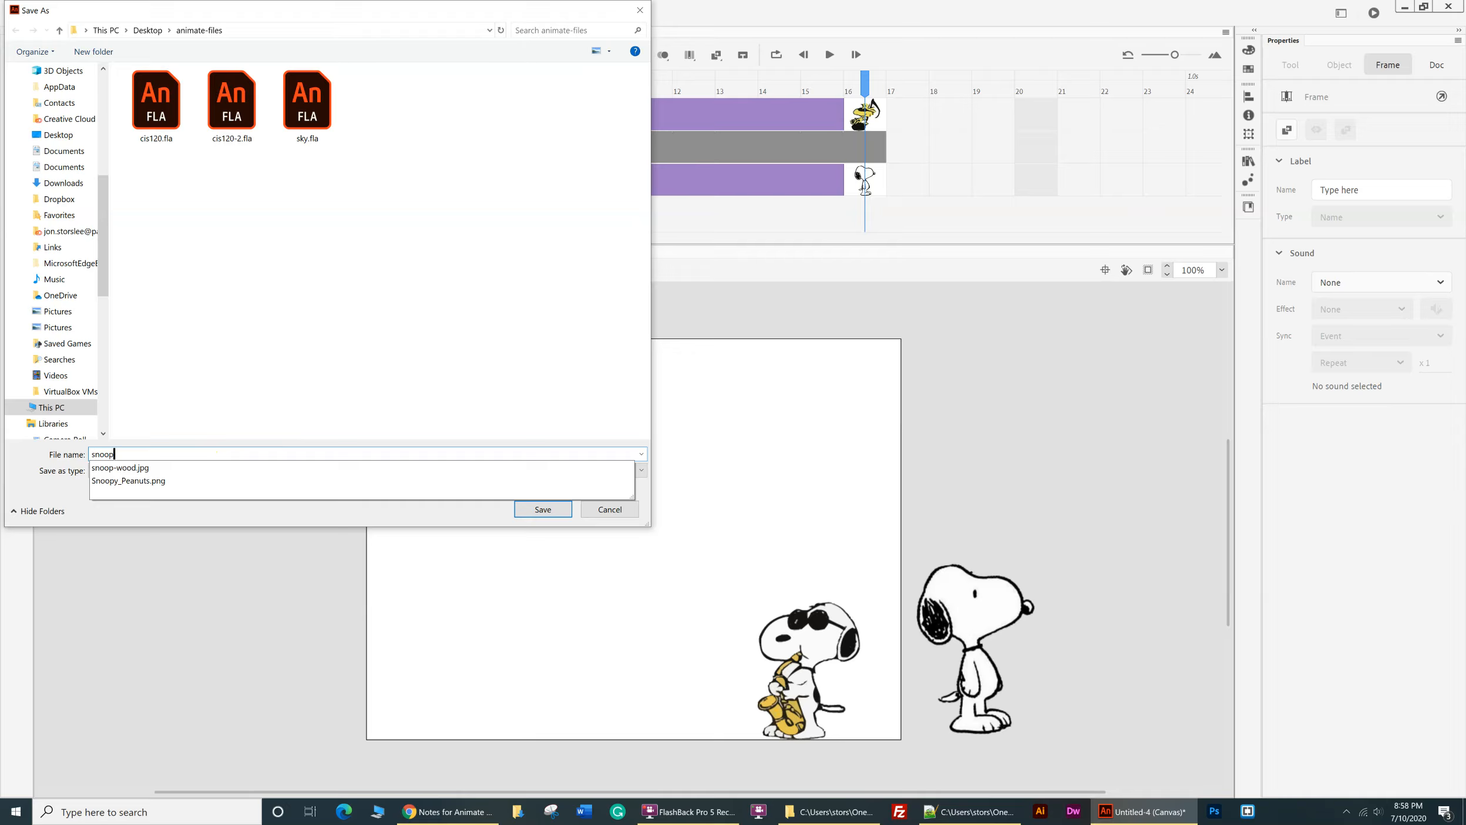
{"action": "type", "text": "y"}
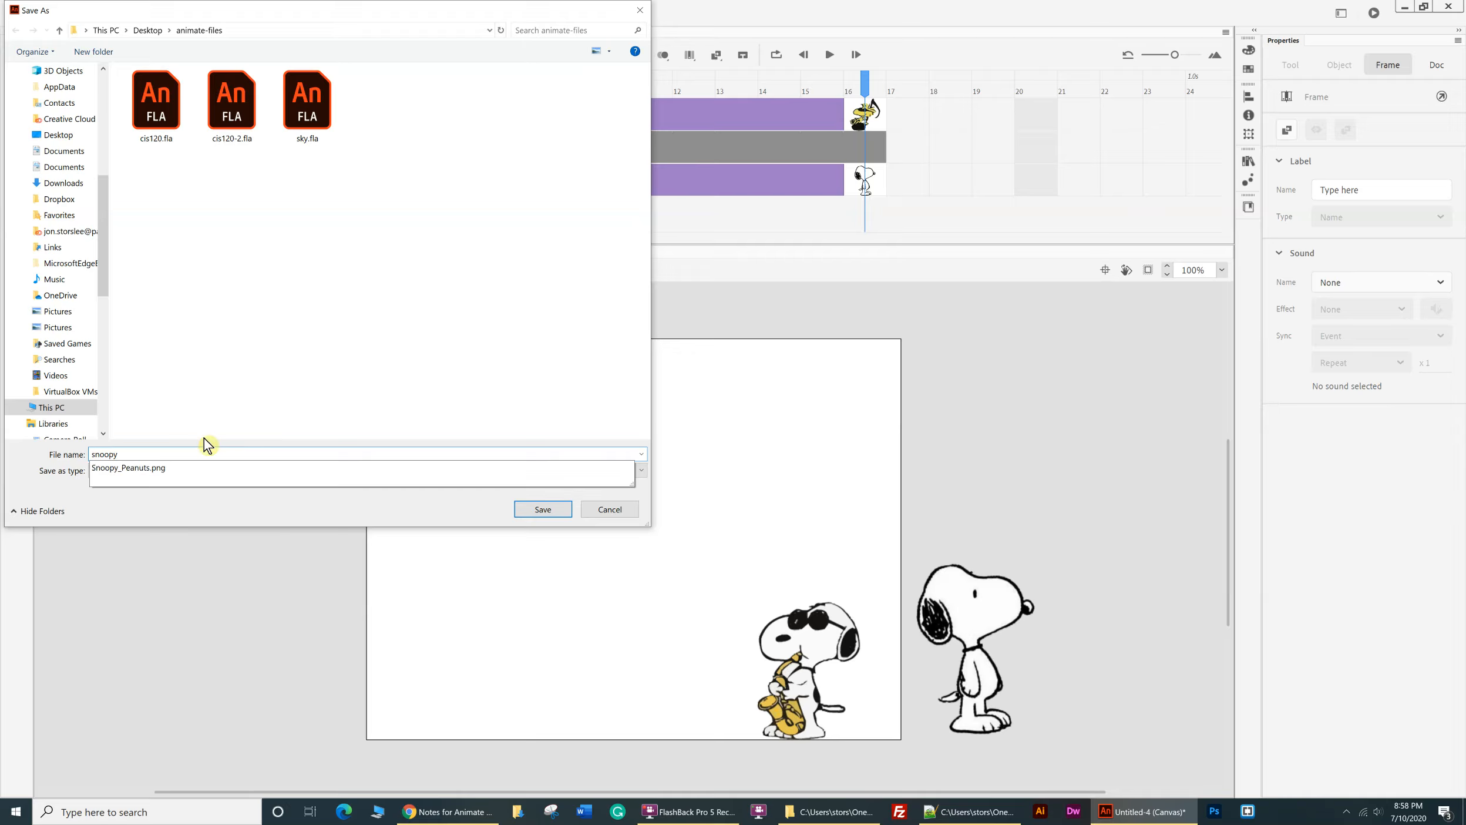
{"action": "type", "text": "-fun"}
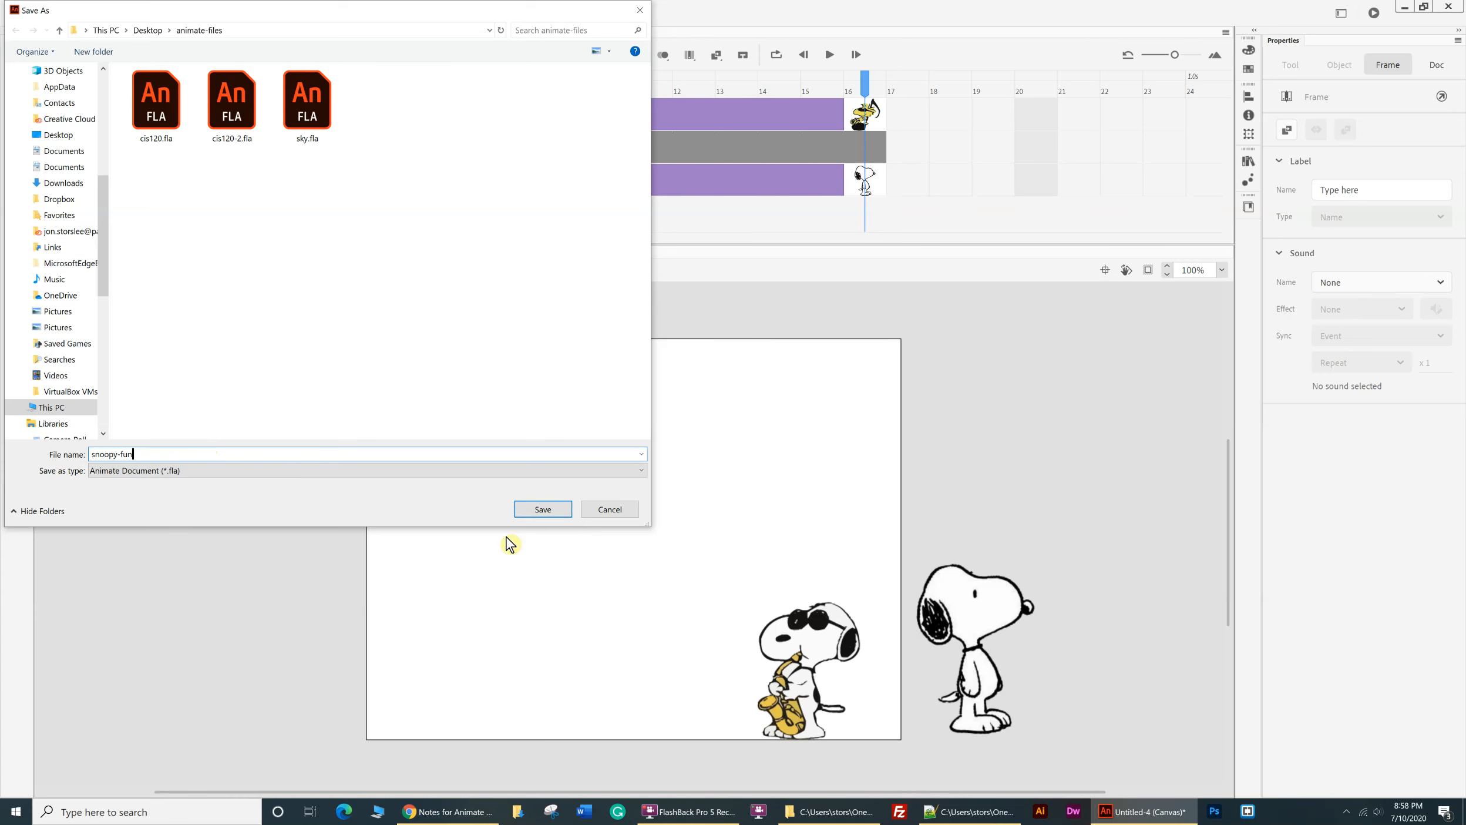
{"action": "left_click", "coordinate": [543, 508]}
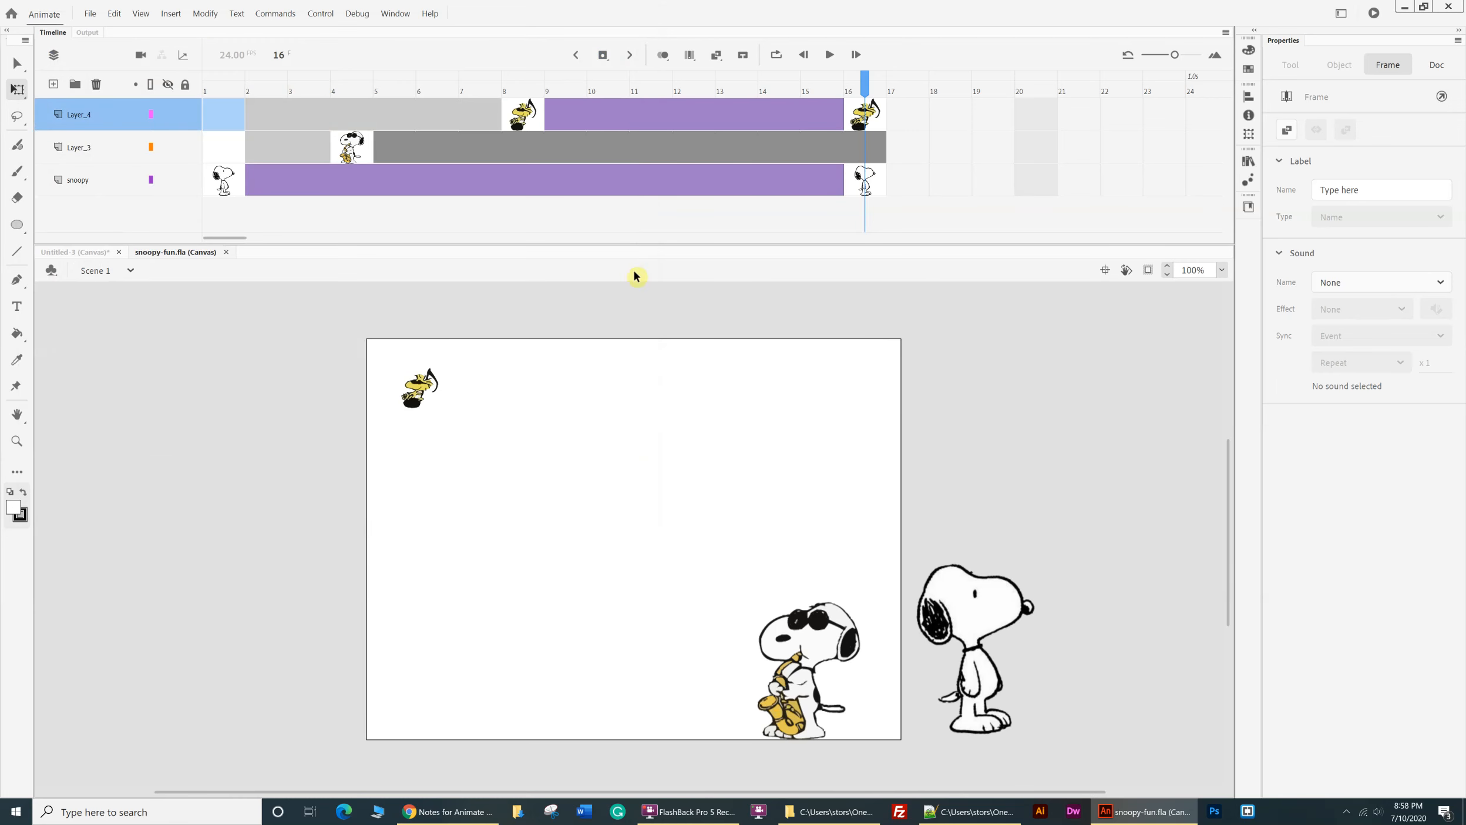
- Publish the animation as JavaScript/HTML with the output name snoopy-fun and accept the publish settings
{"action": "left_click", "coordinate": [92, 17]}
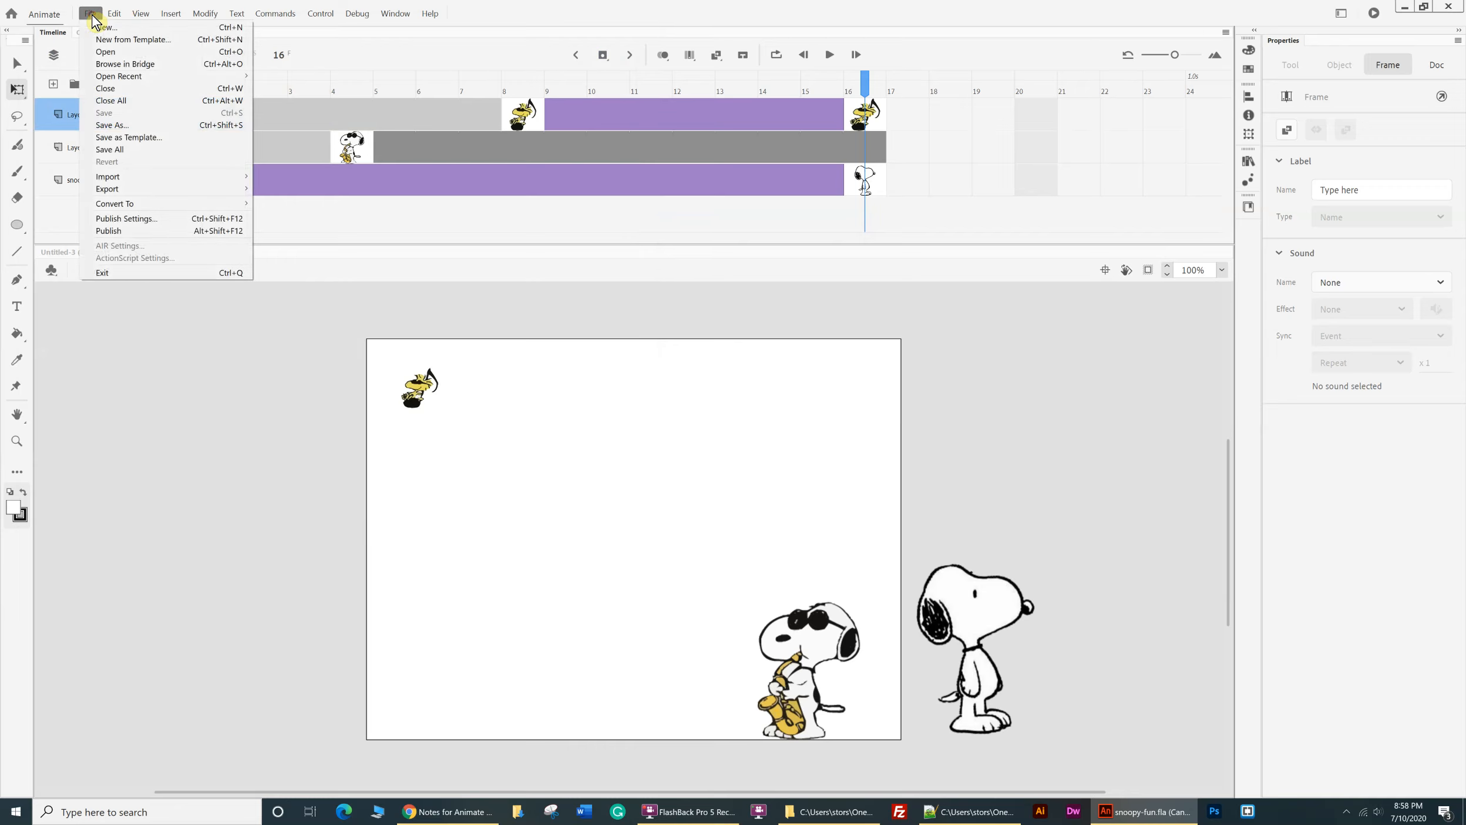
{"action": "left_click", "coordinate": [138, 220]}
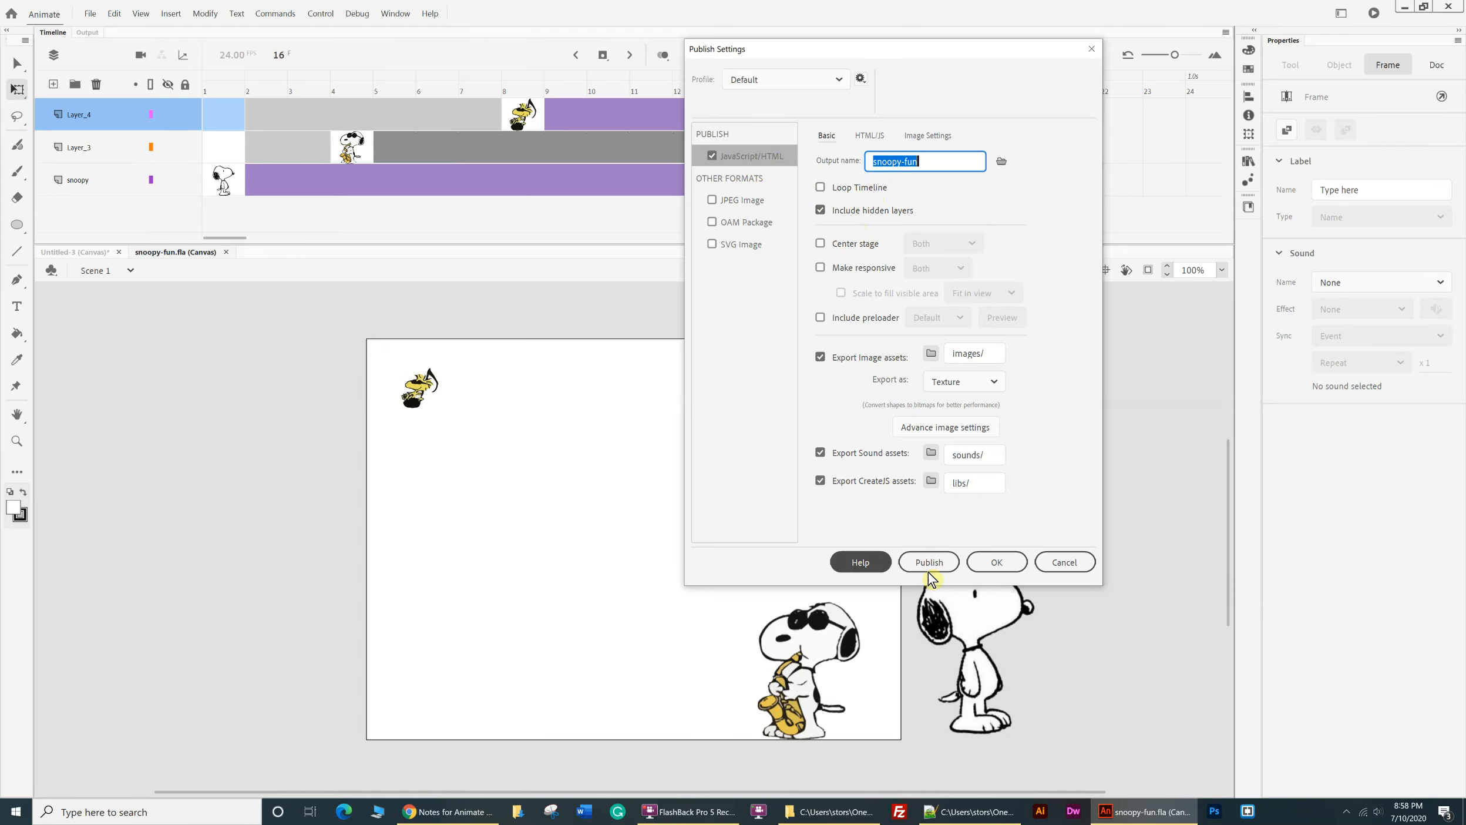
{"action": "left_click", "coordinate": [950, 566]}
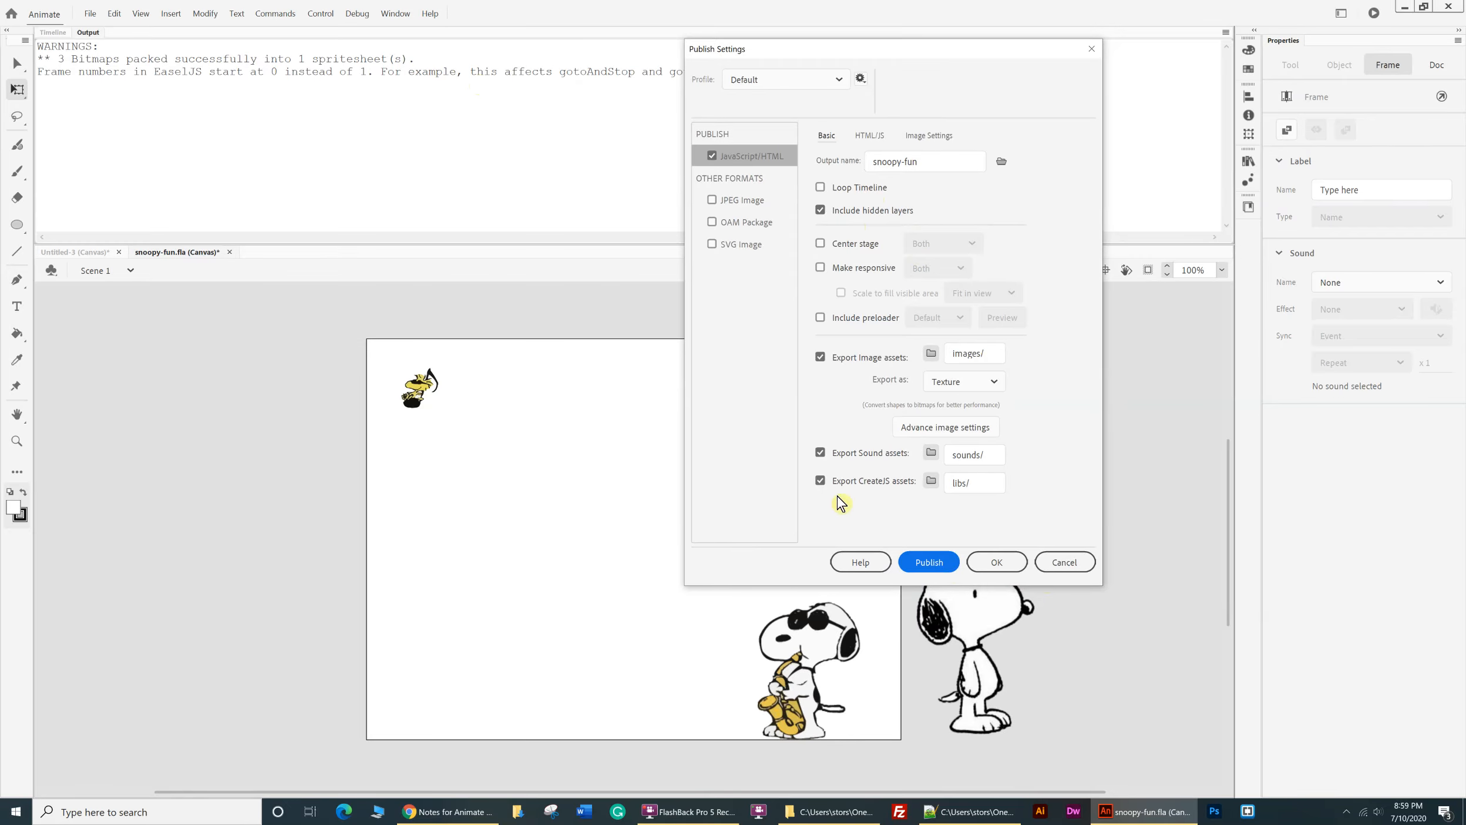
{"action": "left_click", "coordinate": [998, 561]}
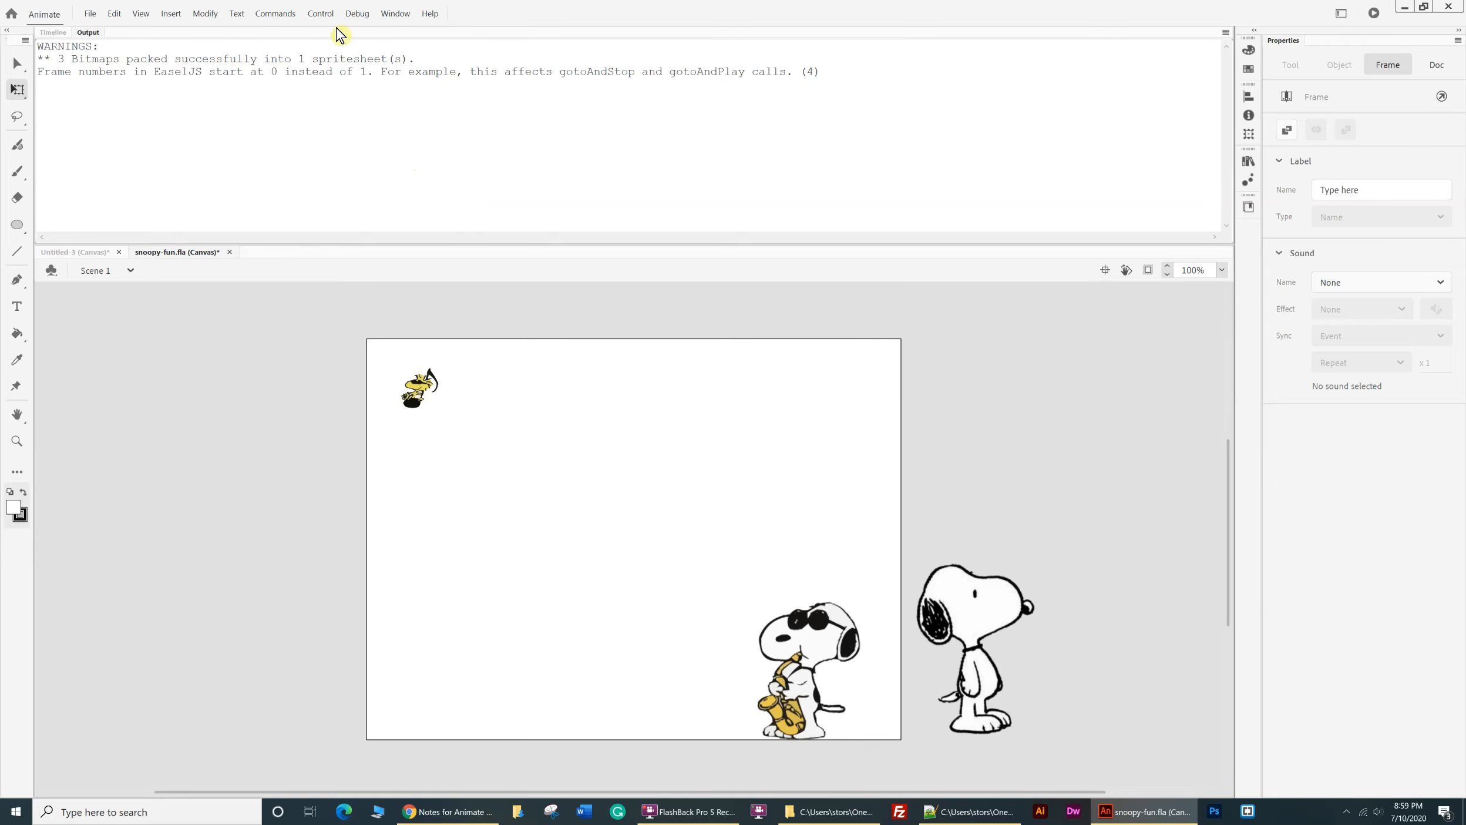
- Test the snoopy-fun movie in the browser
{"action": "left_click", "coordinate": [324, 15]}
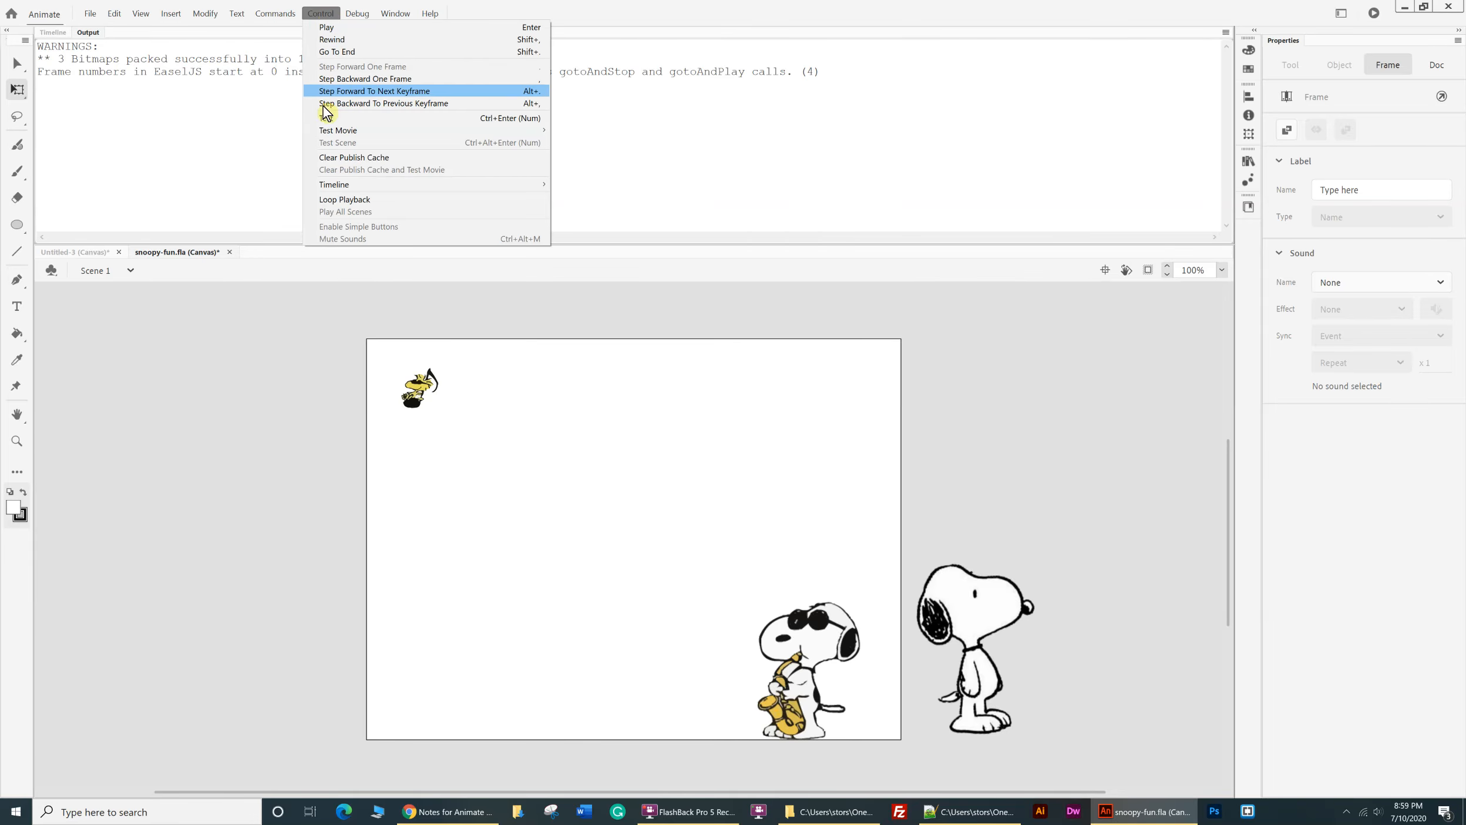
{"action": "mouse_move", "coordinate": [326, 134]}
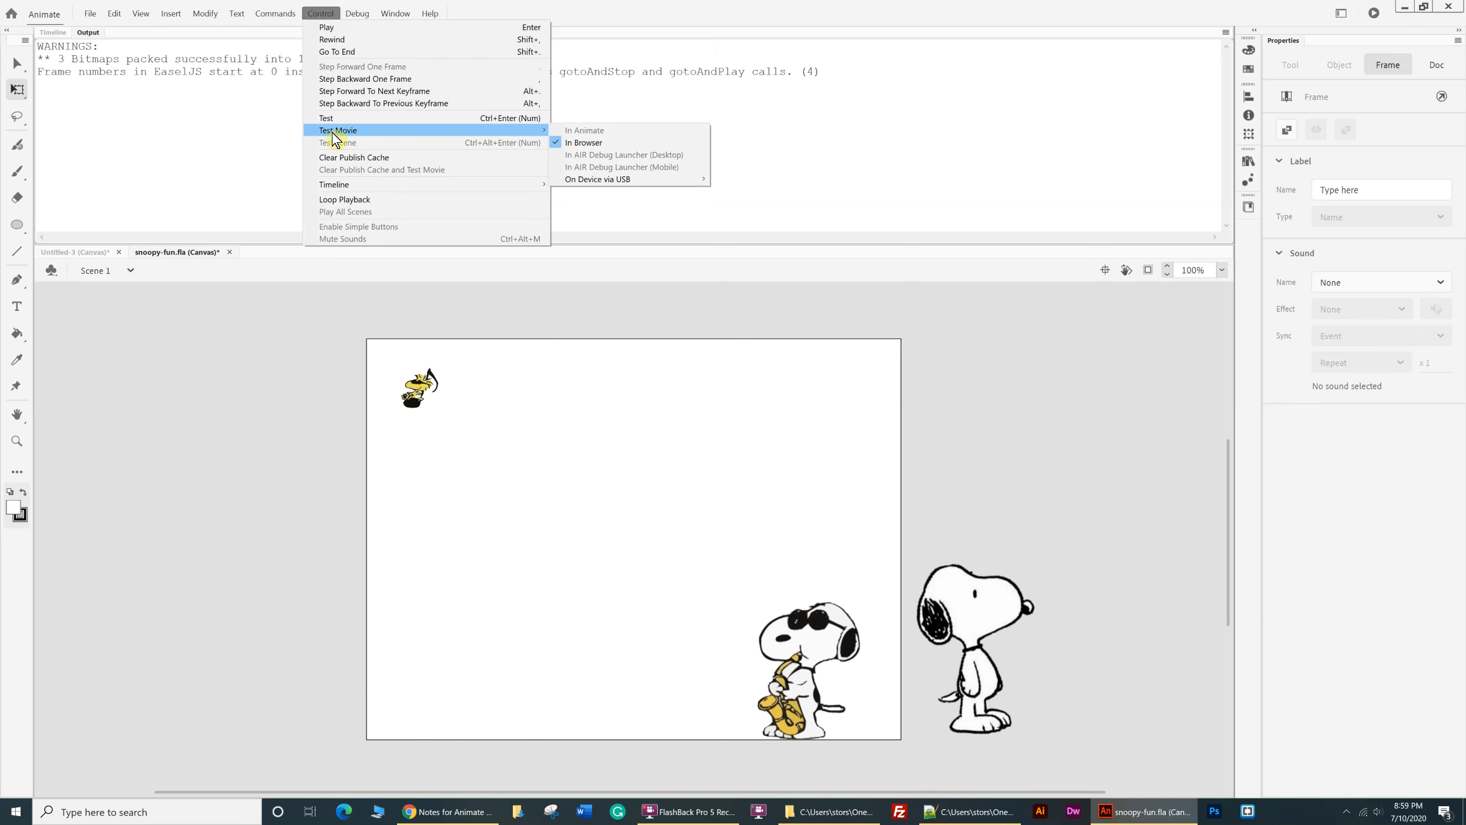
{"action": "left_click", "coordinate": [598, 151]}
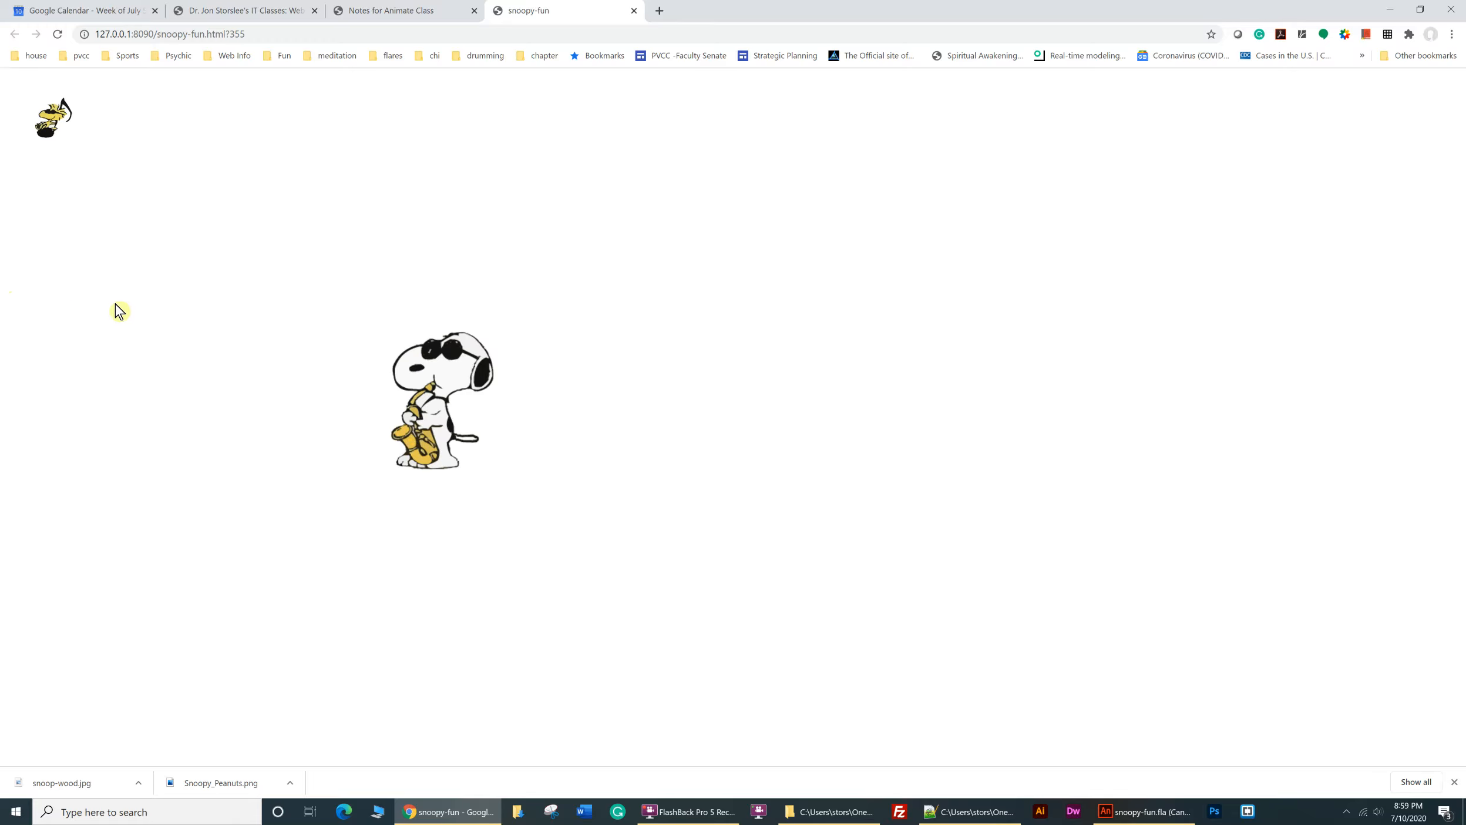
- Return to the Notes for Animate Class page in Chrome and open the Animate Picture homework description
{"action": "left_click", "coordinate": [354, 12]}
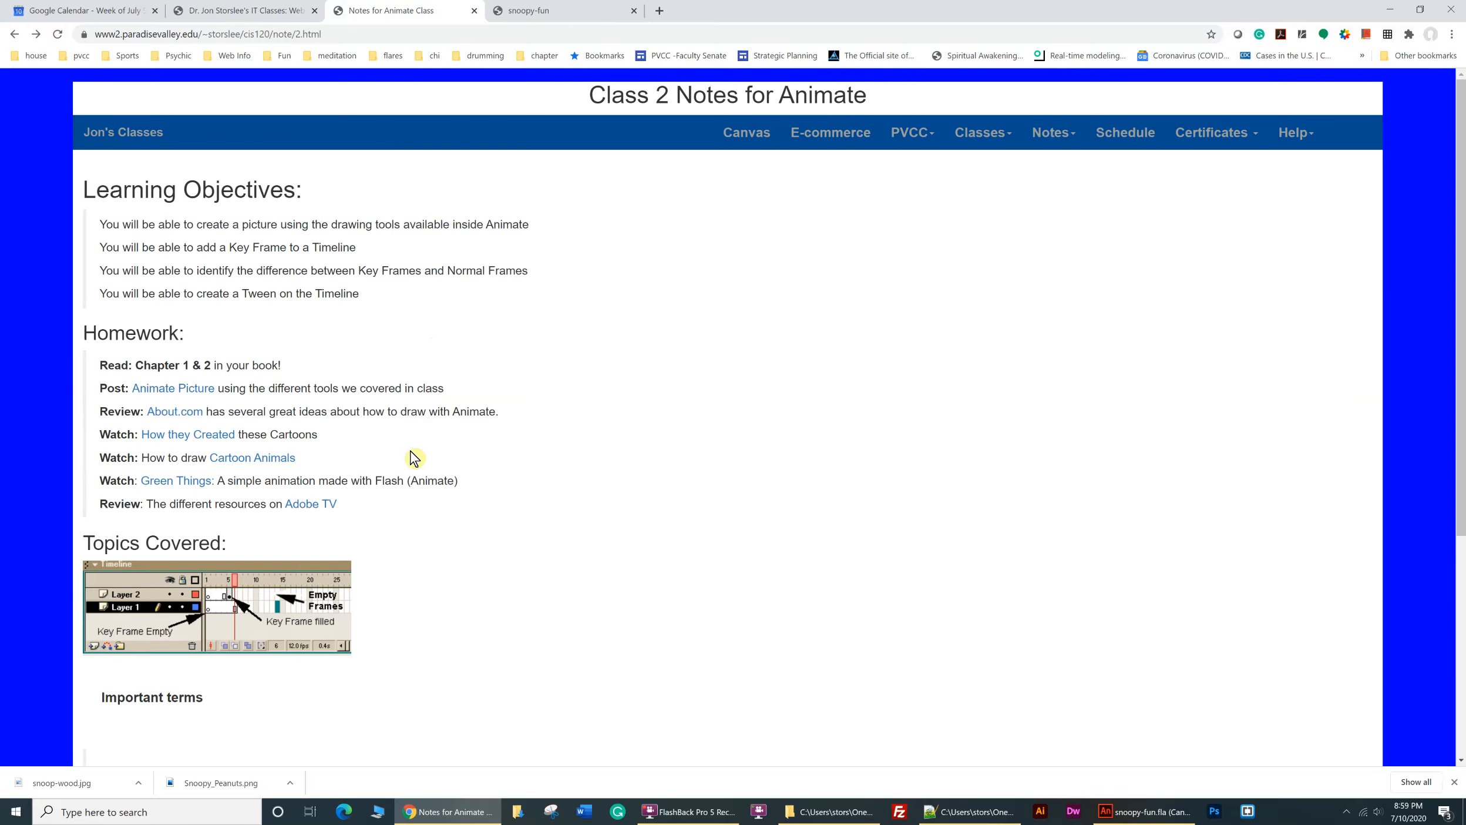
{"action": "left_click", "coordinate": [164, 393]}
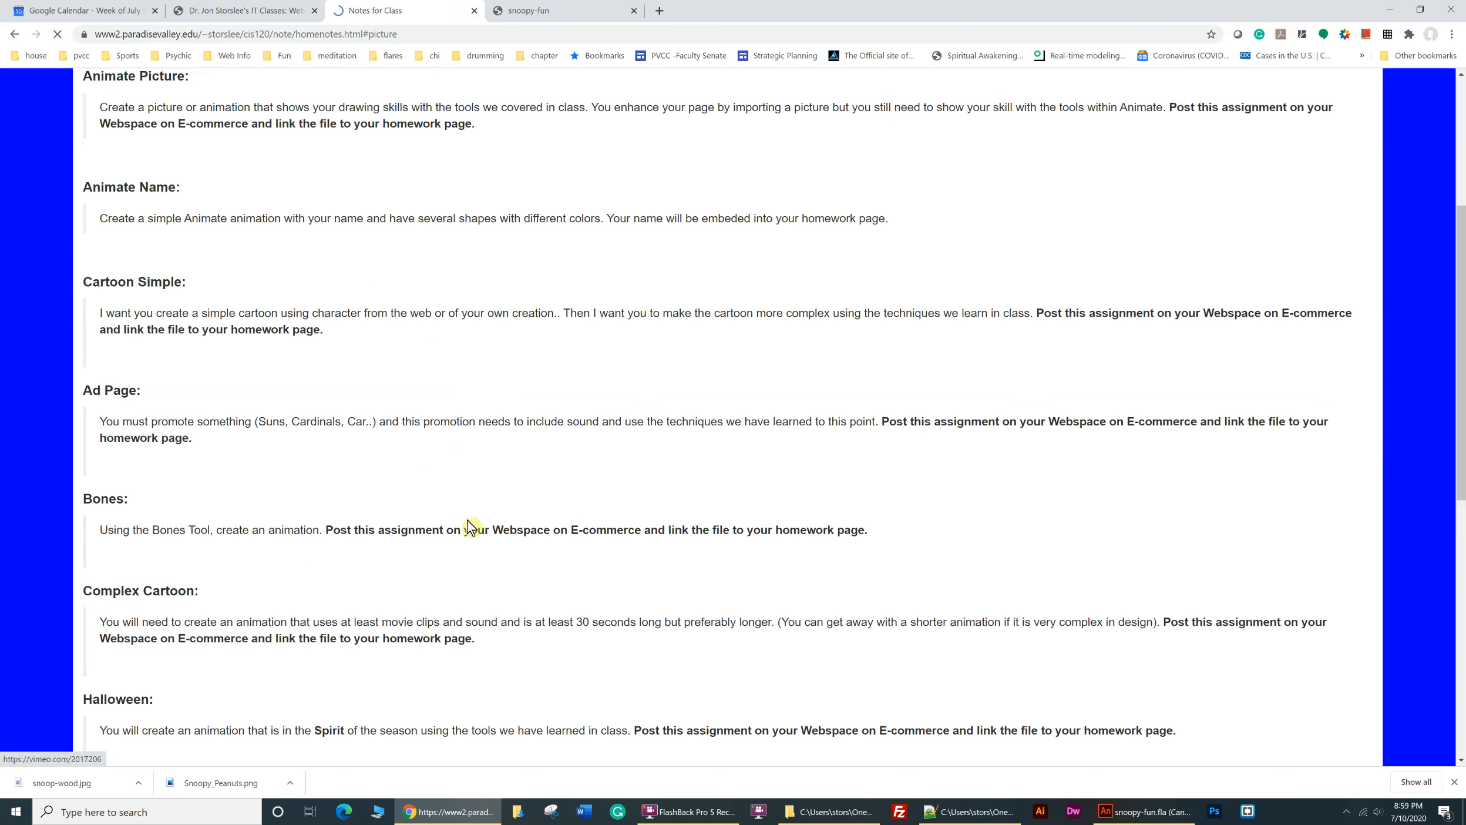